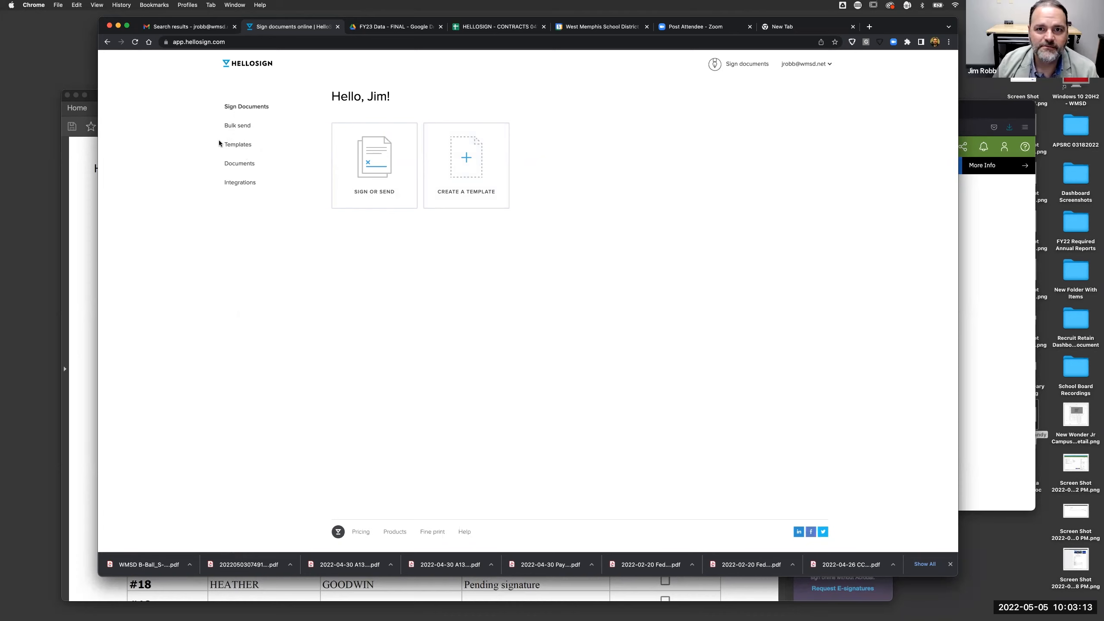
- Go from the HelloSign home page to the saved Templates list in the sidebar
left_click(244, 145)
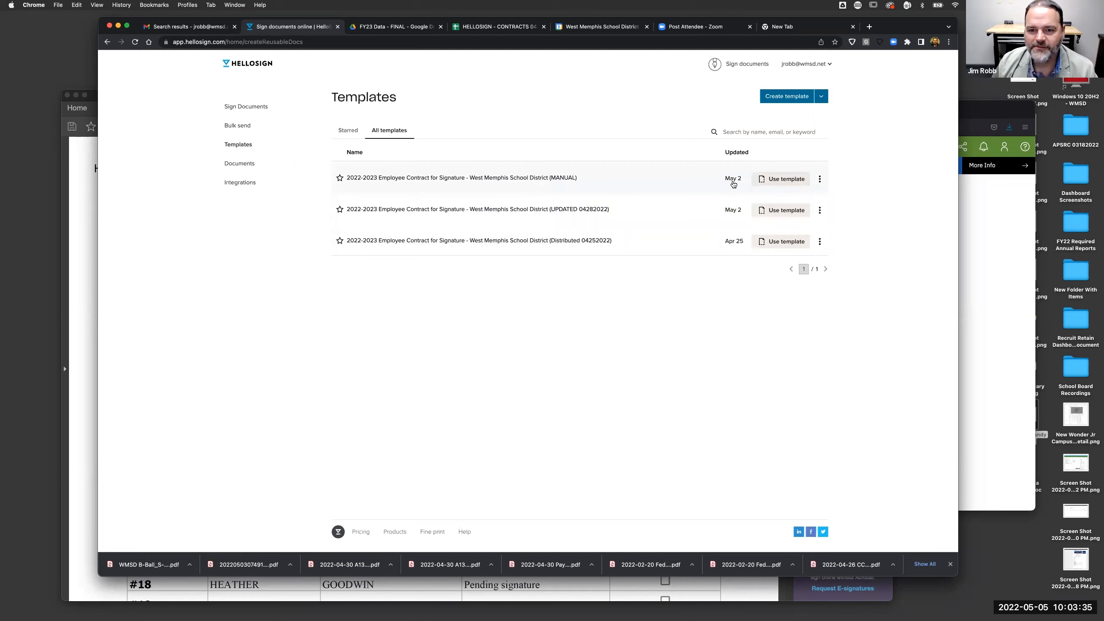
- Edit the 2022-2023 Employee Contract (MANUAL) template and advance to its signer roles step
left_click(819, 180)
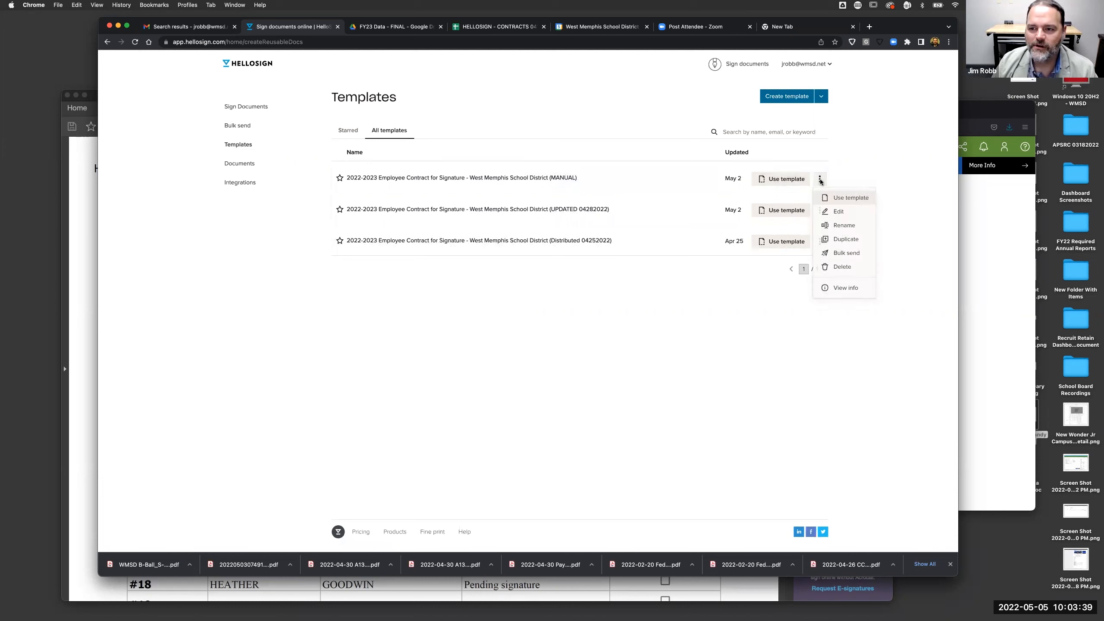
left_click(834, 213)
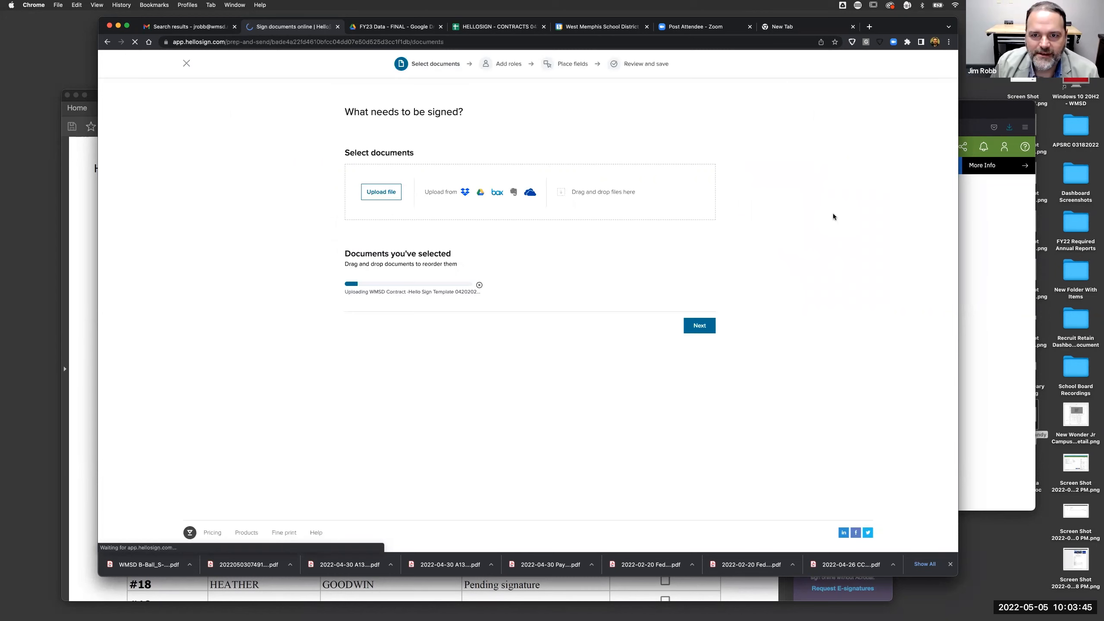
left_click(692, 332)
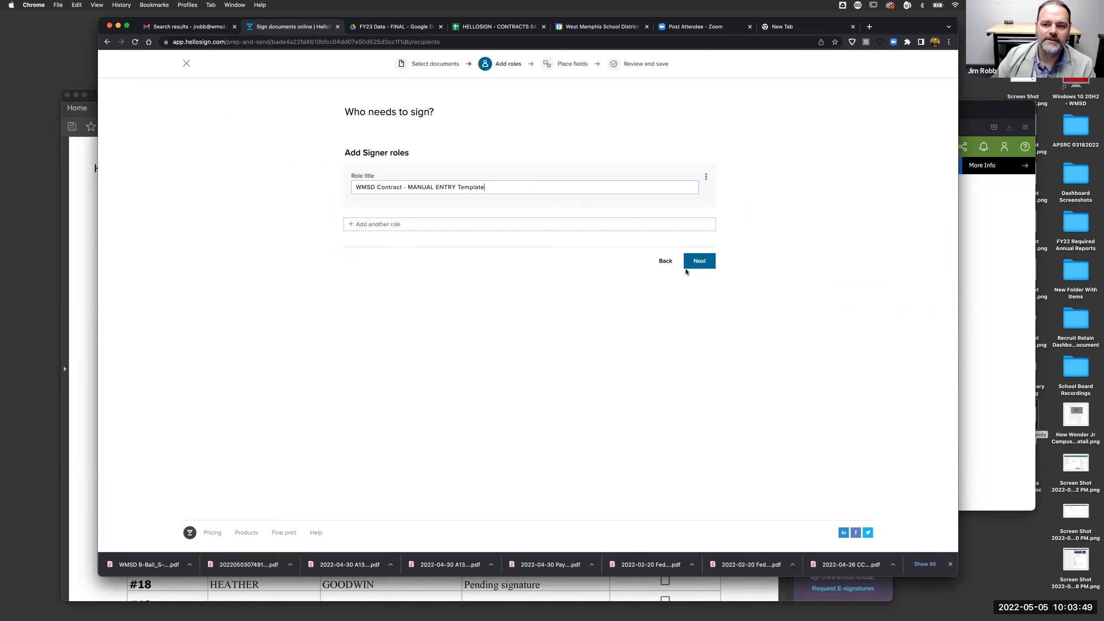
- Keep the 'WMSD Contract - MANUAL ENTRY Template' role and advance to placing fields
left_click(700, 262)
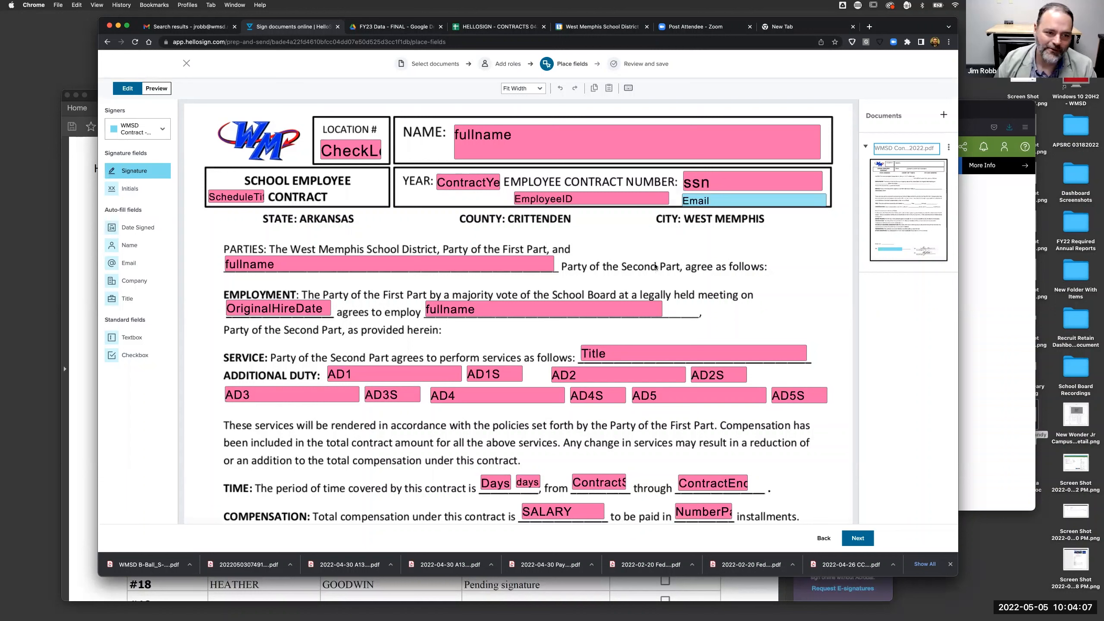
- Confirm the NAME line's fullname field stays assigned to Sender, then scroll to the signature section
left_click(522, 141)
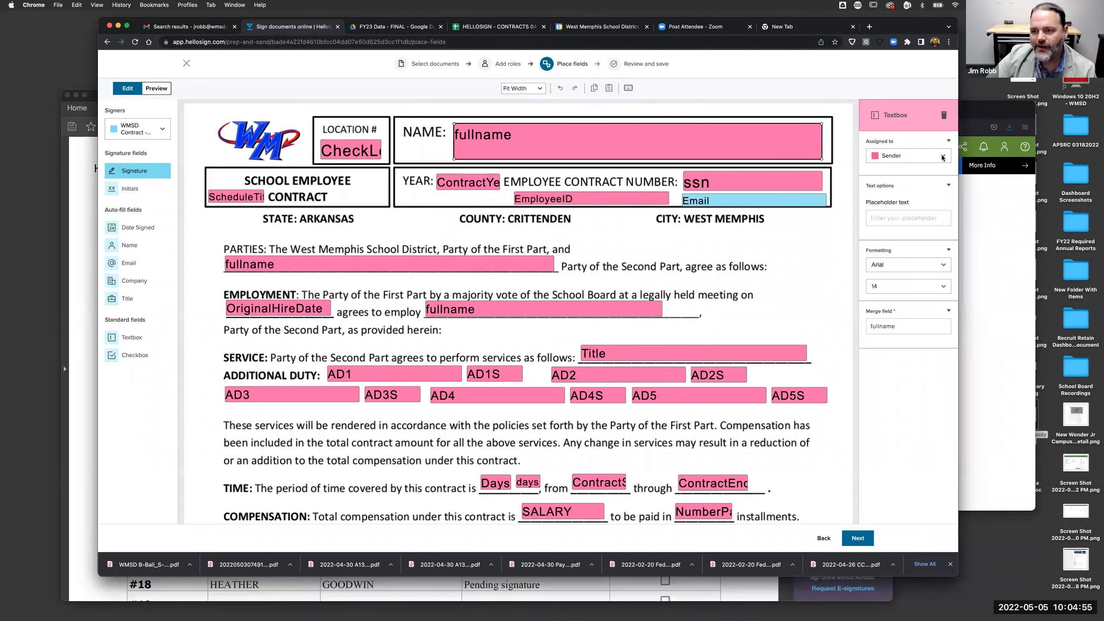
left_click(939, 157)
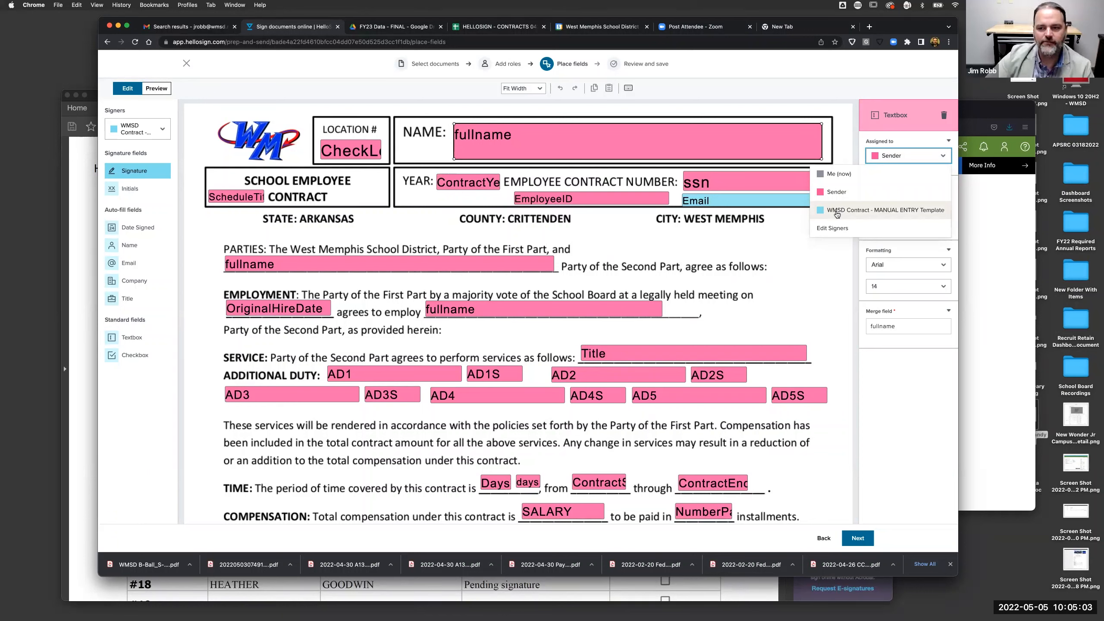
left_click(881, 199)
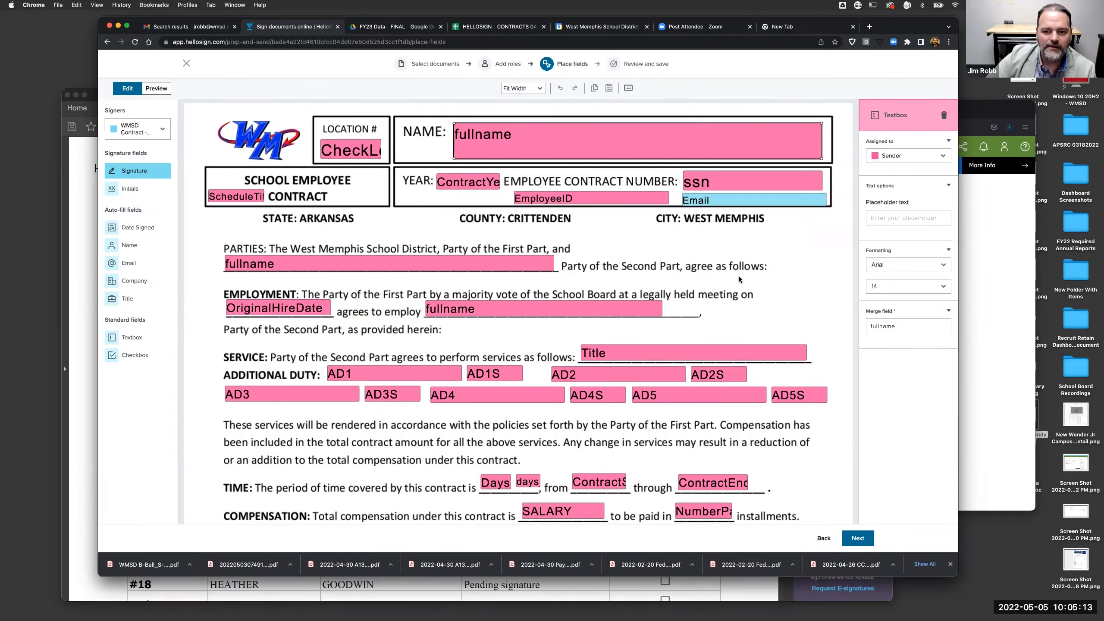
scroll(739, 276, "down", 3)
scroll(738, 276, "down", 10)
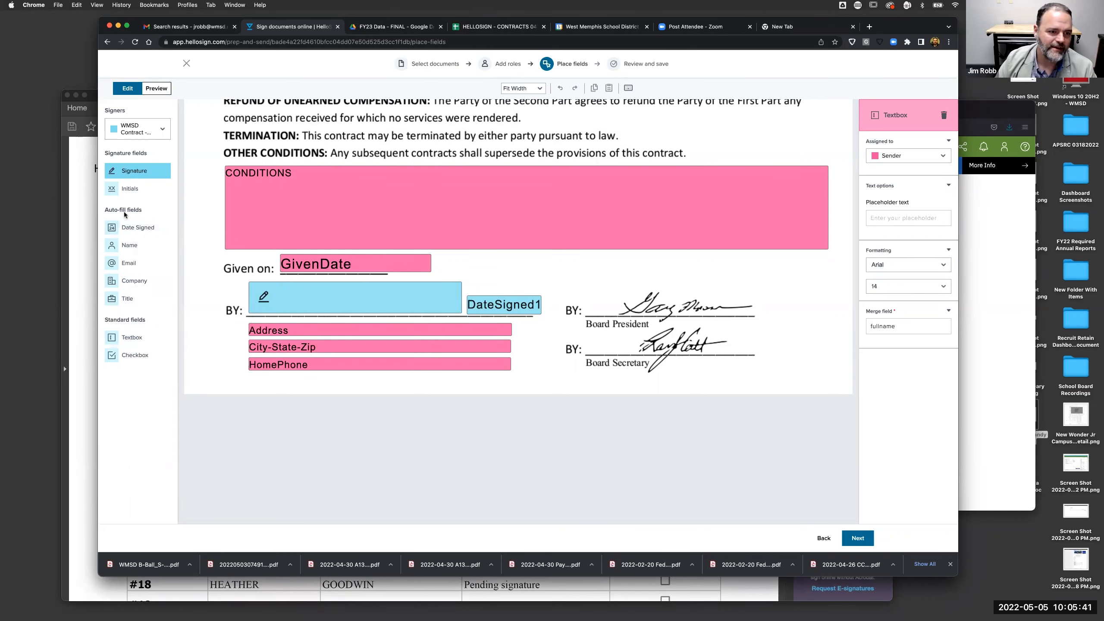
- Place a new text field beside the Board President signature and assign it to the Sender
left_click(123, 338)
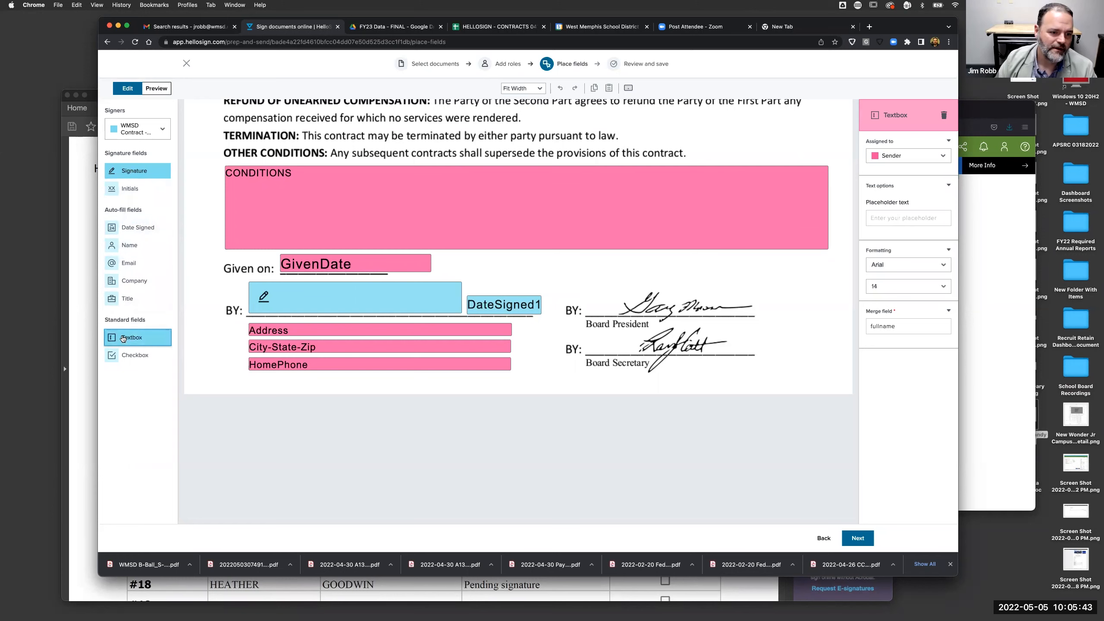
left_click(532, 282)
left_click_drag(535, 283, 627, 270)
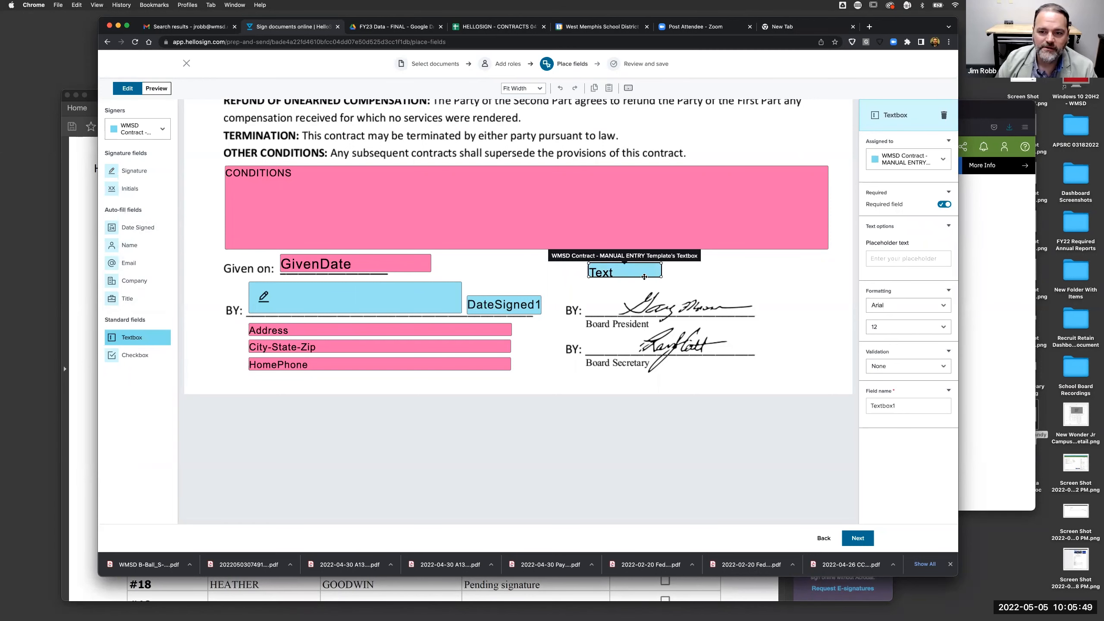
left_click(943, 162)
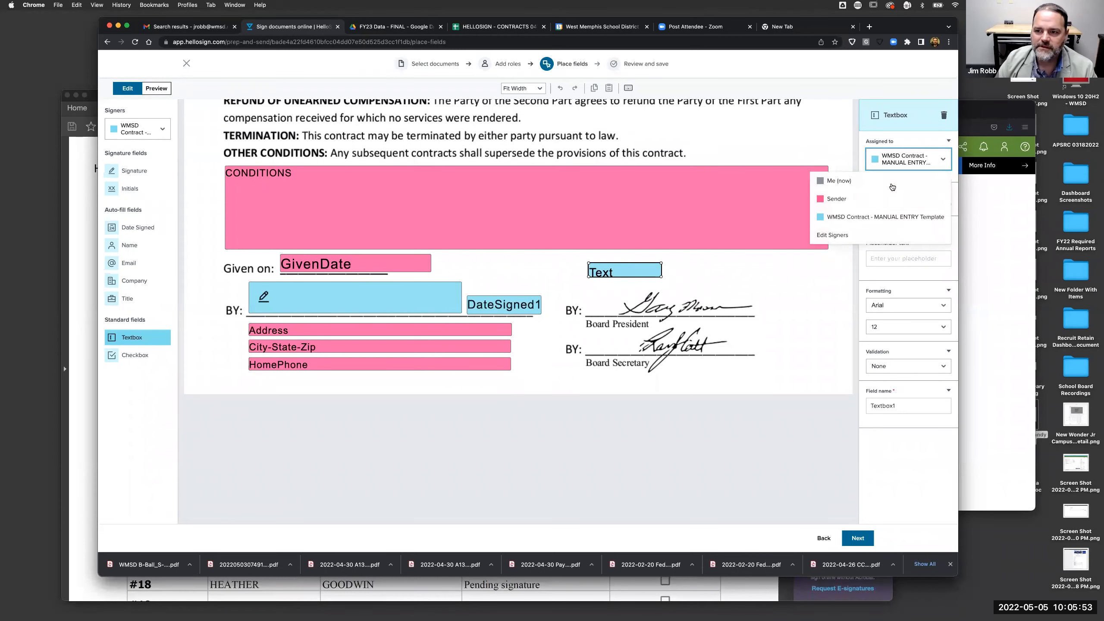
left_click(859, 200)
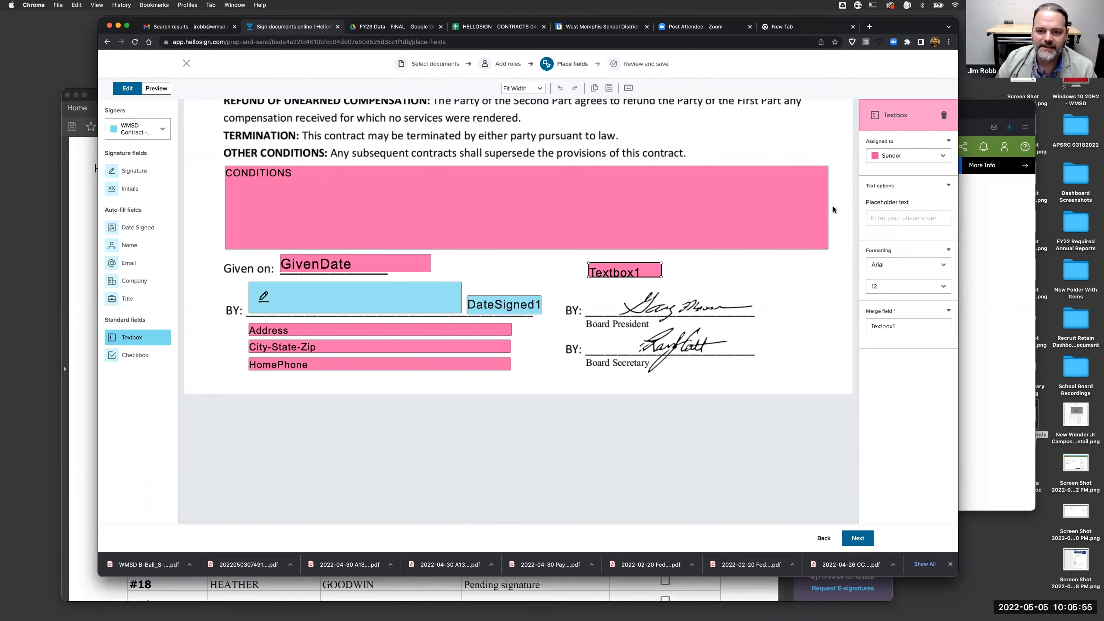
- Set the new field's merge field and placeholder text to 'fullname'
left_click_drag(917, 329, 858, 327)
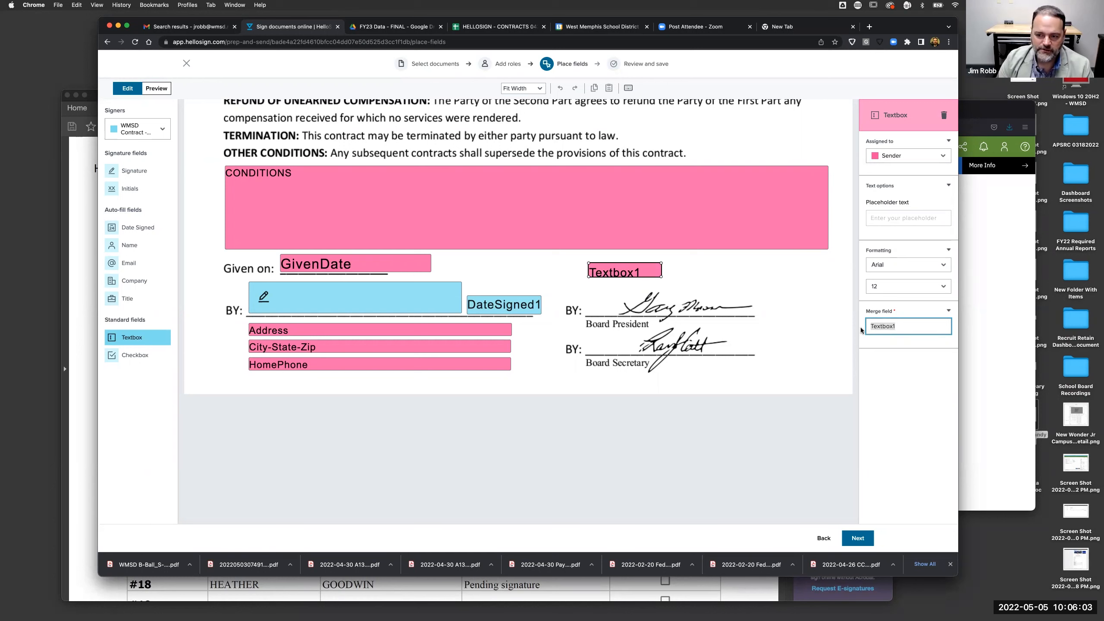
type("FULL")
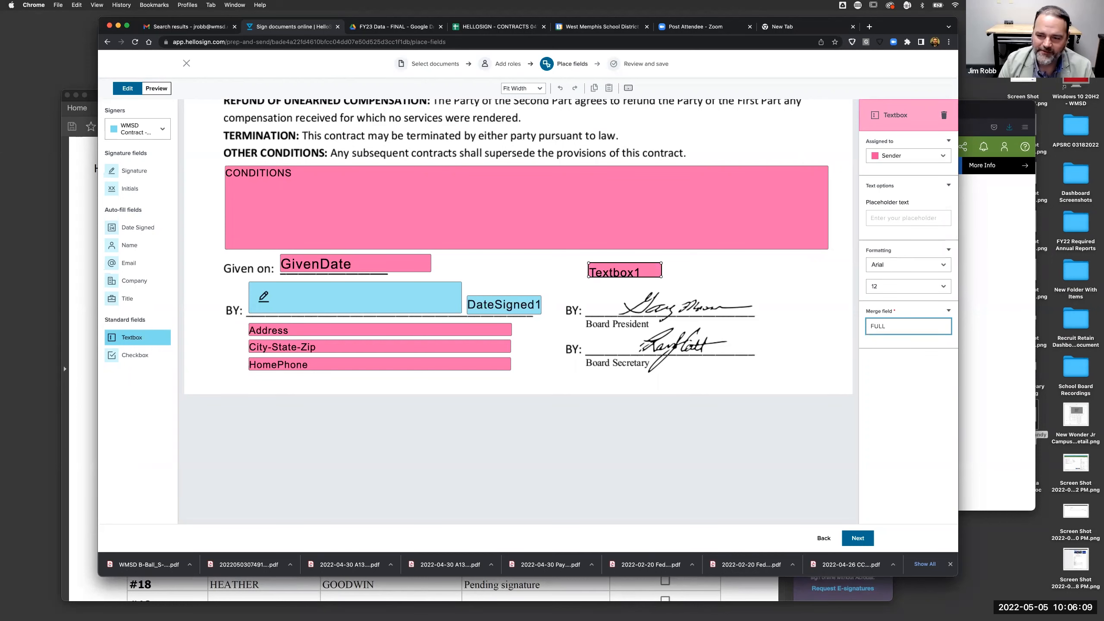
key("BackSpace")
key("BackSpace")
key("BackSpace")
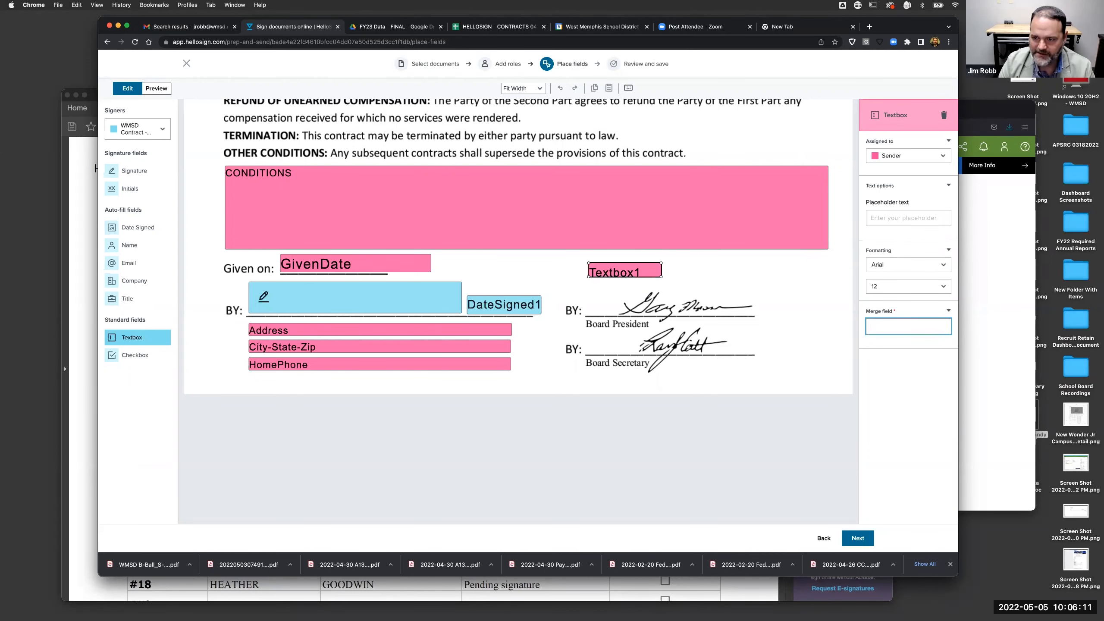
type("fullname")
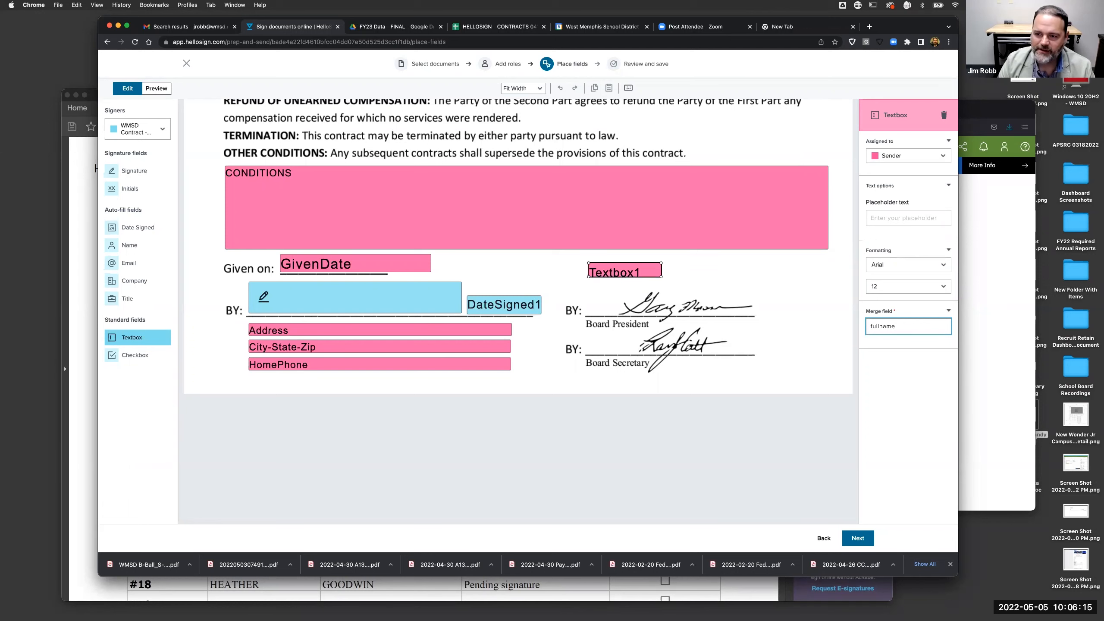
left_click(885, 218)
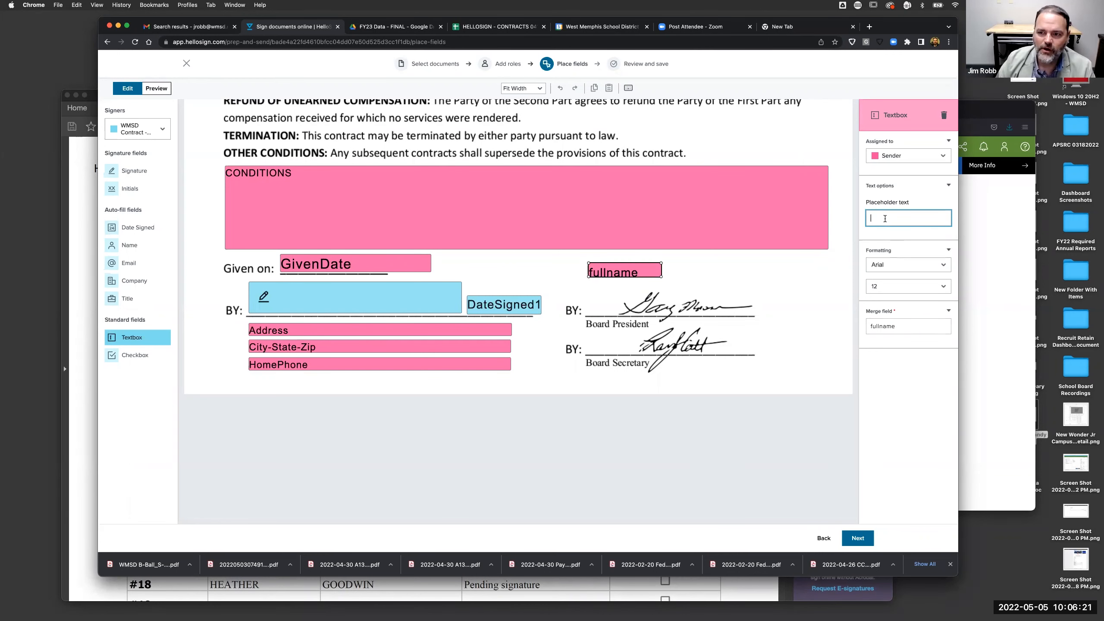
type("full")
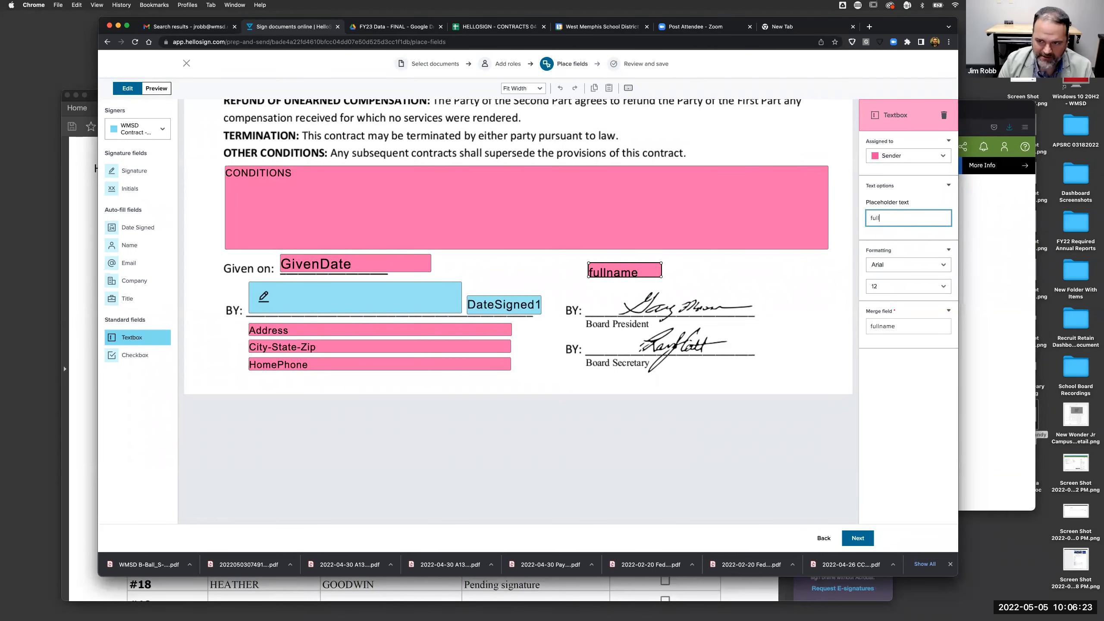
type("name")
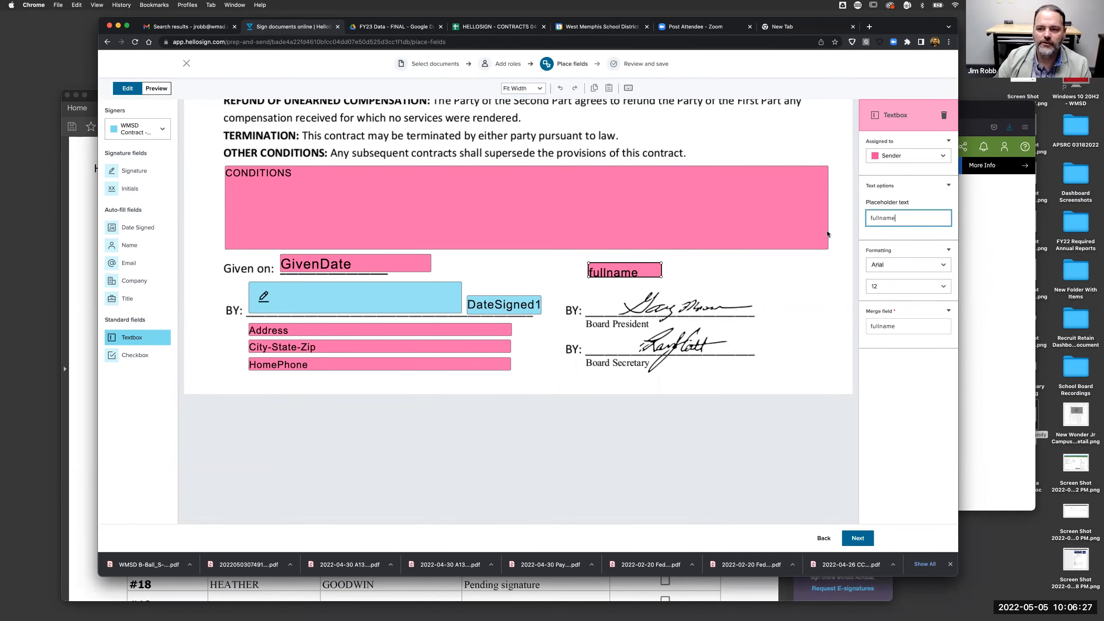
- Try repositioning the fullname text field around the contract, ending above the Board President signature
left_click(825, 270)
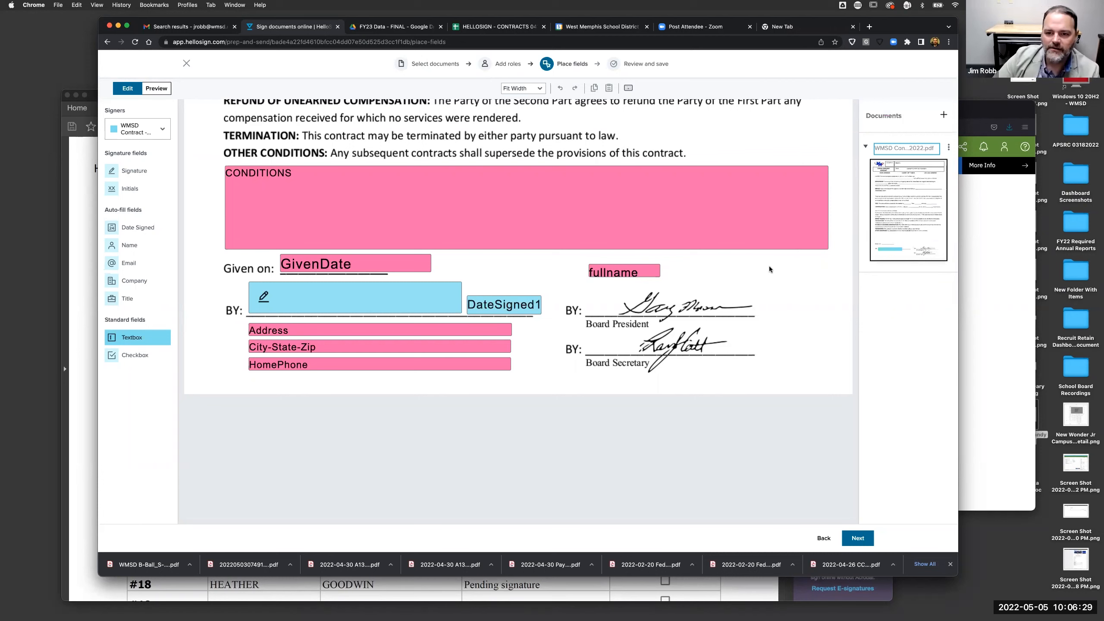
left_click(643, 270)
mouse_move(643, 270)
left_mouse_down()
mouse_move(669, 274)
mouse_move(766, 178)
left_mouse_up()
left_click_drag(752, 129, 631, 136)
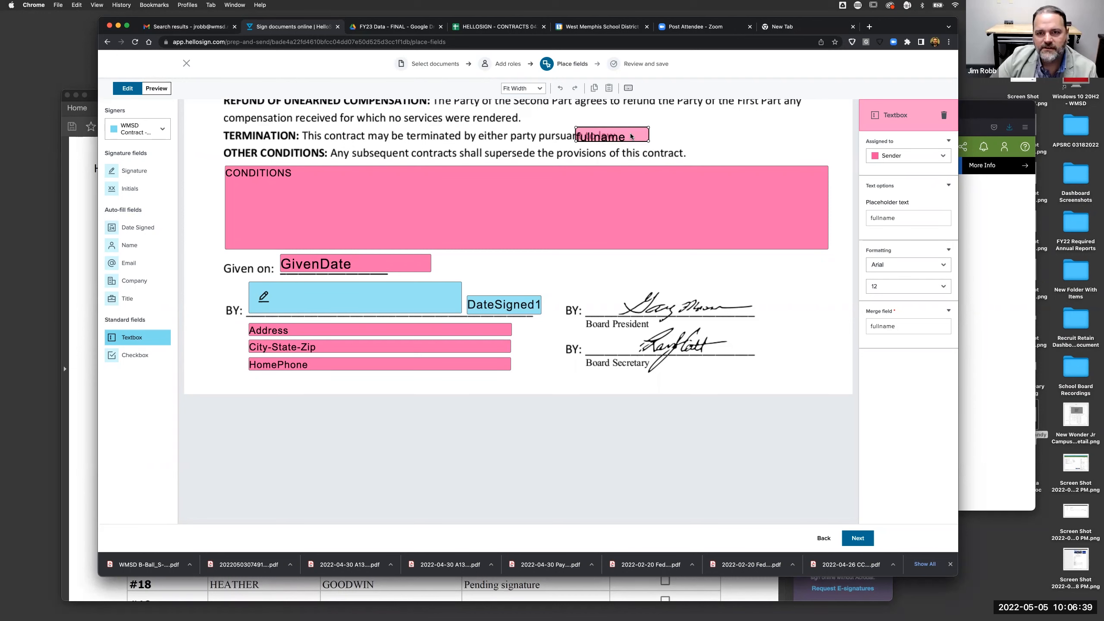
left_click_drag(631, 137, 673, 132)
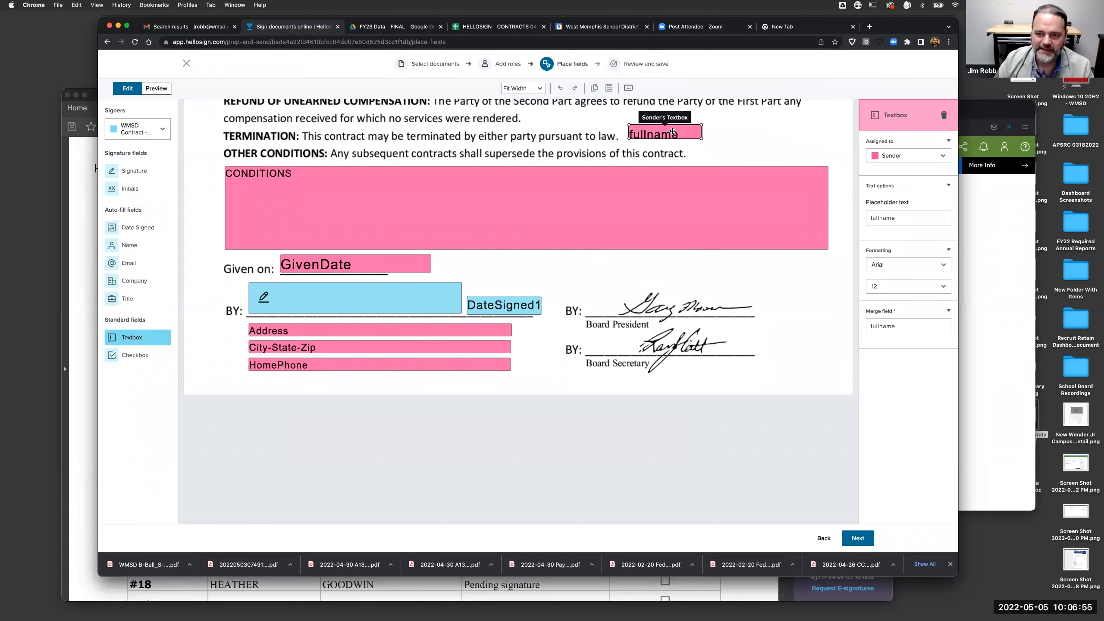
mouse_move(685, 135)
left_mouse_down()
mouse_move(683, 318)
mouse_move(653, 275)
left_mouse_up()
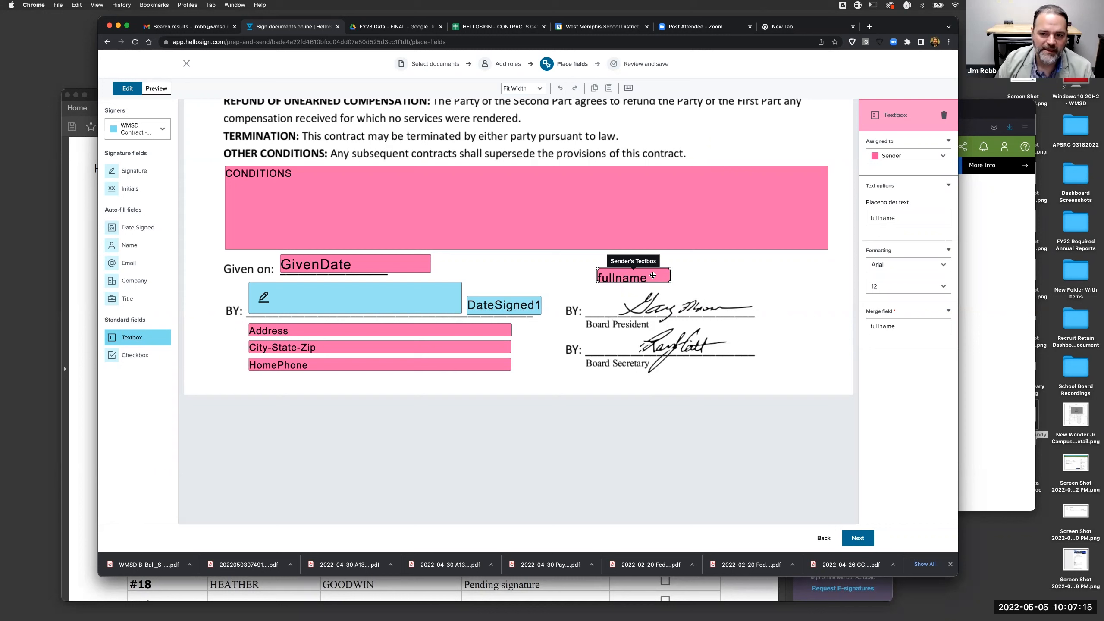
- Check the field's Sender assignment, then delete the fullname text field
left_click(927, 158)
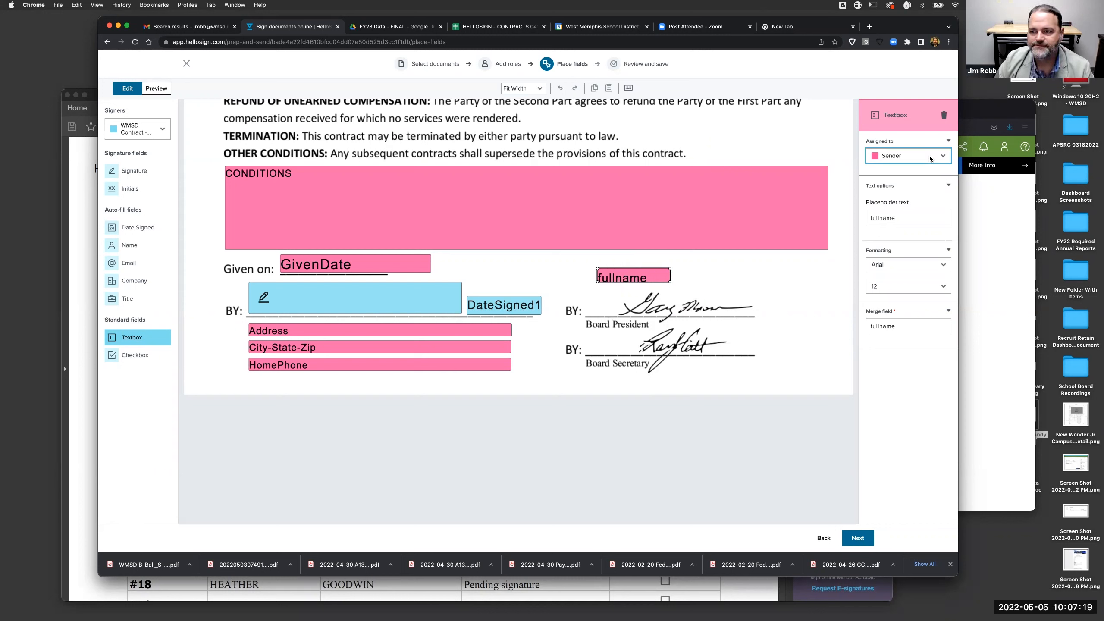
left_click(650, 275)
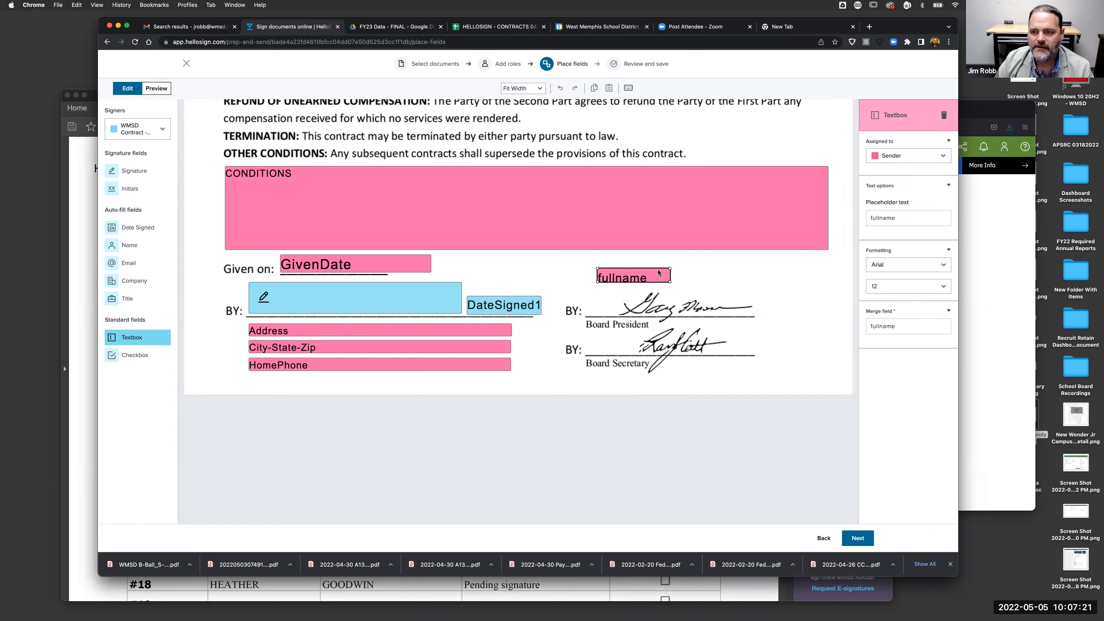
left_click(944, 116)
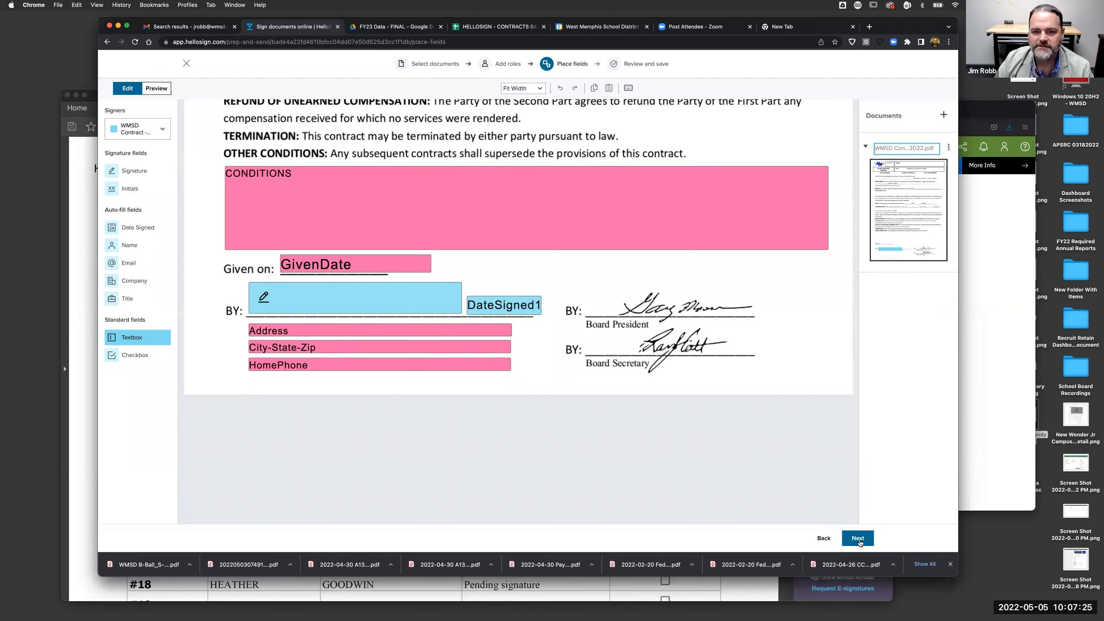
- Switch from the browser to the Adobe Acrobat contracts status checklist using Finder and Mission Control
scroll(764, 294, "up", 5)
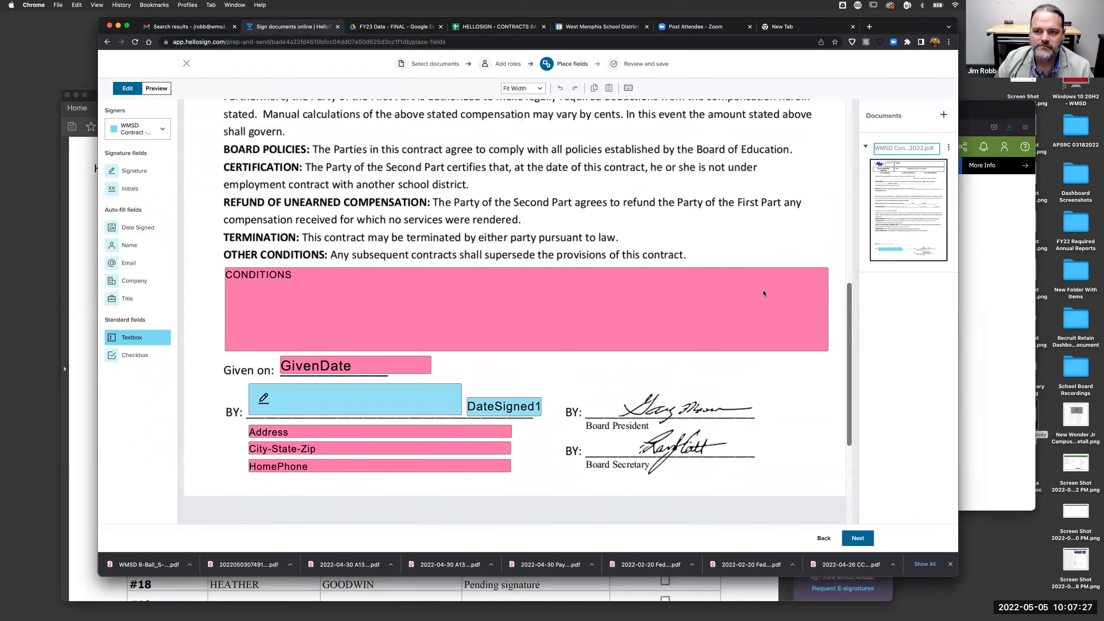
scroll(763, 294, "up", 10)
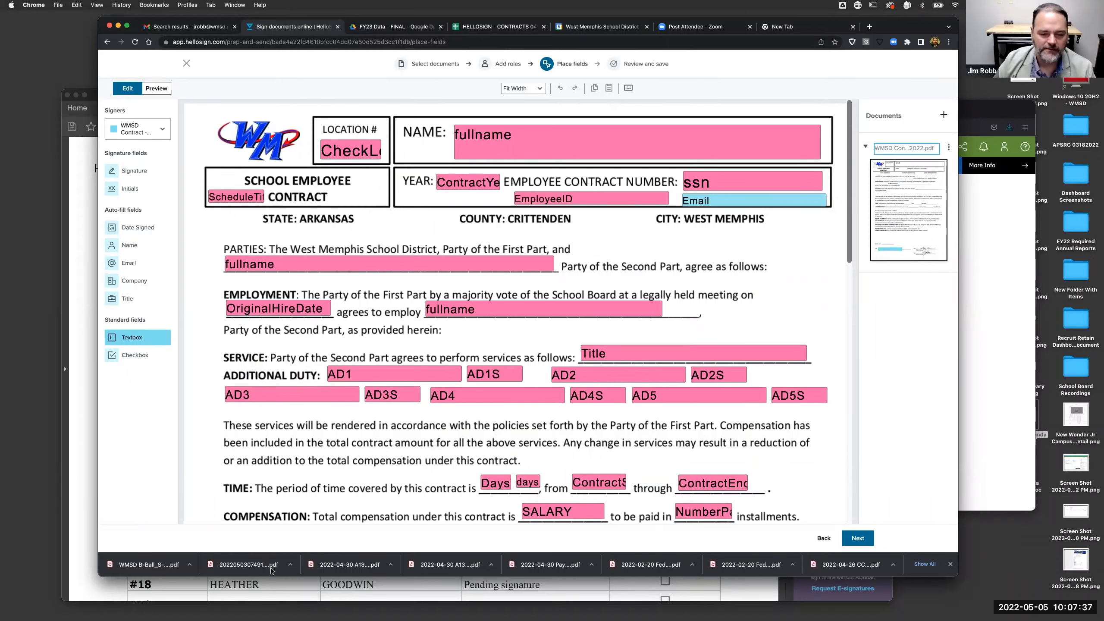
mouse_move(420, 613)
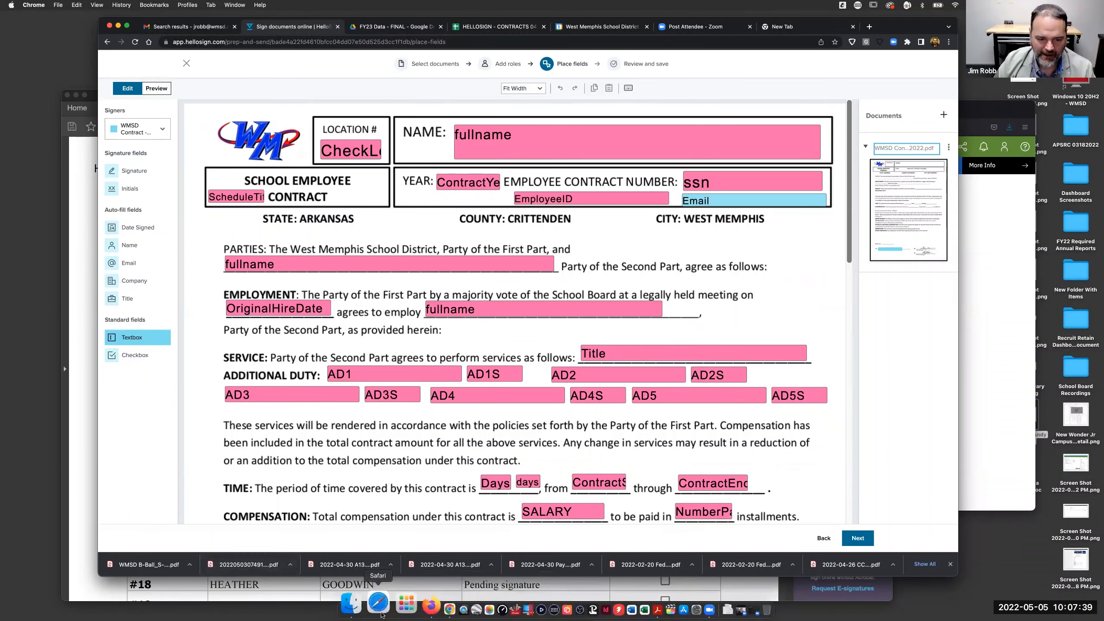
left_click(366, 609)
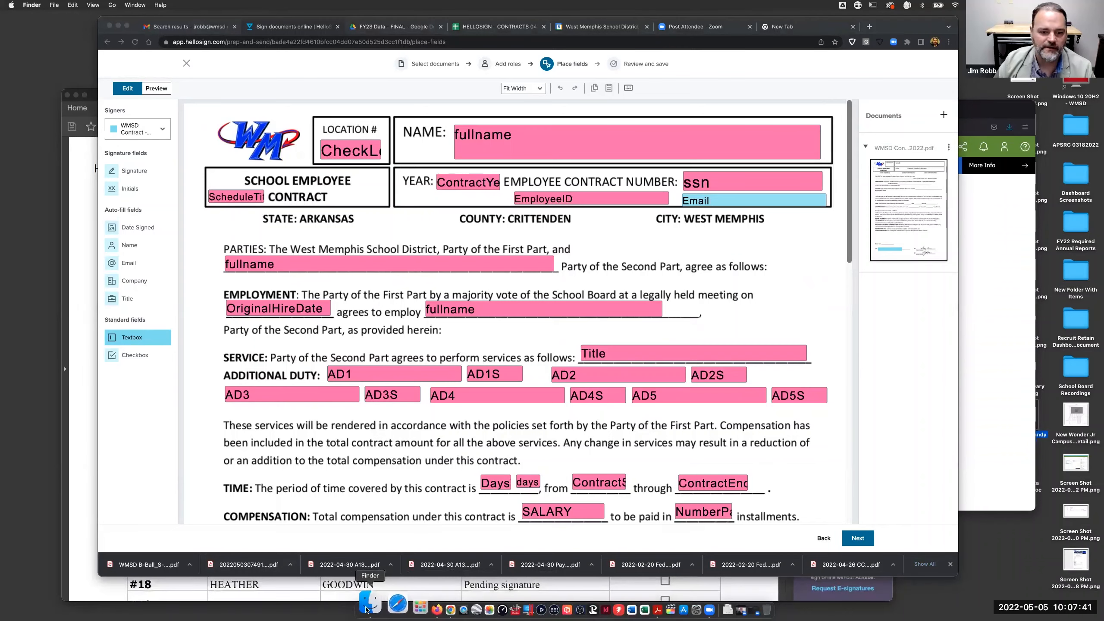
key("ctrl+Up")
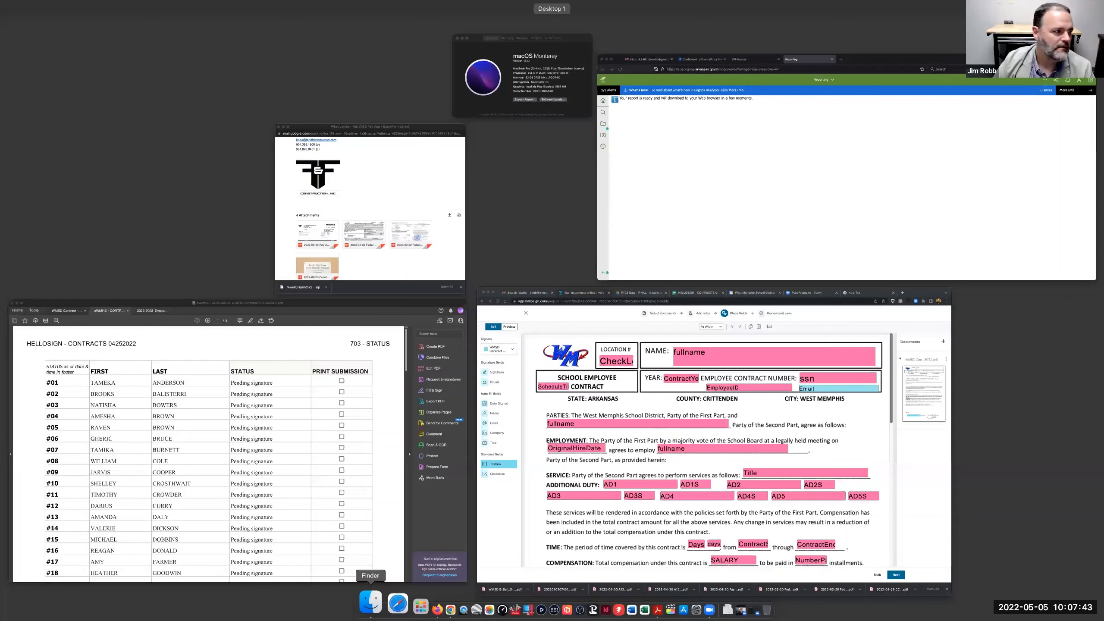
left_click_drag(1, 257, 1, 198)
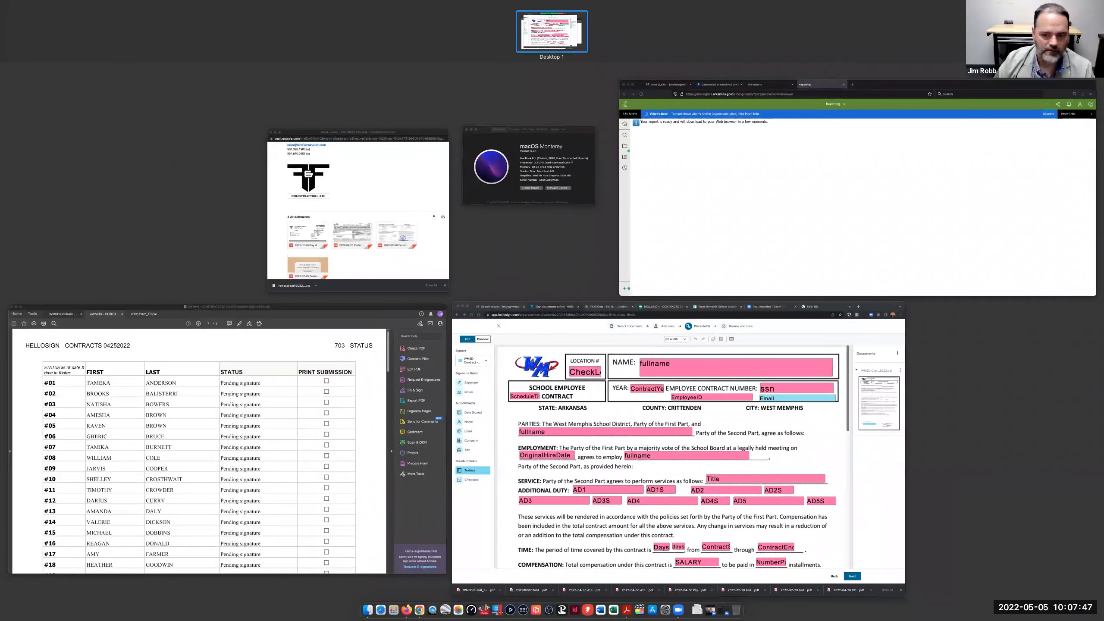
left_click(313, 462)
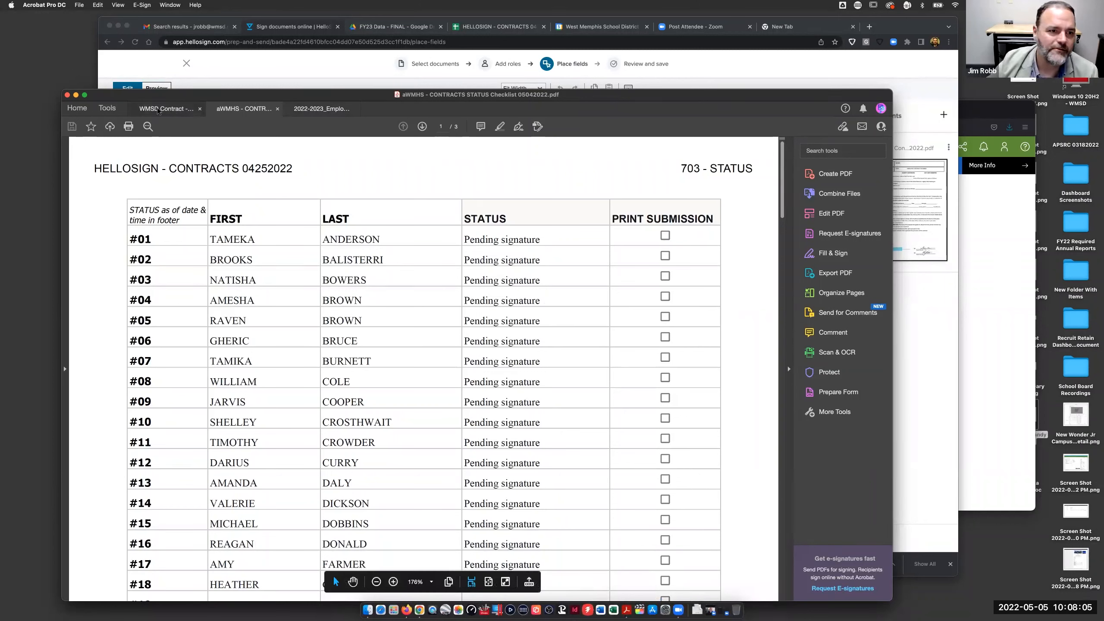
- Show the WMSD Contract template in Acrobat and bring the Word manual-entry contract window into view
left_click(169, 109)
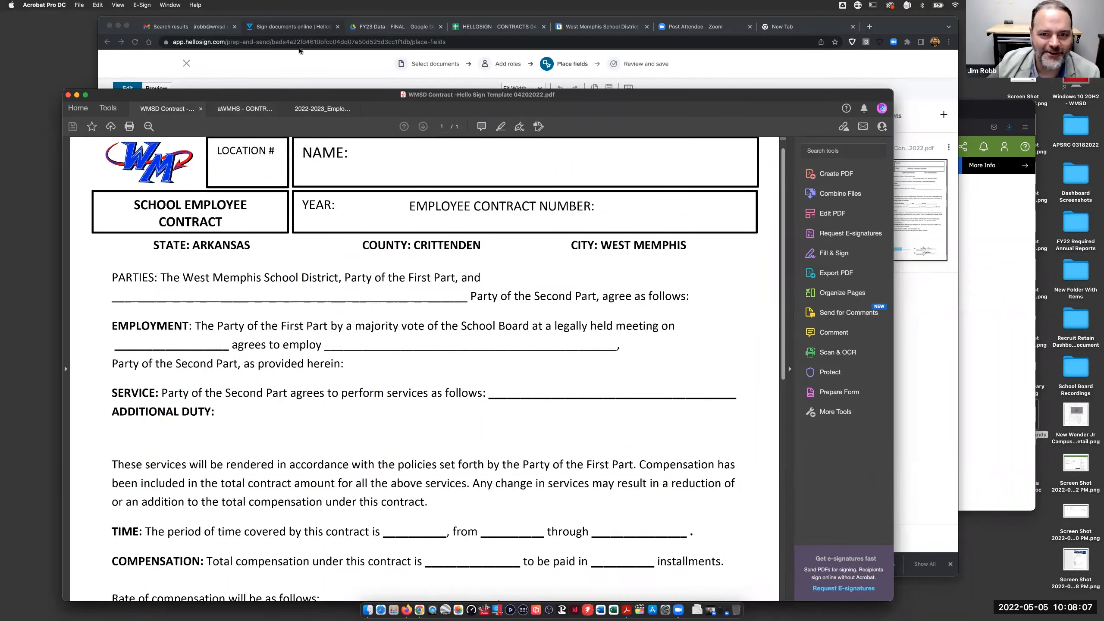
left_click_drag(297, 97, 299, 51)
scroll(299, 206, "up", 1)
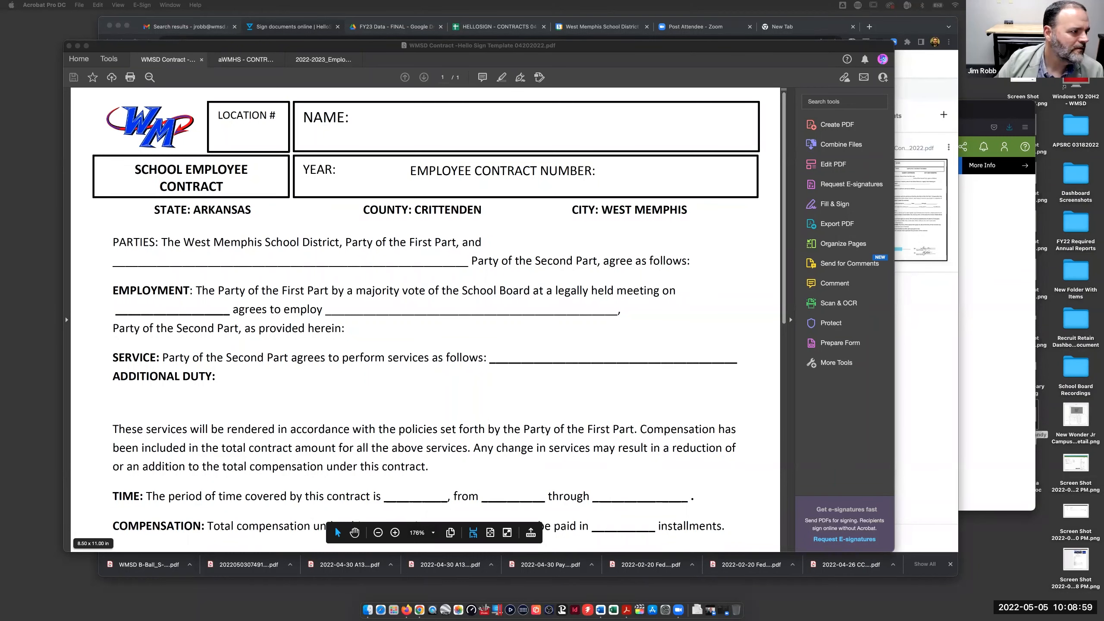
left_click_drag(413, 17, 586, 86)
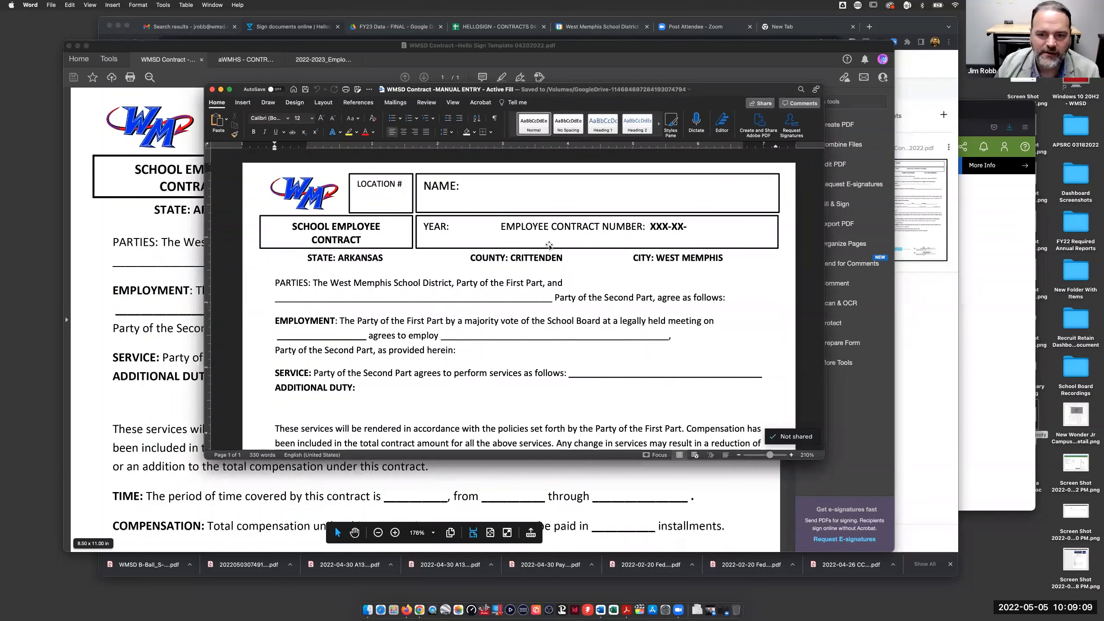
- Scroll to the Word contract's signature block and select the Board President signature image
scroll(485, 318, "down", 4)
scroll(484, 317, "down", 15)
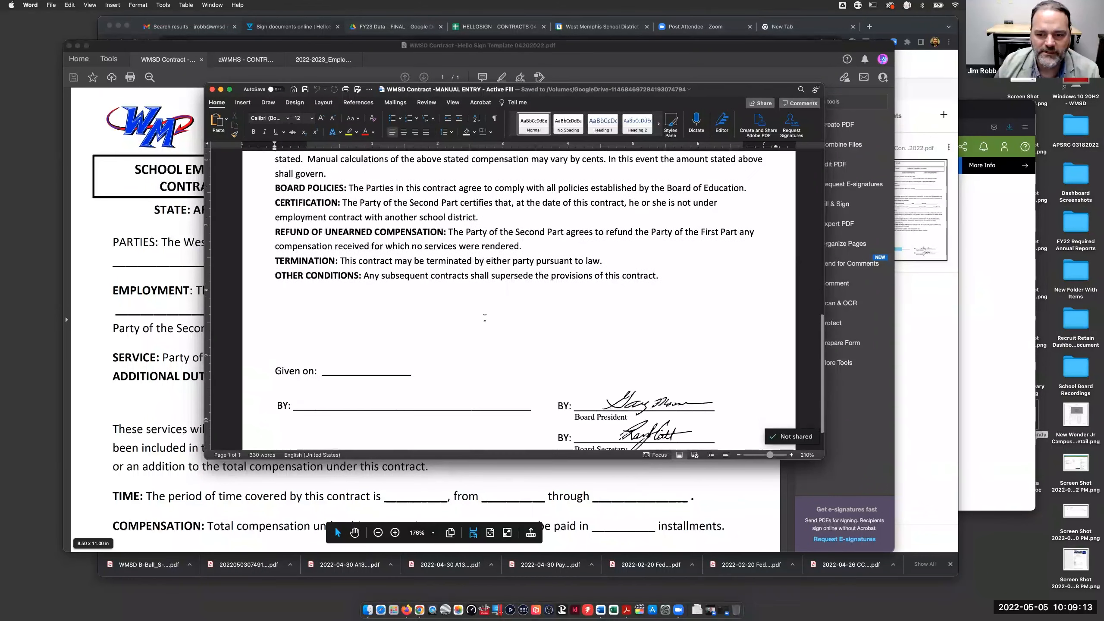
scroll(485, 317, "down", 2)
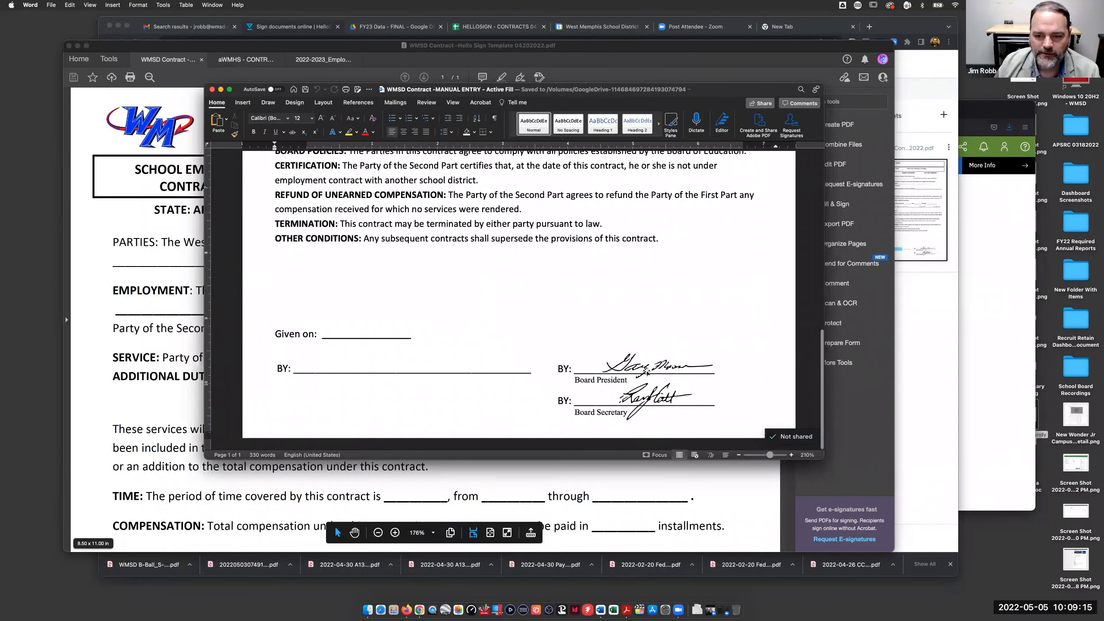
left_click(646, 371)
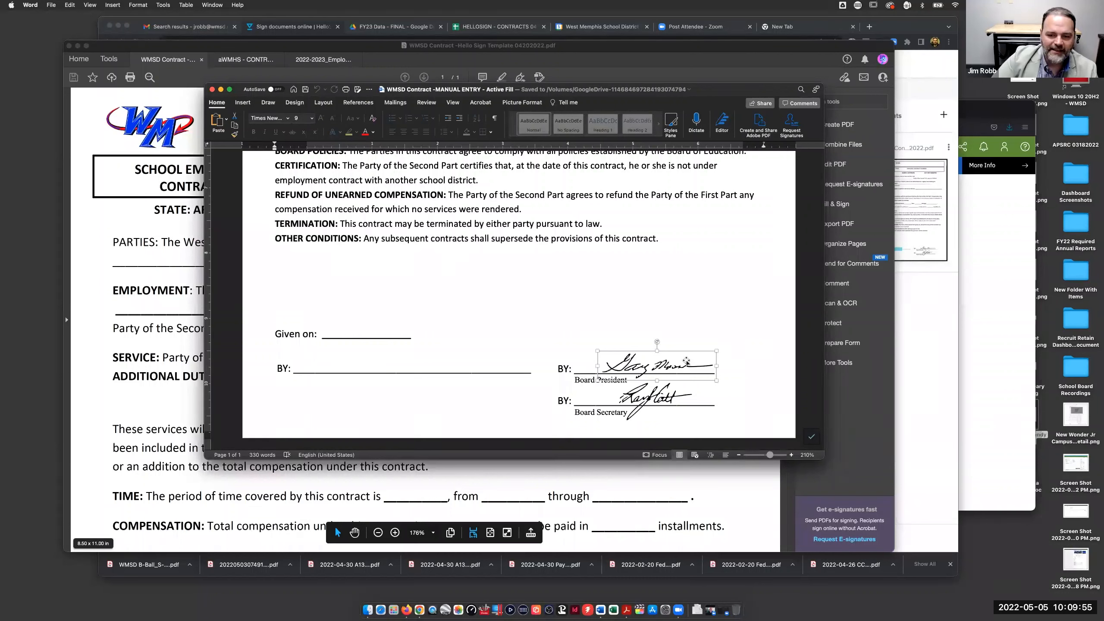
- Drag the Board President signature image to sit above the Given on line
left_click_drag(686, 361, 691, 309)
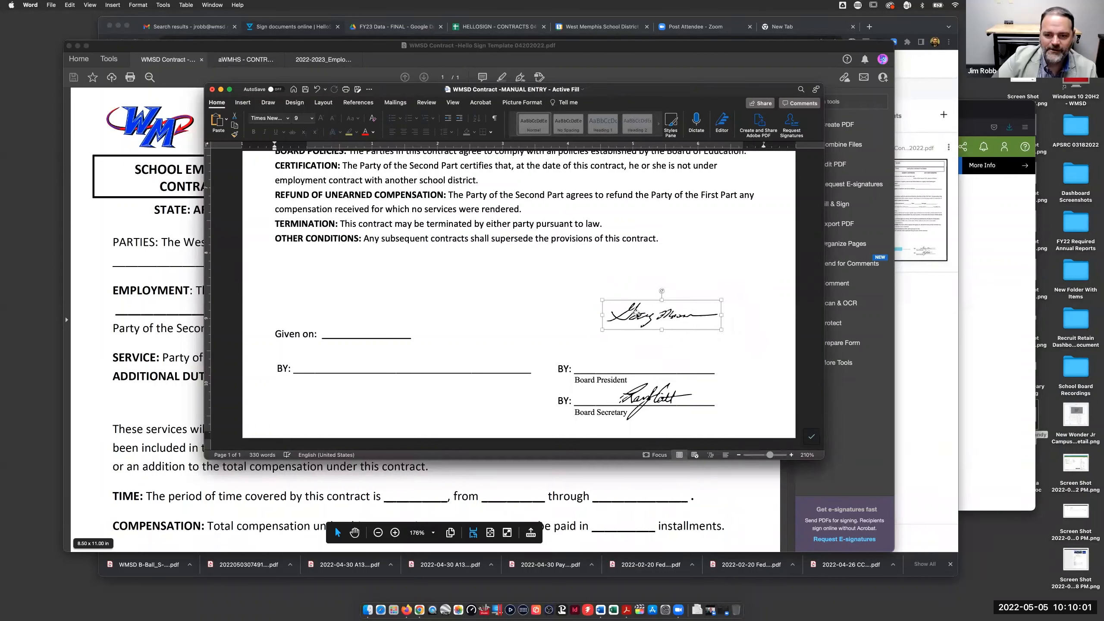
mouse_move(667, 312)
left_mouse_down()
mouse_move(745, 313)
mouse_move(578, 319)
mouse_move(446, 218)
mouse_move(391, 194)
mouse_move(513, 251)
mouse_move(638, 356)
left_mouse_up()
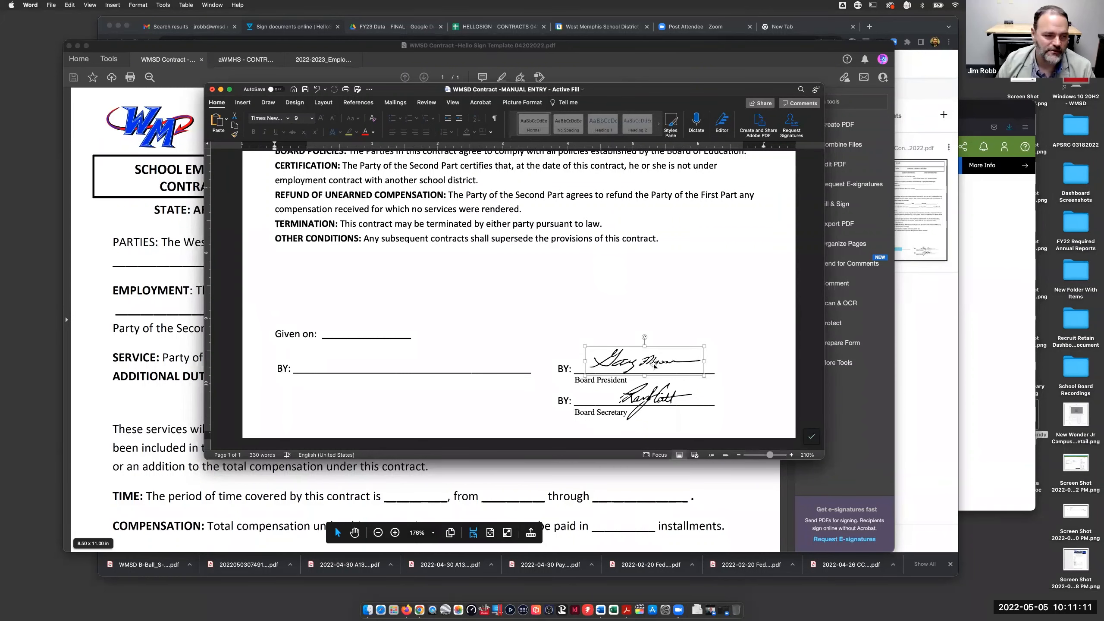
- Review the contract PDF in Acrobat down to the signatures, then return to HelloSign's field placement
left_click(126, 208)
scroll(474, 395, "down", 6)
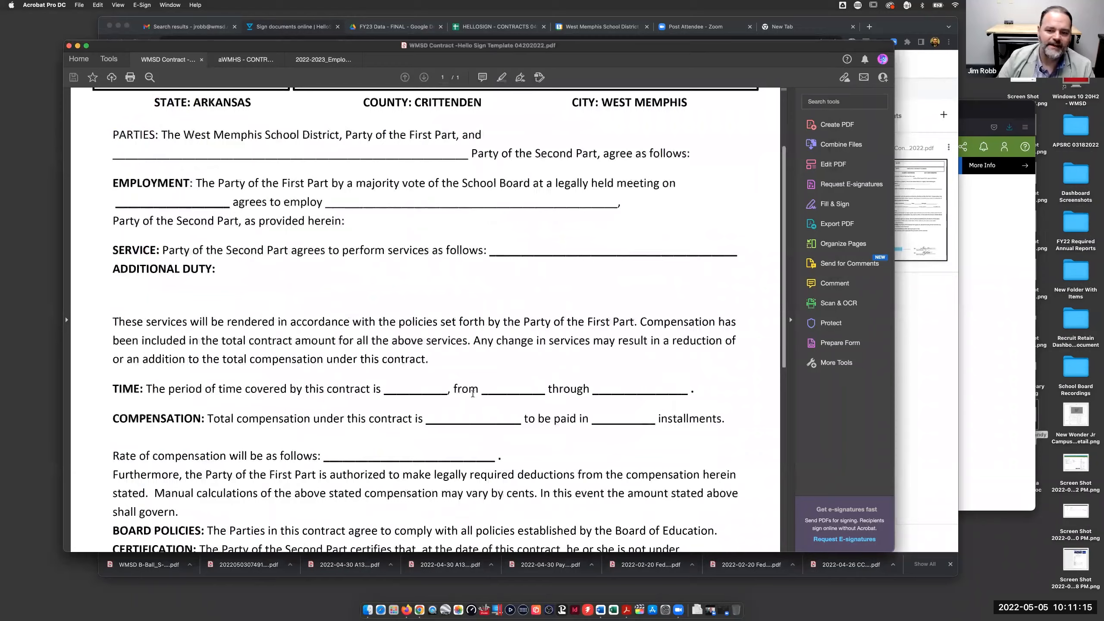
scroll(473, 395, "down", 5)
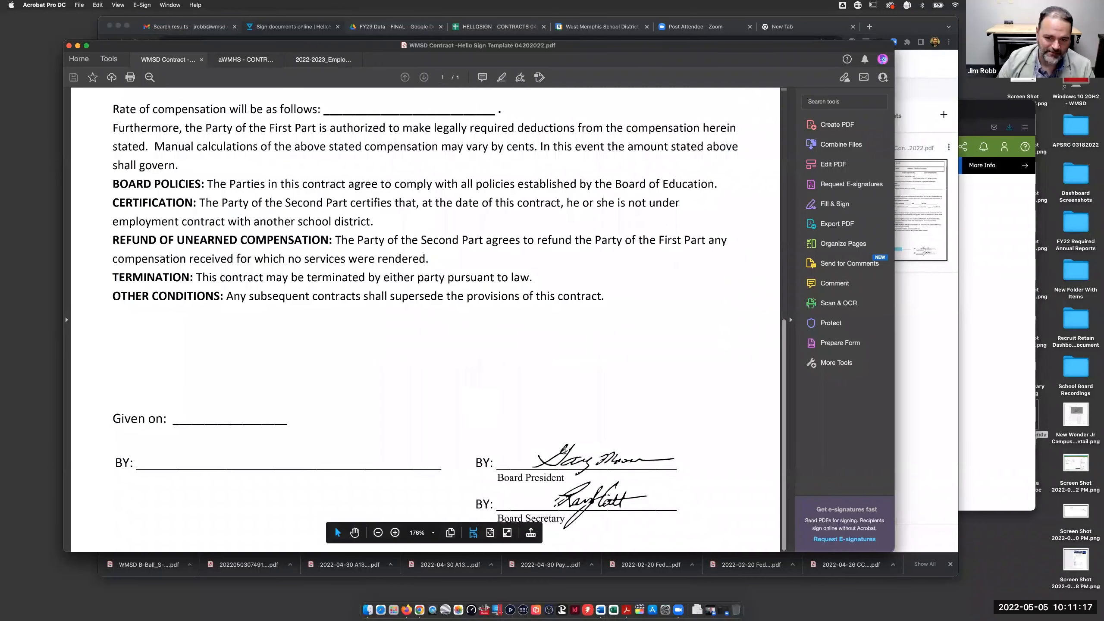
scroll(457, 342, "up", 5)
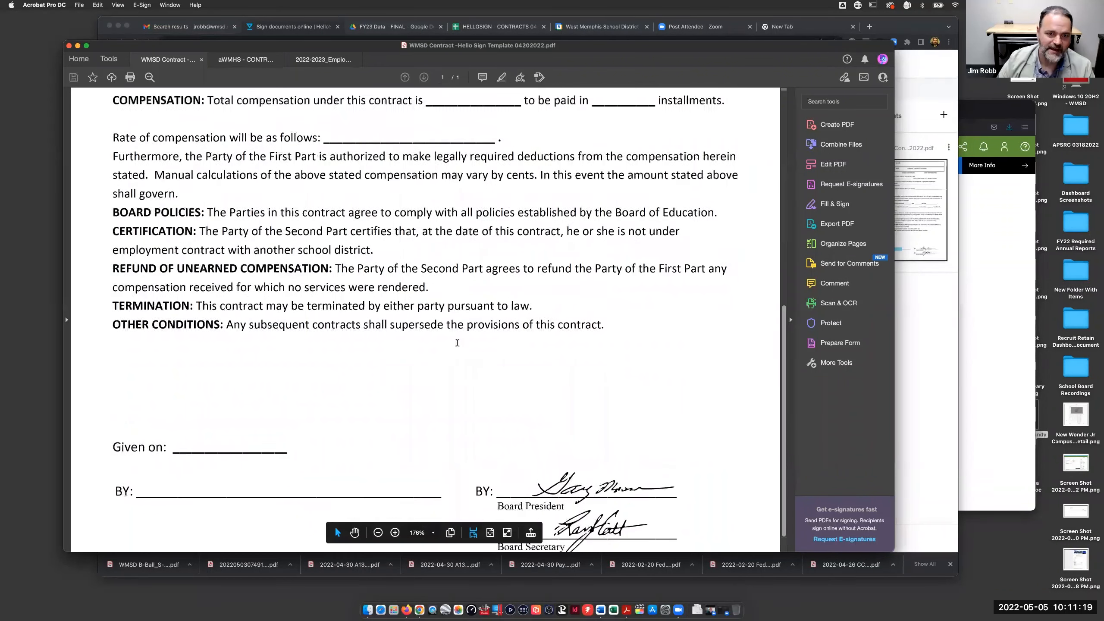
scroll(457, 344, "up", 6)
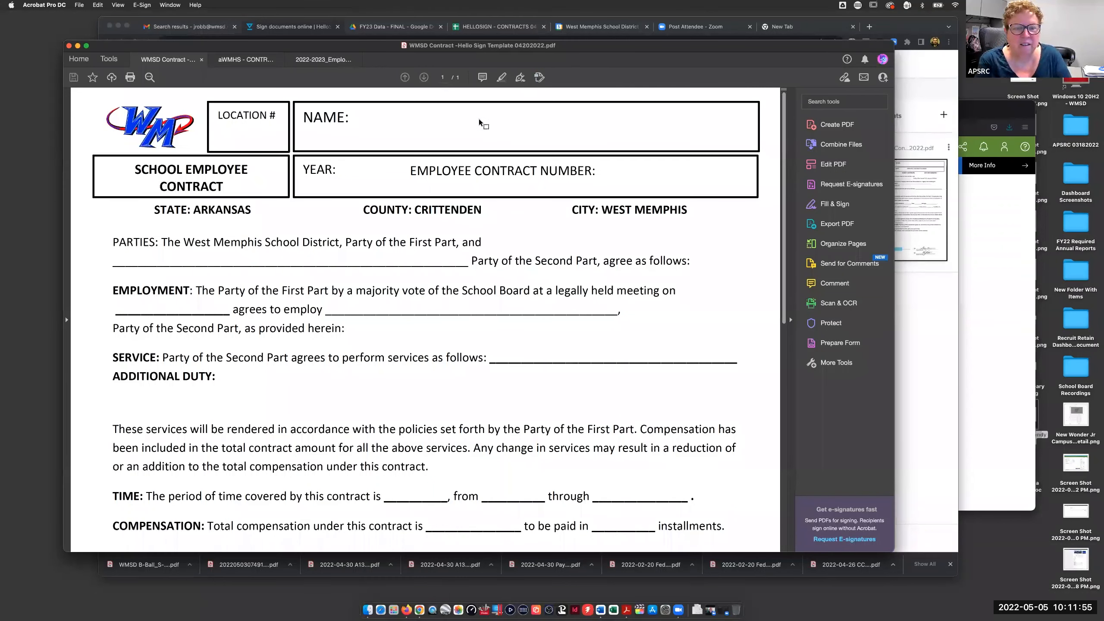
left_click(194, 21)
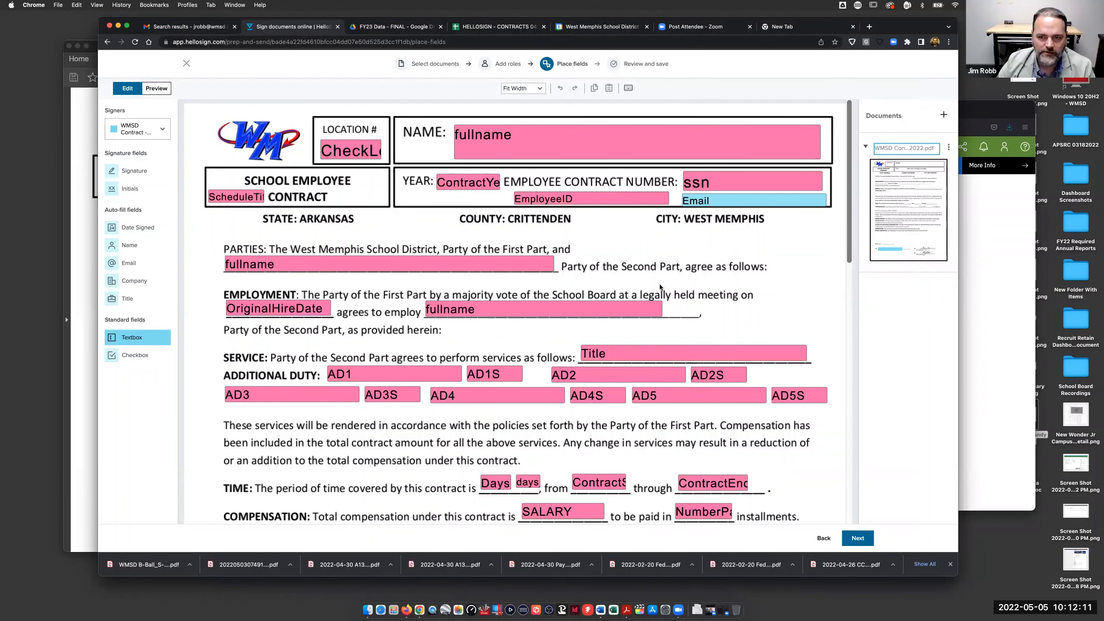
scroll(658, 284, "down", 7)
scroll(717, 204, "down", 1)
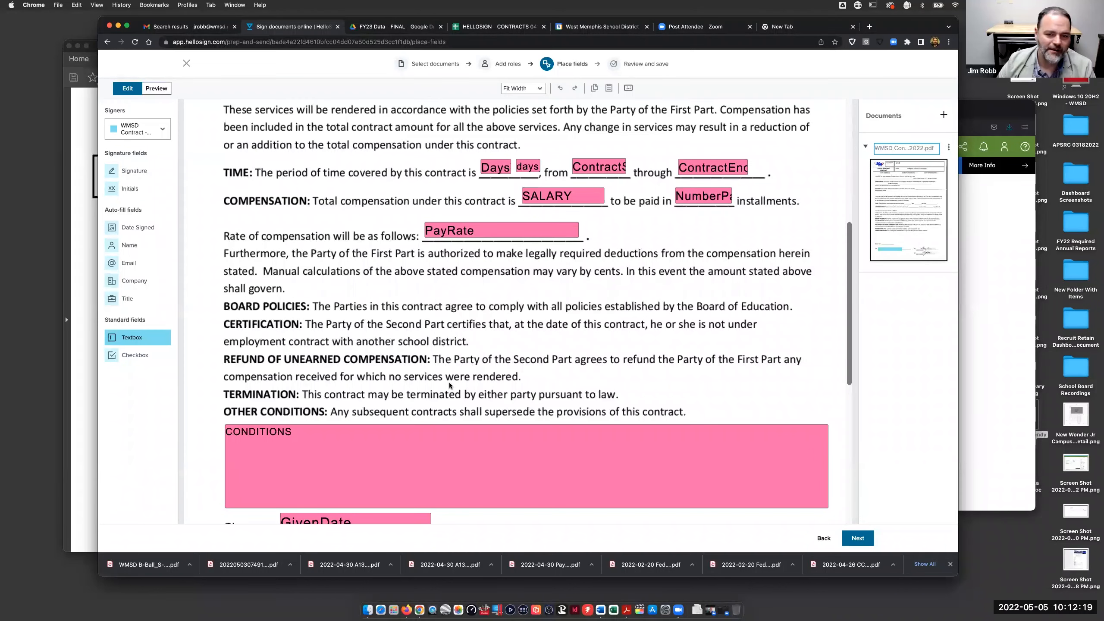
scroll(495, 342, "down", 8)
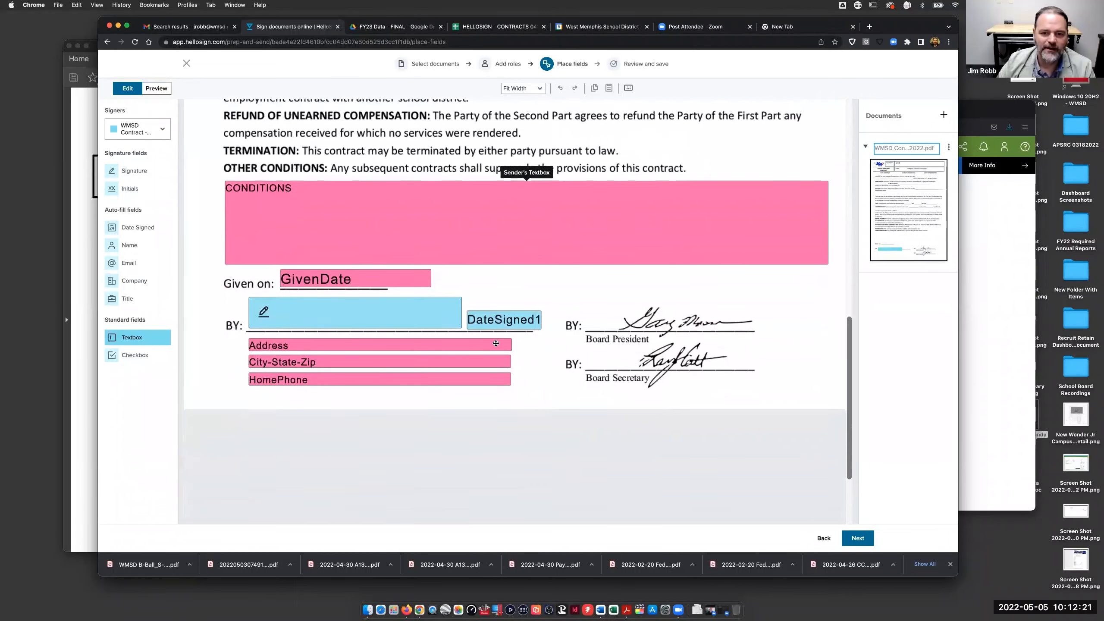
scroll(495, 343, "up", 3)
scroll(495, 344, "up", 3)
scroll(565, 361, "down", 4)
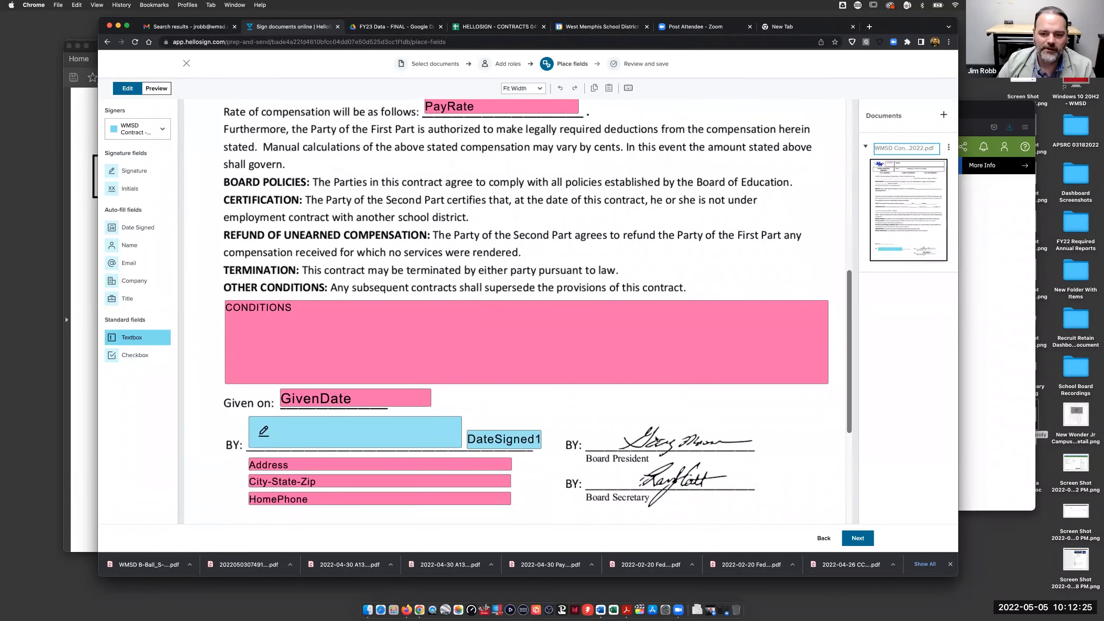
scroll(538, 243, "up", 4)
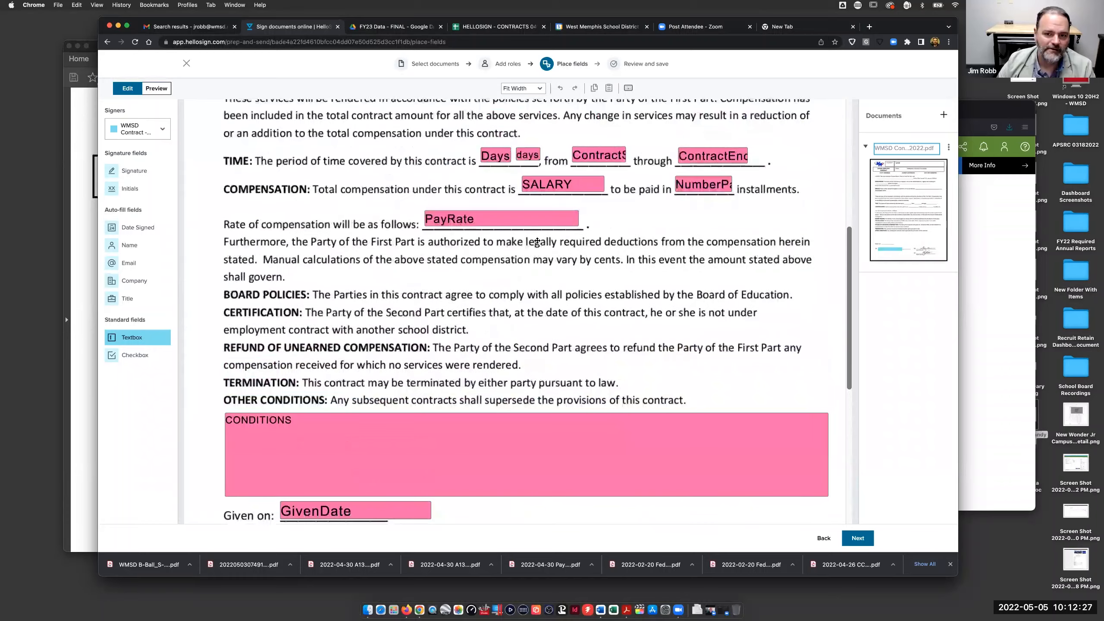
scroll(538, 244, "up", 5)
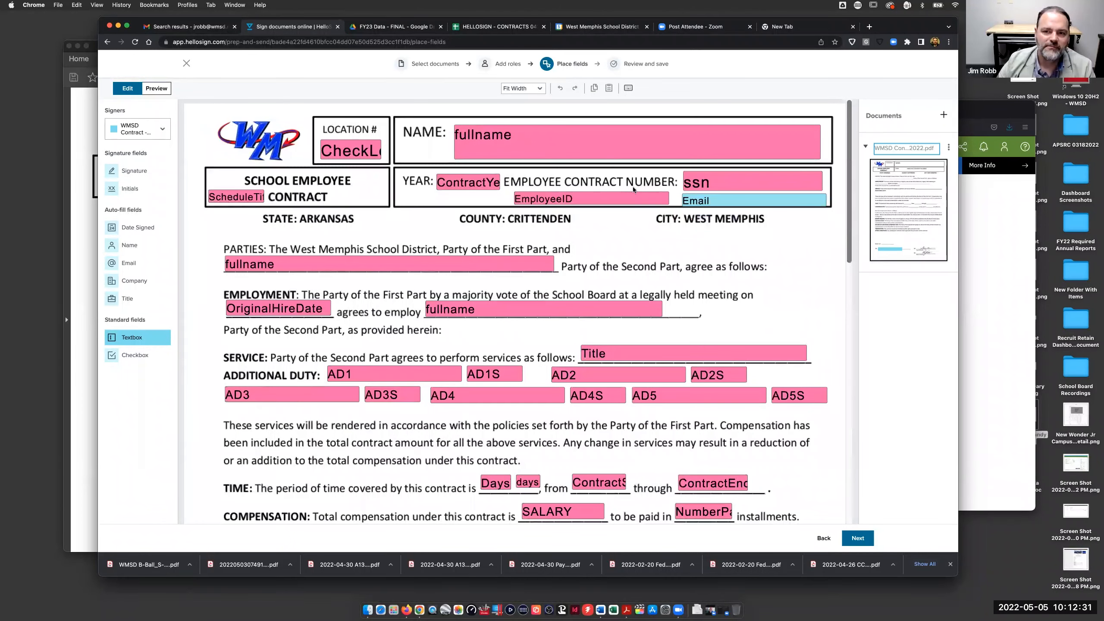
left_click(155, 88)
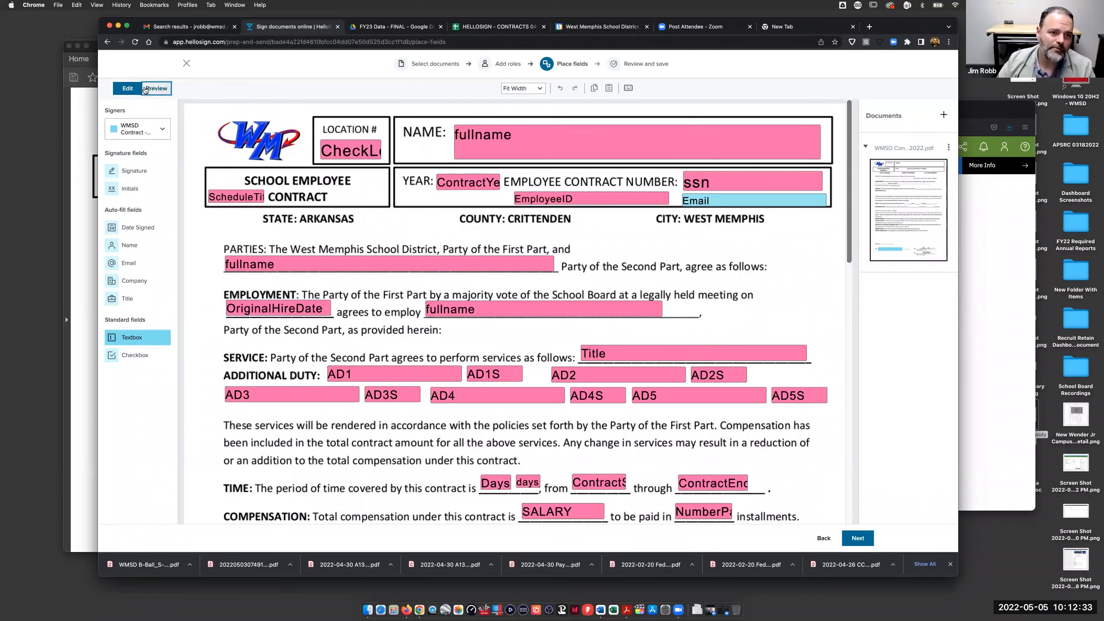
scroll(544, 244, "down", 3)
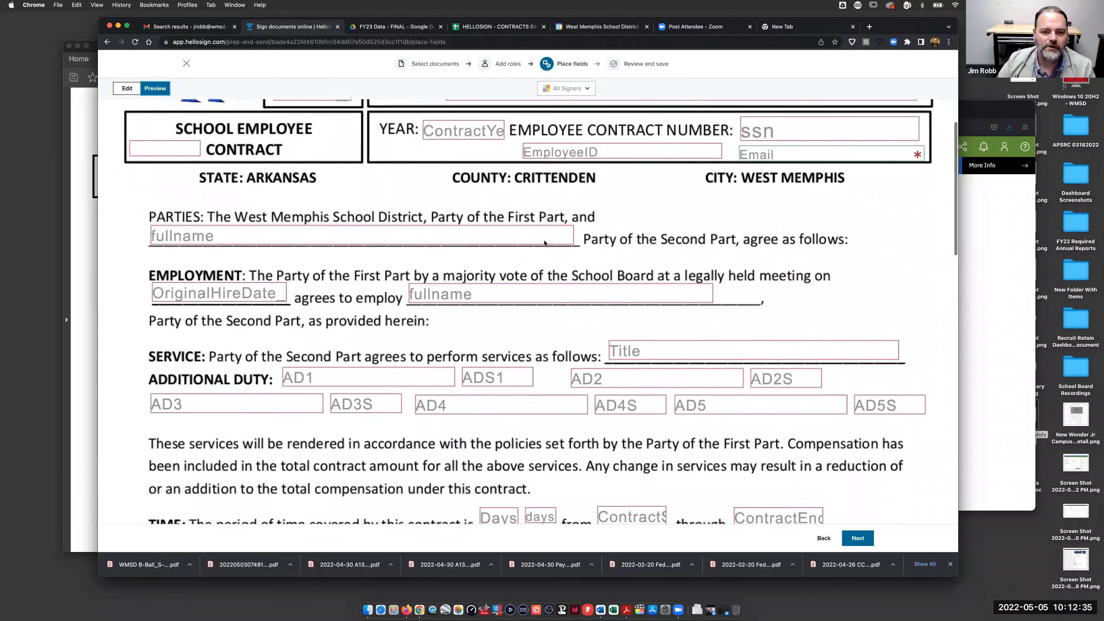
scroll(545, 243, "down", 15)
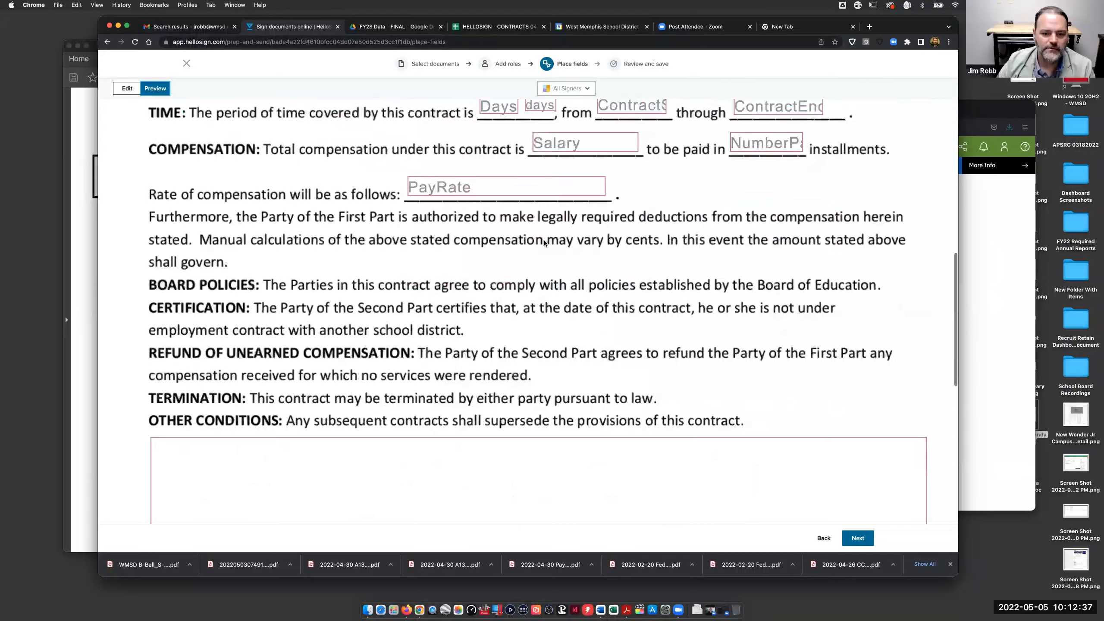
scroll(543, 240, "down", 6)
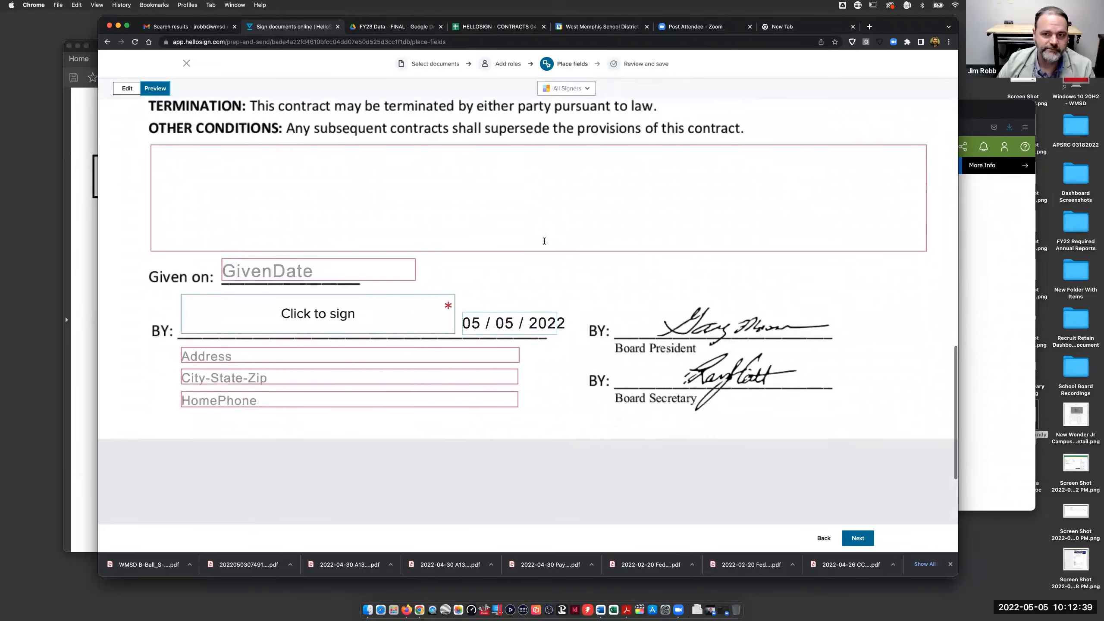
scroll(623, 288, "up", 14)
scroll(623, 288, "up", 15)
left_click(127, 88)
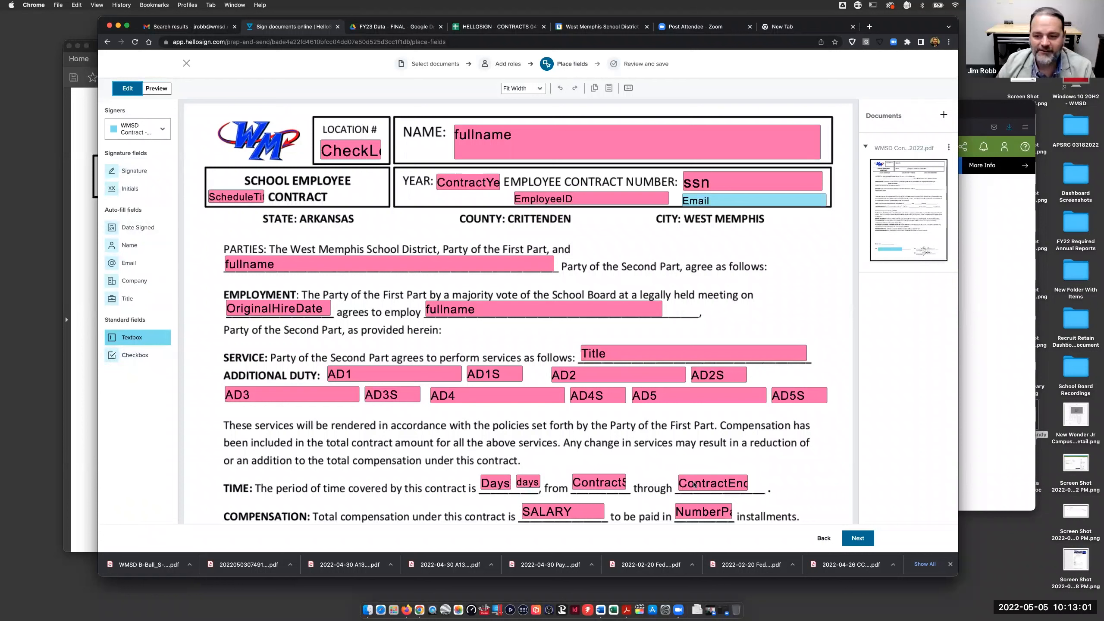
- Preview the Review and save step, go back, then exit the editor choosing Leave without saving
left_click(858, 538)
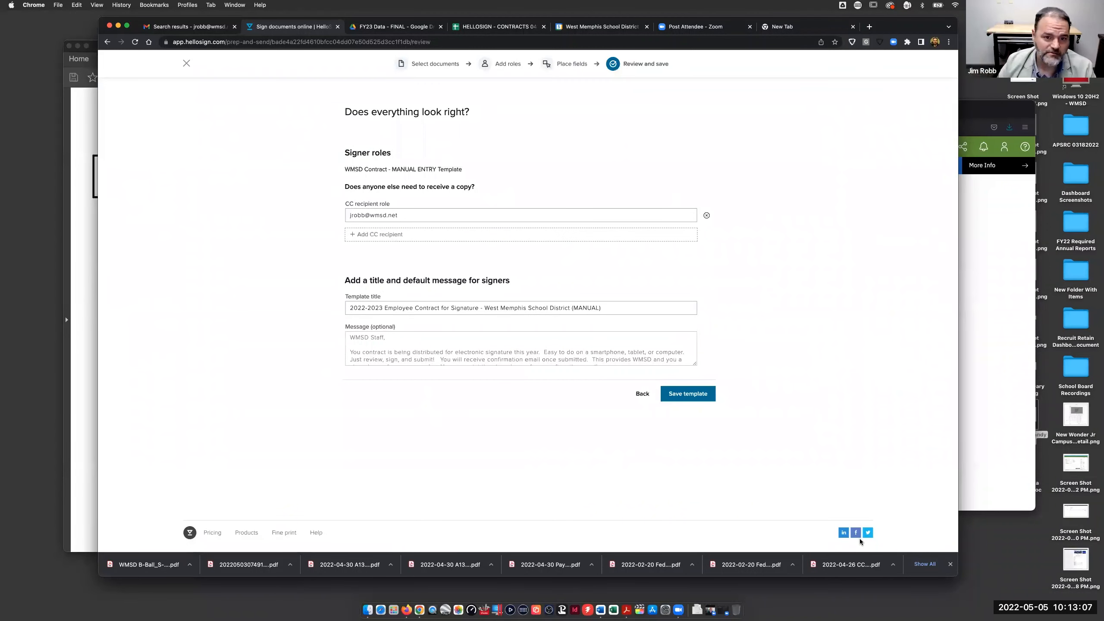
left_click(642, 394)
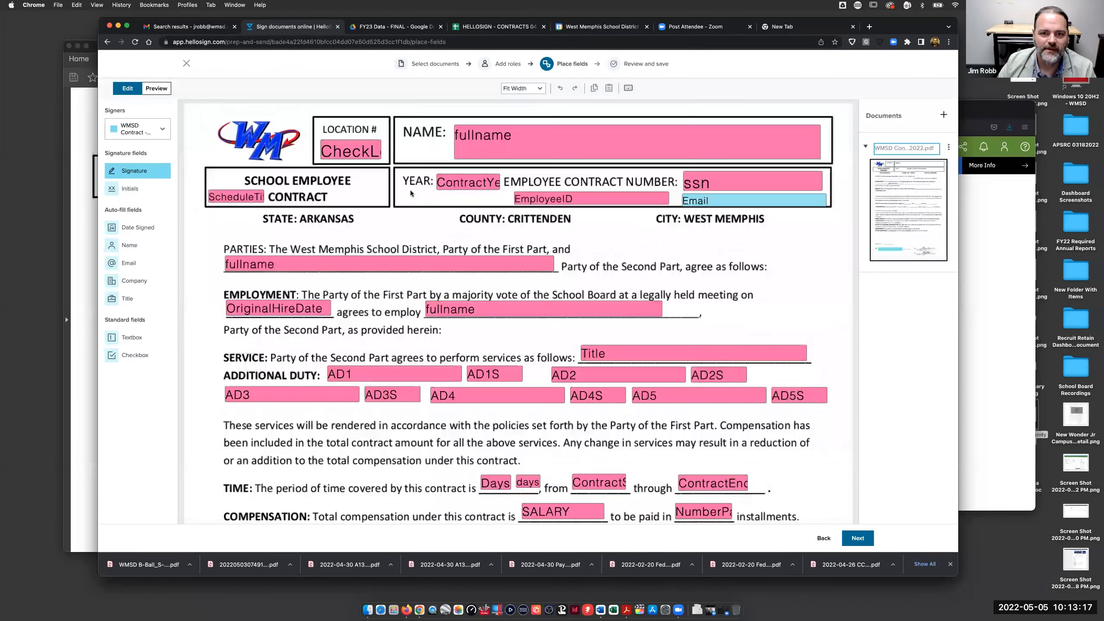
left_click(186, 64)
left_click(577, 212)
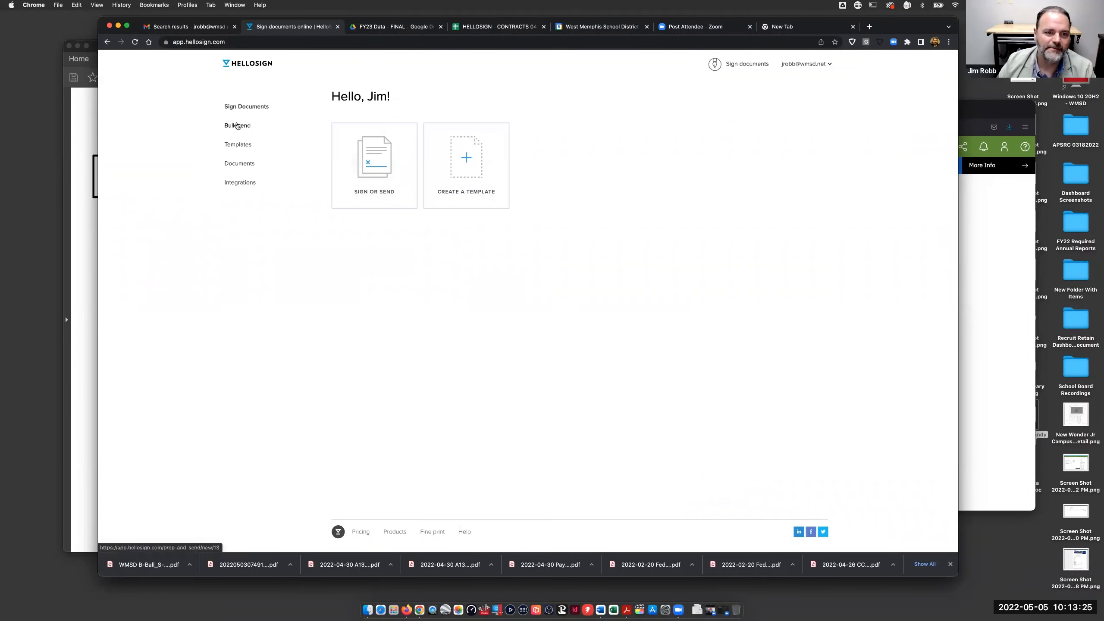
- Open Templates to list the MANUAL, UPDATED 04282022 and Distributed 04252022 contract templates
left_click(238, 145)
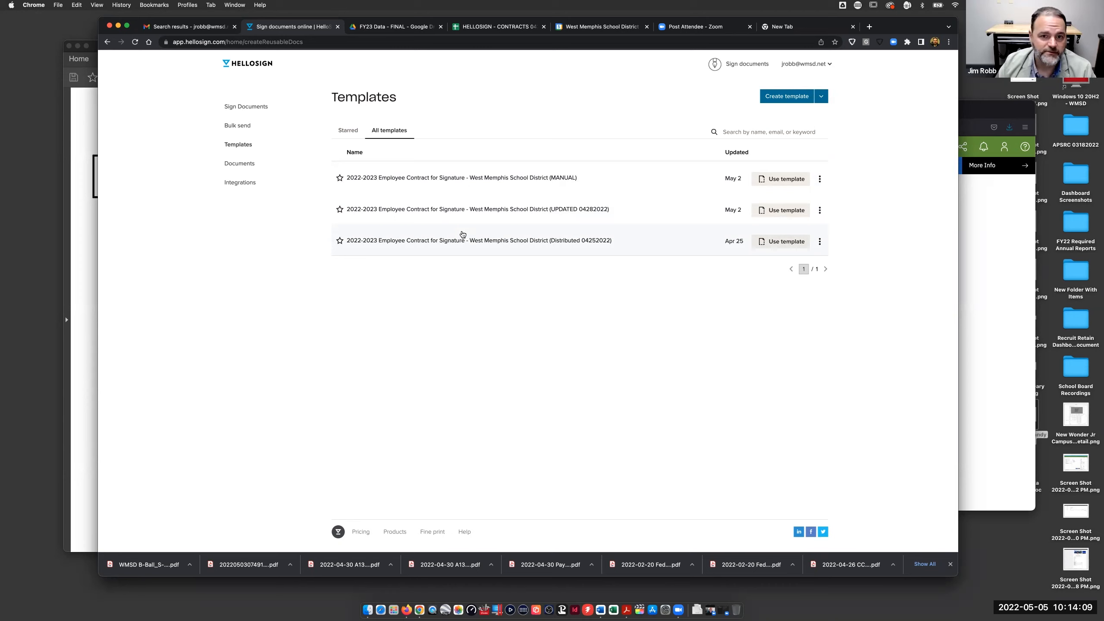
- Show the edit, rename, duplicate and delete options for the MANUAL 2022-2023 Employee Contract template
left_click(820, 178)
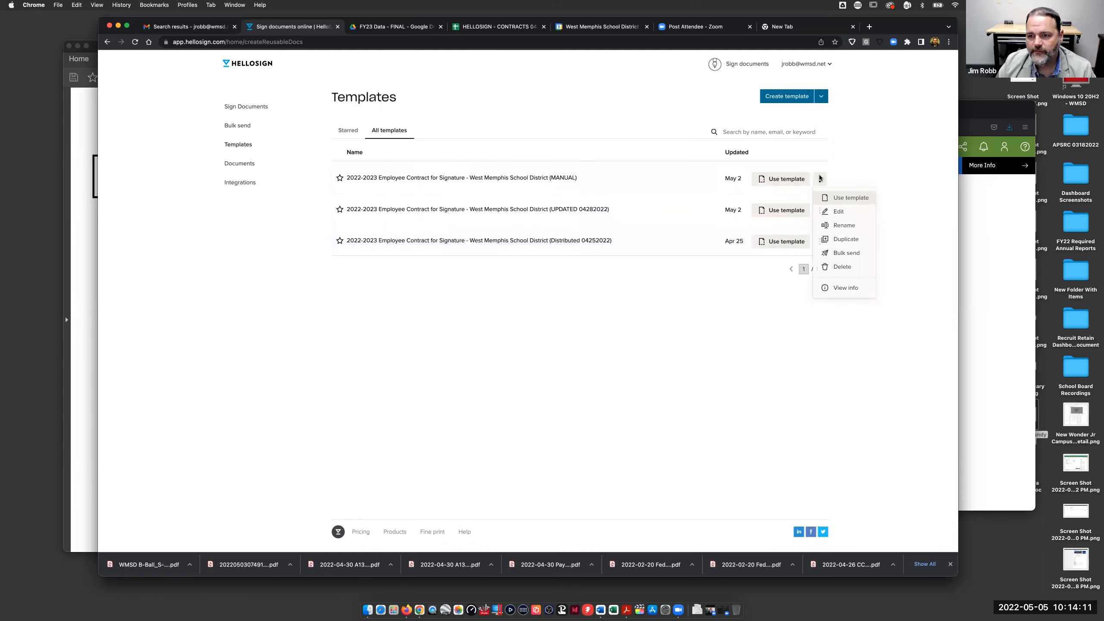
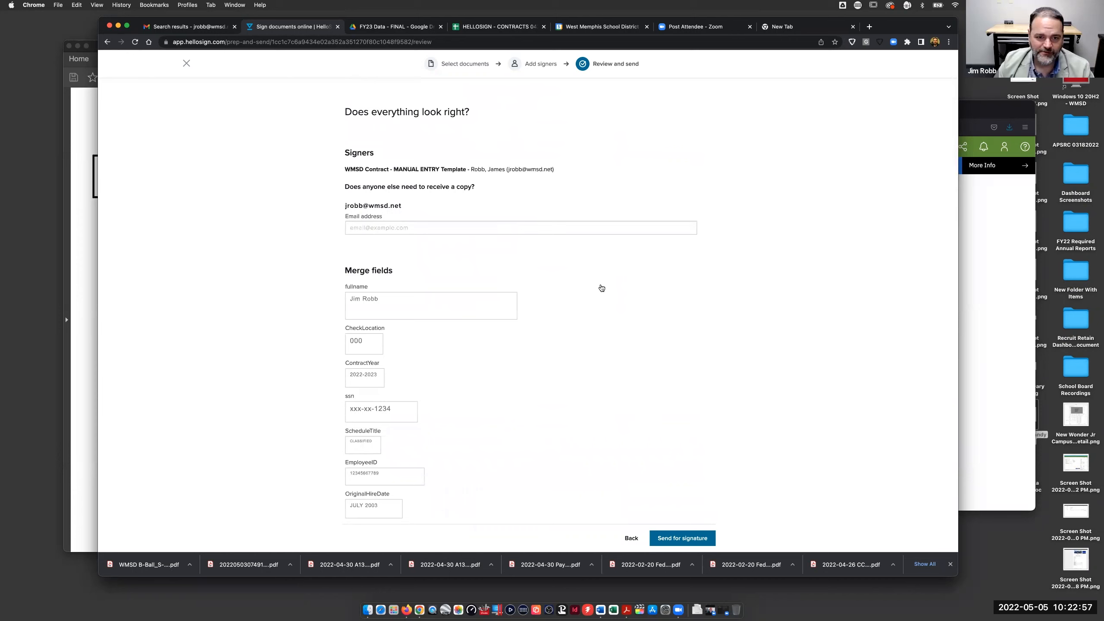
- Retitle the contract 'DEMO - Employee Contract for Signature - WMSD (MANUAL)'
scroll(601, 288, "down", 20)
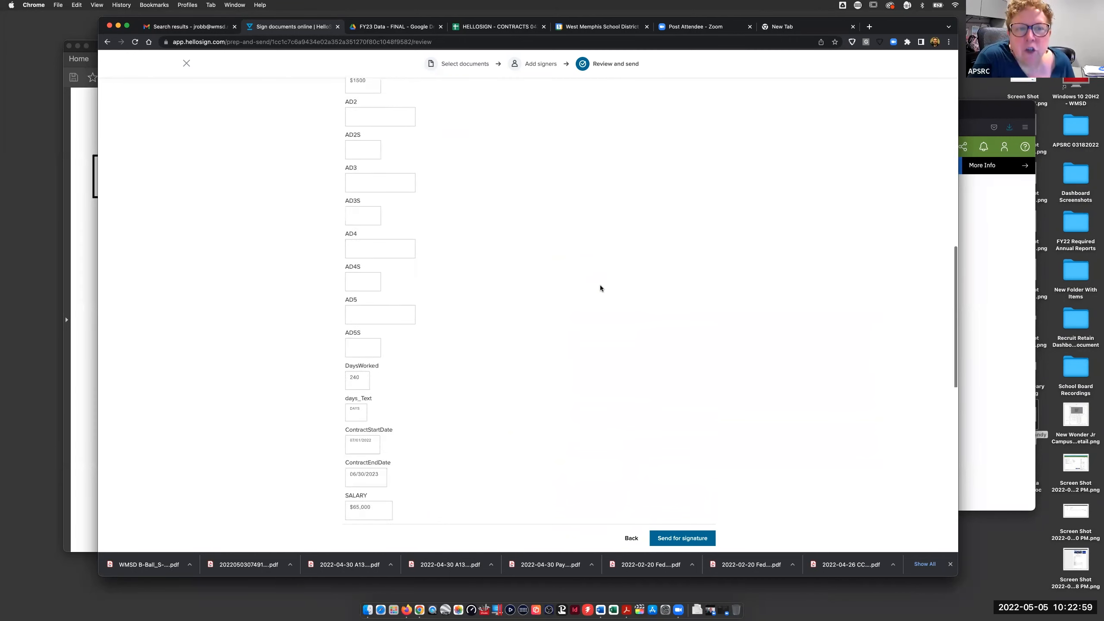
scroll(600, 287, "down", 5)
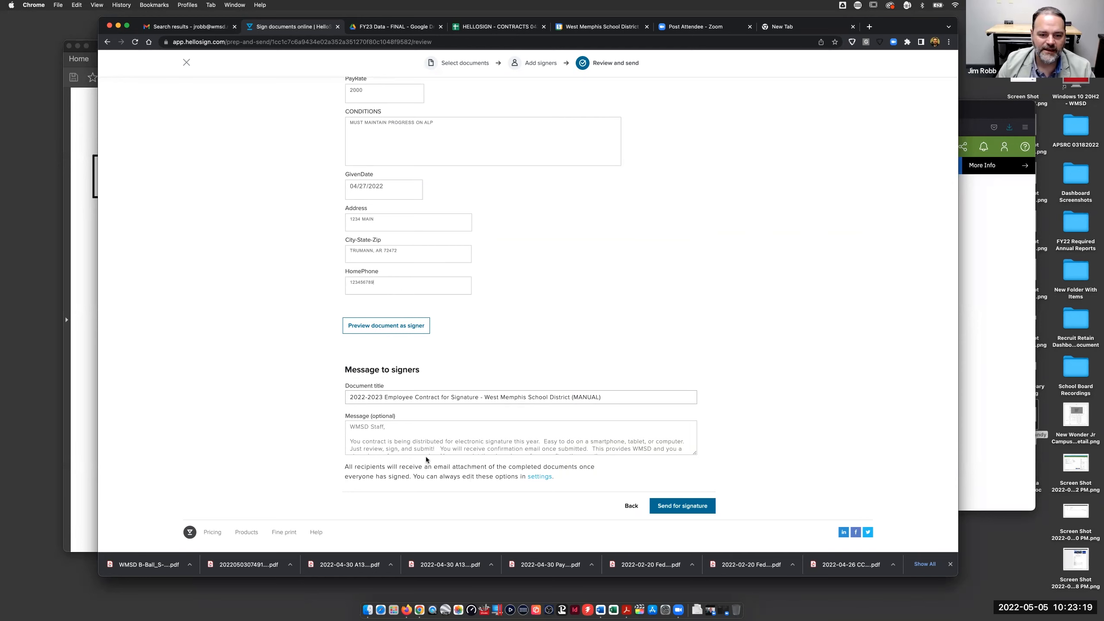
scroll(426, 433, "down", 5)
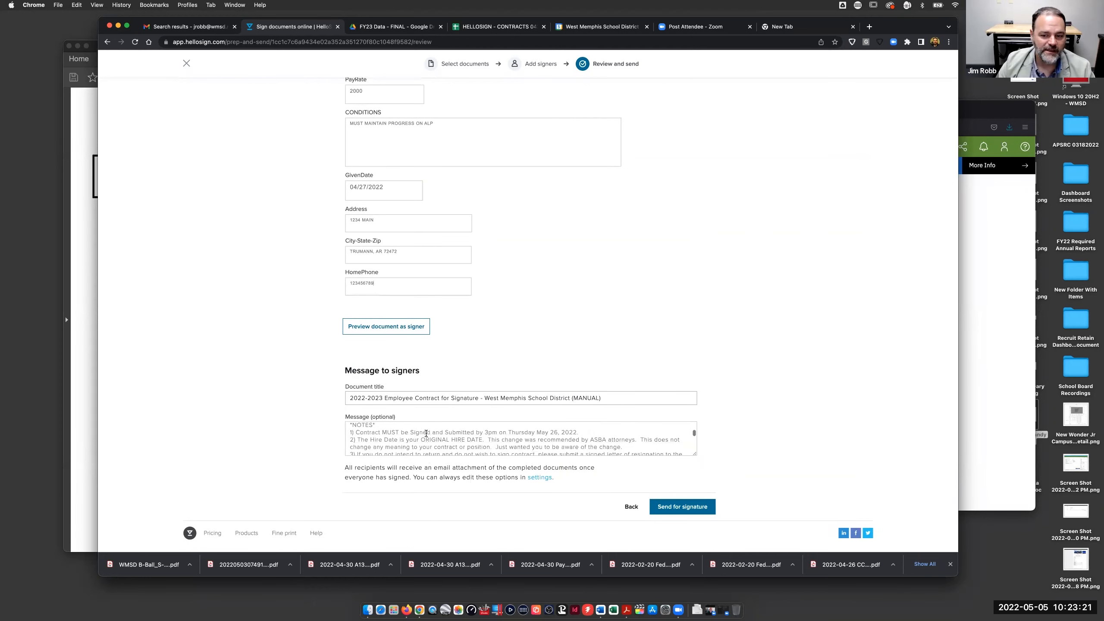
scroll(426, 433, "up", 5)
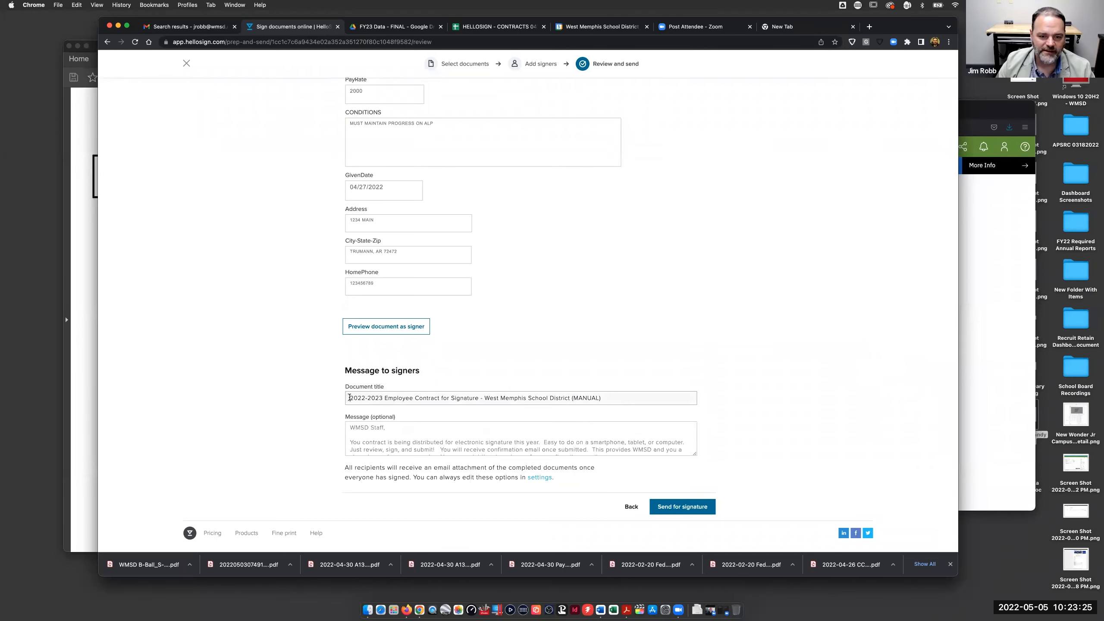
left_click_drag(350, 399, 384, 401)
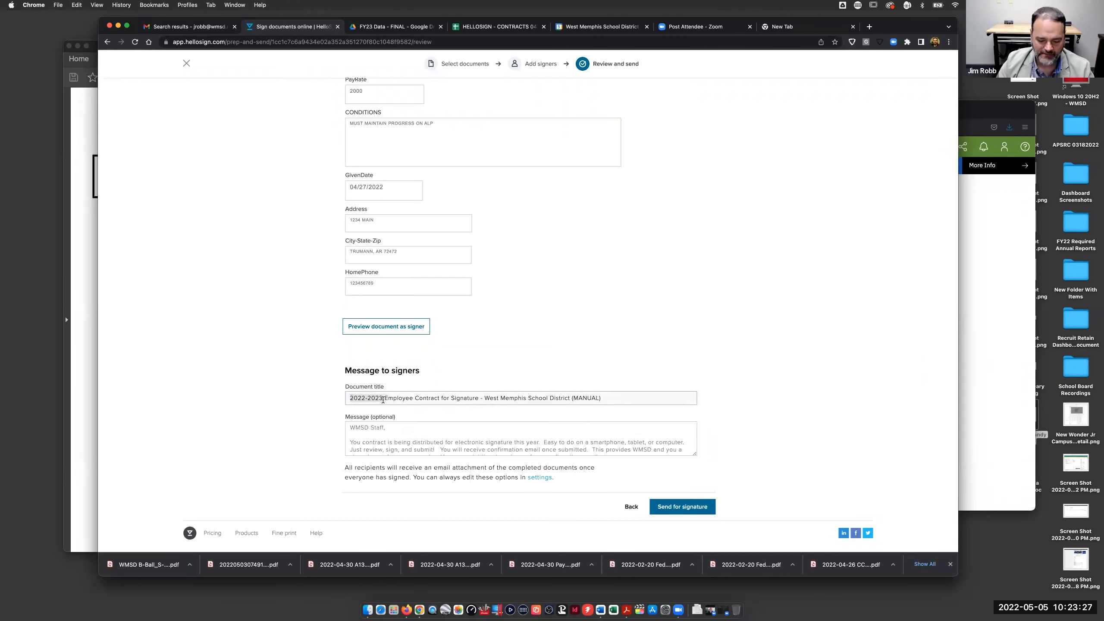
type("DEM")
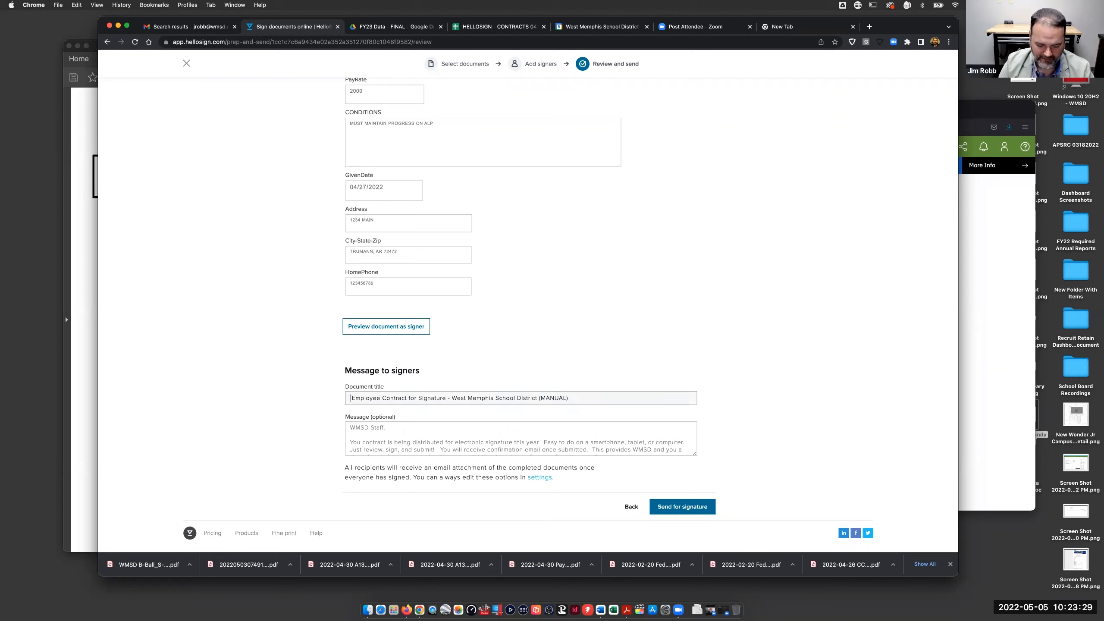
type("O ")
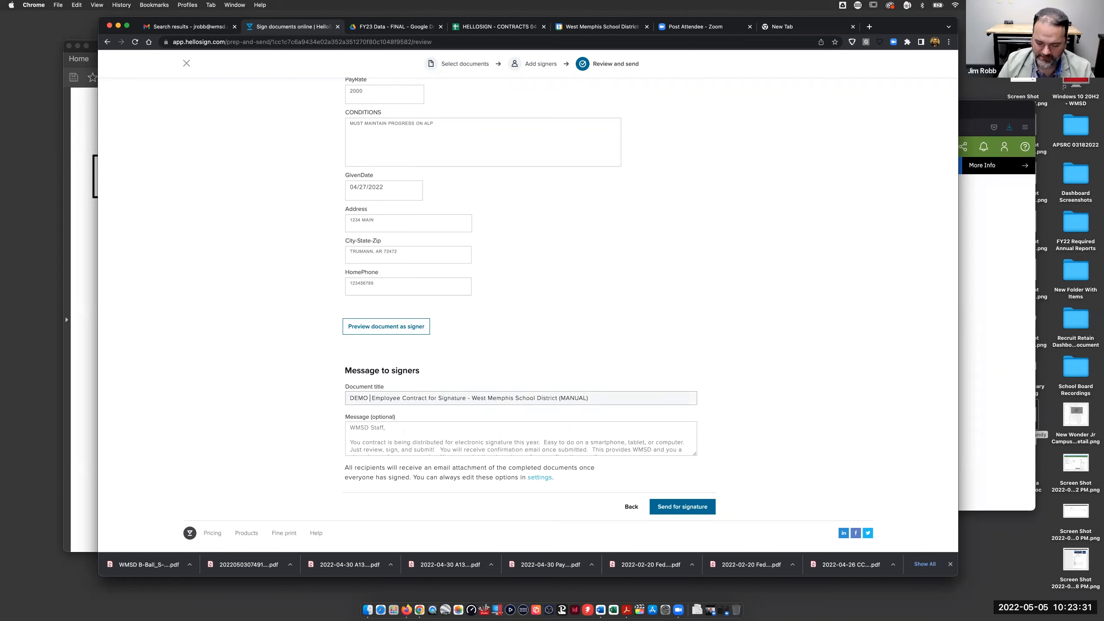
type("-")
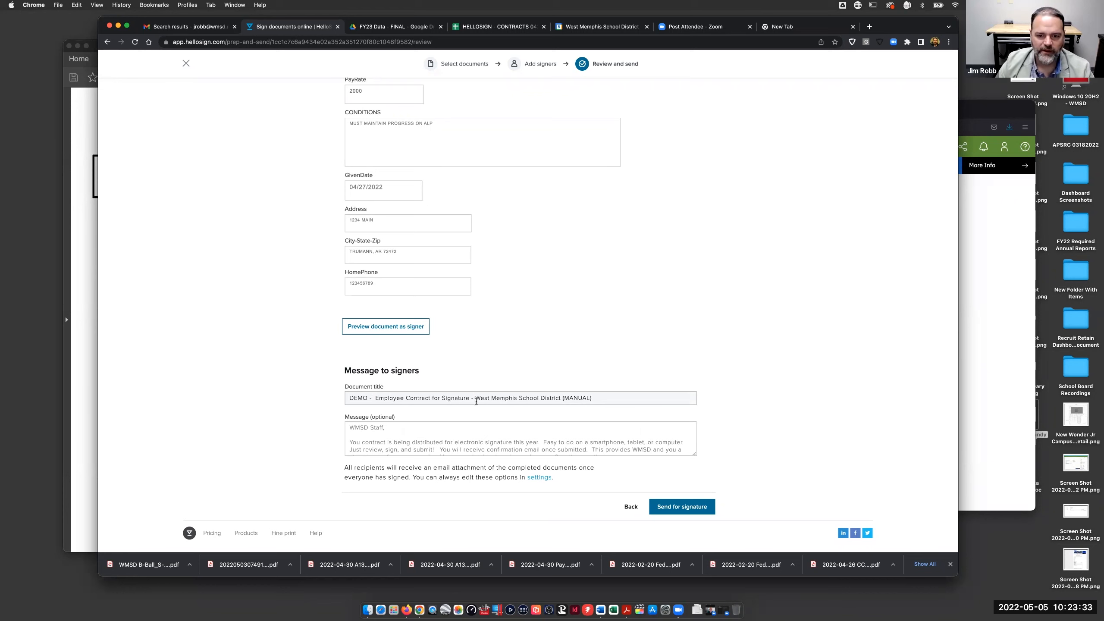
left_click_drag(475, 398, 563, 396)
type("WMSD")
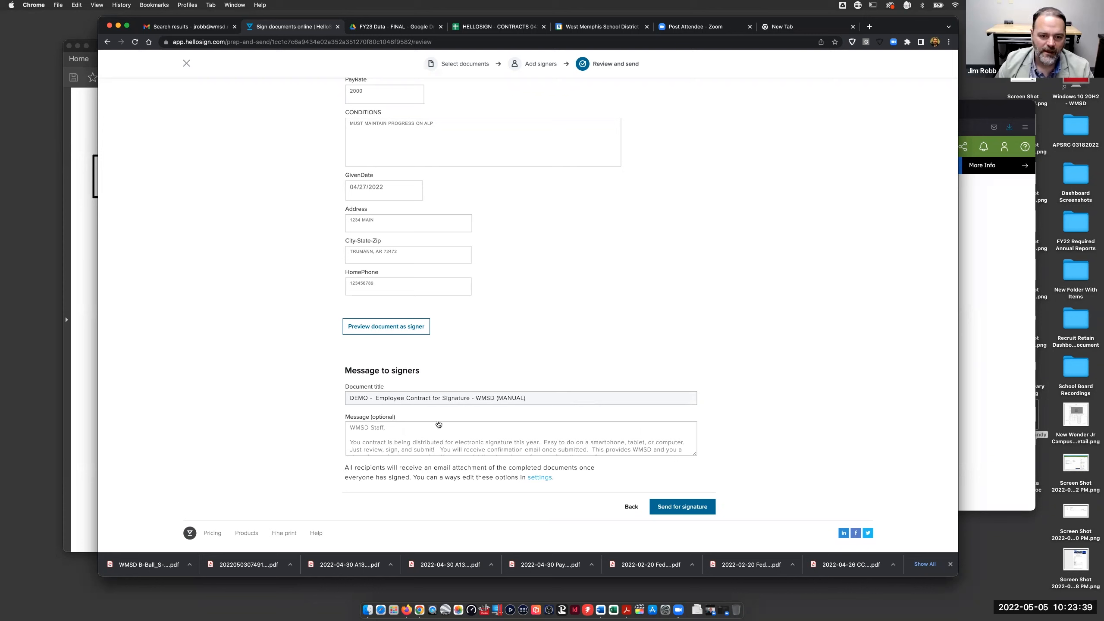
- Enlarge the message box to review the full signer message, then preview the contract as the signer
left_click(393, 431)
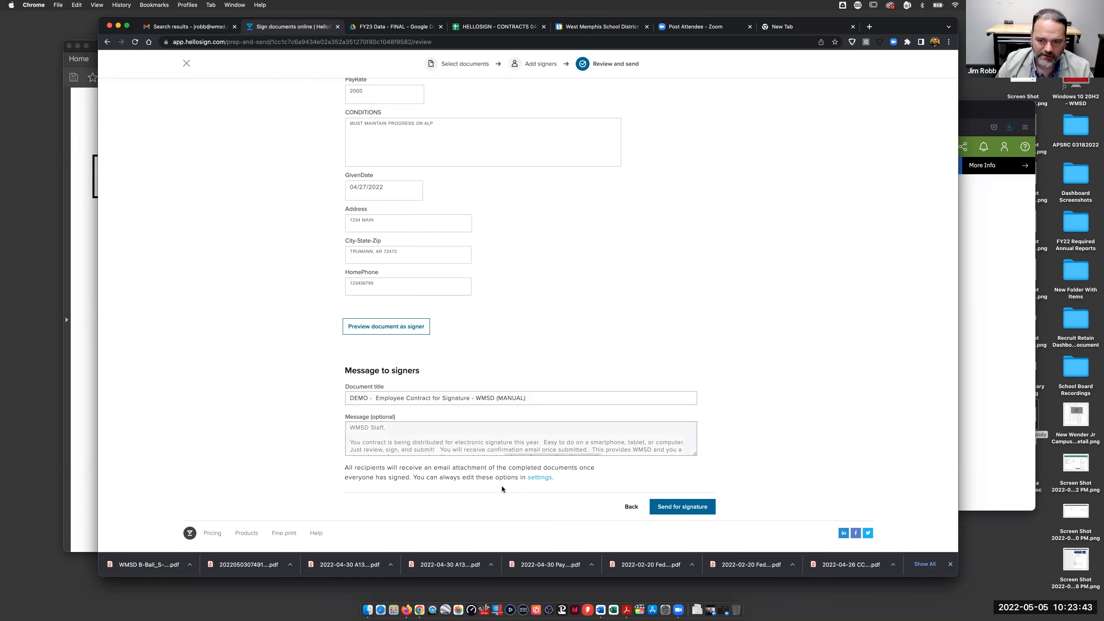
left_click_drag(694, 454, 738, 548)
scroll(788, 467, "down", 3)
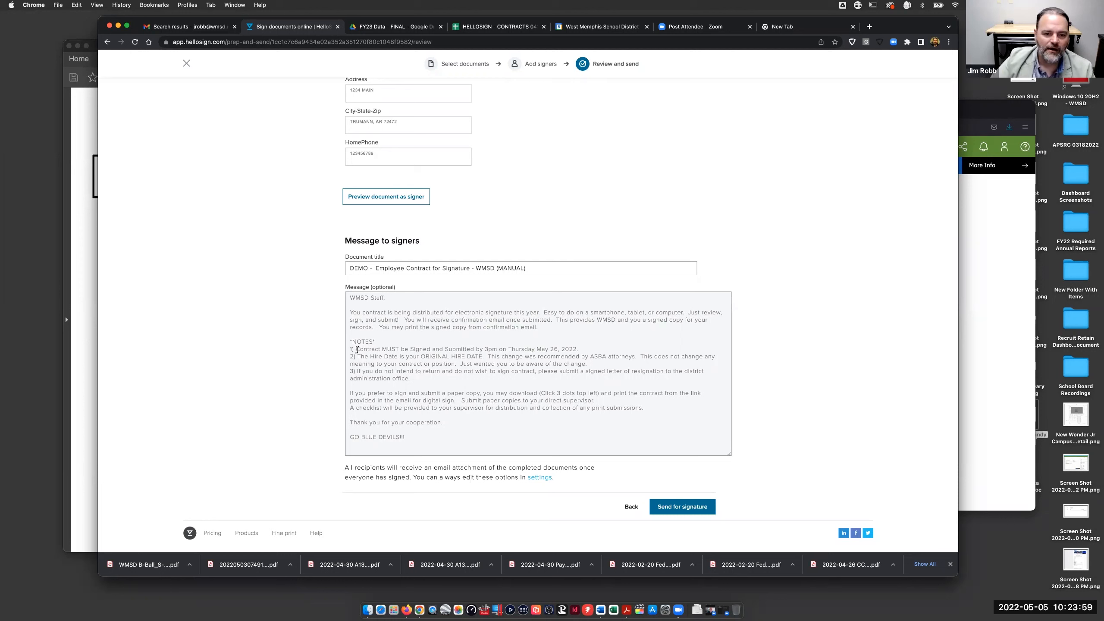
left_click_drag(355, 349, 467, 380)
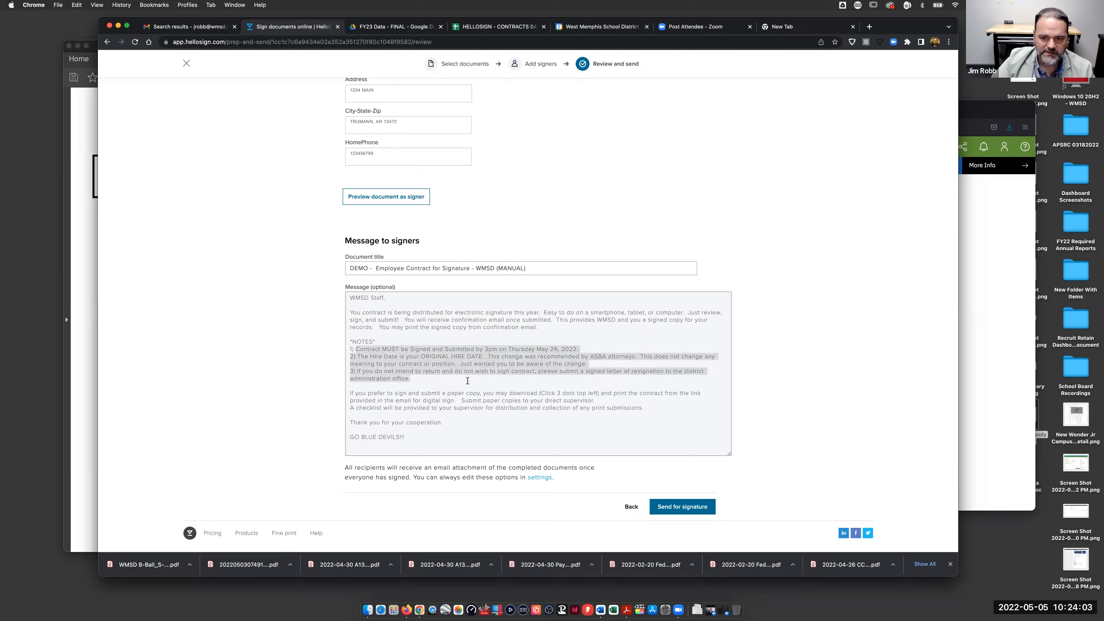
left_click(430, 356)
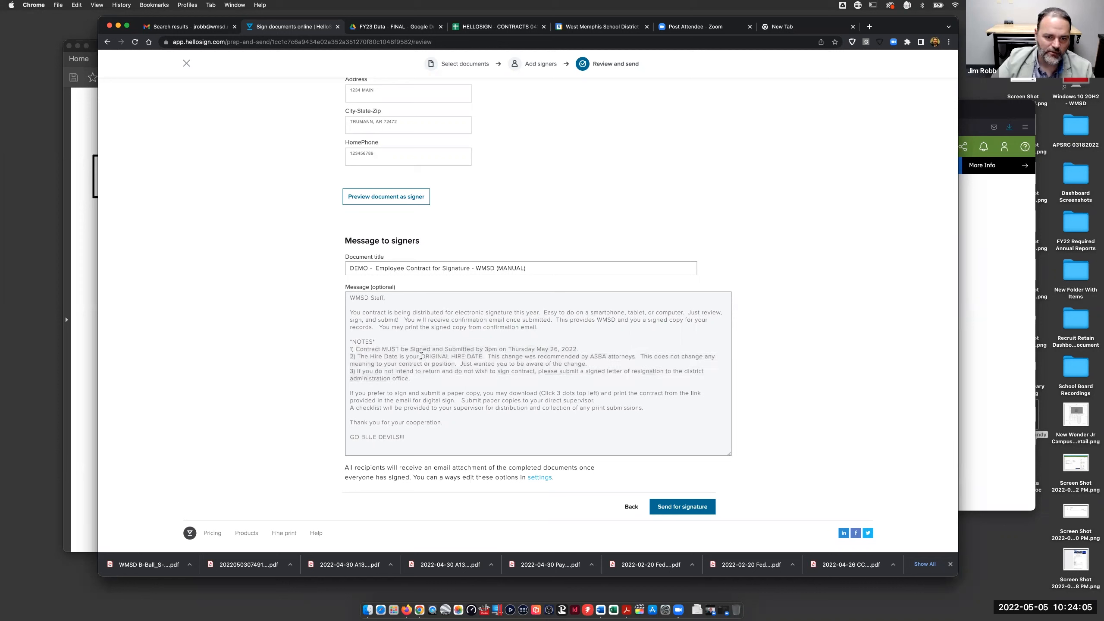
left_click_drag(421, 356, 485, 357)
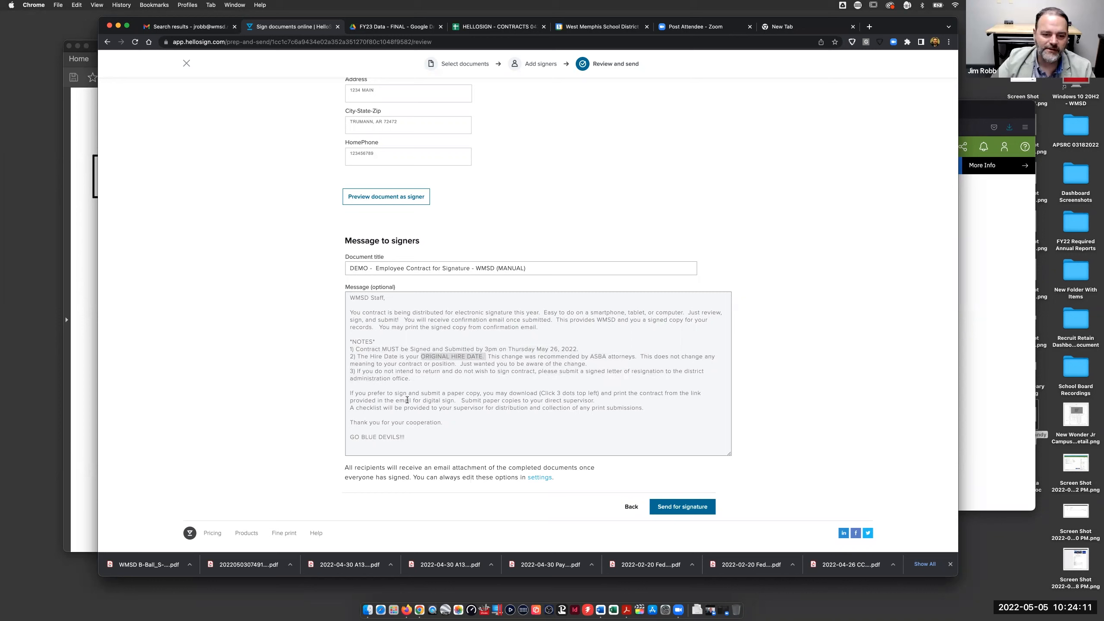
left_click(356, 394)
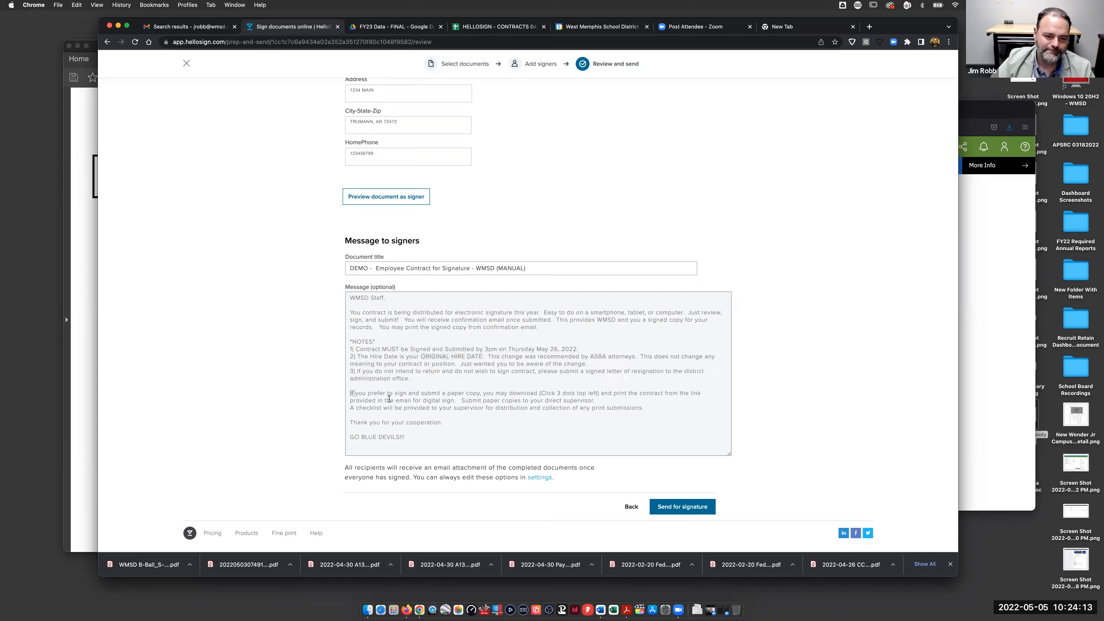
left_click_drag(350, 392, 516, 440)
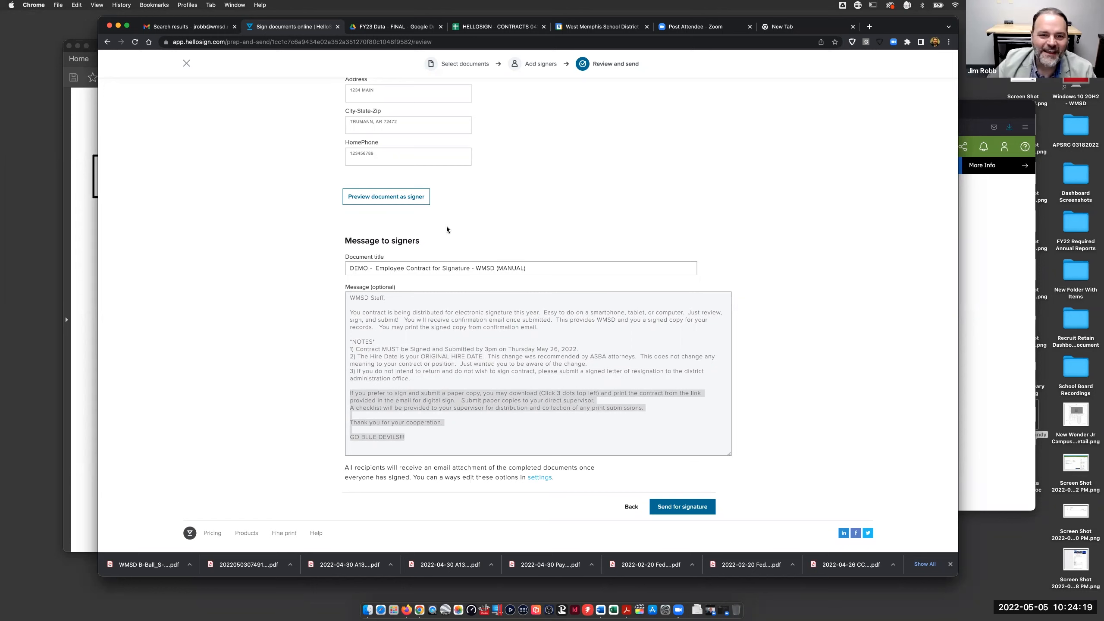
left_click(391, 197)
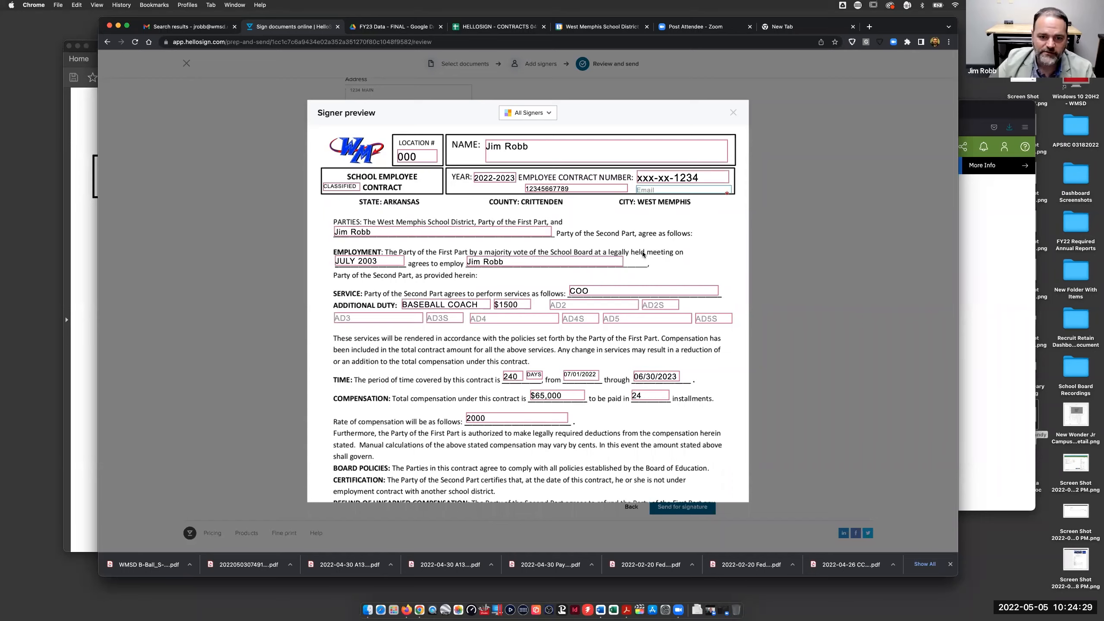
scroll(643, 255, "down", 5)
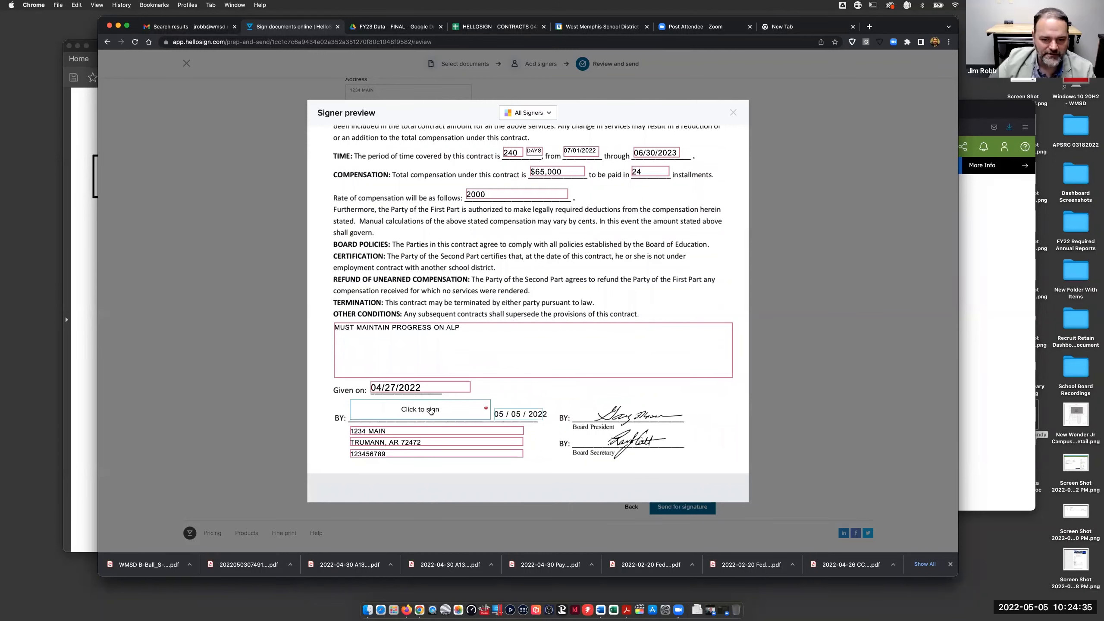
scroll(554, 348, "up", 15)
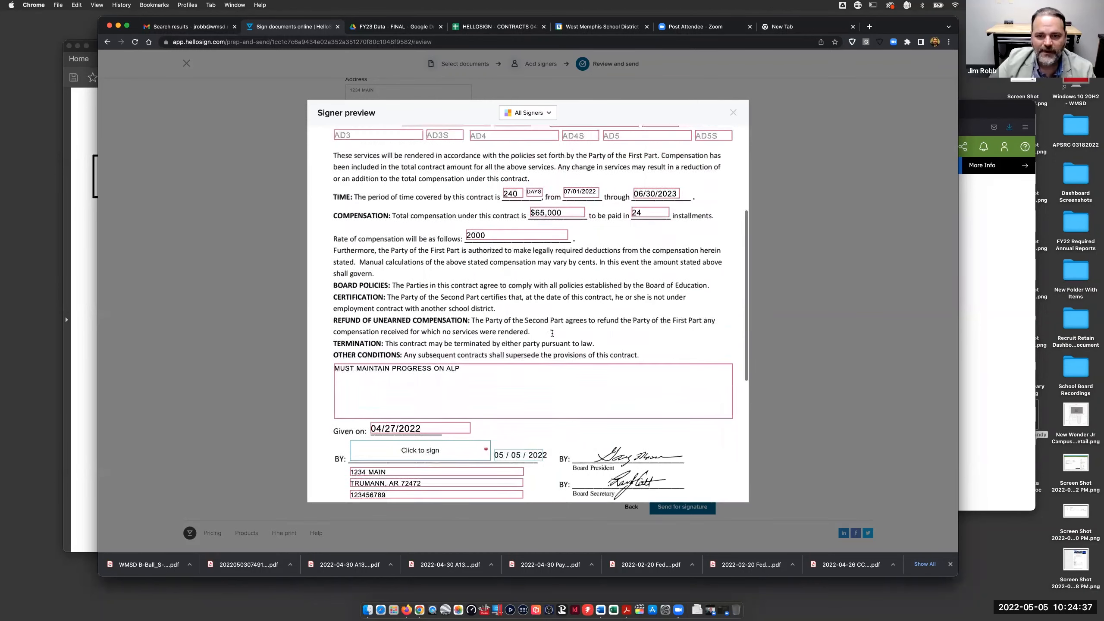
scroll(503, 320, "down", 20)
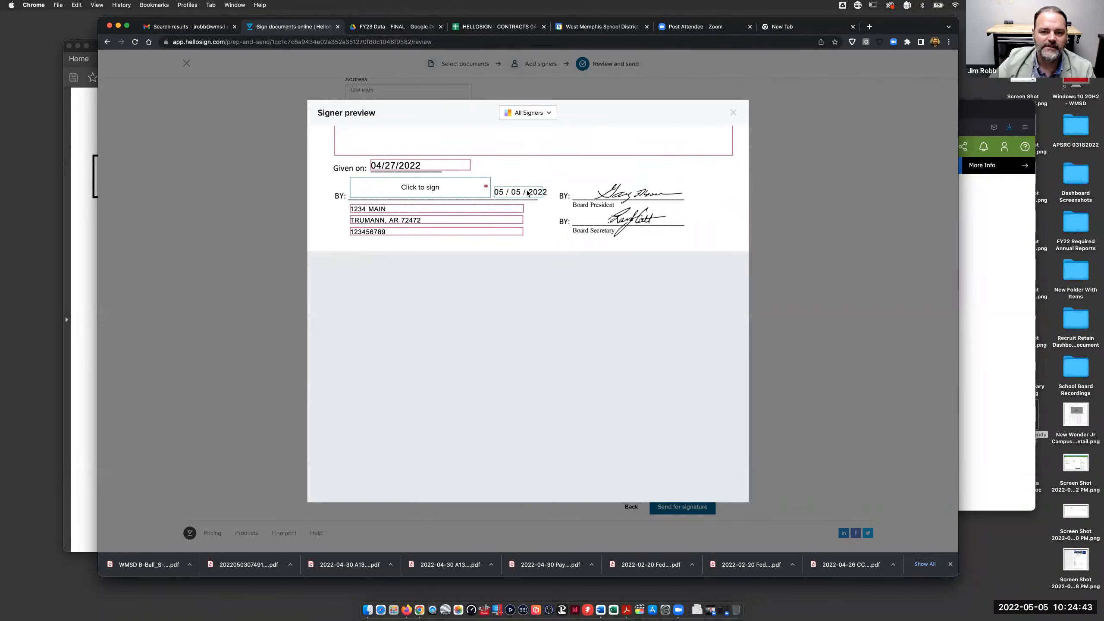
scroll(554, 266, "up", 15)
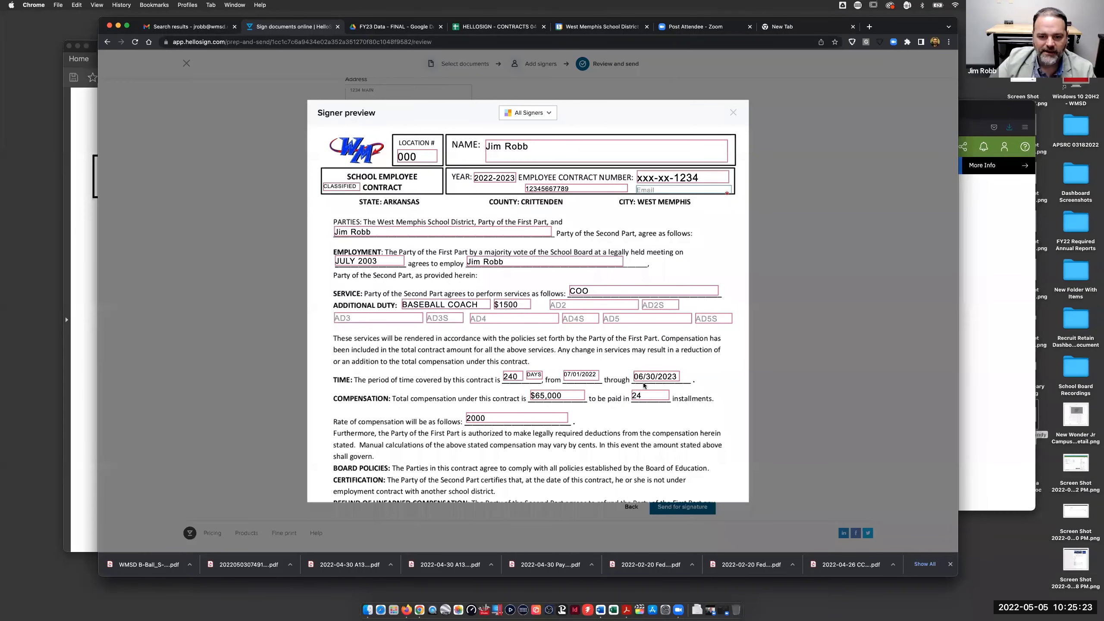
scroll(560, 433, "down", 5)
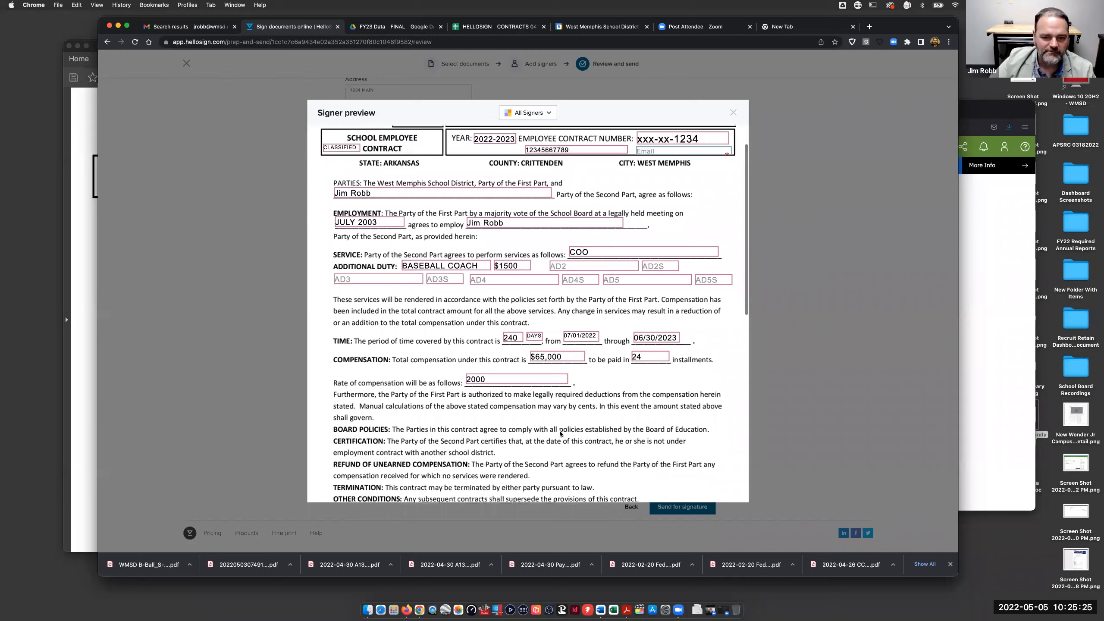
scroll(488, 352, "down", 3)
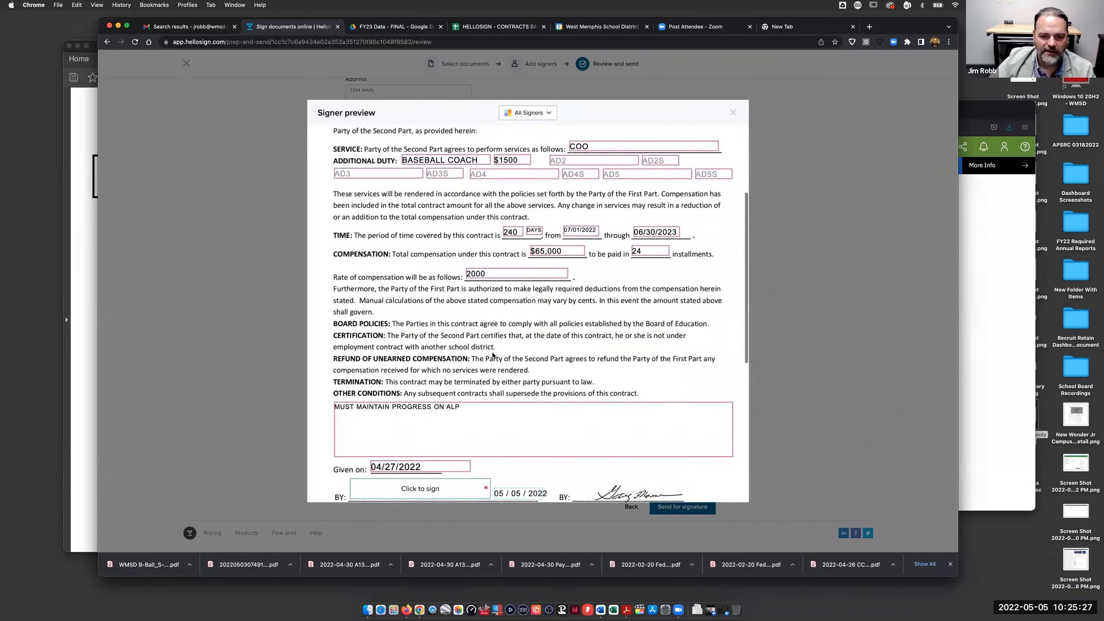
left_click(375, 359)
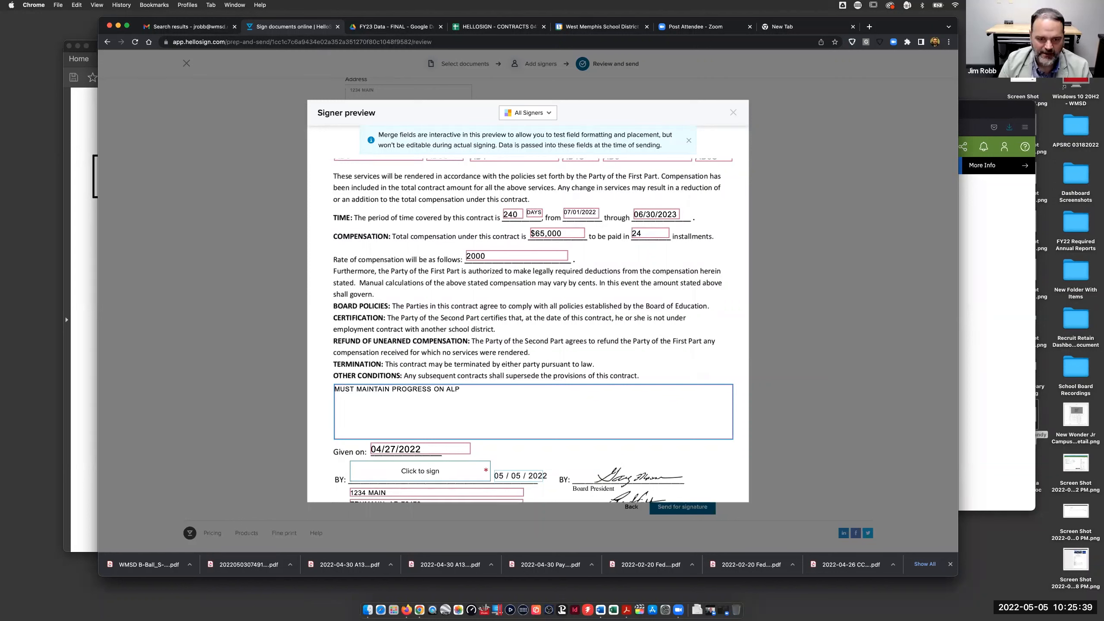
type("LDSKFJAS")
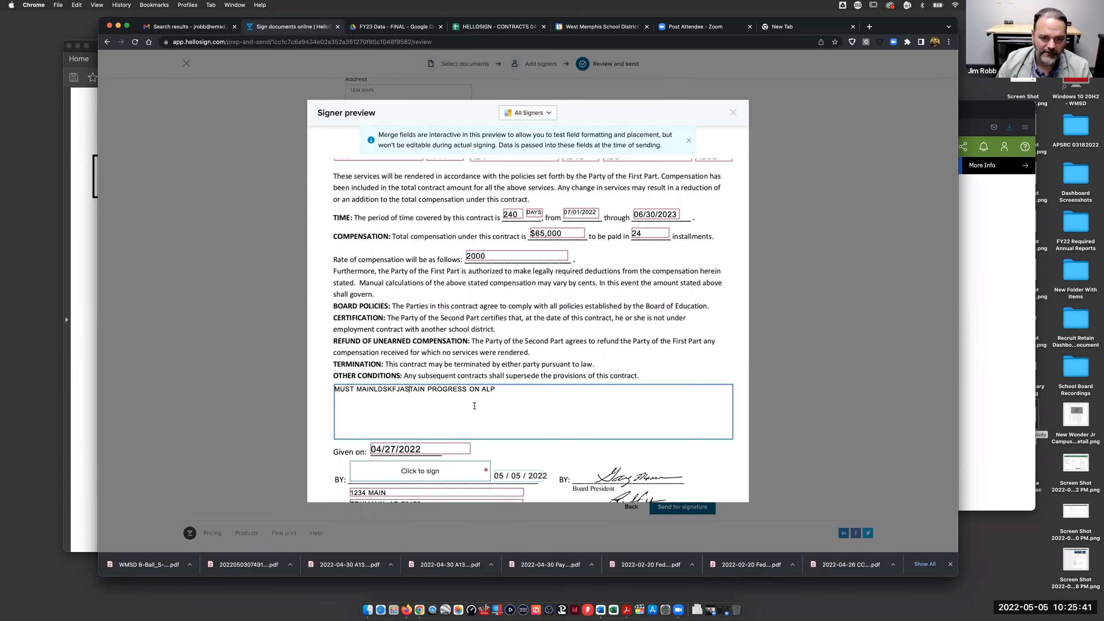
key("BackSpace")
key("BackSpace")
key("BackSpace")
key("BackSpace")
key("BackSpace")
key("BackSpace")
key("BackSpace")
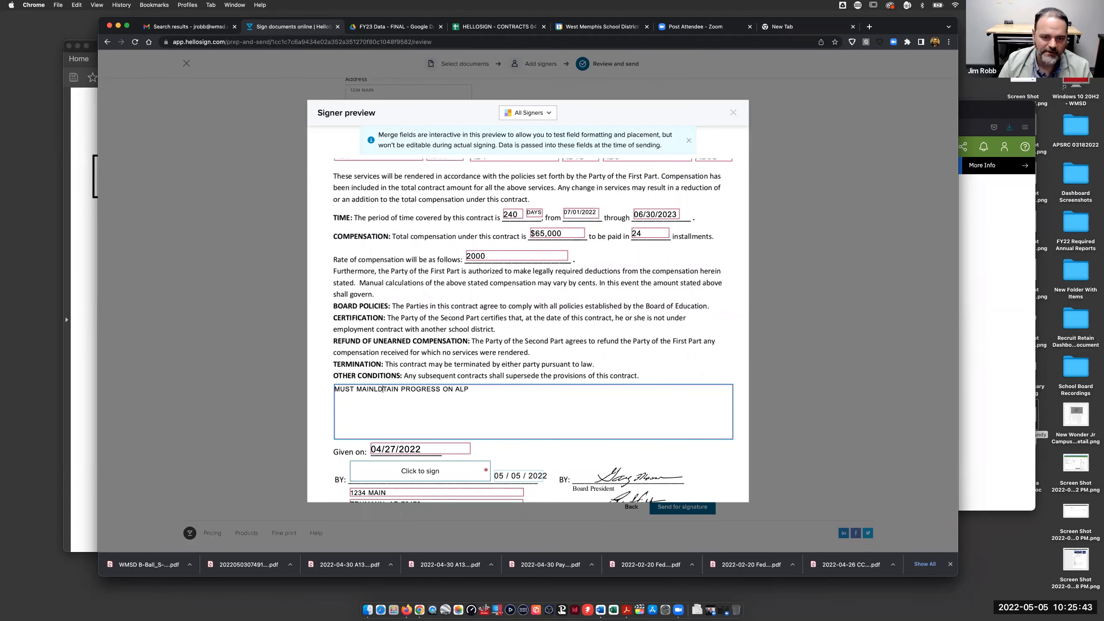
key("BackSpace")
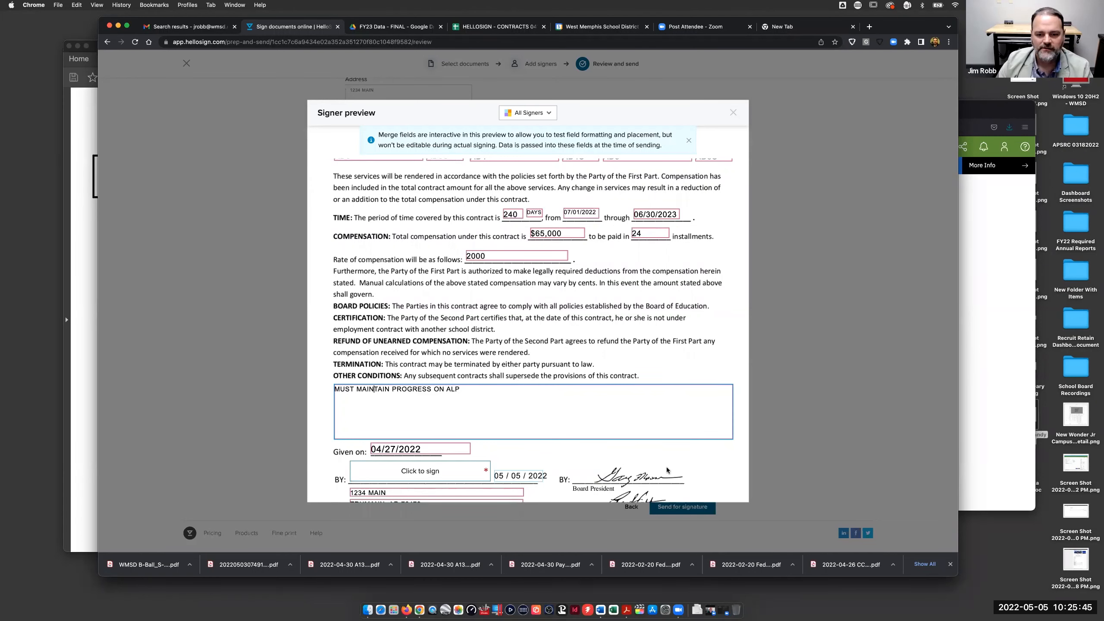
scroll(665, 467, "down", 5)
scroll(671, 456, "down", 2)
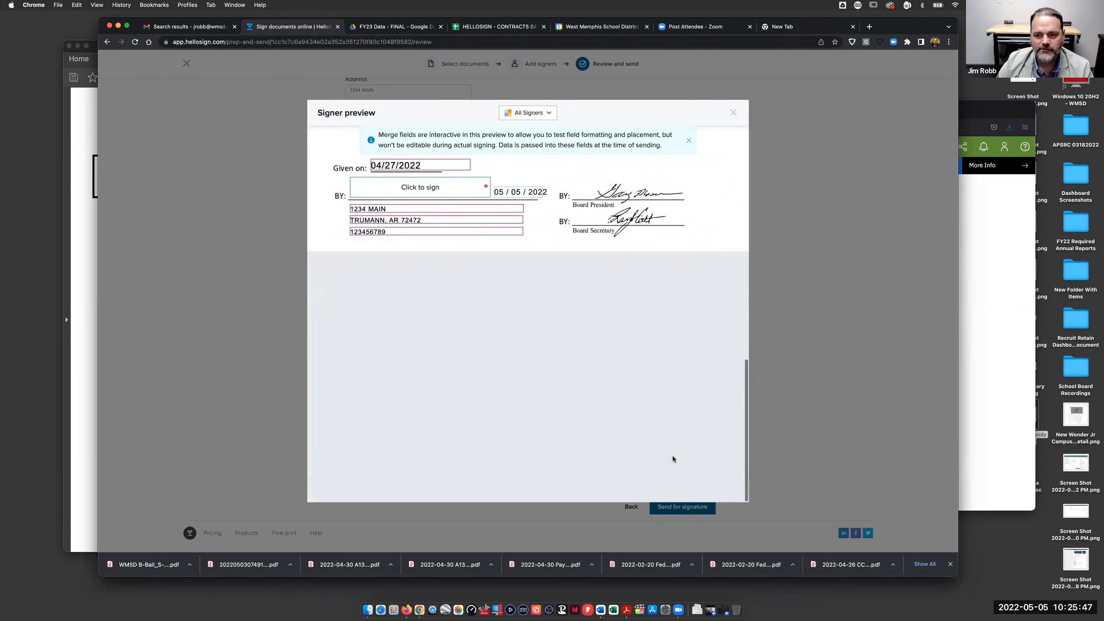
scroll(694, 244, "up", 10)
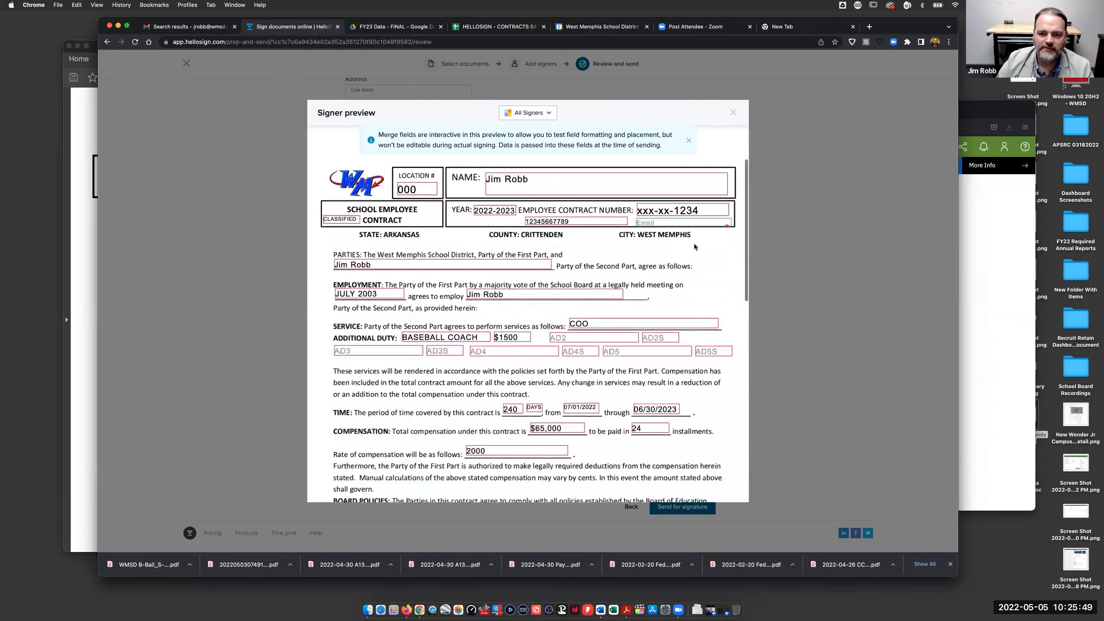
- Send the demo contract for signature and move the Gmail HelloSign results into their own window
left_click(732, 112)
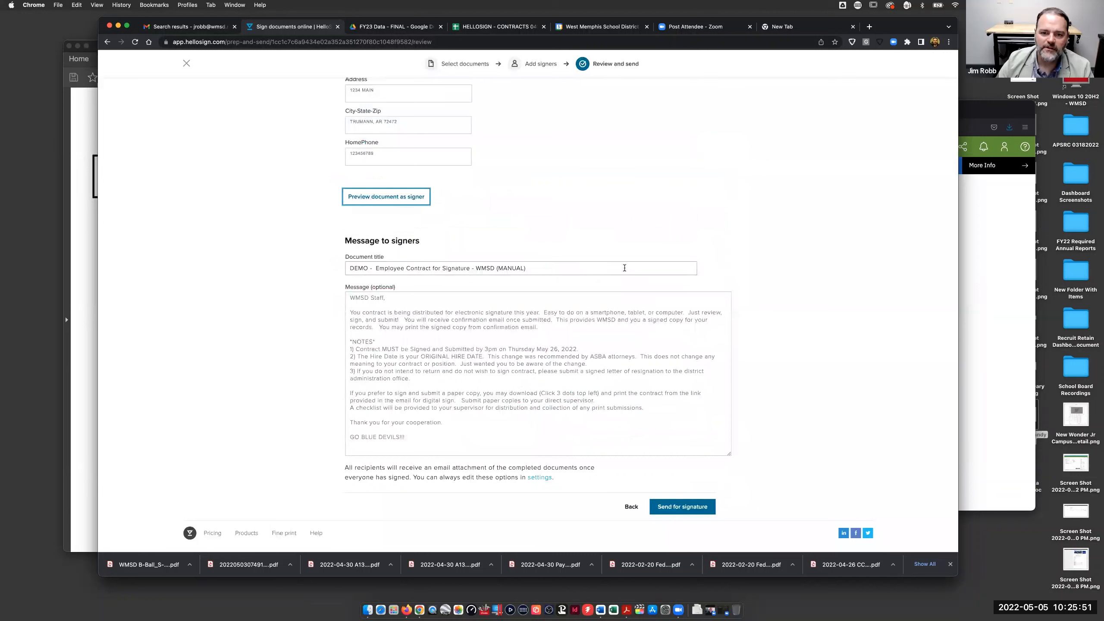
left_click(689, 511)
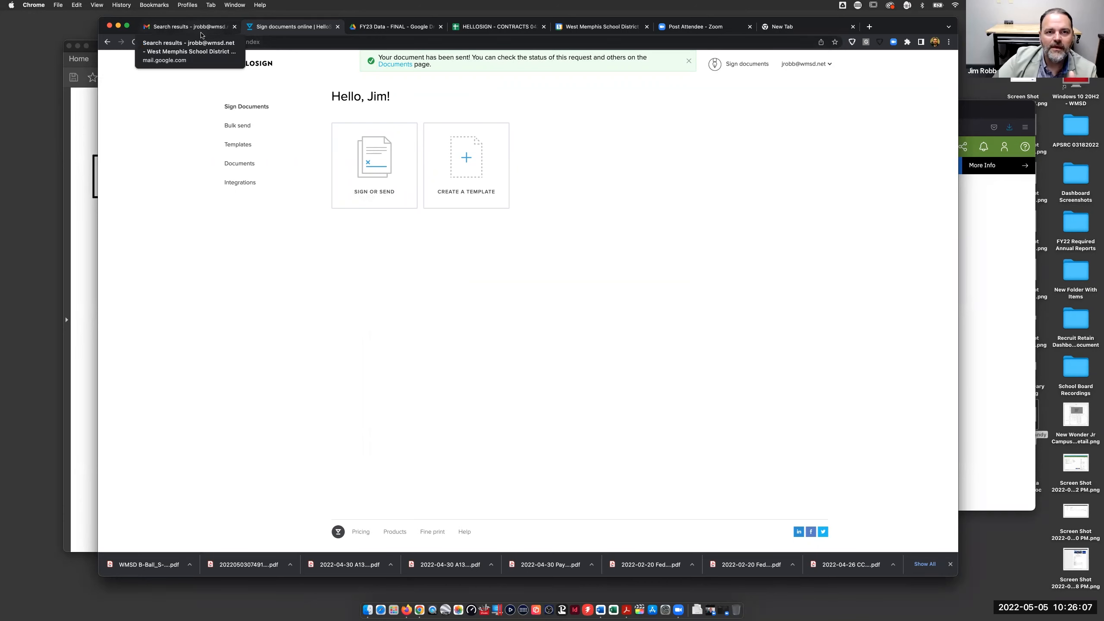
left_click_drag(187, 26, 232, 34)
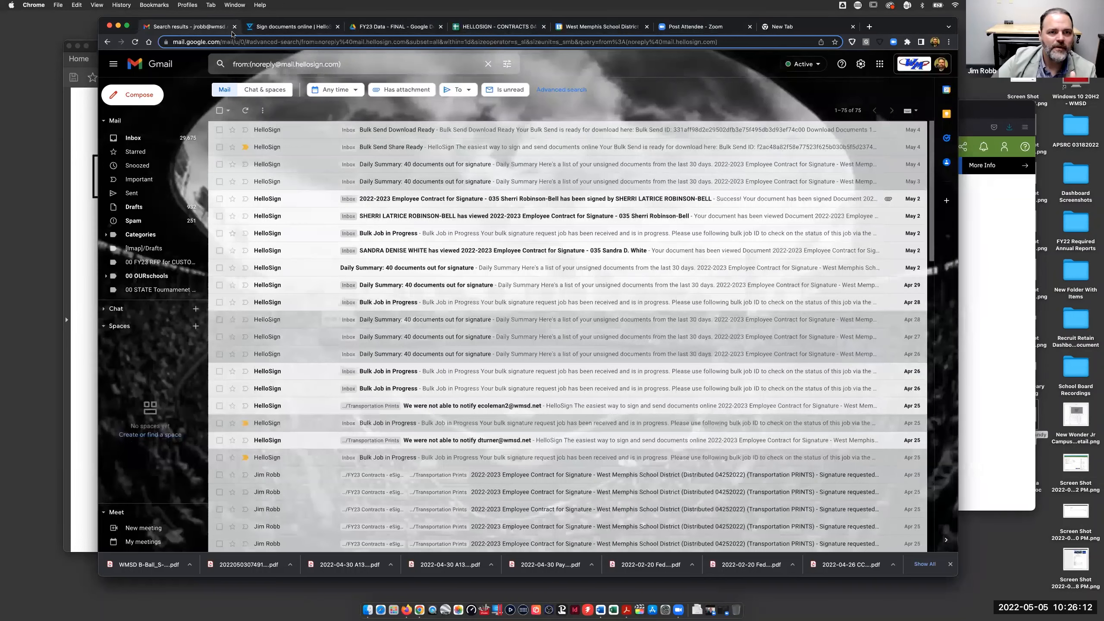
- Return to the HelloSign 'Sign documents' home tab, then switch away from Chrome
left_click(293, 29)
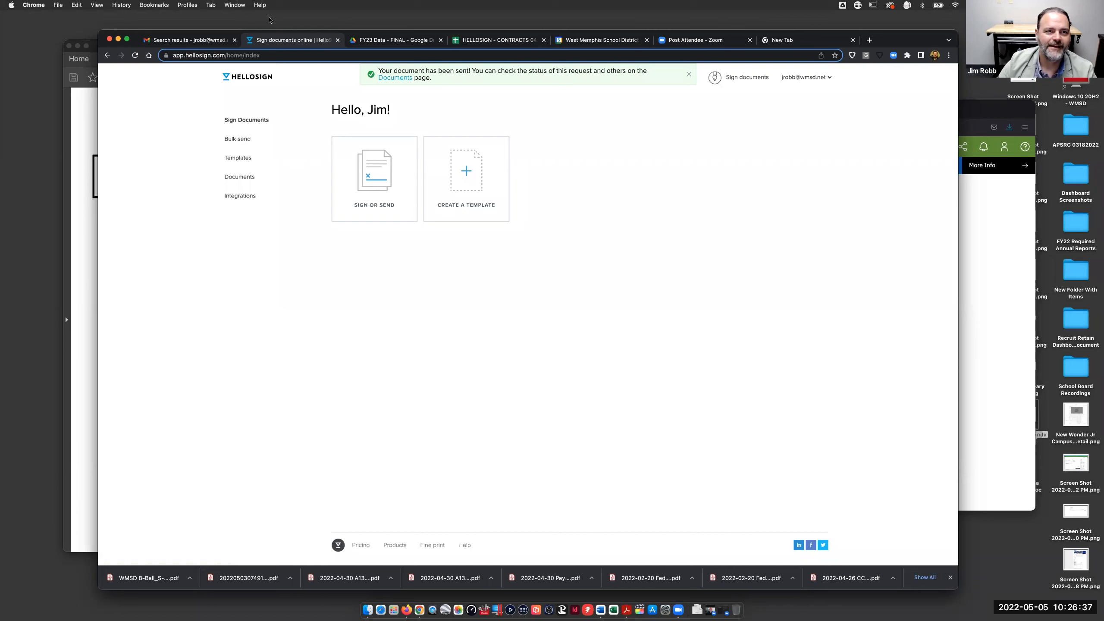
key("super+Tab")
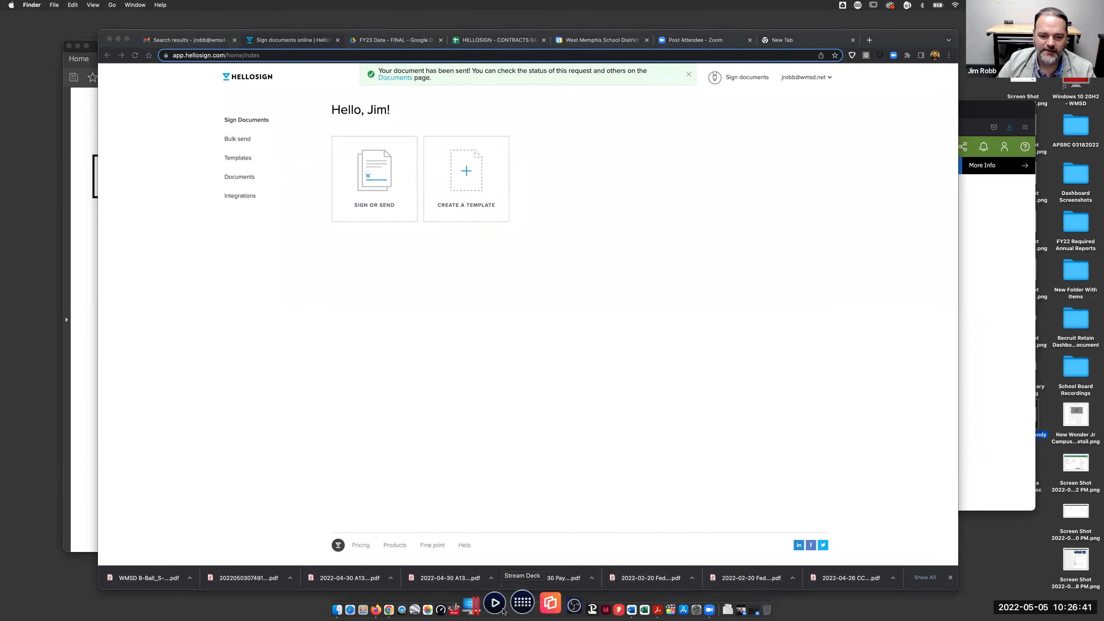
- Open the CONTRACTS - HelloSign Template report in the Cognos editor and inspect the EmployeeID_field column
left_click(406, 604)
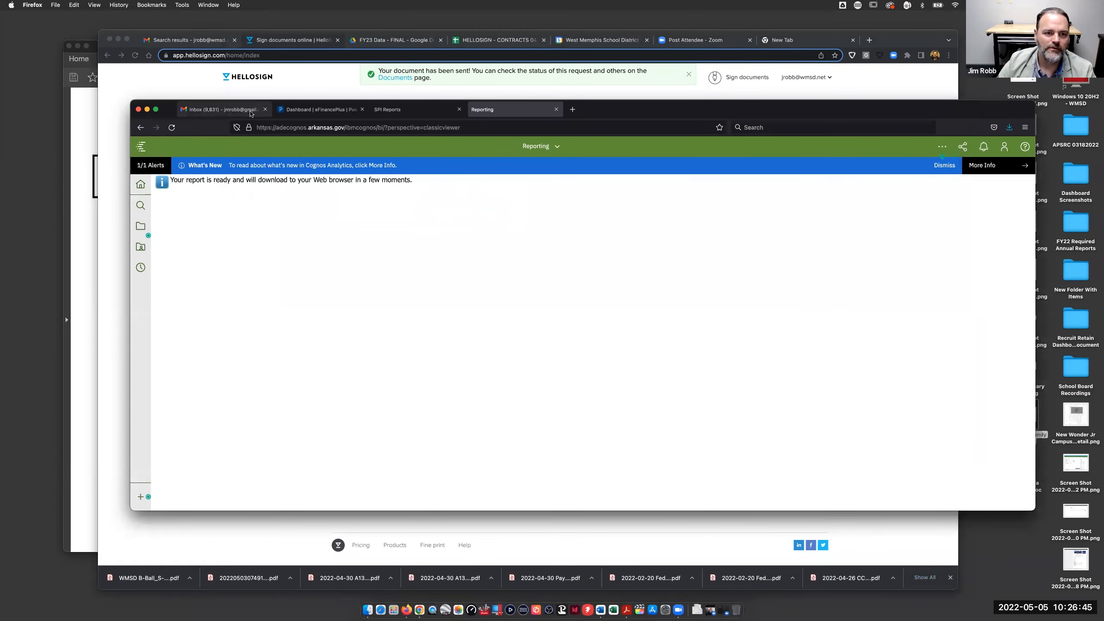
left_click(413, 111)
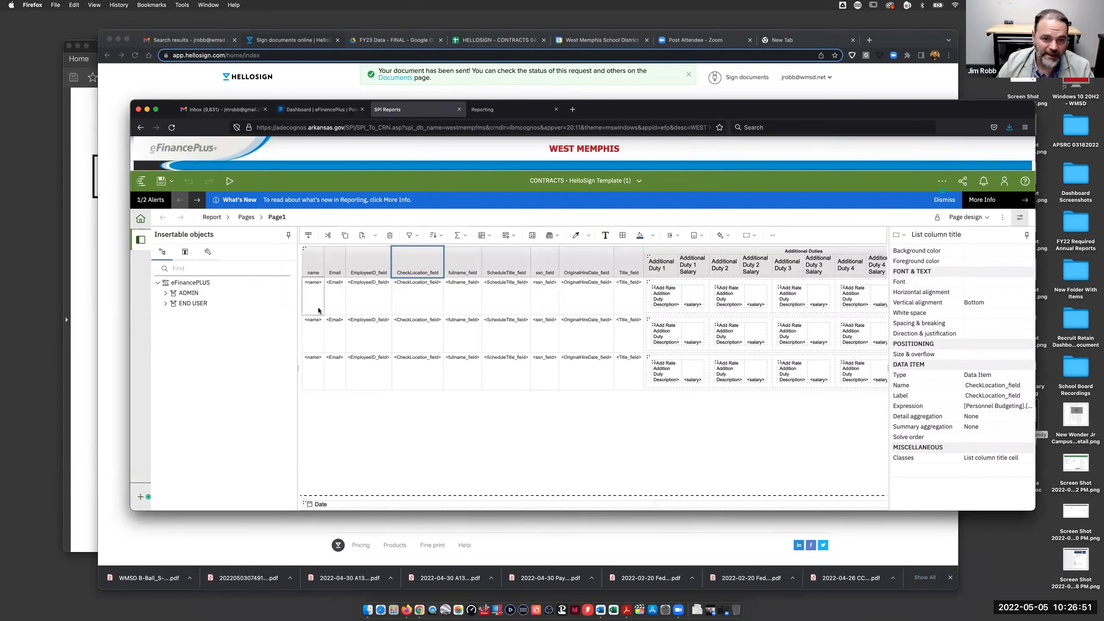
left_click(385, 274)
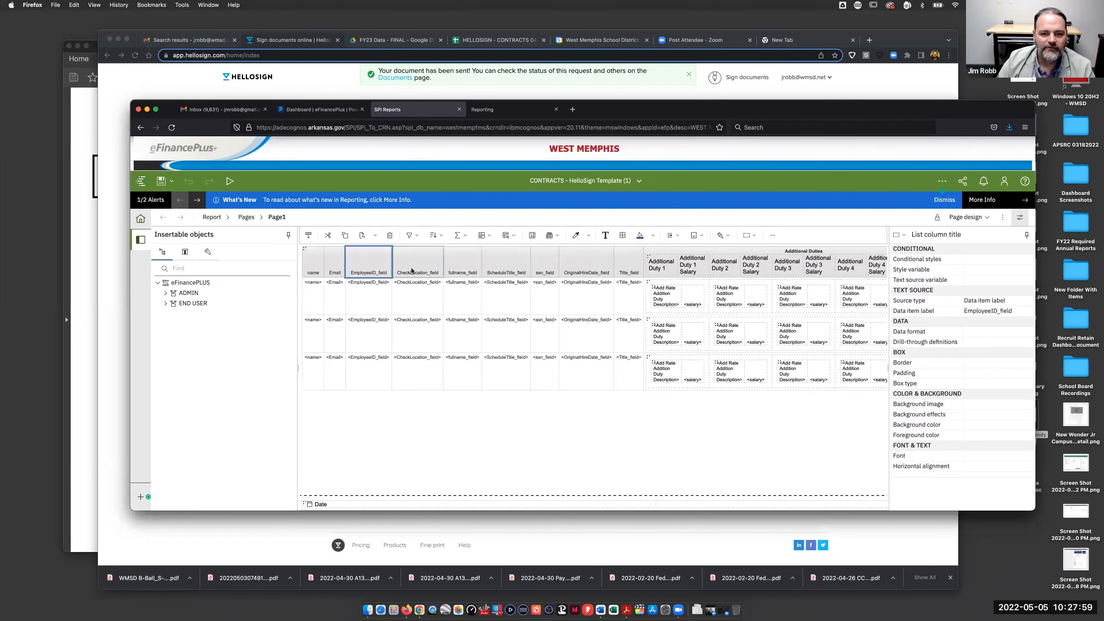
left_click(660, 266)
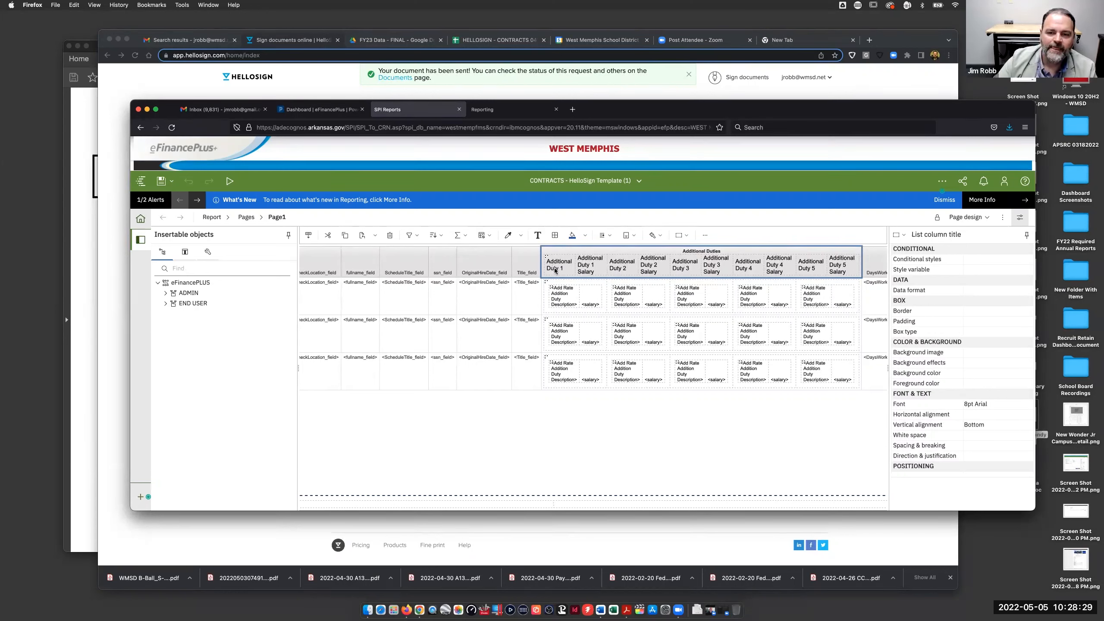
scroll(564, 264, "left", 1)
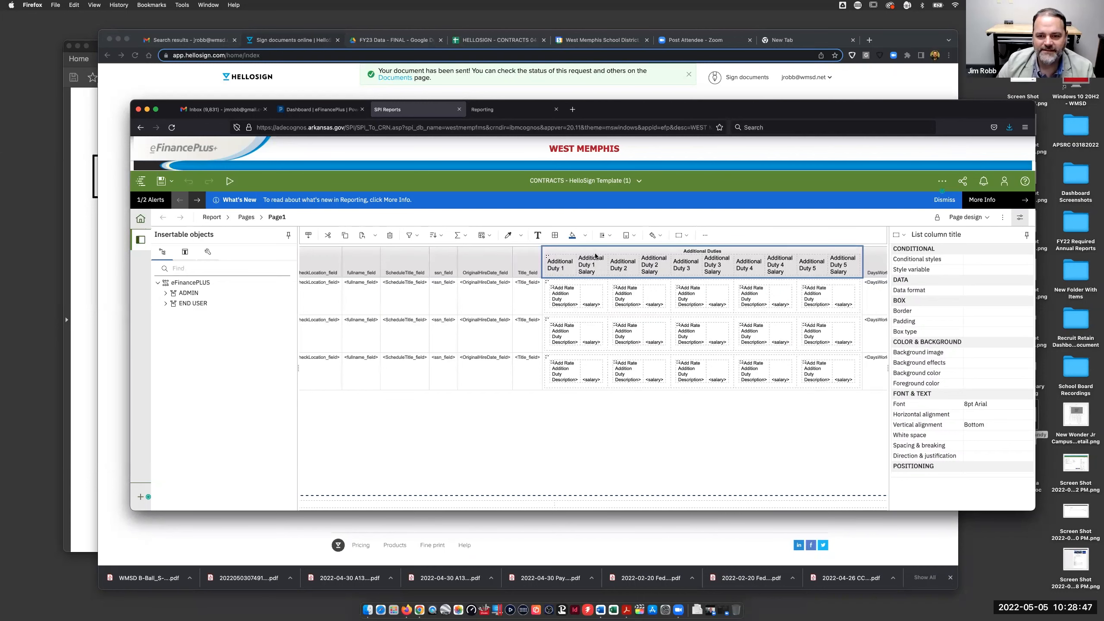
scroll(685, 262, "right", 5)
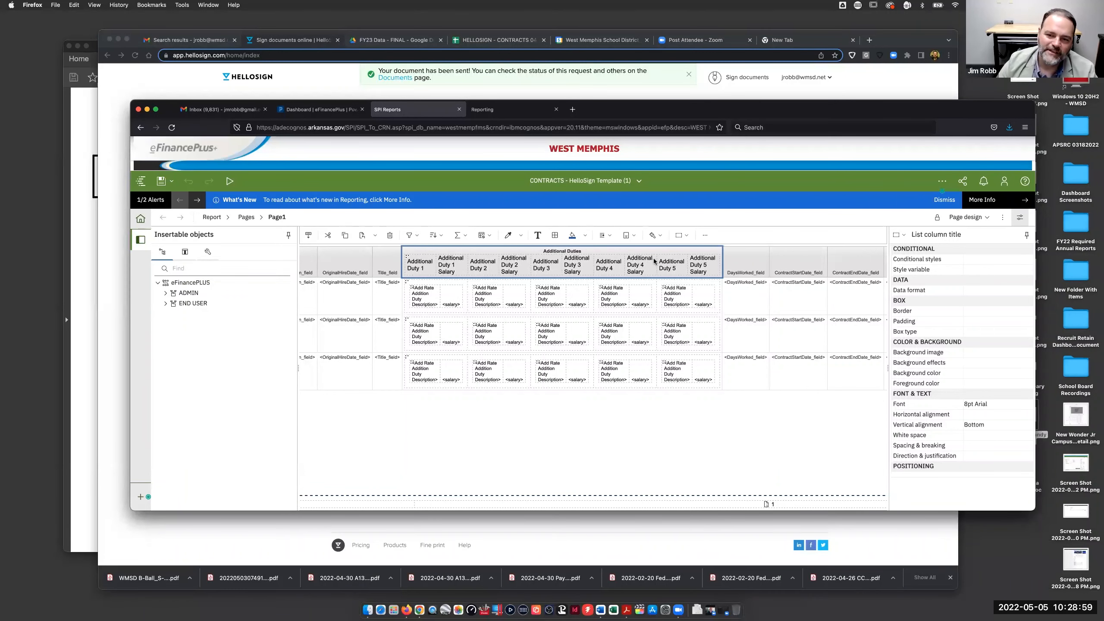
scroll(654, 261, "right", 5)
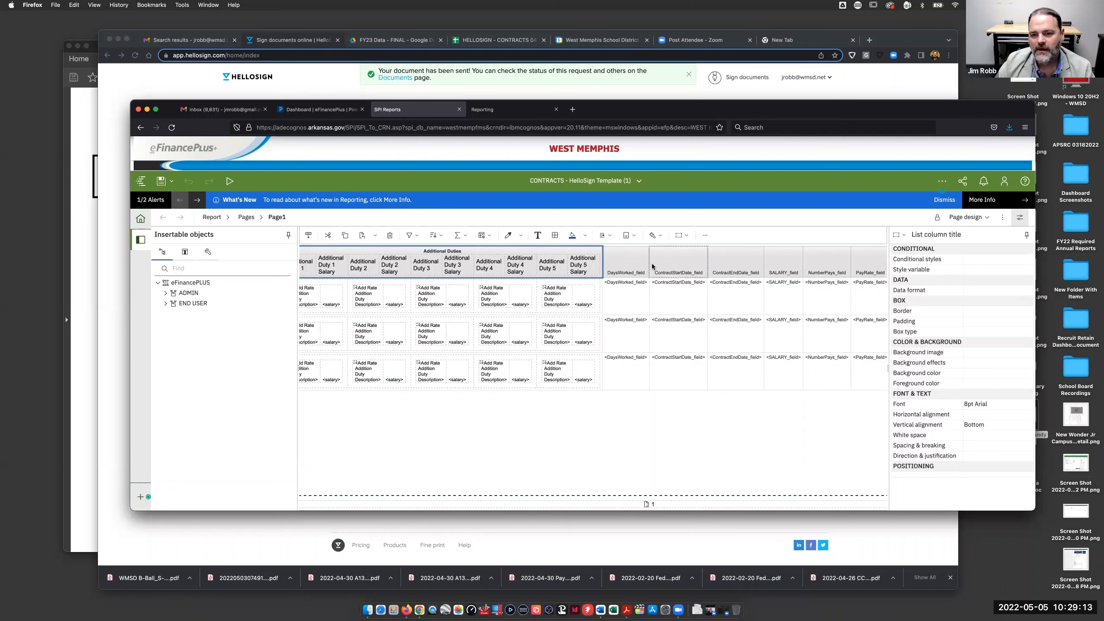
left_click(630, 256)
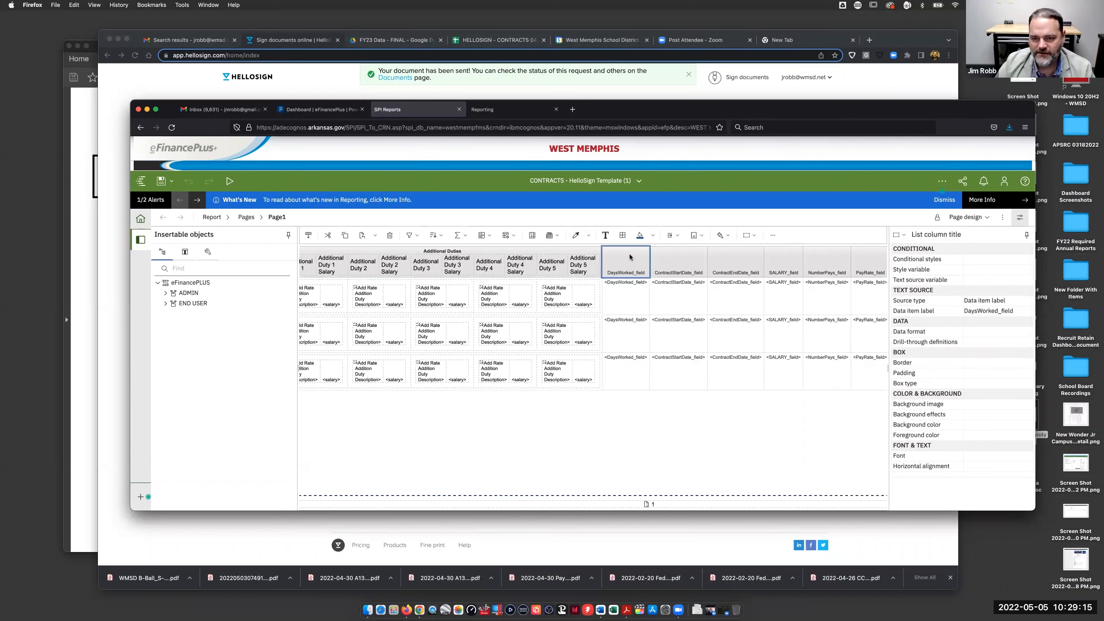
scroll(671, 262, "right", 3)
scroll(672, 262, "right", 6)
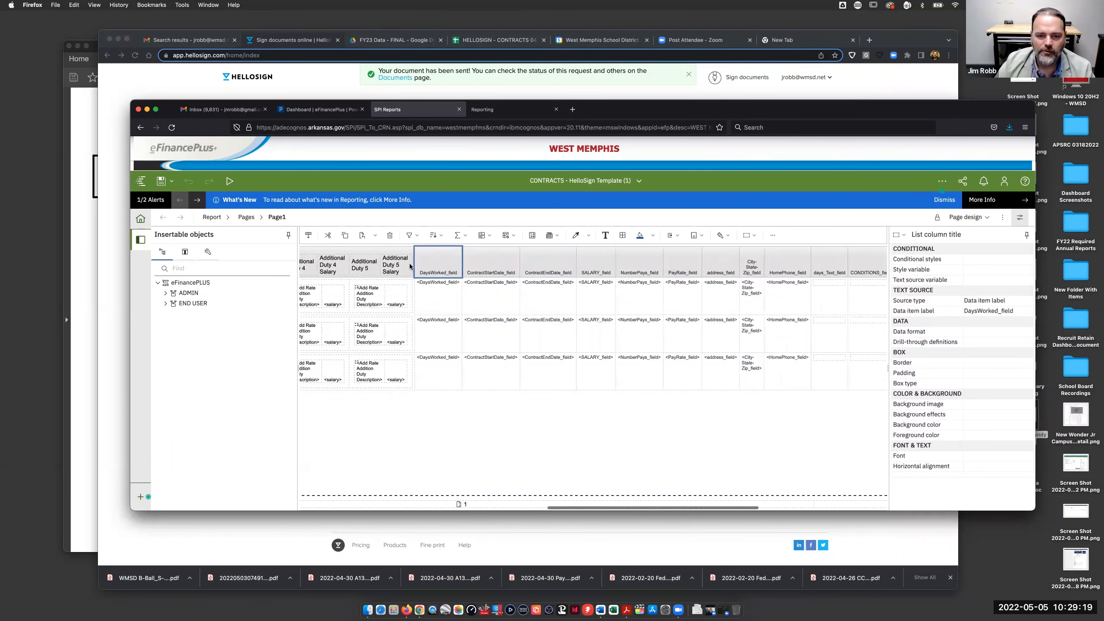
scroll(618, 281, "right", 3)
scroll(619, 281, "right", 12)
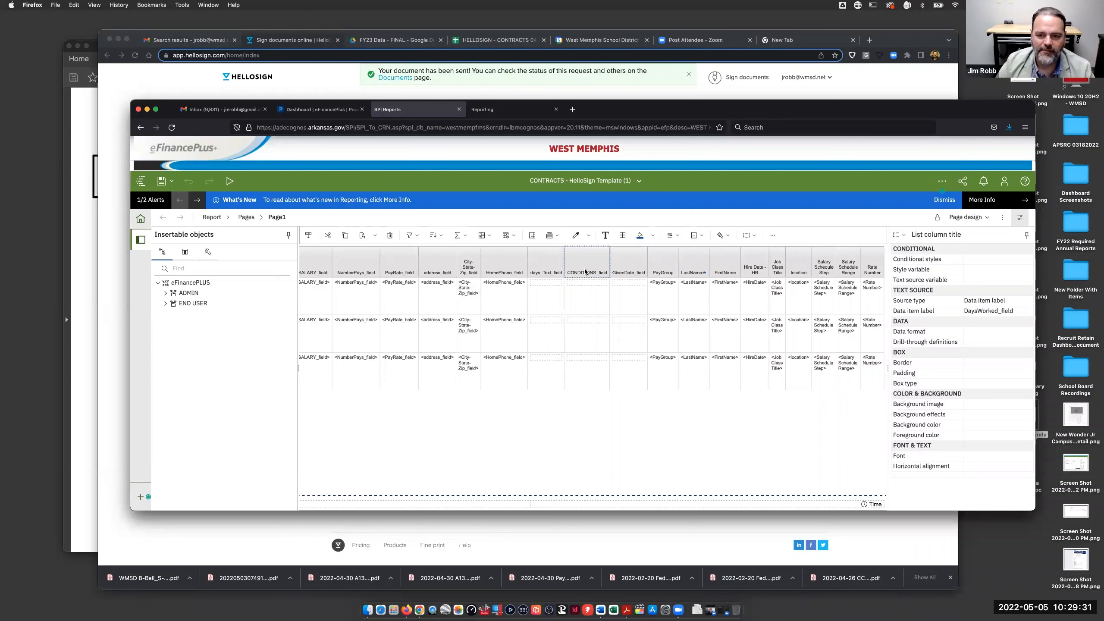
left_click(664, 268)
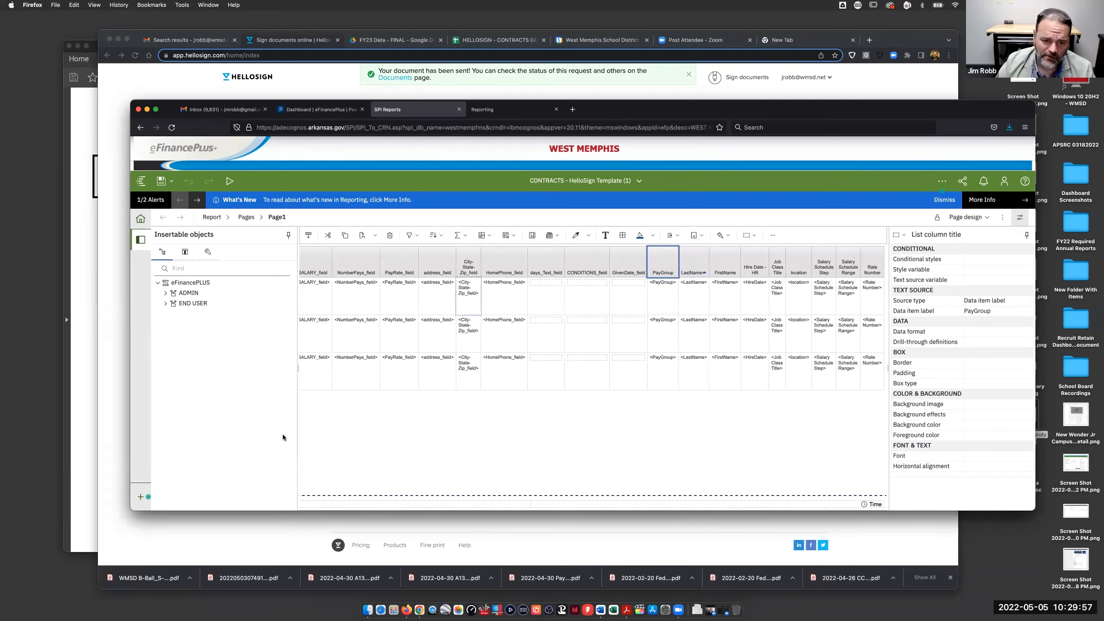
left_click(369, 602)
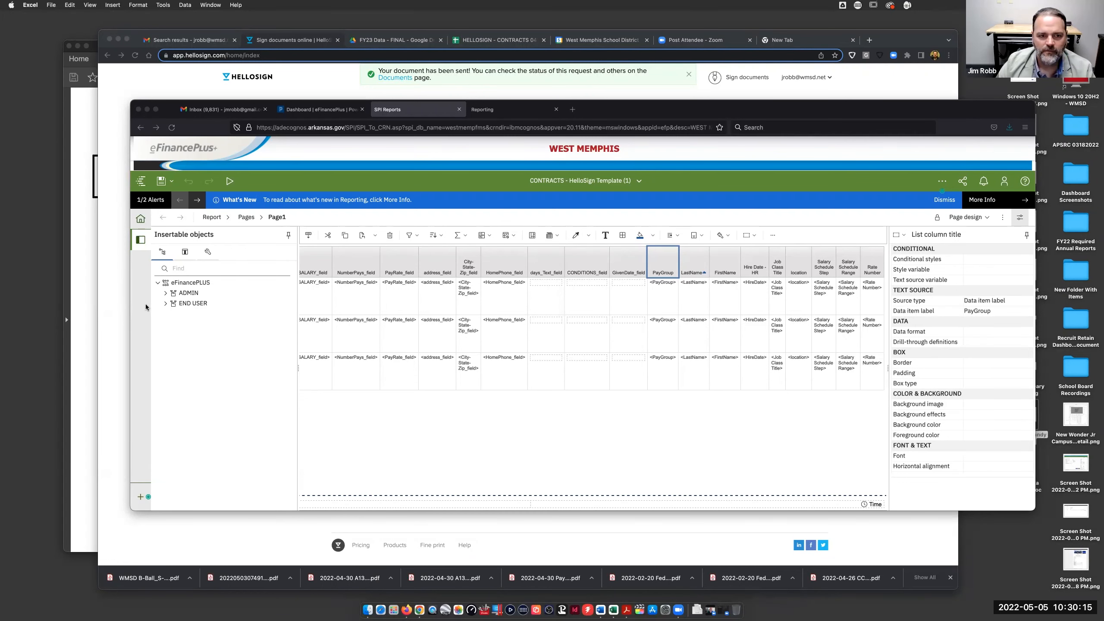
- Open the CONTRACTS - HelloSign Template (1)(1) workbook in Excel and enlarge its window to fill the screen
double_click(257, 18)
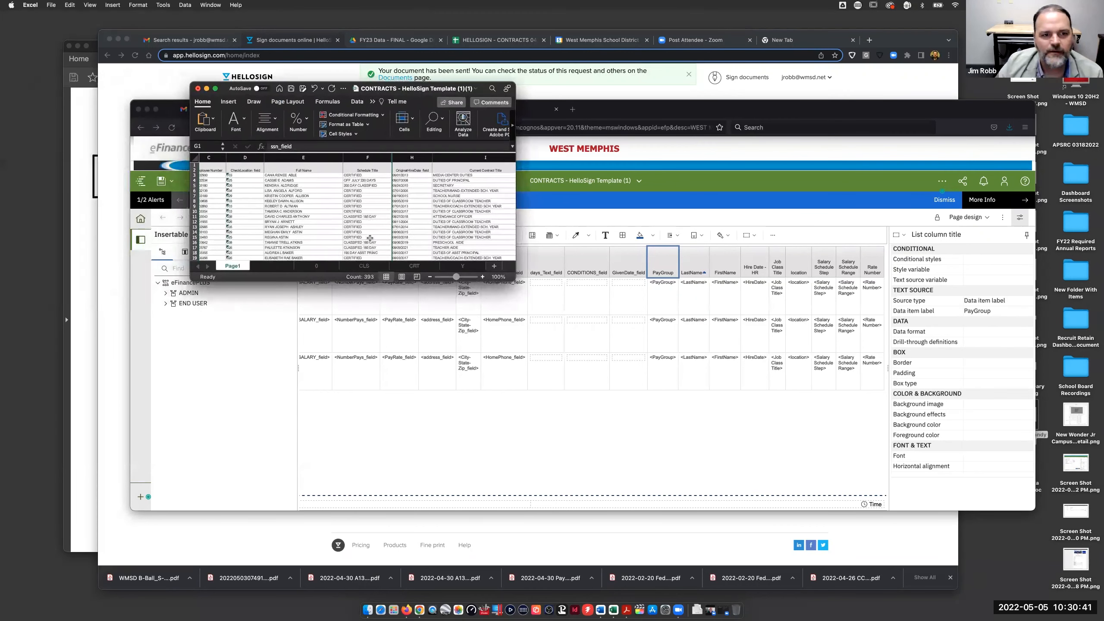
left_click_drag(511, 279, 1056, 588)
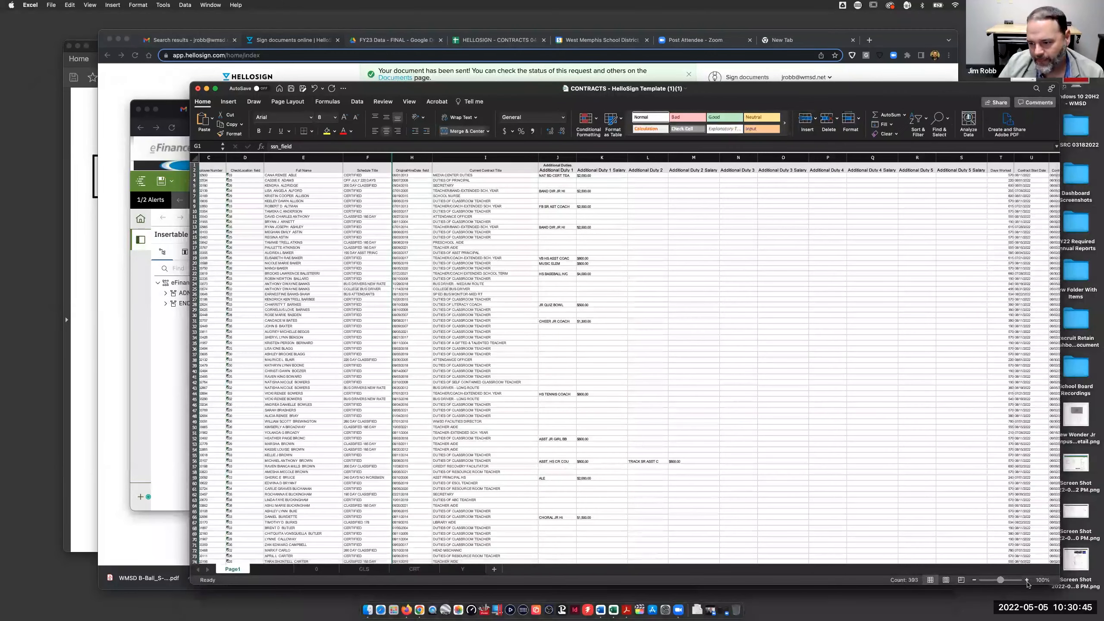
- Zoom the worksheet in five increments and inspect the OriginalHireDate_field header in H1
left_click(1027, 580)
left_click(1027, 581)
left_click(1027, 581)
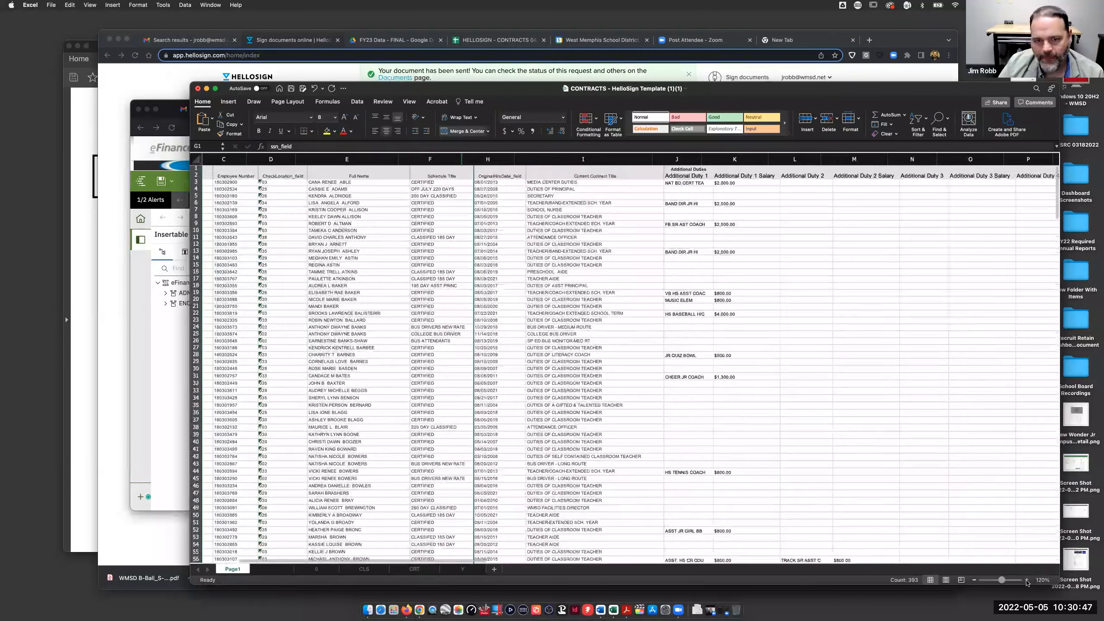
left_click(1026, 581)
left_click(1027, 581)
left_click(1026, 580)
left_click(1026, 581)
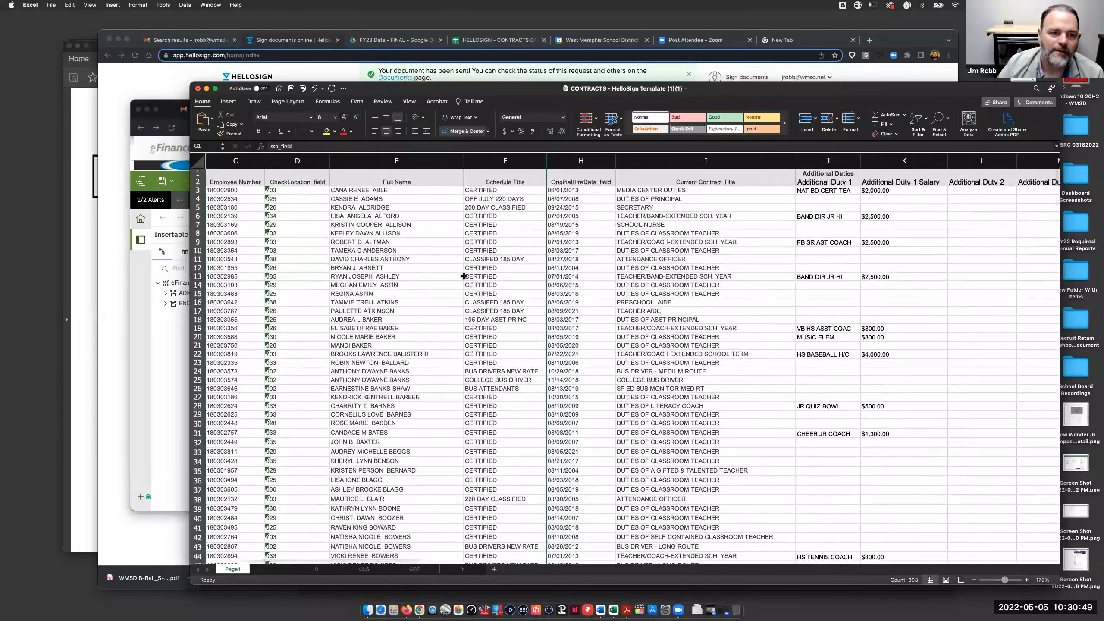
scroll(464, 276, "left", 5)
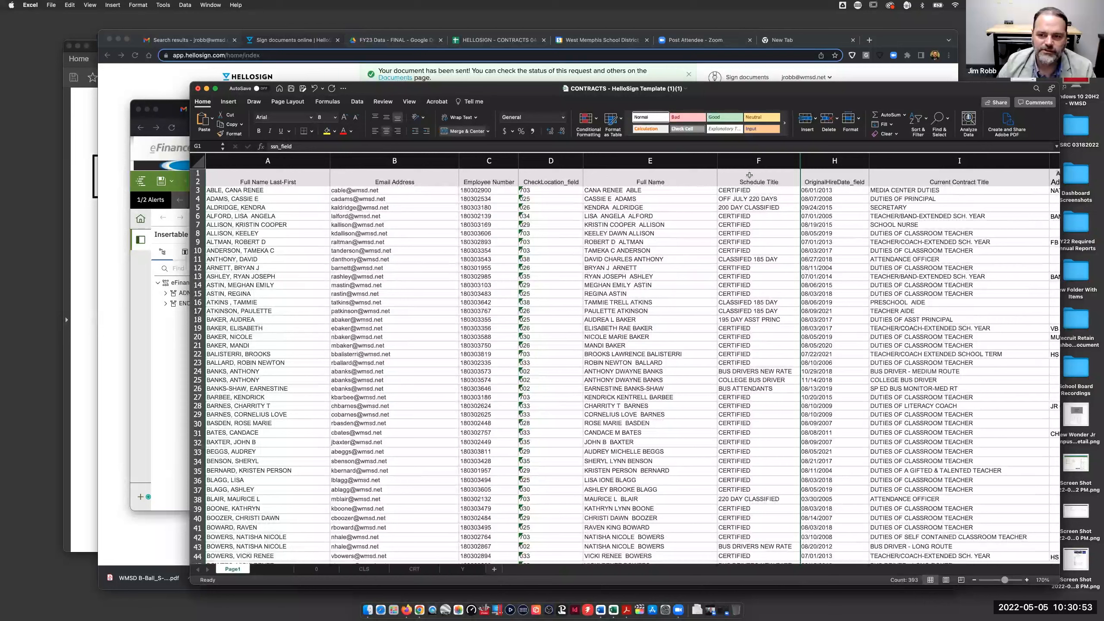
left_click(843, 178)
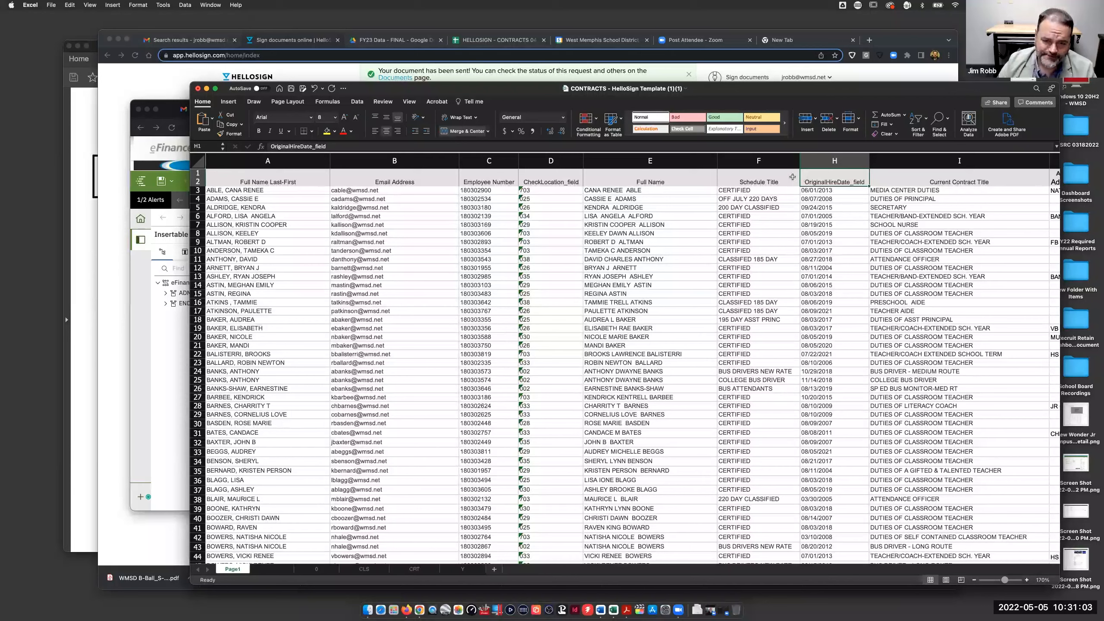
- Browse the 0, CLS and CRT sheets, then group Page1 with the sheets after it
left_click(267, 569)
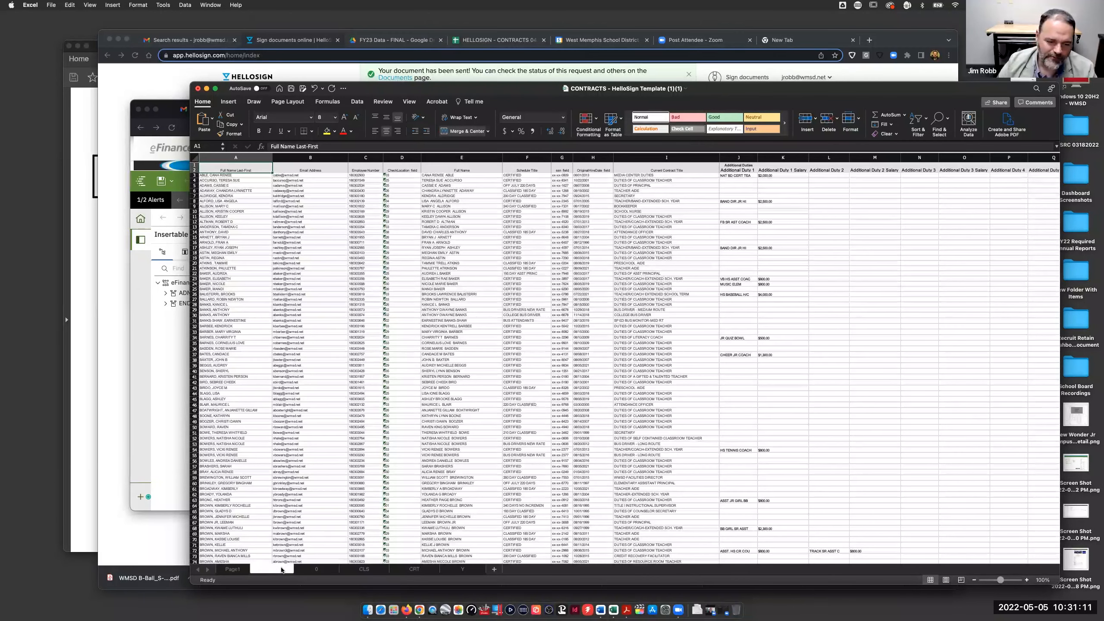
left_click(233, 570)
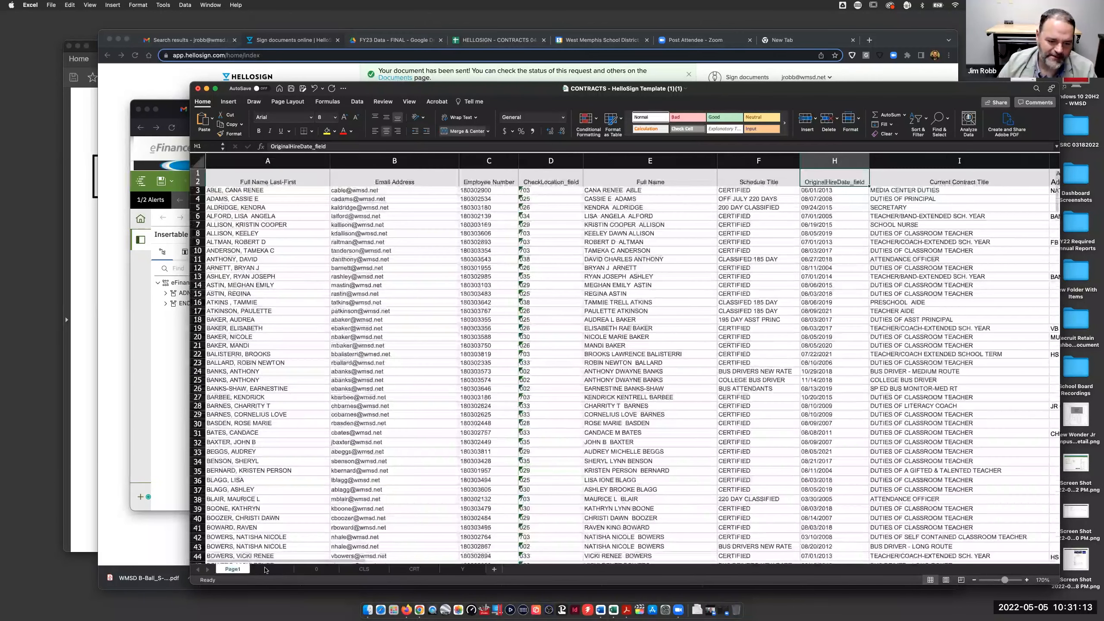
left_click(316, 570)
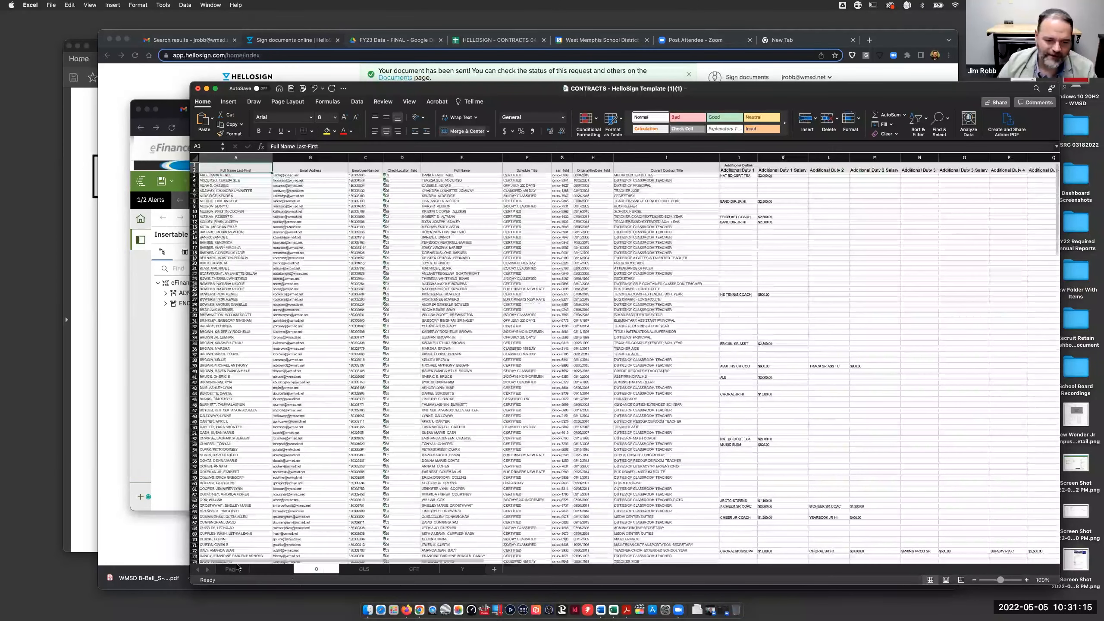
left_click(364, 571)
left_click(389, 570)
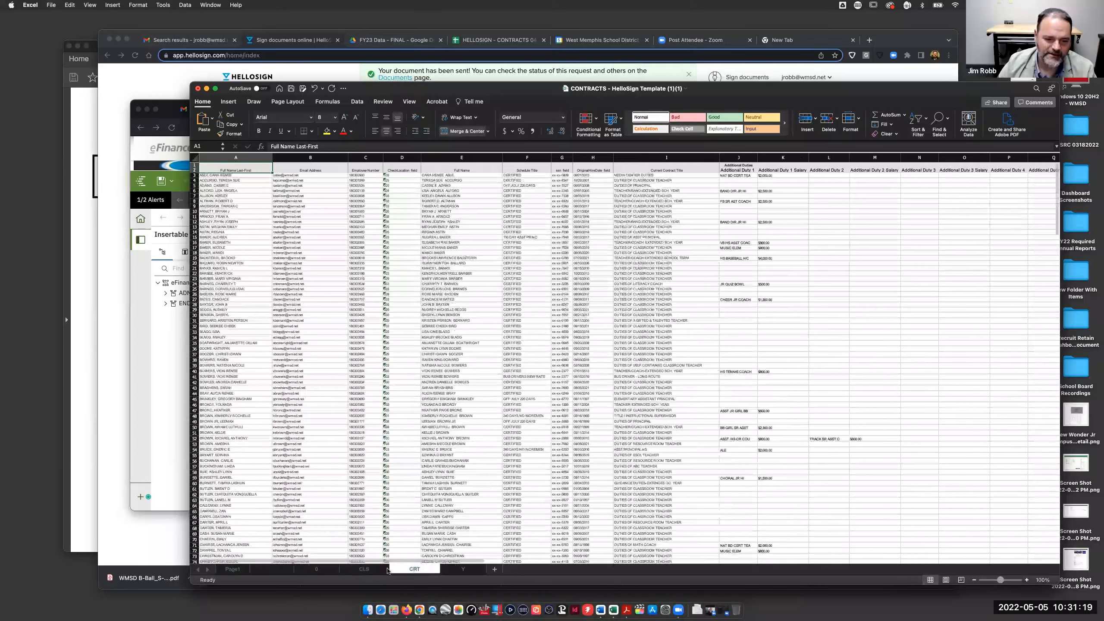
left_click(369, 570)
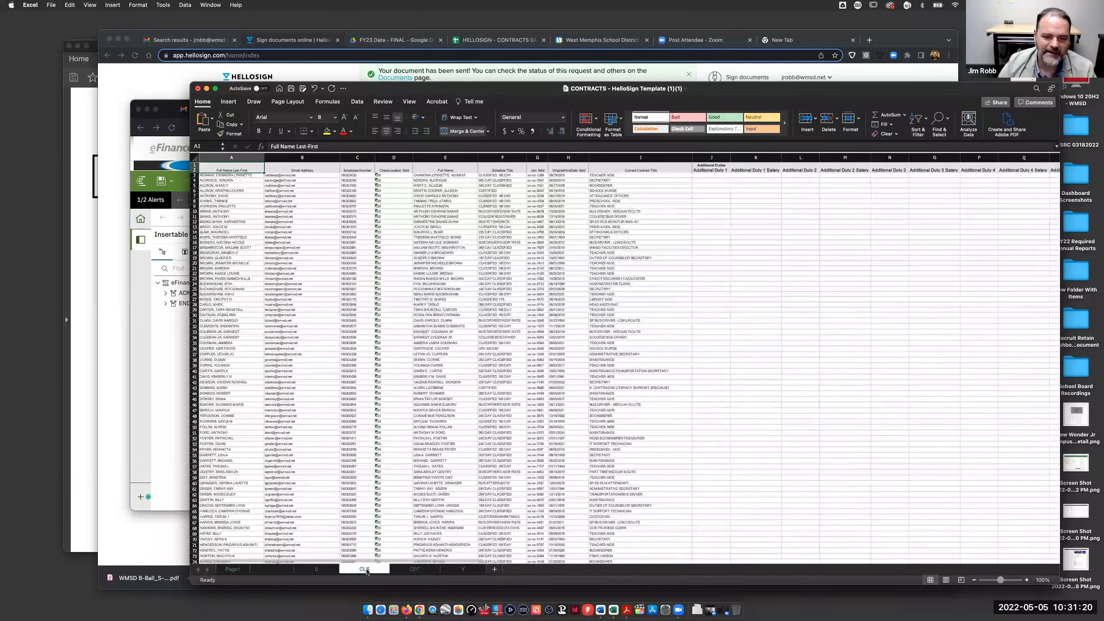
left_click(416, 570)
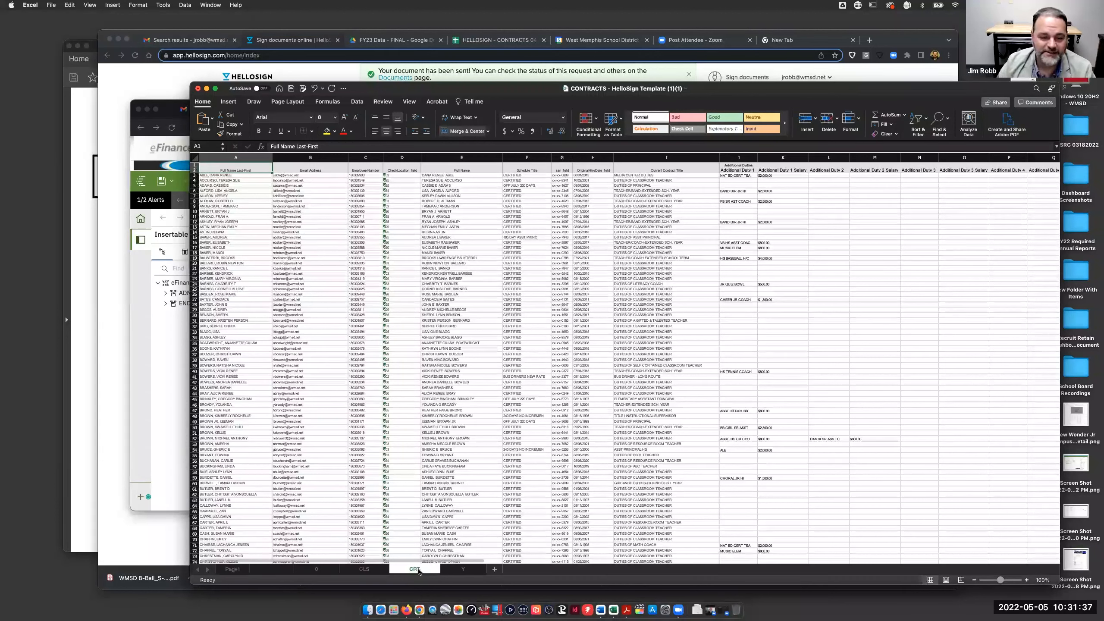
left_click(377, 570)
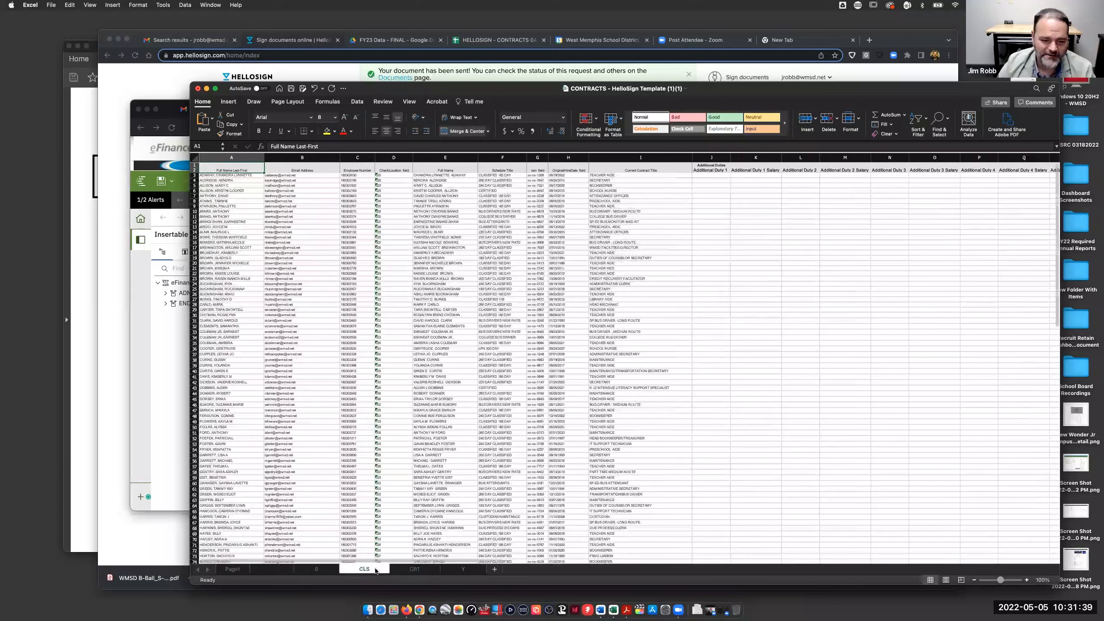
left_click(238, 573)
left_click(317, 570, "shift")
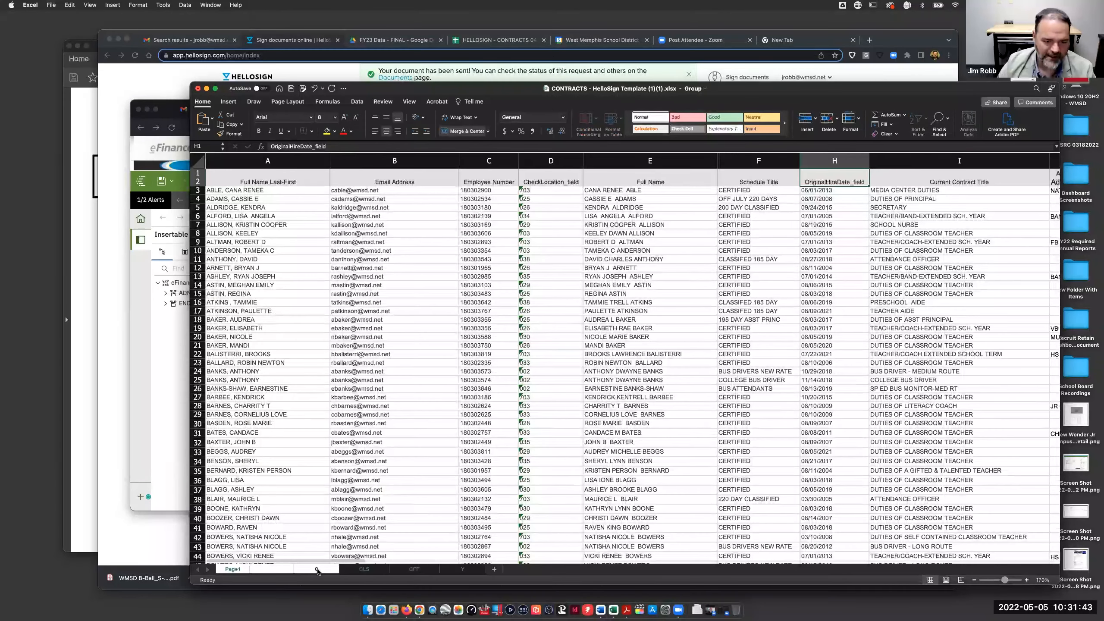
- Delete the grouped Page1, blank and 0 sheets and hide the Y sheet
right_click(317, 570)
left_click(357, 550)
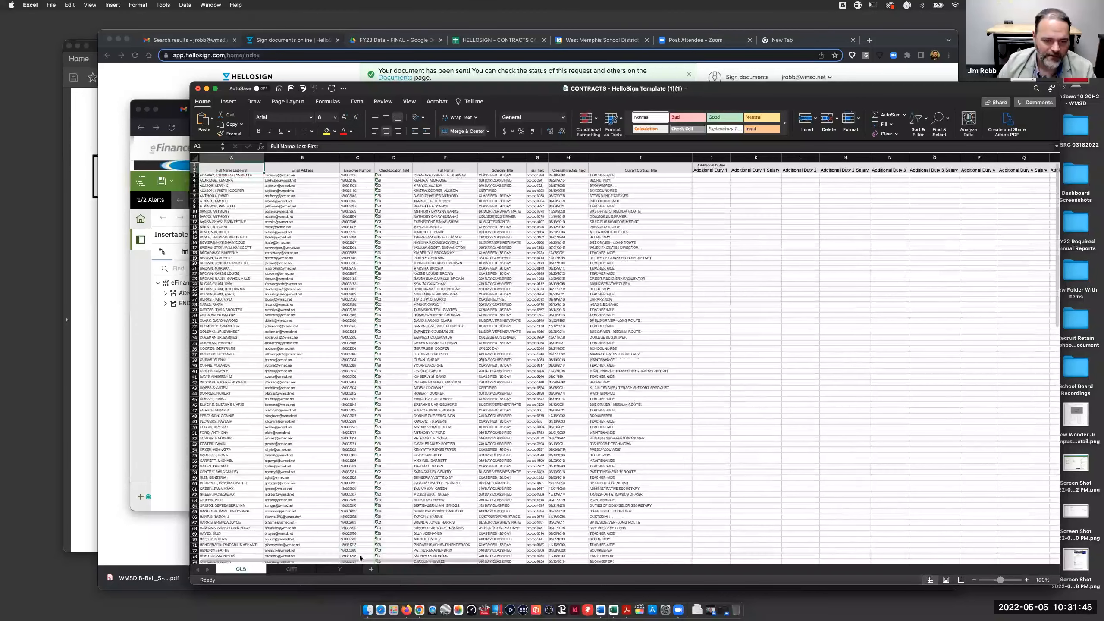
left_click(340, 568)
right_click(346, 568)
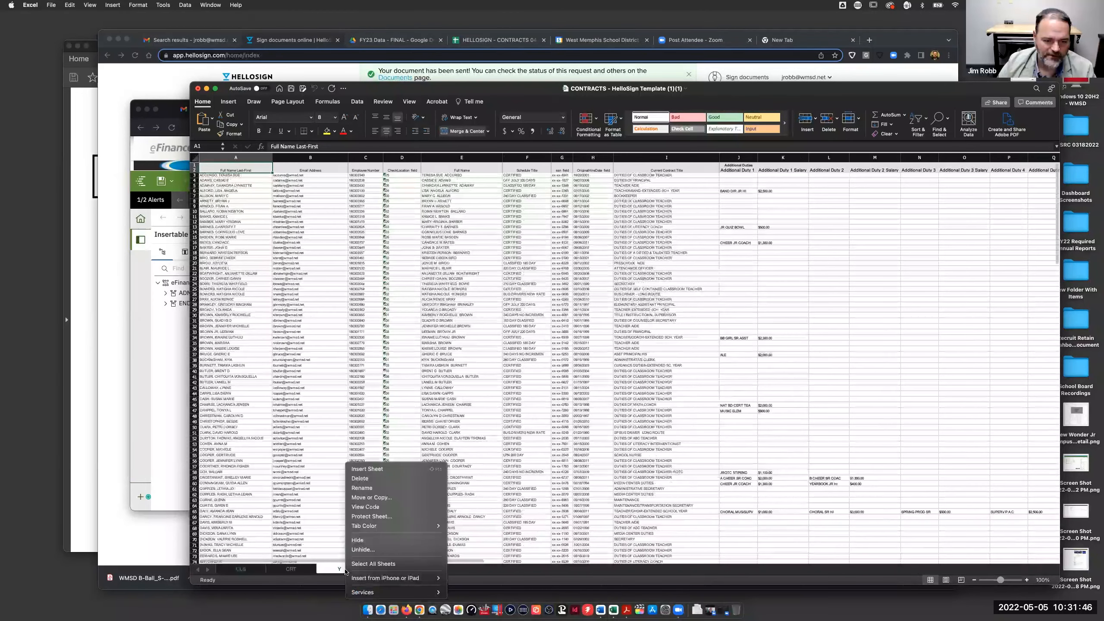
left_click(363, 540)
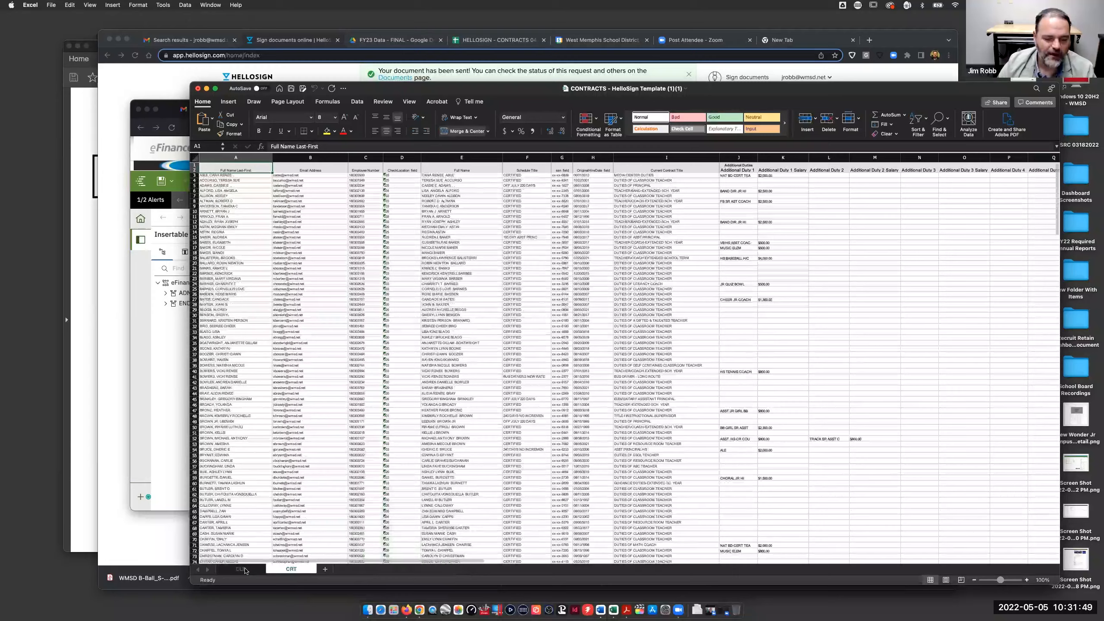
- On the CLS sheet, hide the ssn_field column and select header rows 1–2
left_click(241, 569)
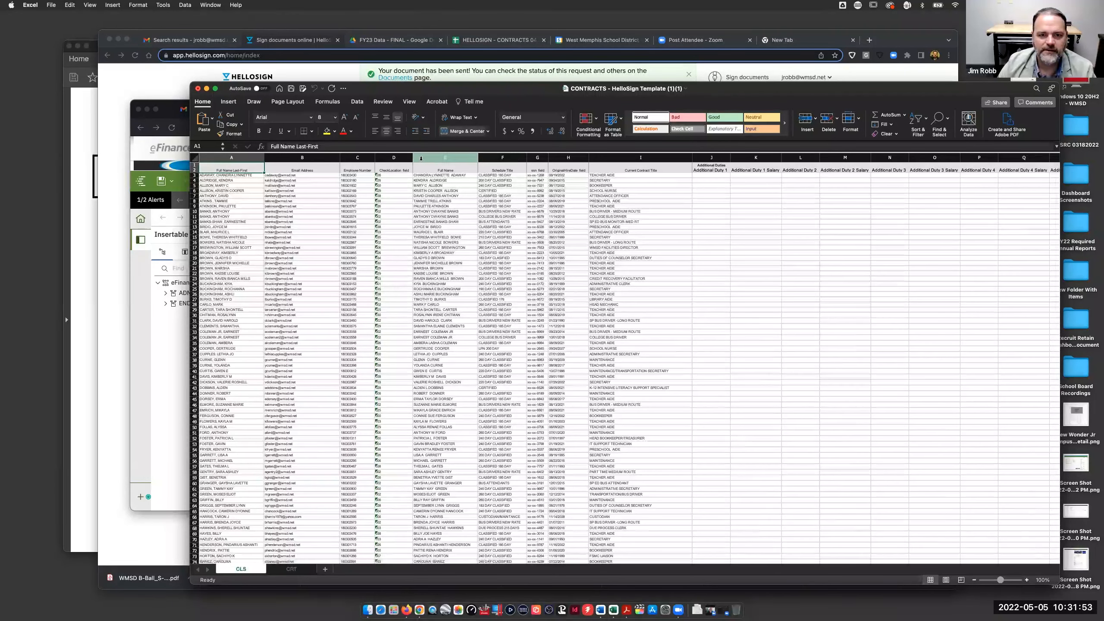
right_click(537, 157)
left_click(549, 258)
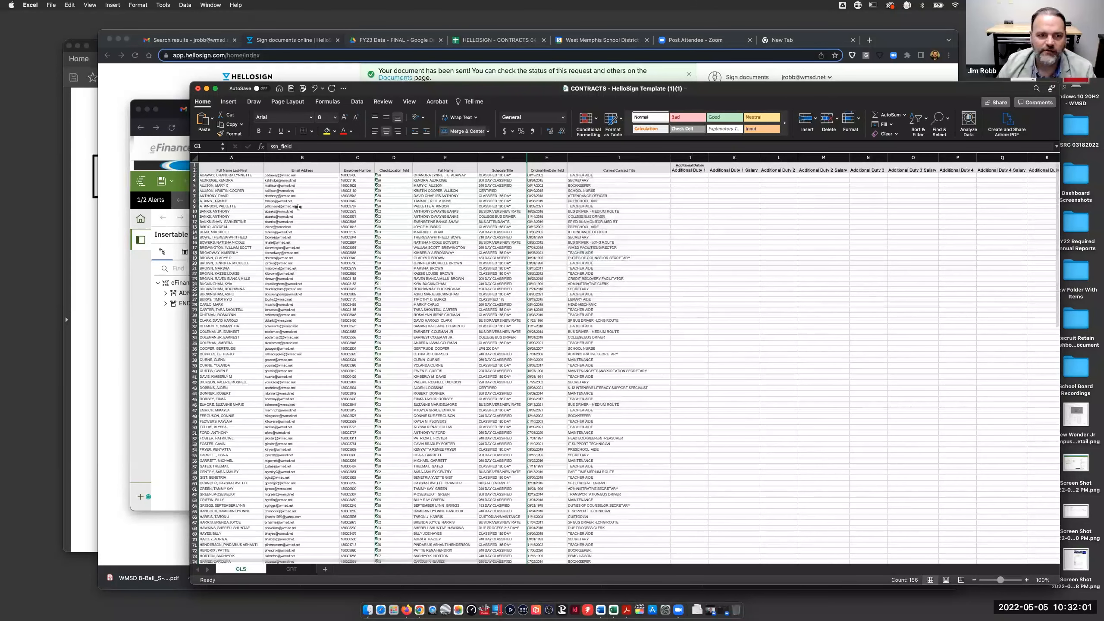
left_click_drag(193, 166, 194, 170)
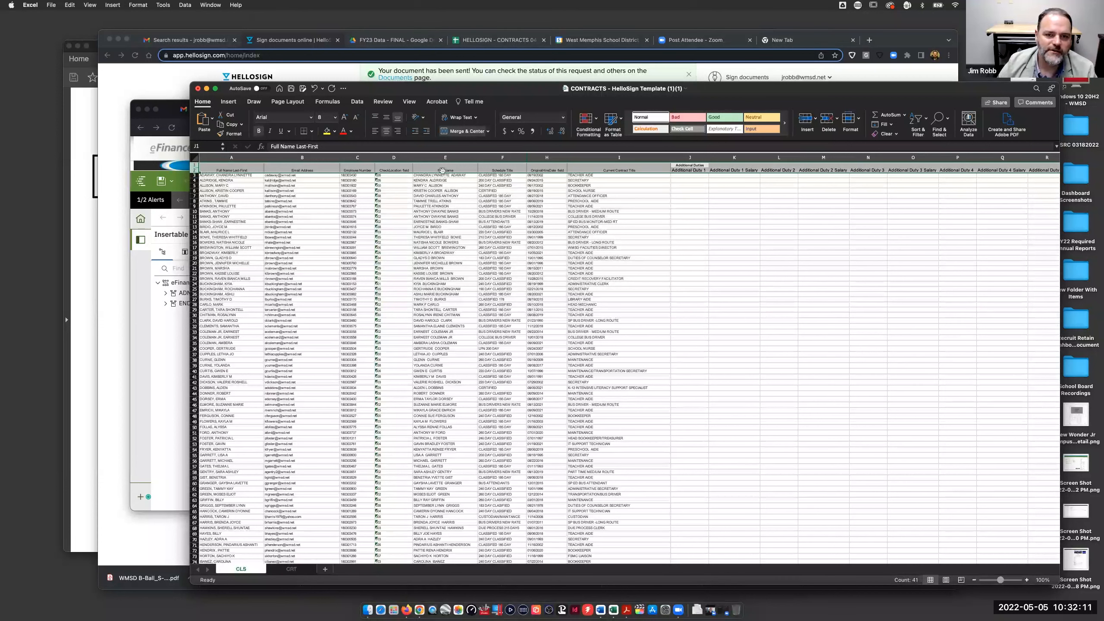
- Unmerge the CLS header rows and copy the Additional Duty headers J2:S2 into J1
left_click(487, 132)
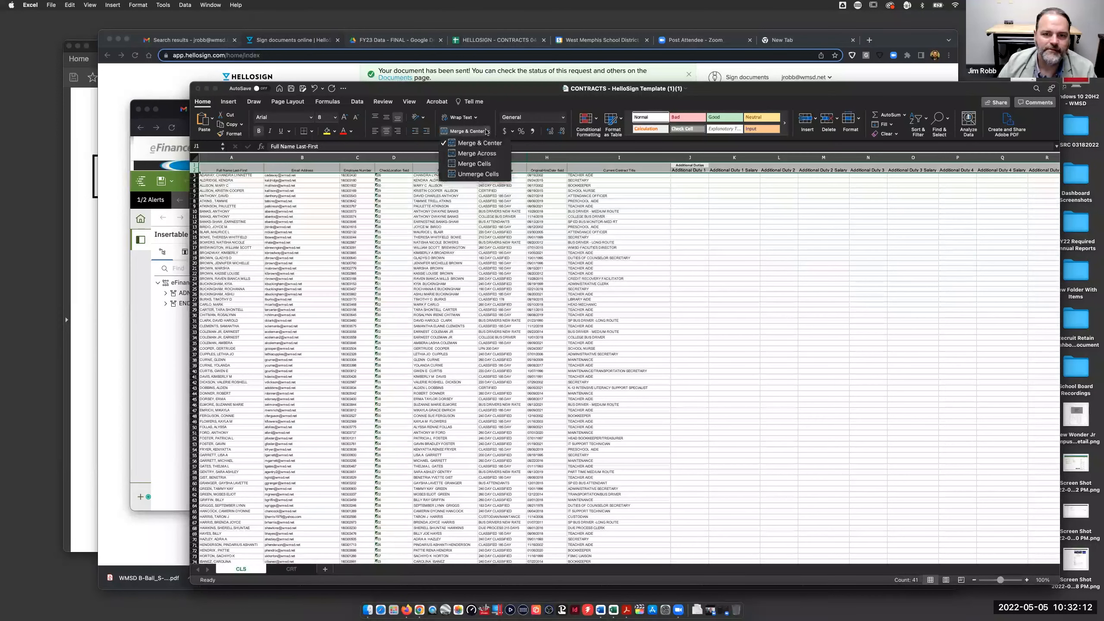
left_click(476, 178)
scroll(699, 185, "right", 1)
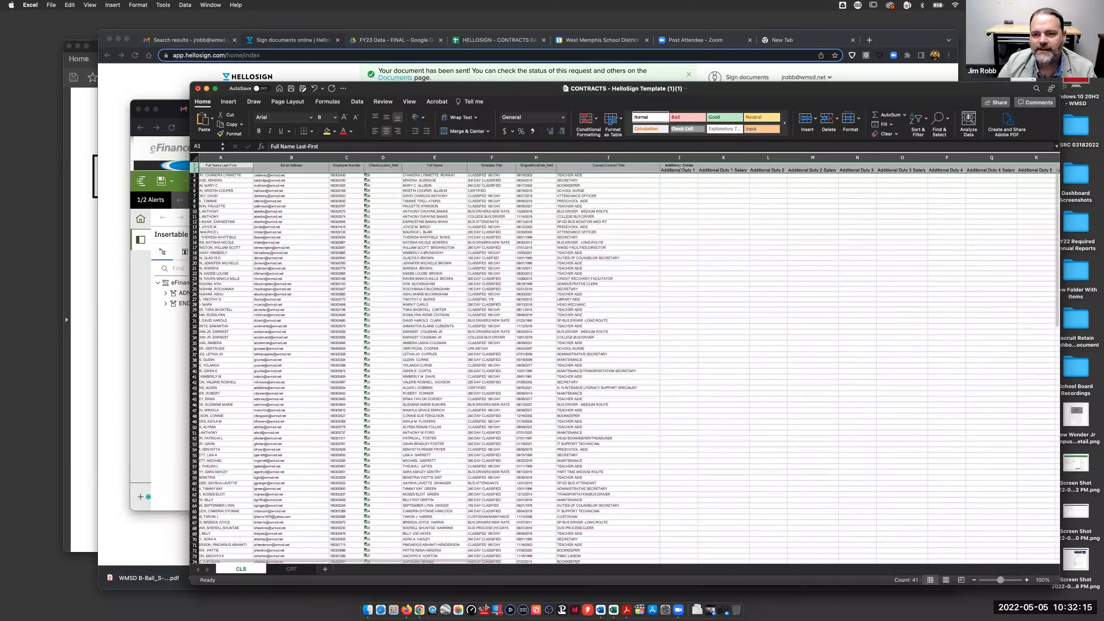
left_click(681, 170)
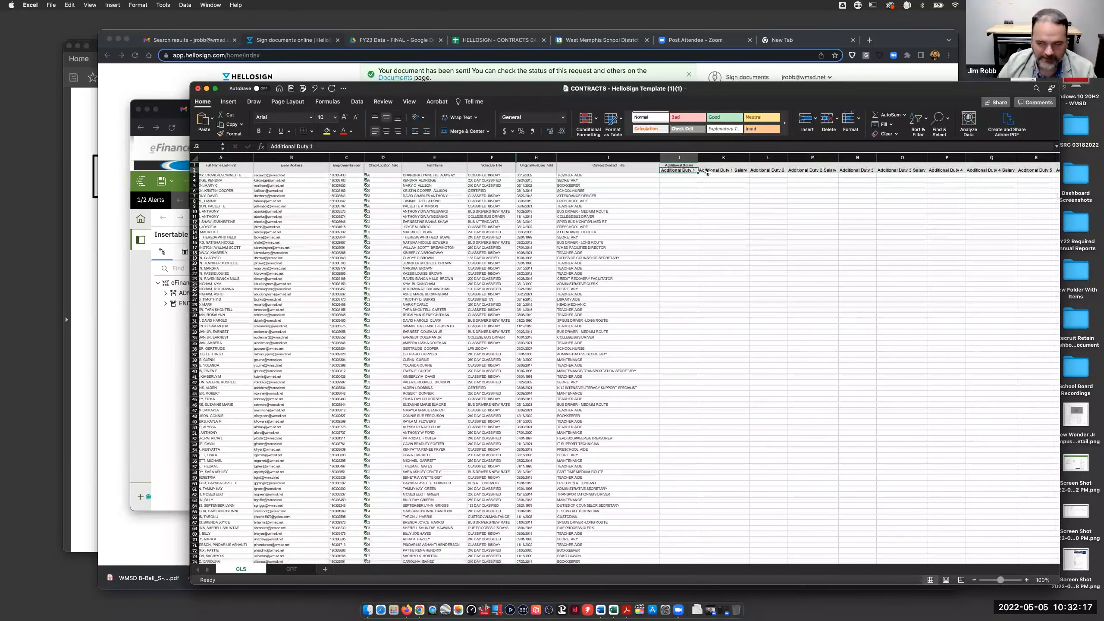
scroll(909, 190, "right", 2)
scroll(909, 191, "right", 3)
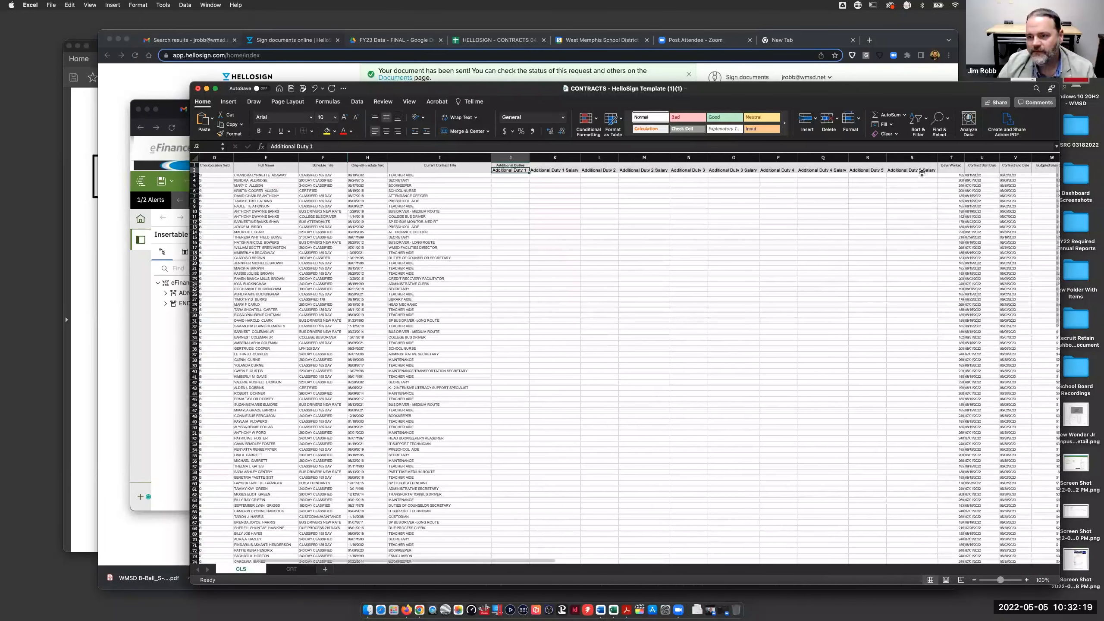
left_click(921, 171, "shift")
key("super+c")
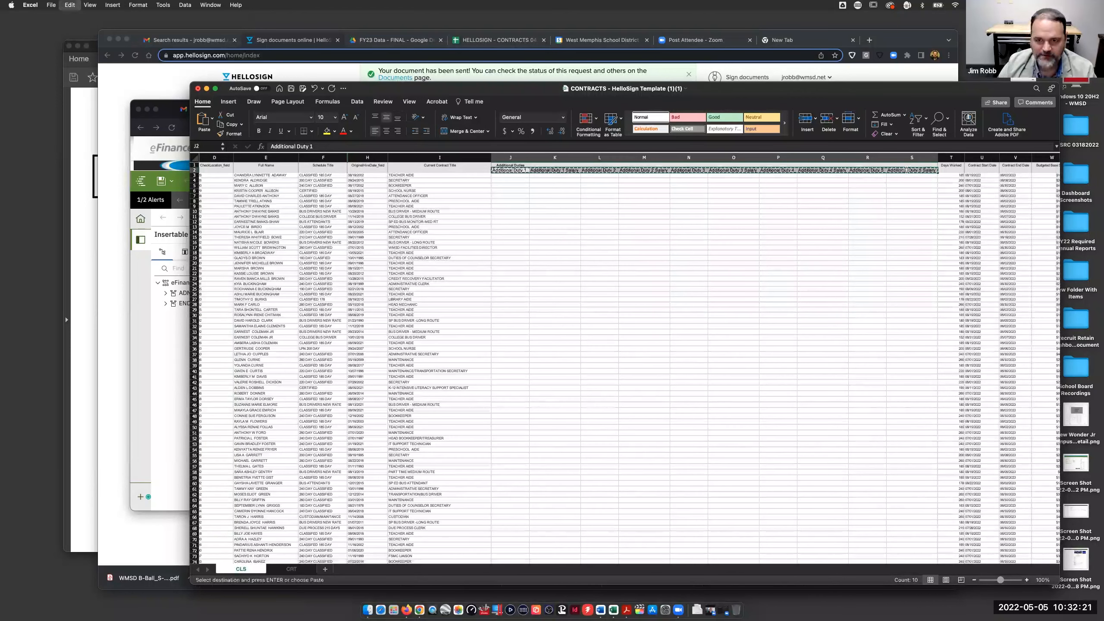
left_click(518, 165)
key("super+v")
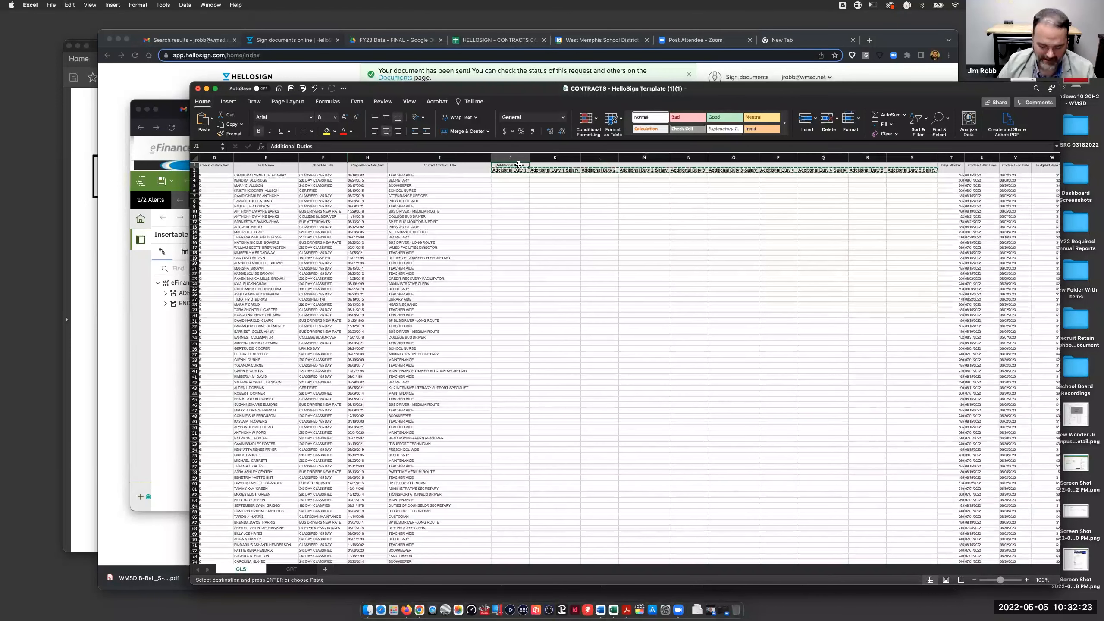
- Delete the duplicate header row 2, check the columns, and minimize the workbook
left_click(195, 171)
right_click(196, 171)
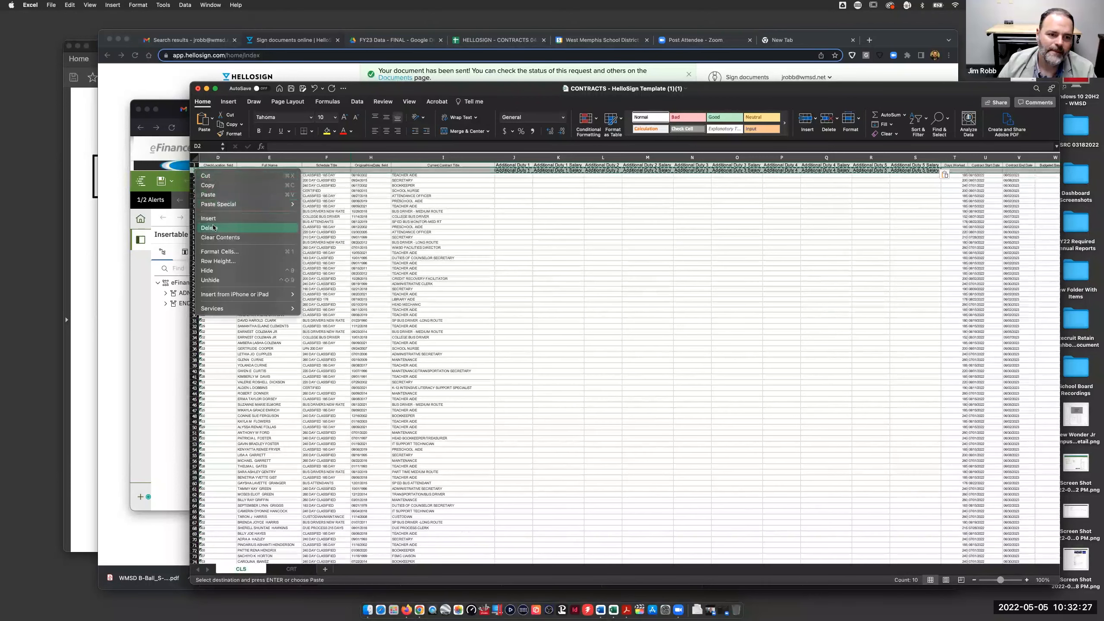
left_click(209, 227)
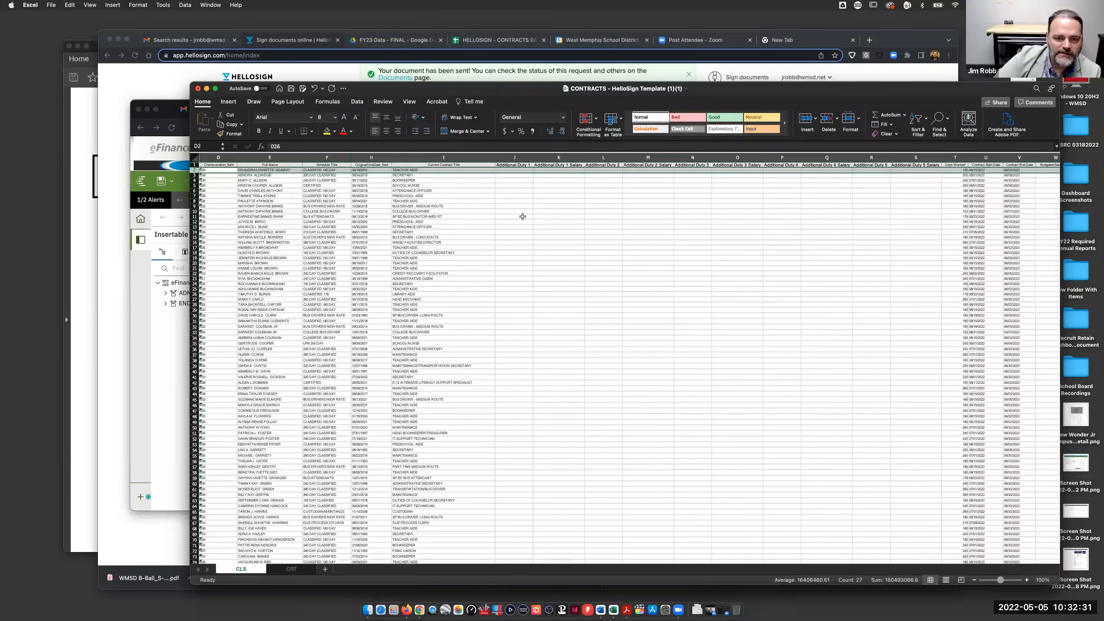
scroll(522, 216, "left", 5)
scroll(522, 216, "right", 3)
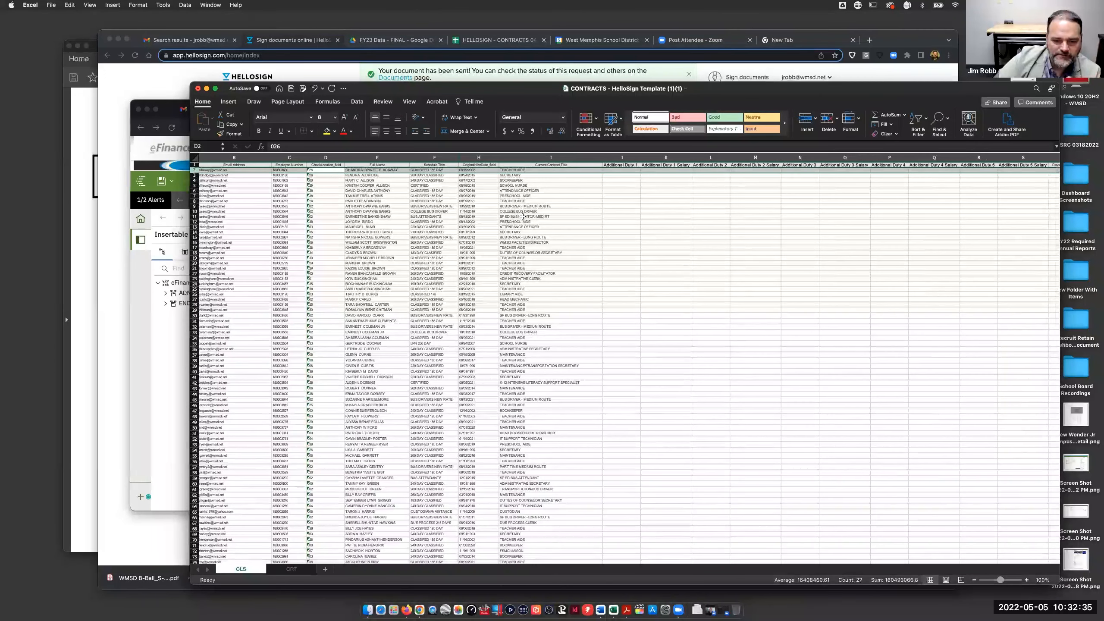
scroll(522, 216, "right", 10)
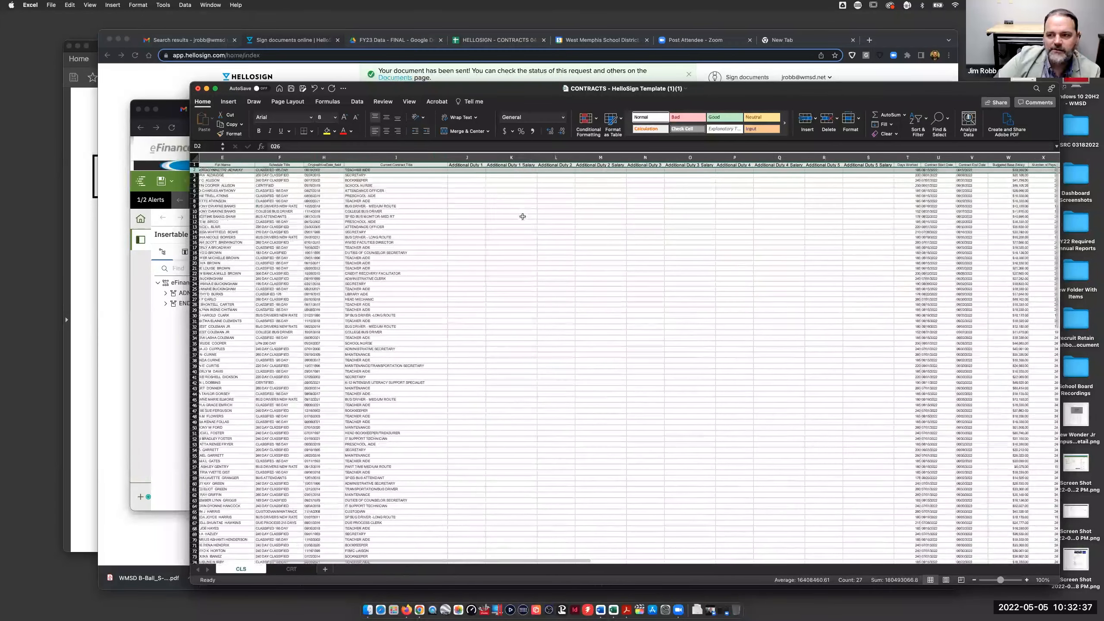
scroll(522, 216, "right", 12)
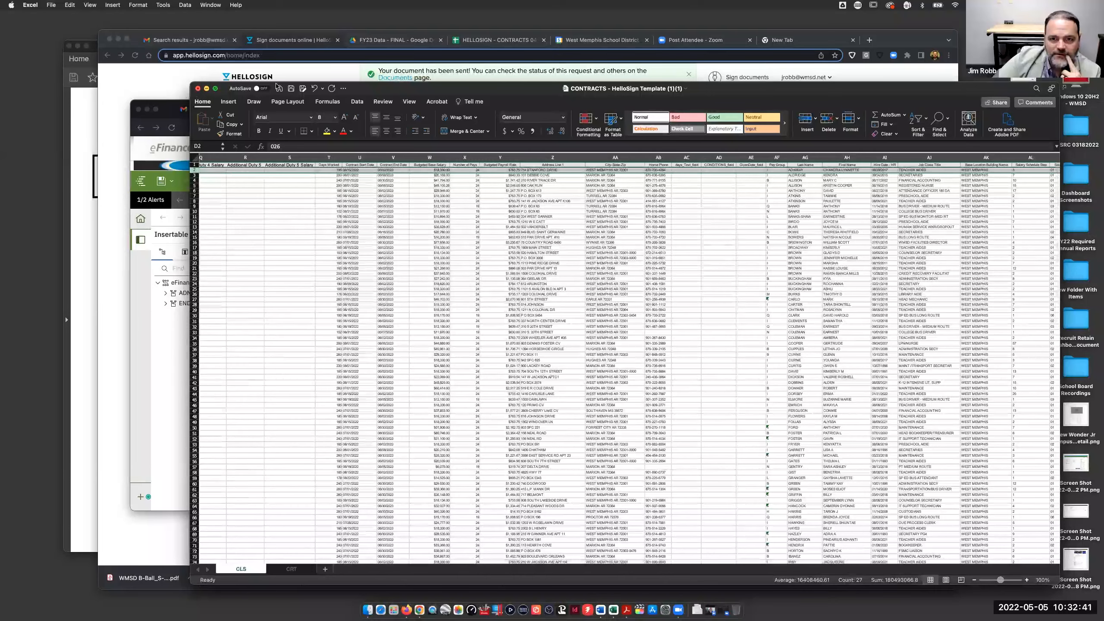
left_click(206, 88)
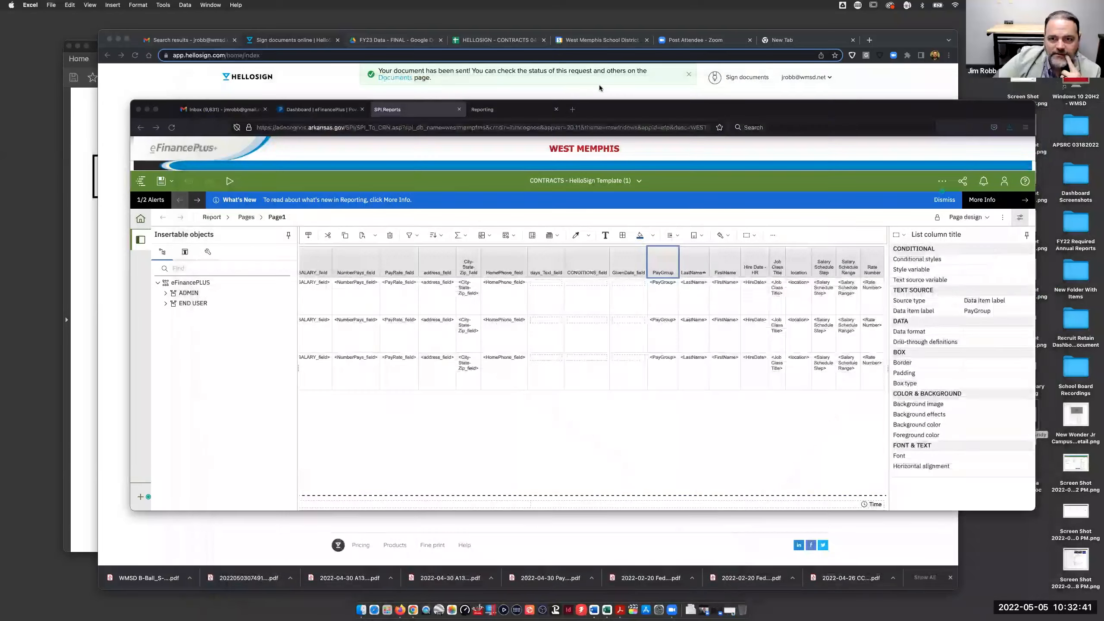
- Bring up HELLOSIGN - CONTRACTS 04252022, look over the CONDITIONS sheet, and return to DEMO
left_click(464, 45)
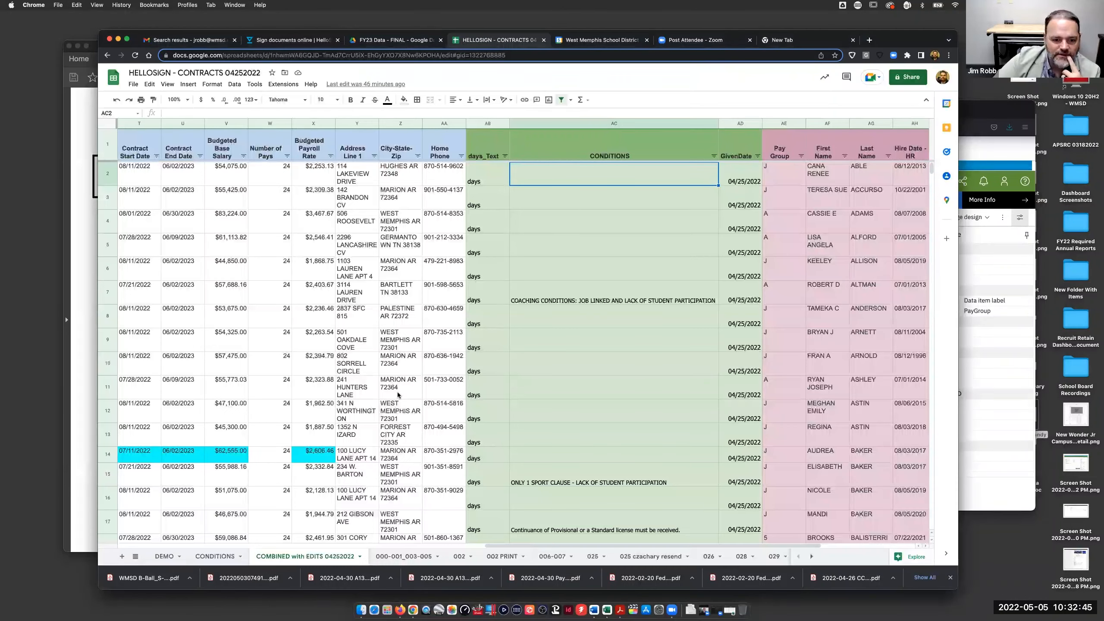
left_click(162, 557)
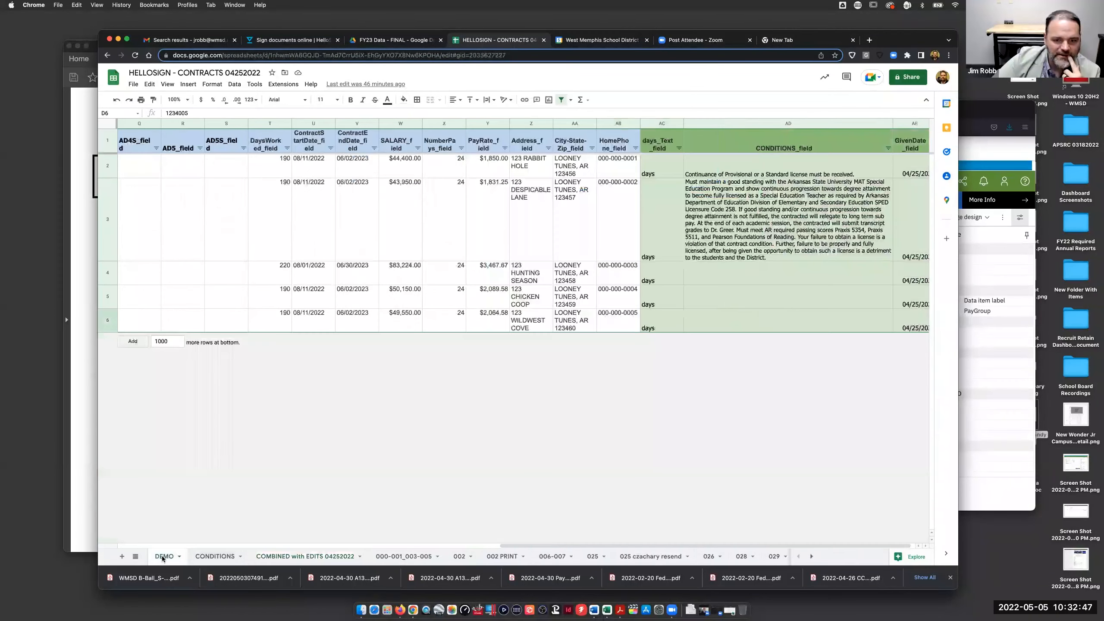
scroll(515, 329, "left", 10)
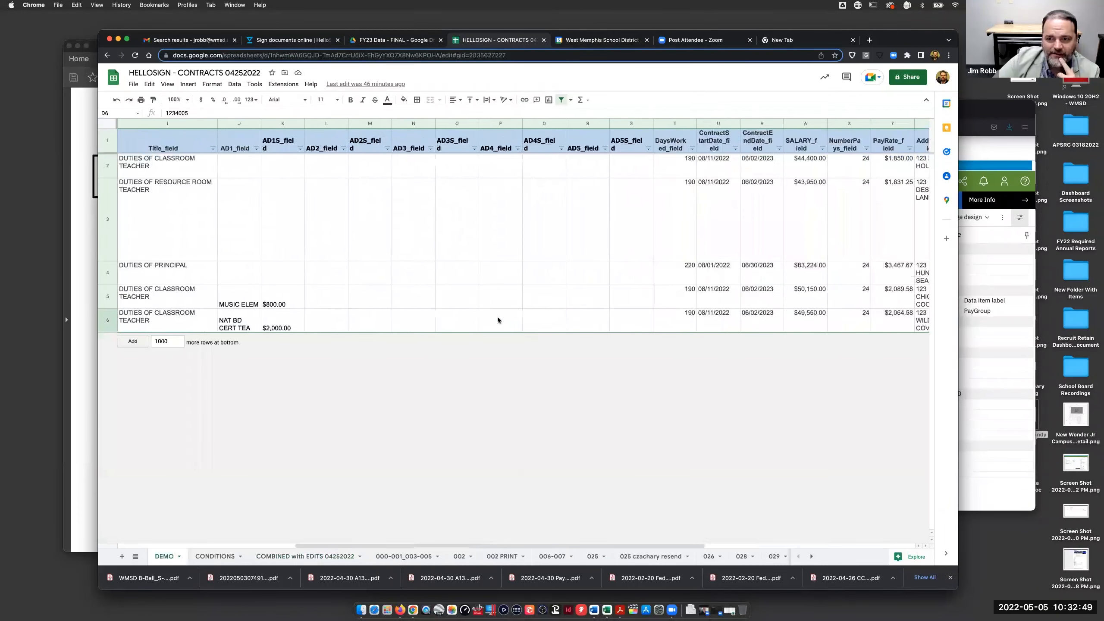
scroll(500, 321, "right", 11)
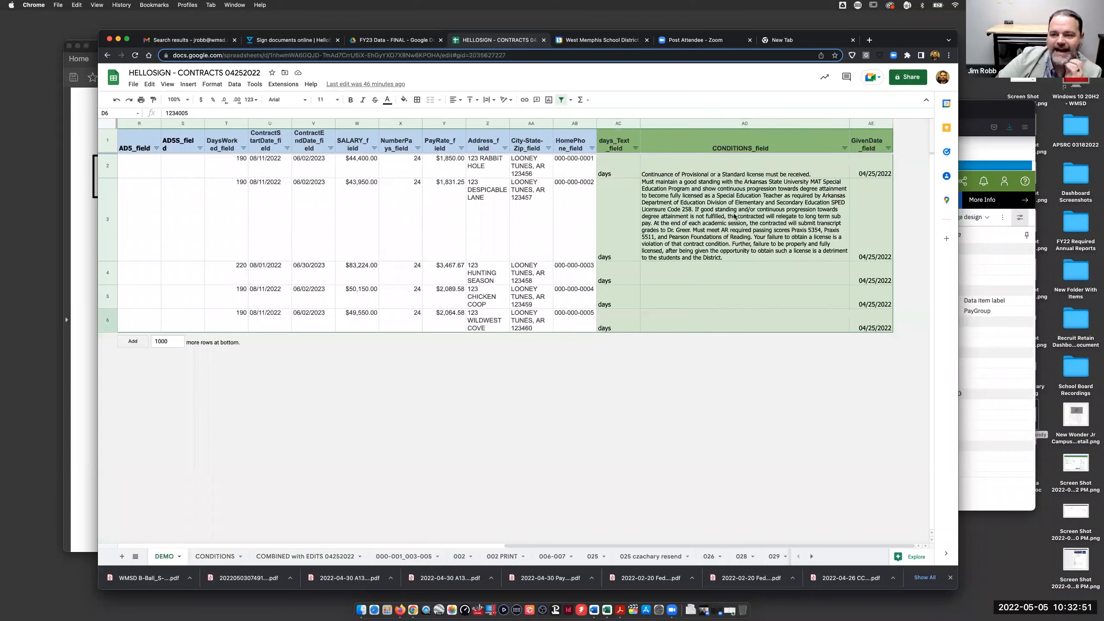
left_click(212, 558)
scroll(299, 426, "down", 10)
scroll(210, 380, "up", 5)
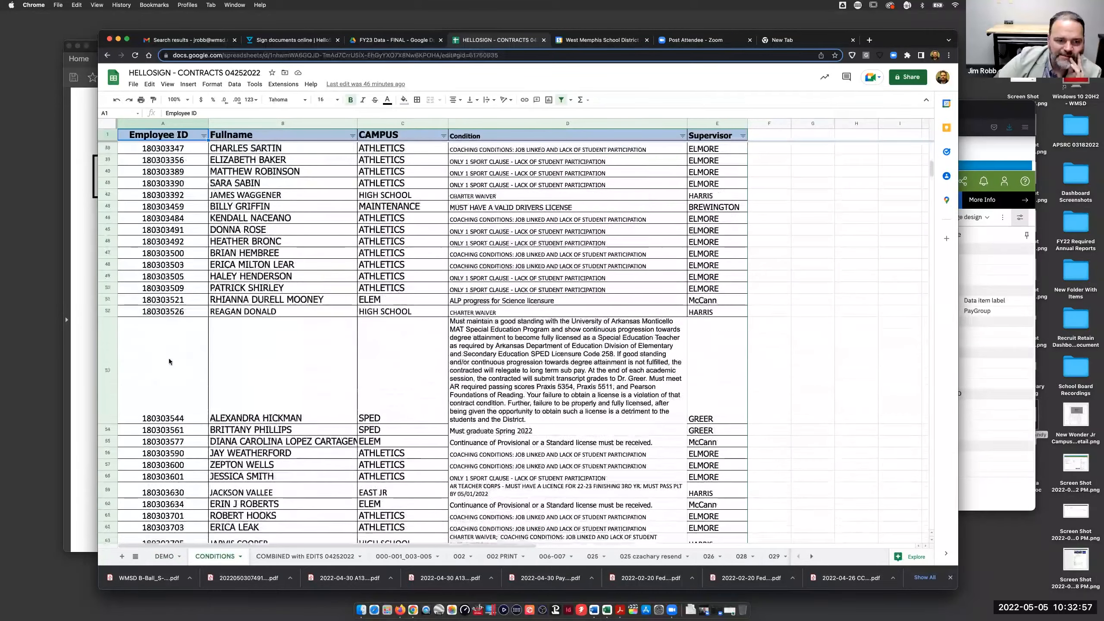
left_click(165, 557)
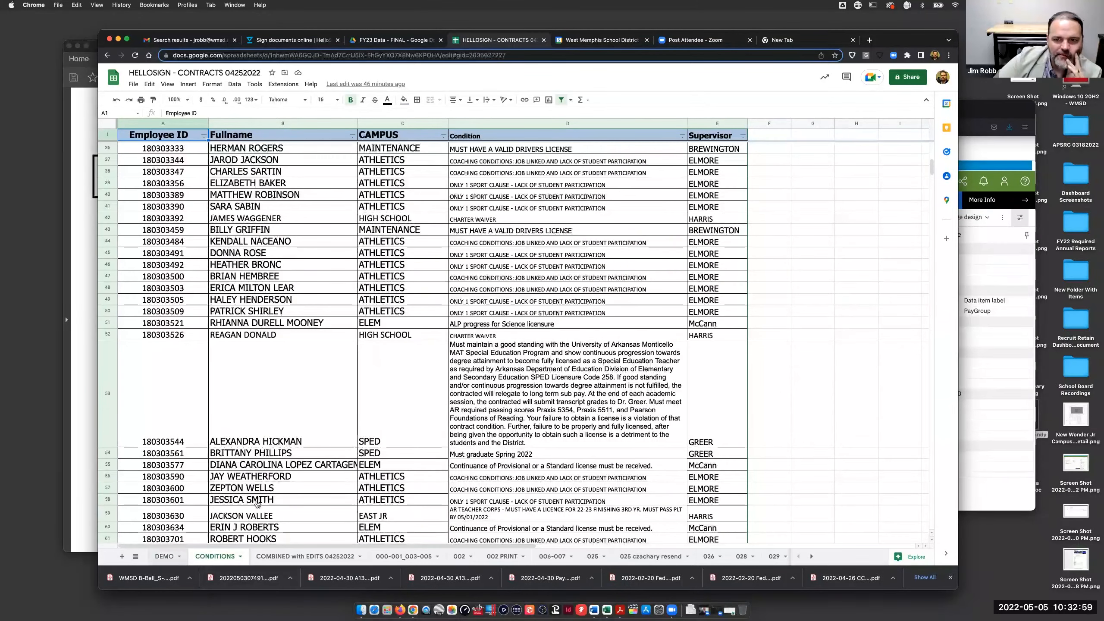
scroll(394, 215, "left", 10)
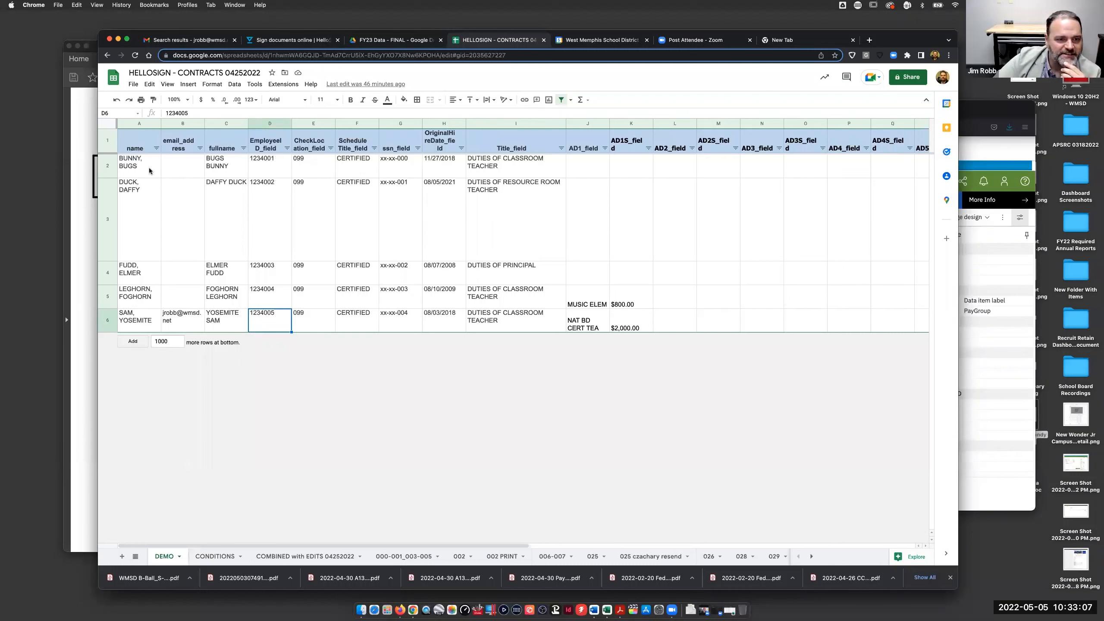
- Enter the first employee's email address in cell B2
left_click(183, 167)
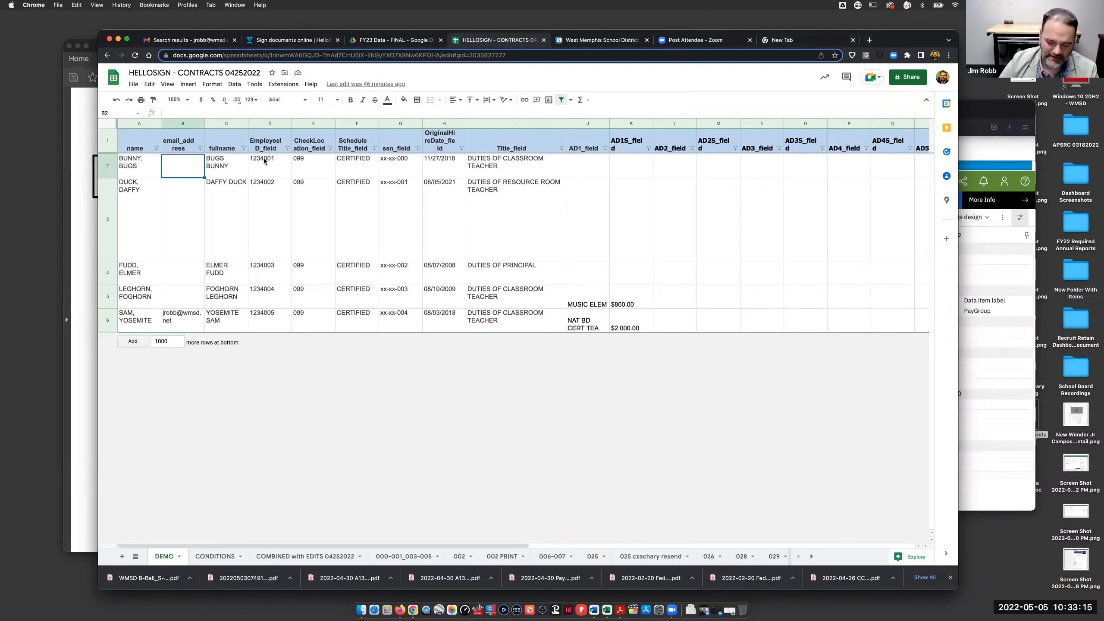
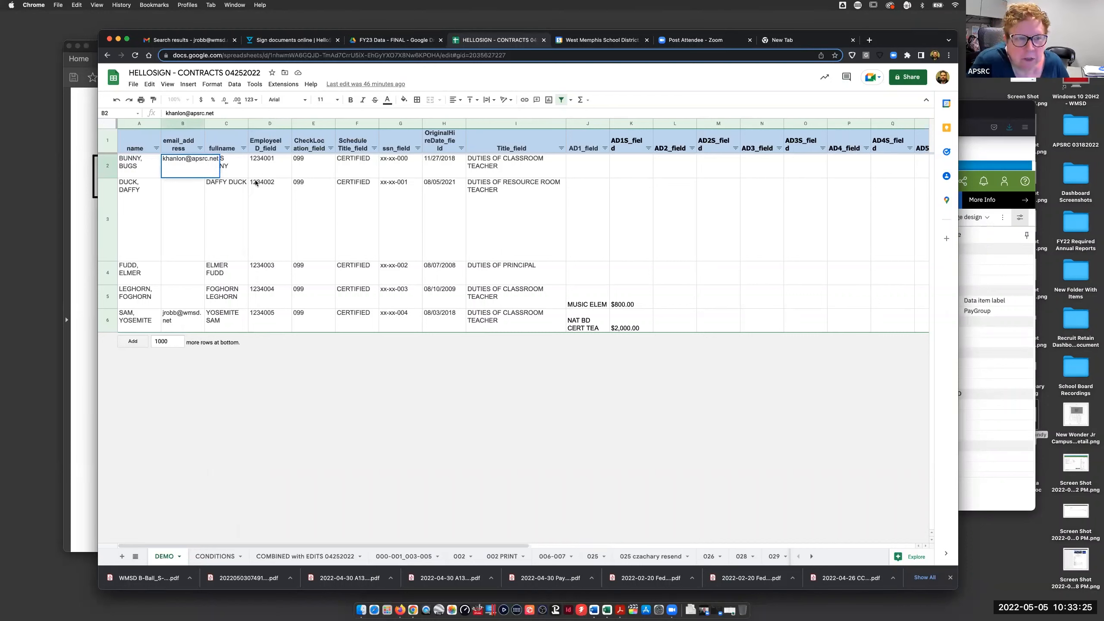
left_click(179, 206)
- Change the first employee's SALARY_field in W2 from $44,400.00 to $1000000
scroll(447, 170, "right", 10)
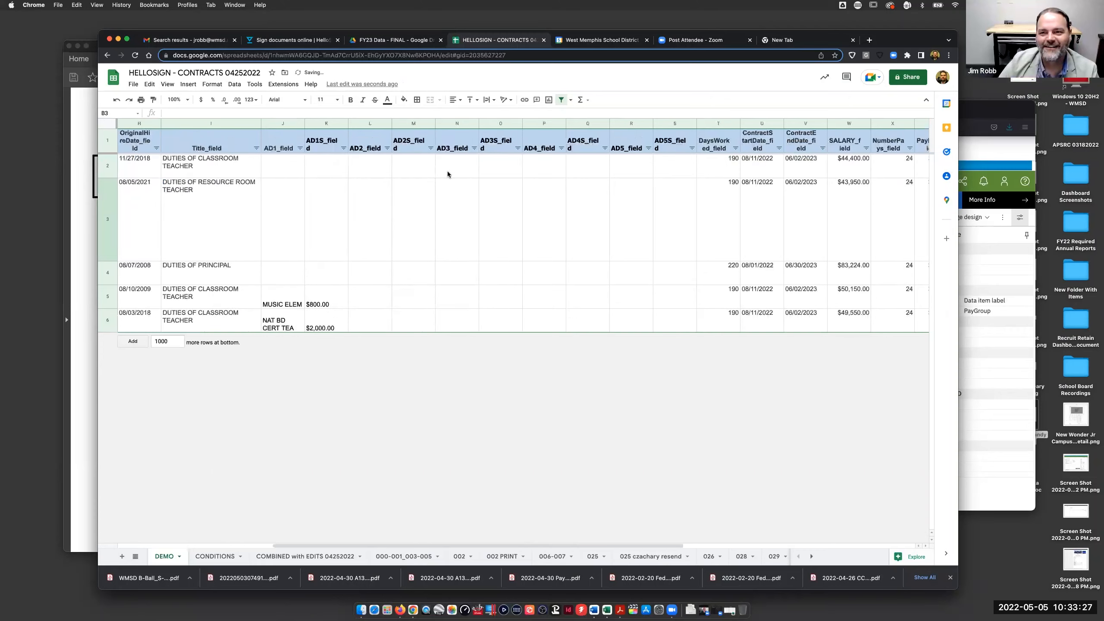
left_click(531, 169)
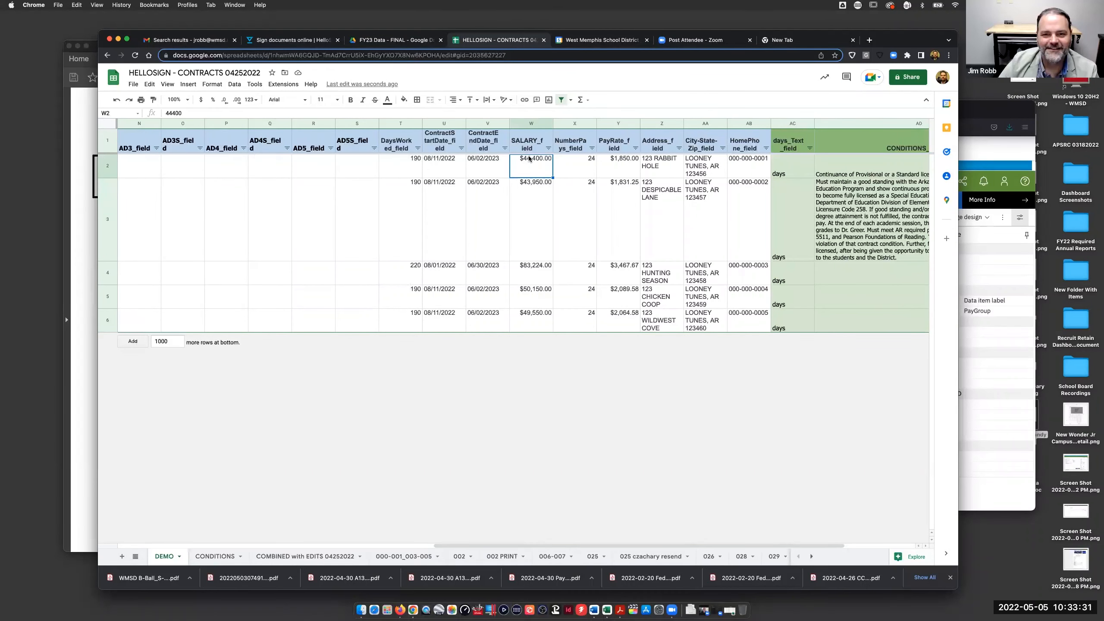
key("BackSpace")
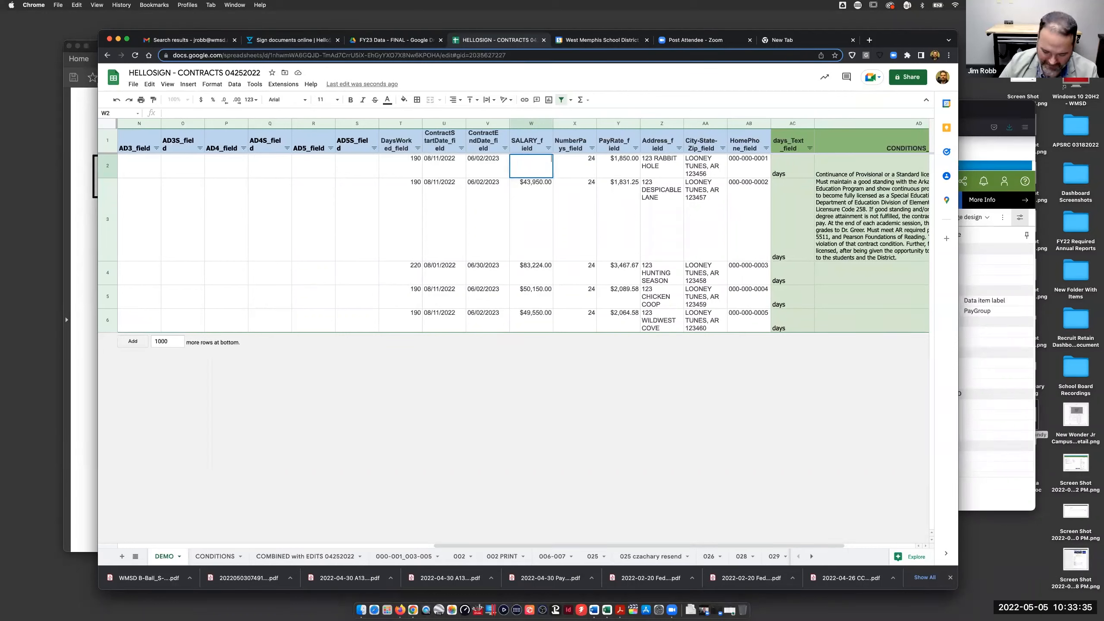
type("$10")
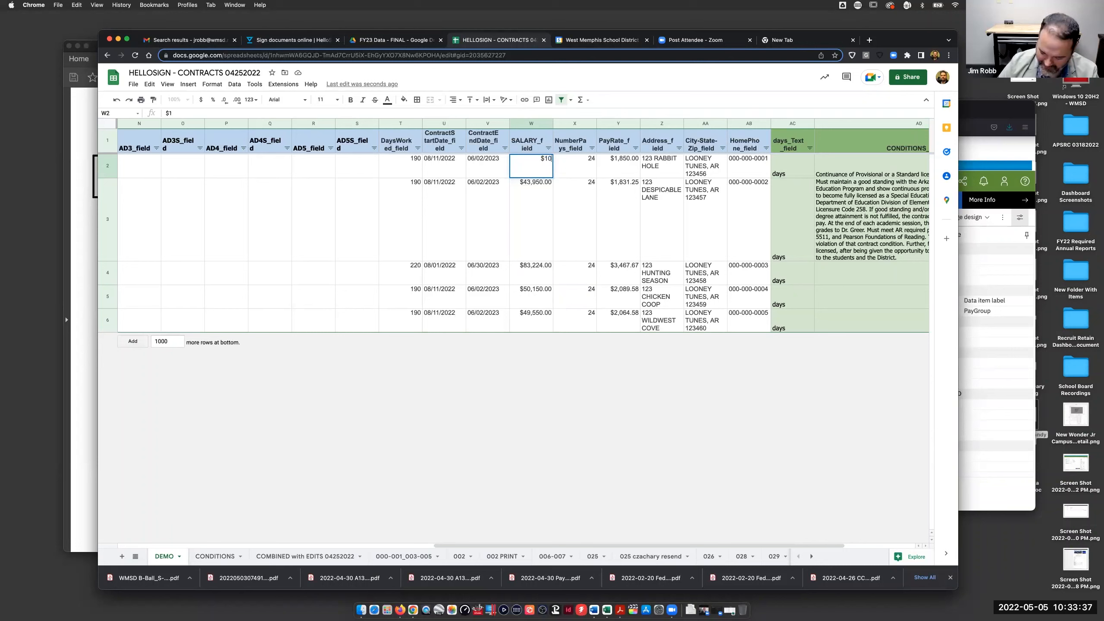
type("00000")
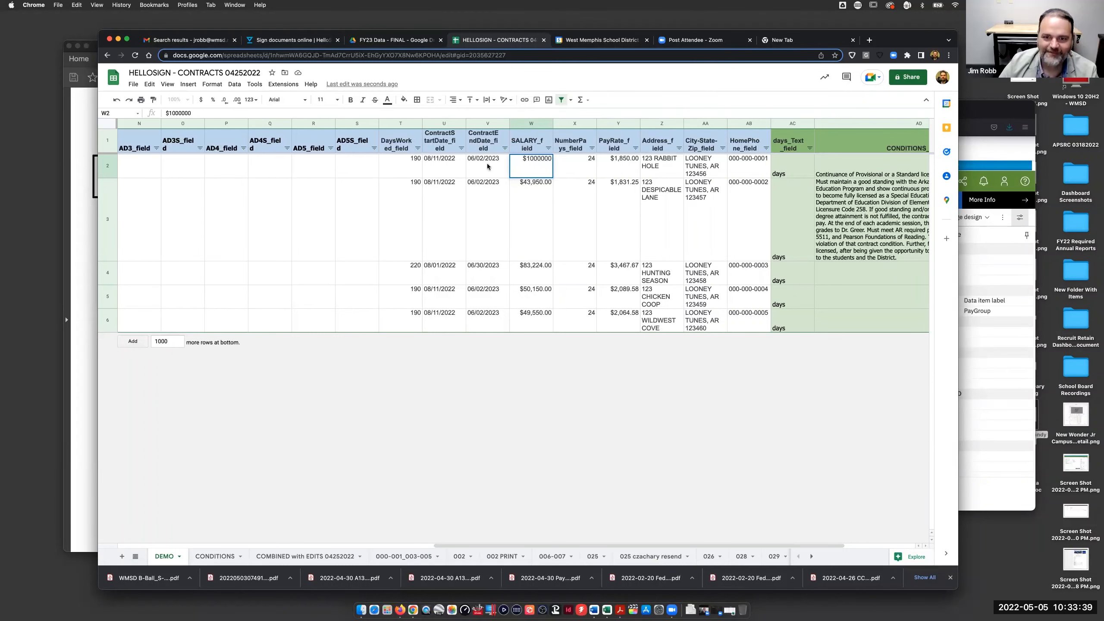
left_click(267, 213)
scroll(267, 204, "left", 10)
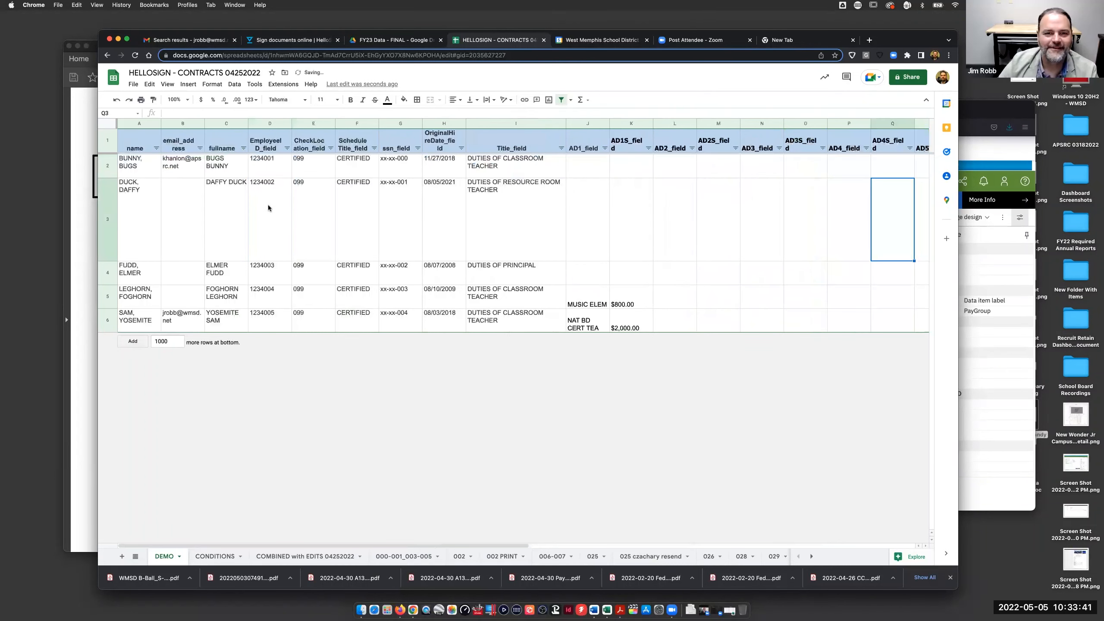
left_click(139, 167)
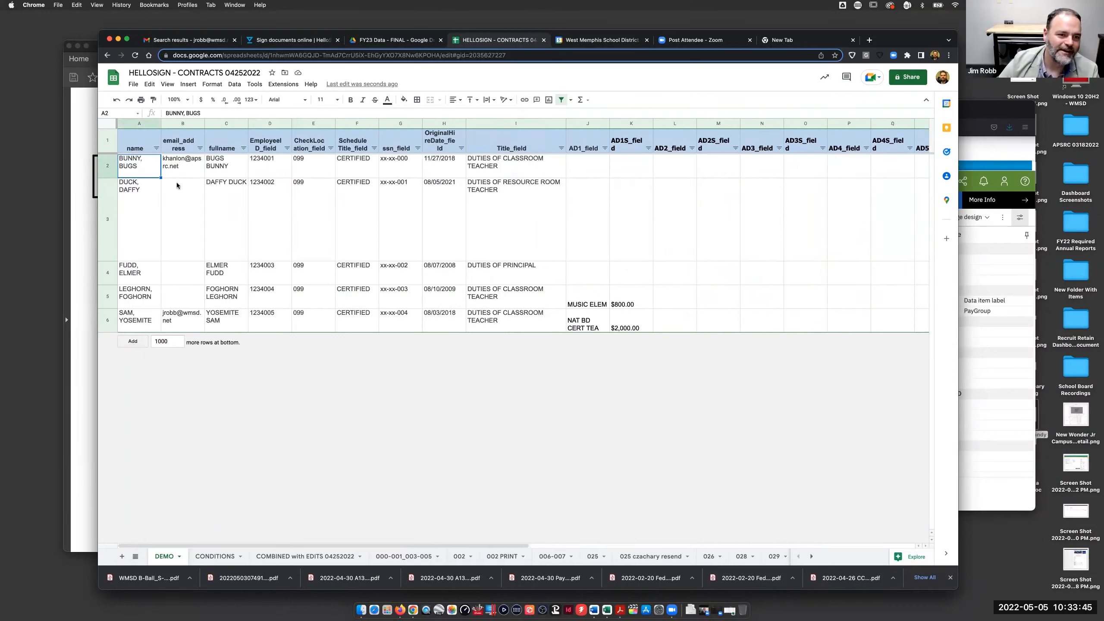
left_click(177, 215)
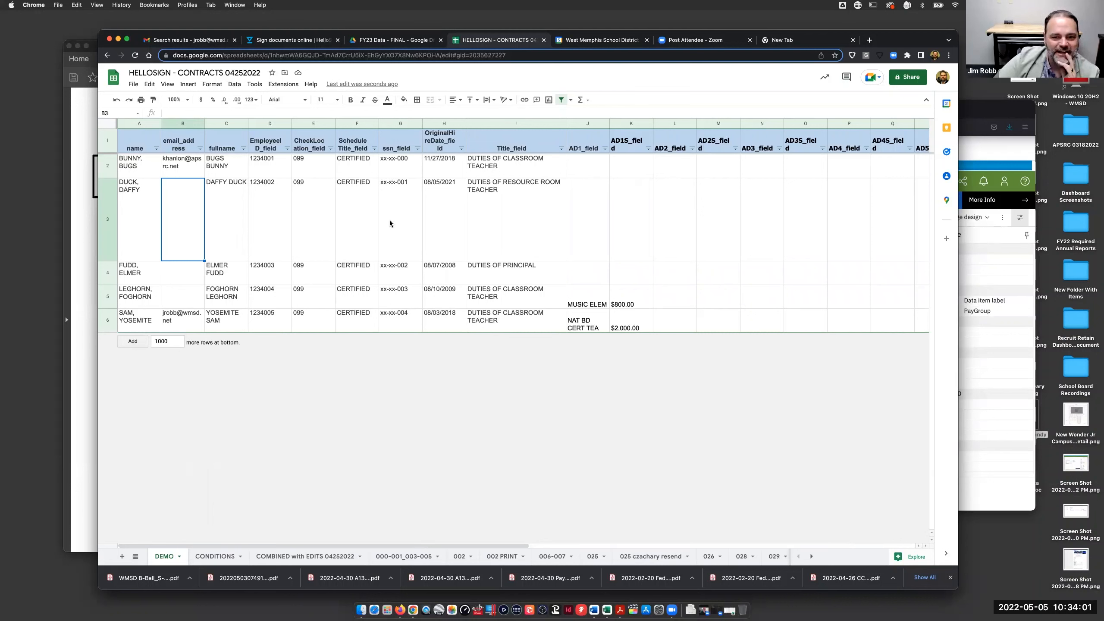
scroll(390, 223, "right", 10)
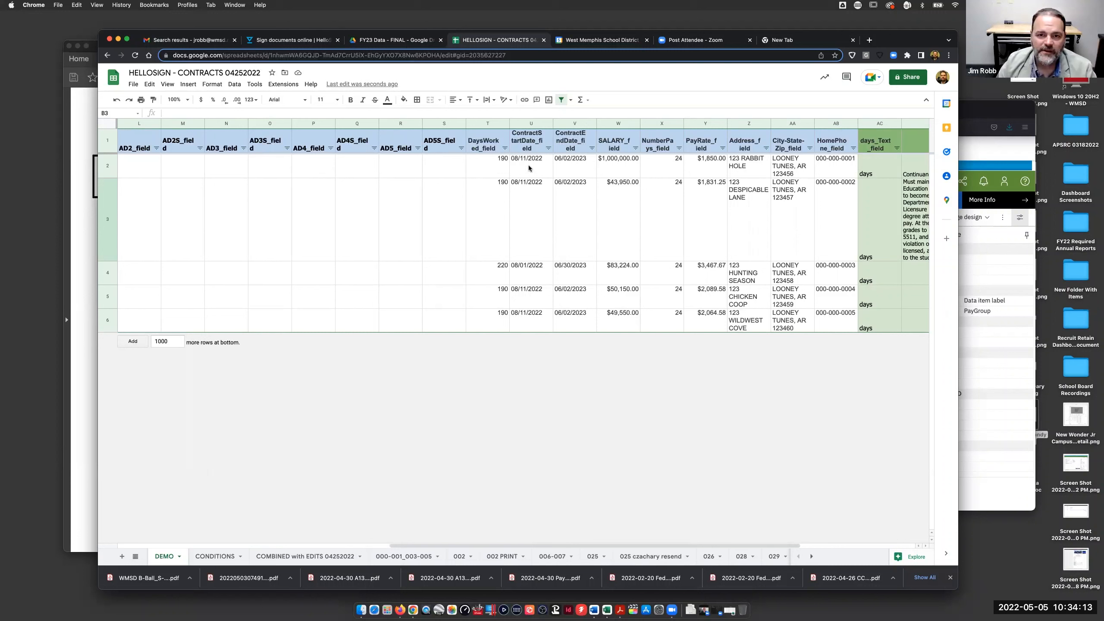
left_click(533, 166)
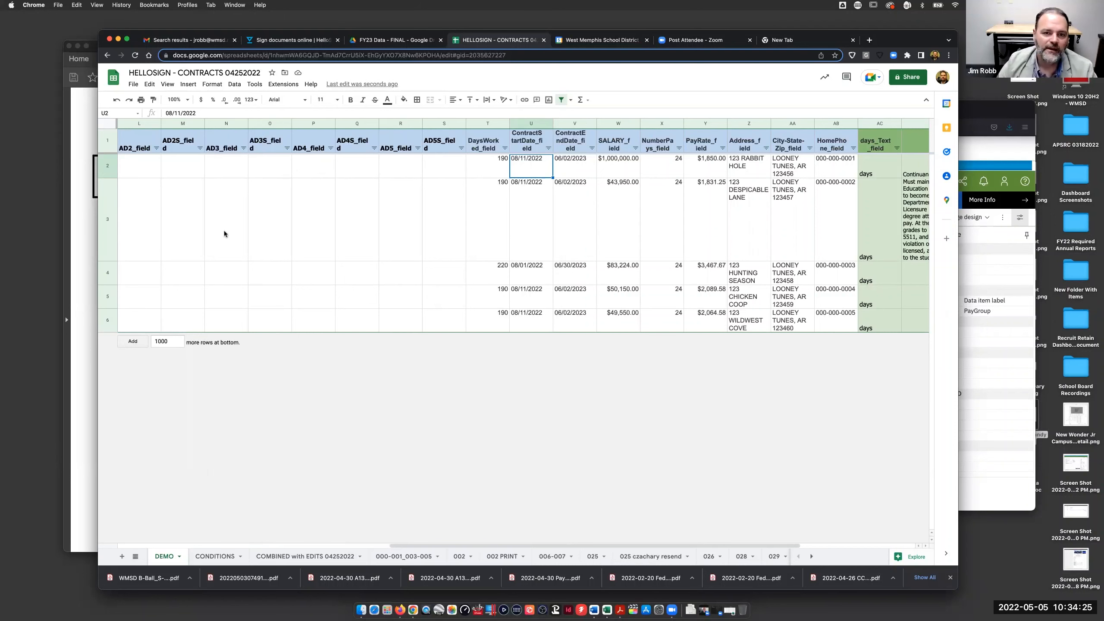
scroll(224, 231, "left", 10)
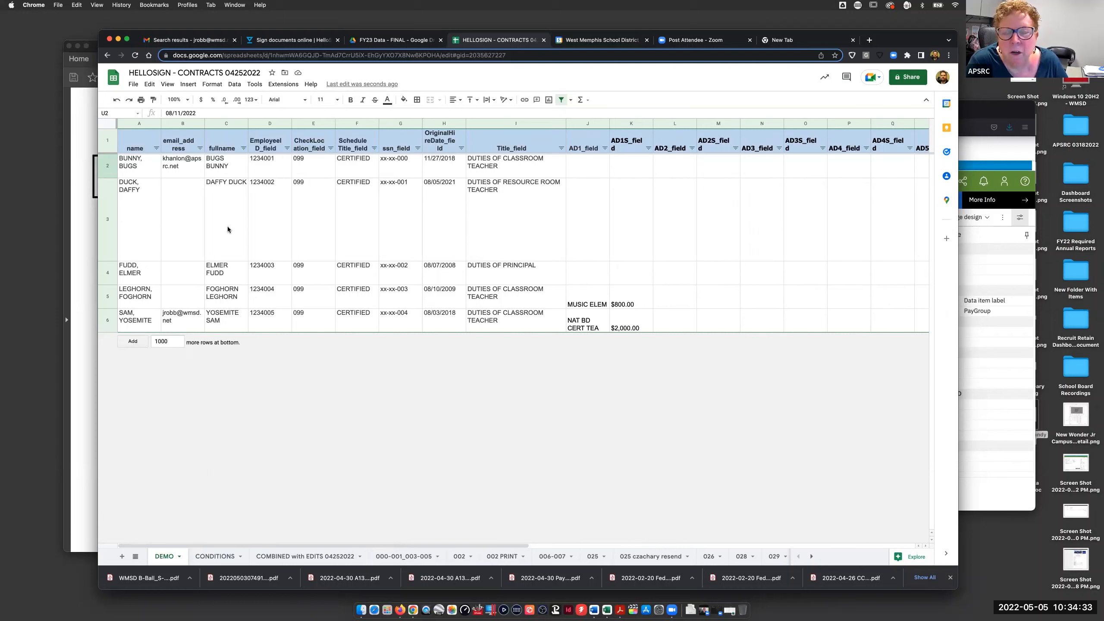
left_click(193, 213)
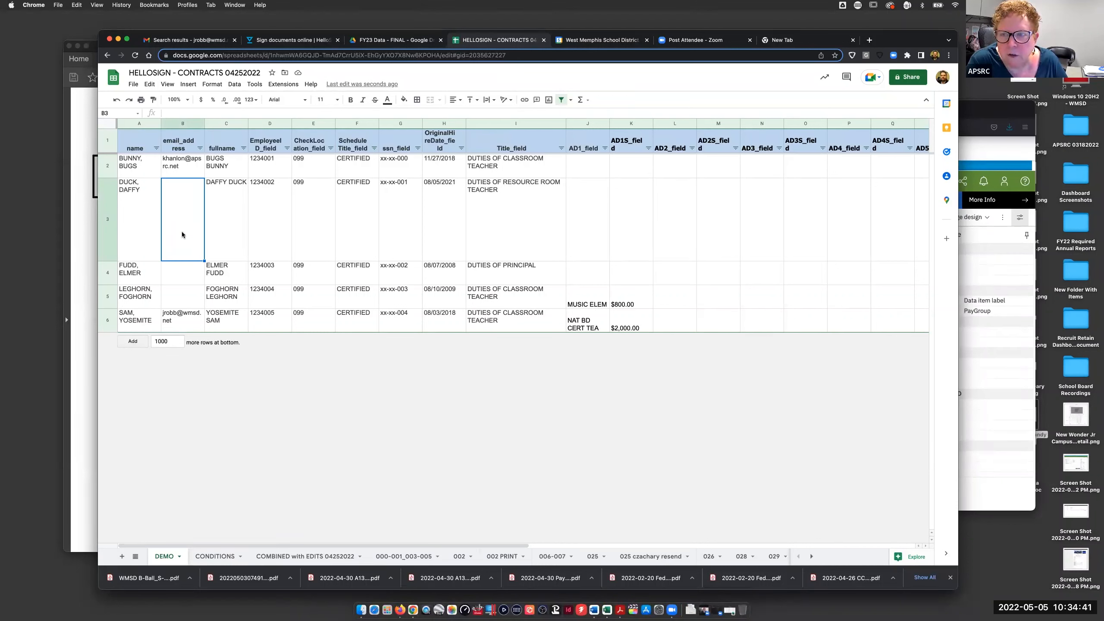
- Enter the row 3 employee's email address in cell B3
type("t")
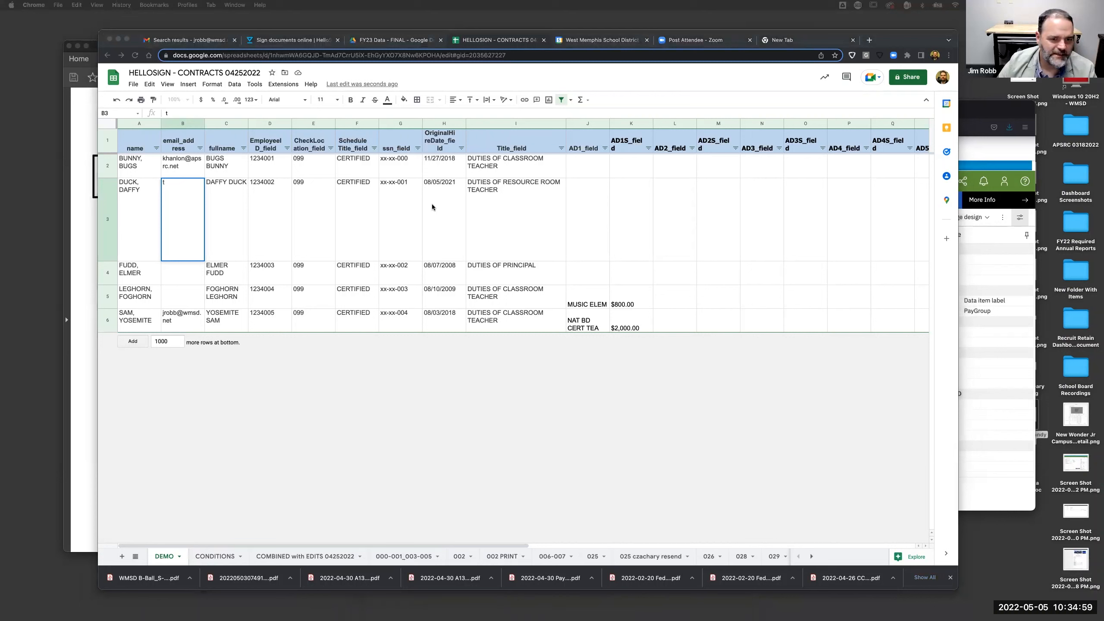
left_click(188, 208)
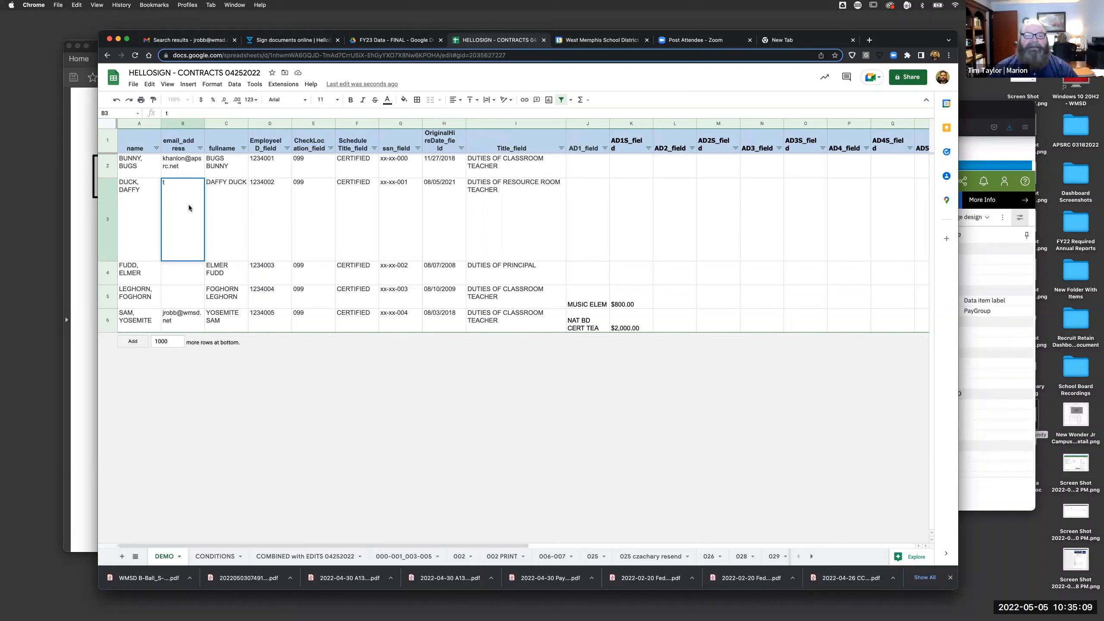
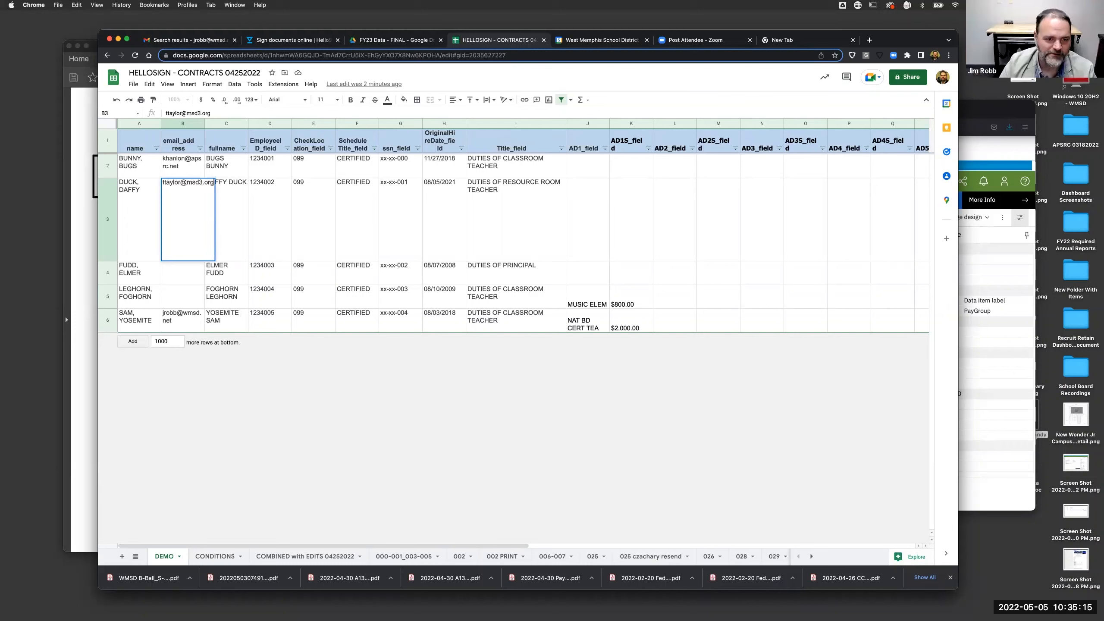
key("Return")
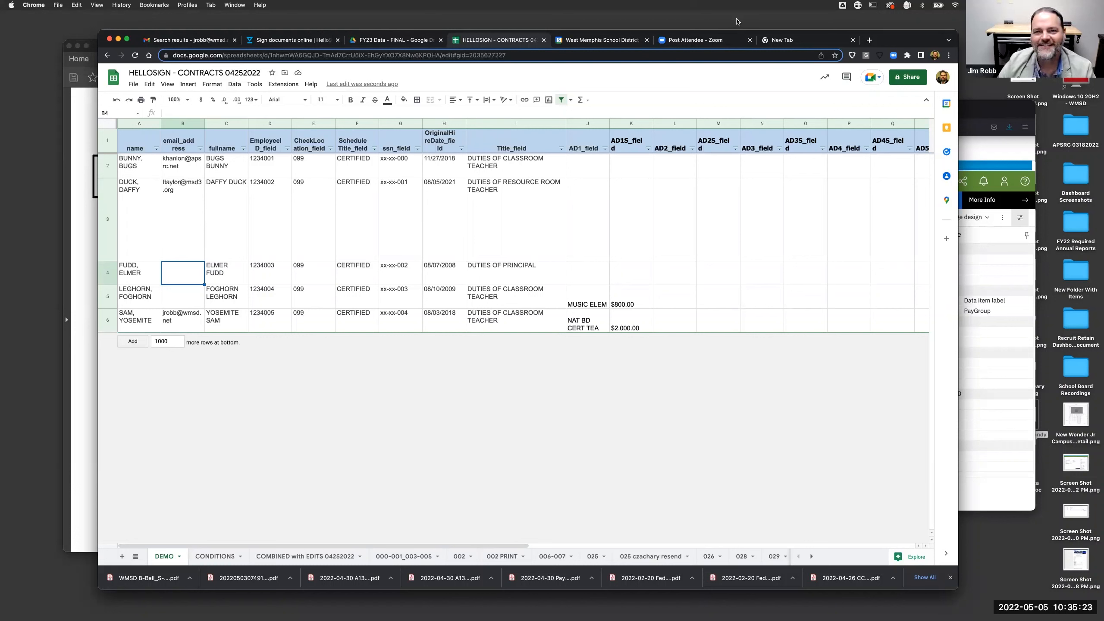
- Enter the row 4 employee's email address in B4
mouse_move(729, 615)
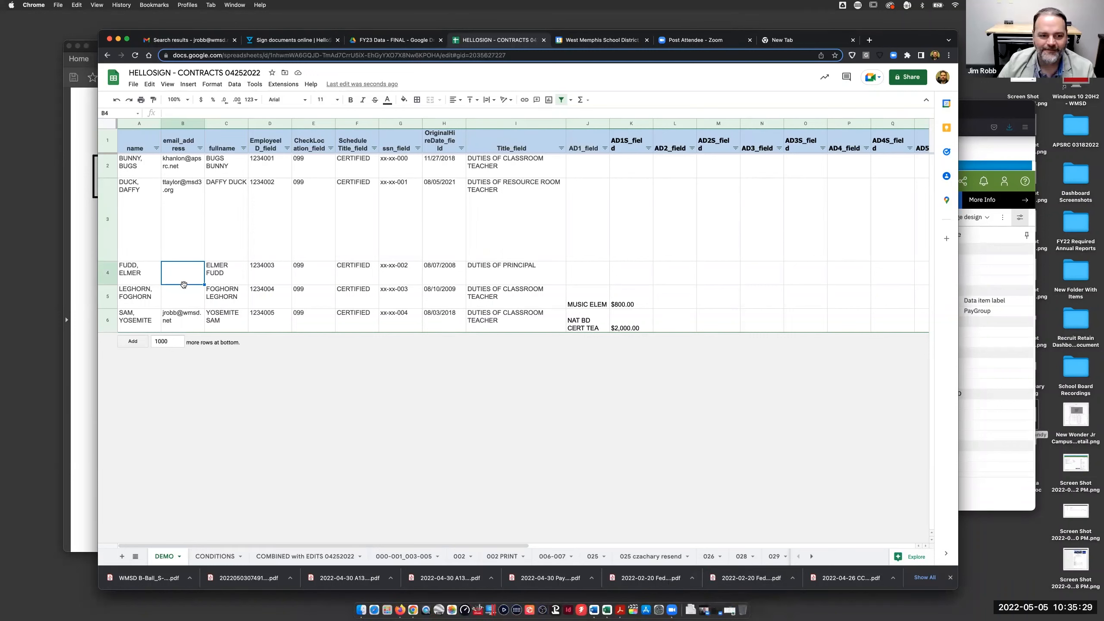
type("k")
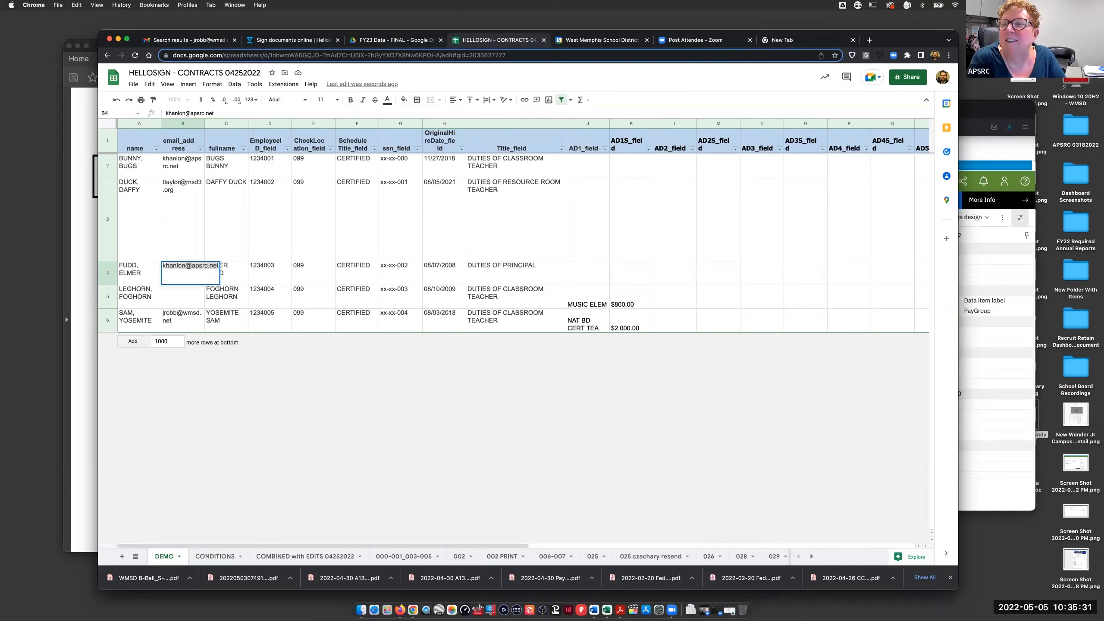
type("w")
key("BackSpace")
key("BackSpace")
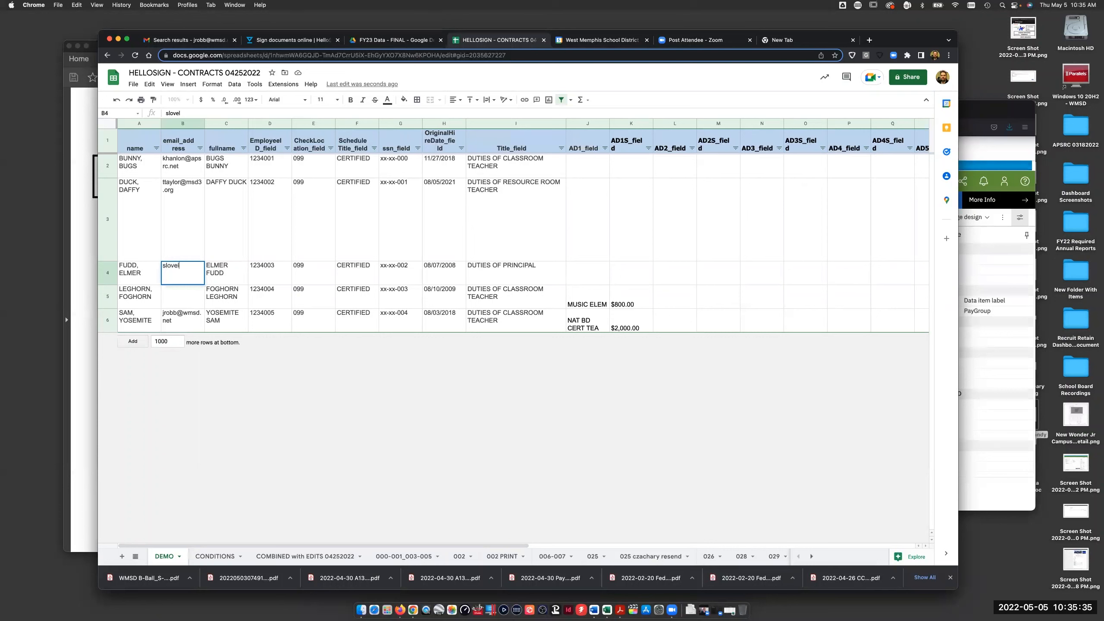
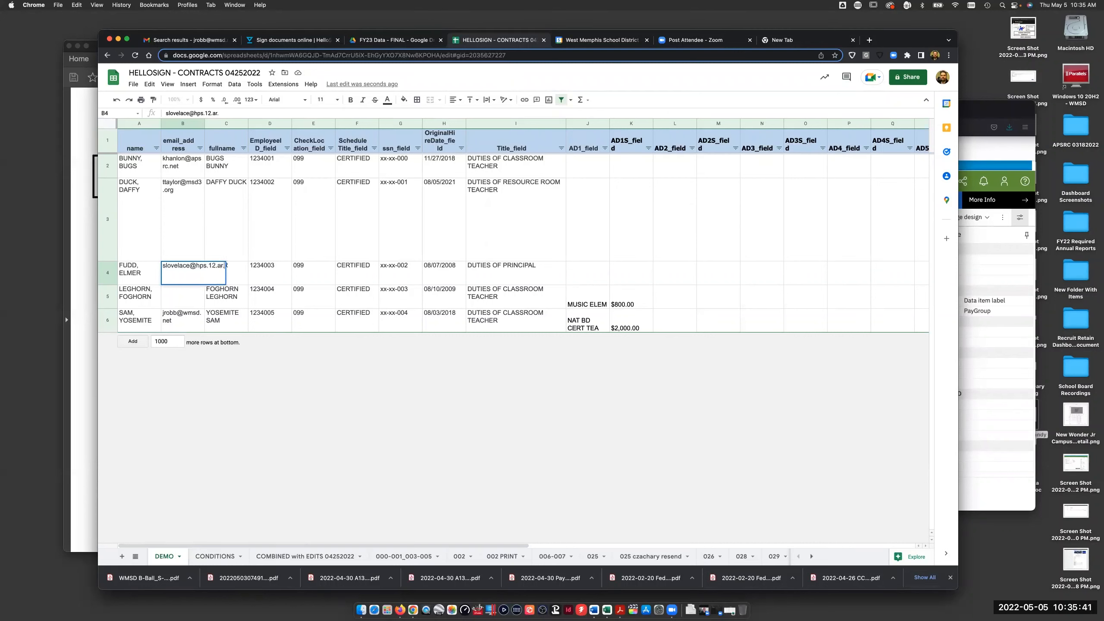
key("Return")
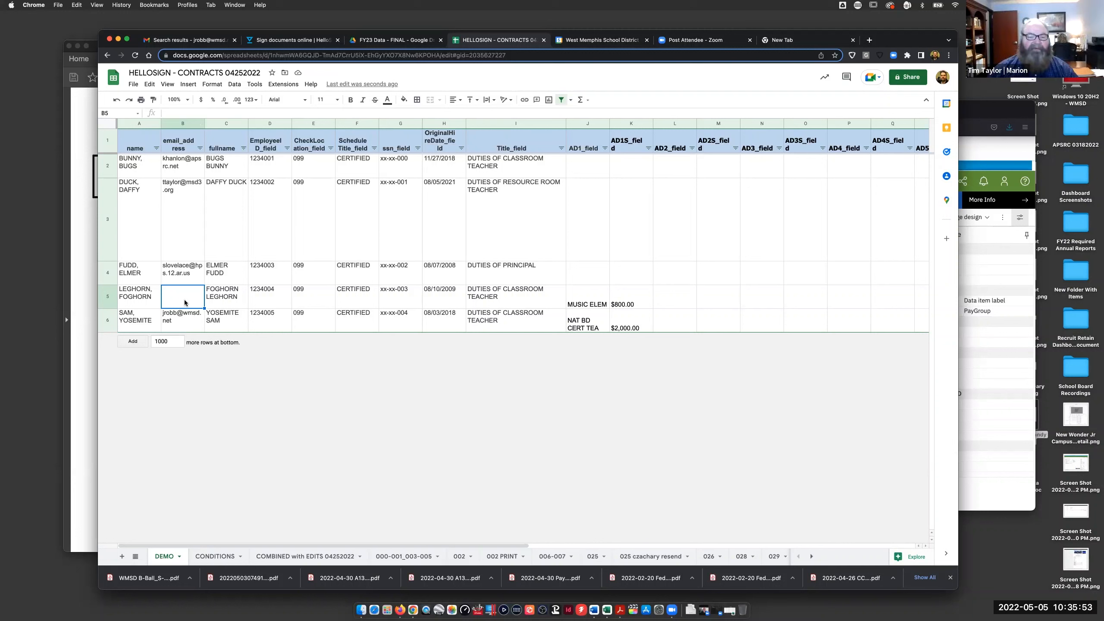
- Fix B4's domain to the k12 form and enter the row 5 employee's email in B5
left_click(170, 273)
double_click(203, 265)
left_click(210, 265)
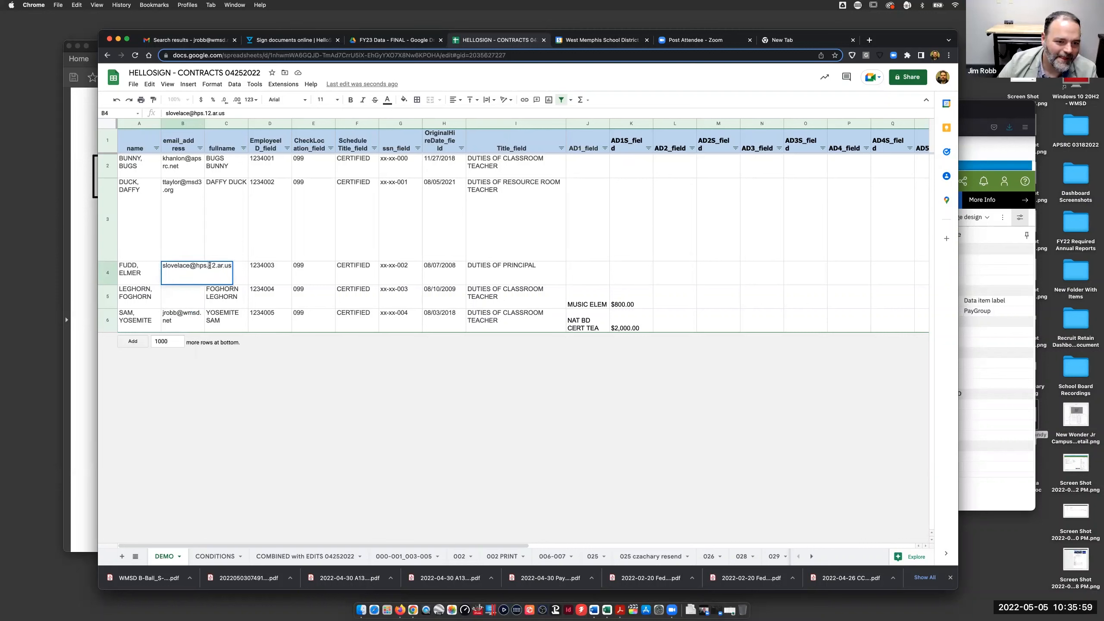
type("k")
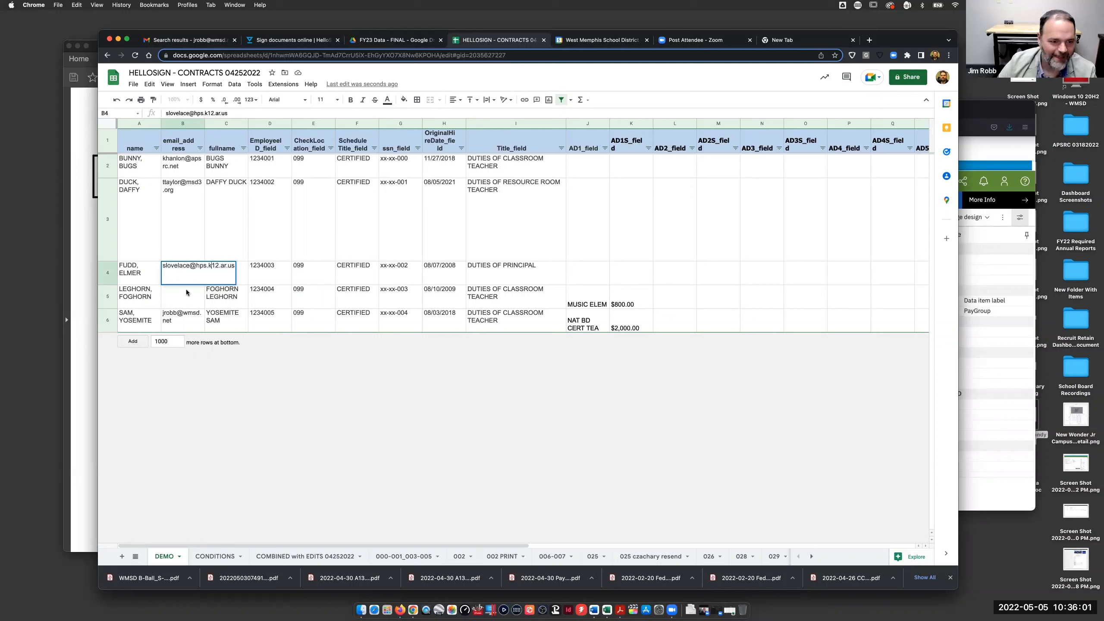
left_click(185, 289)
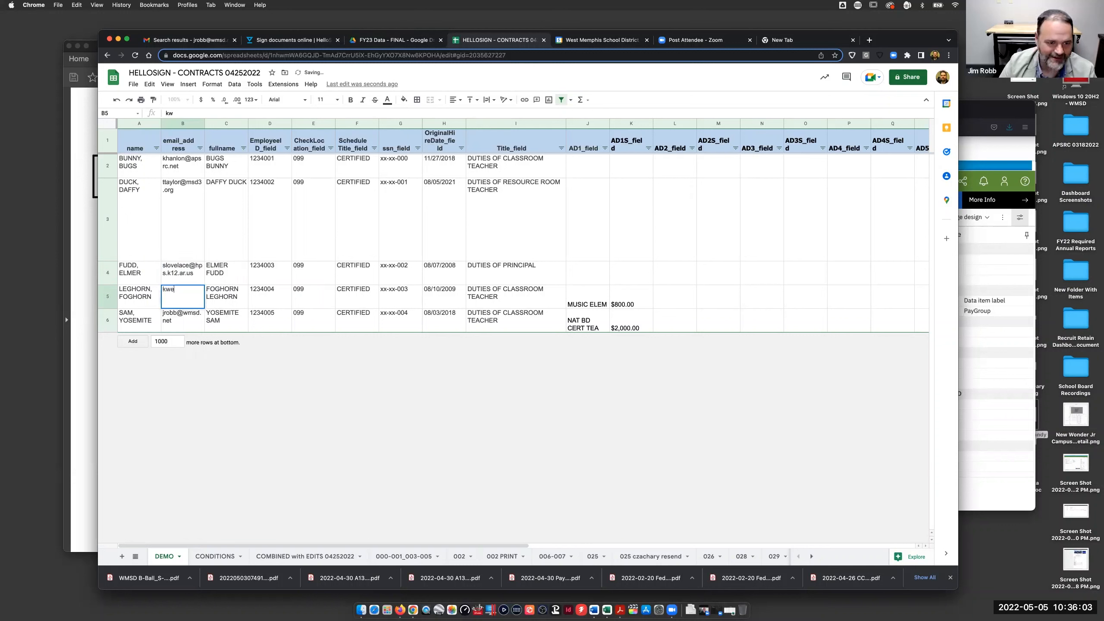
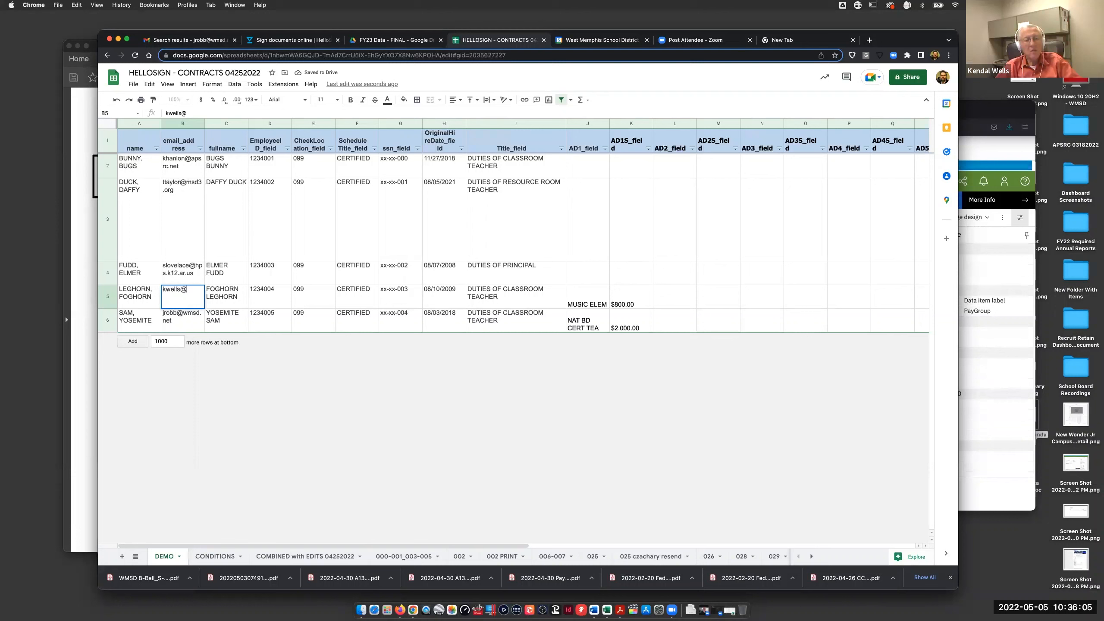
key("Return")
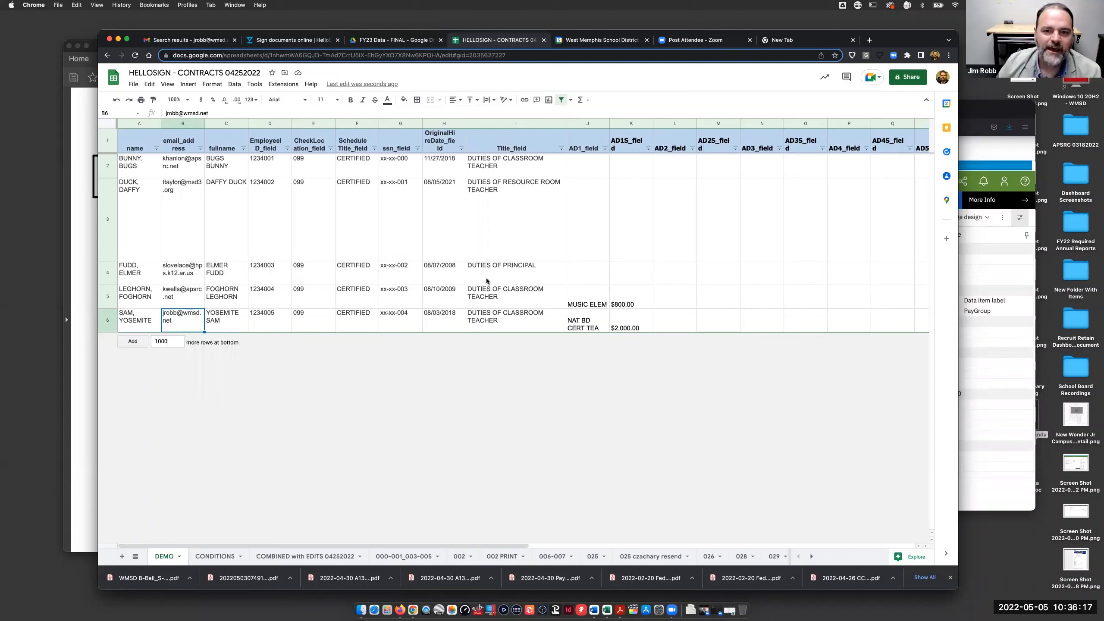
- Retype the first employee's GivenDate_field in AE2 as 05/05/2022
scroll(487, 279, "right", 10)
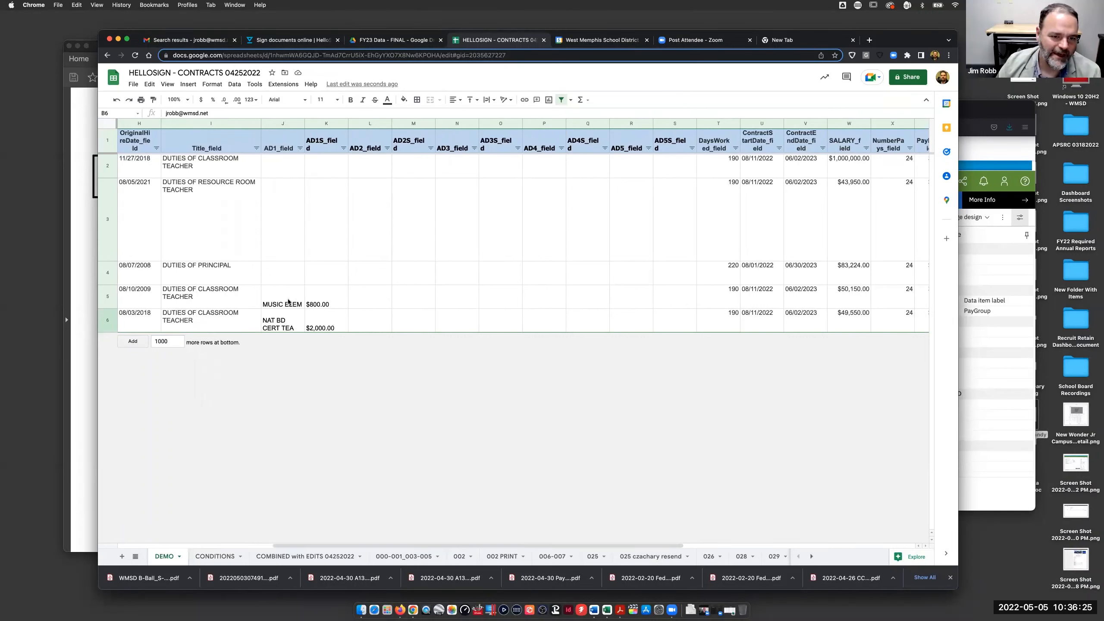
scroll(527, 289, "right", 10)
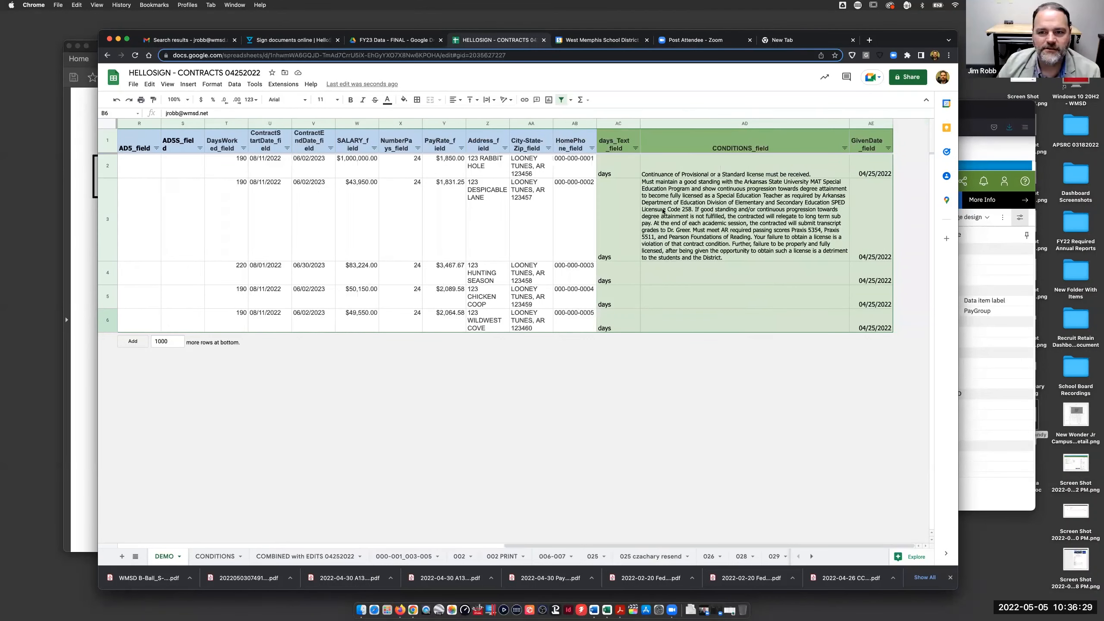
scroll(663, 211, "left", 15)
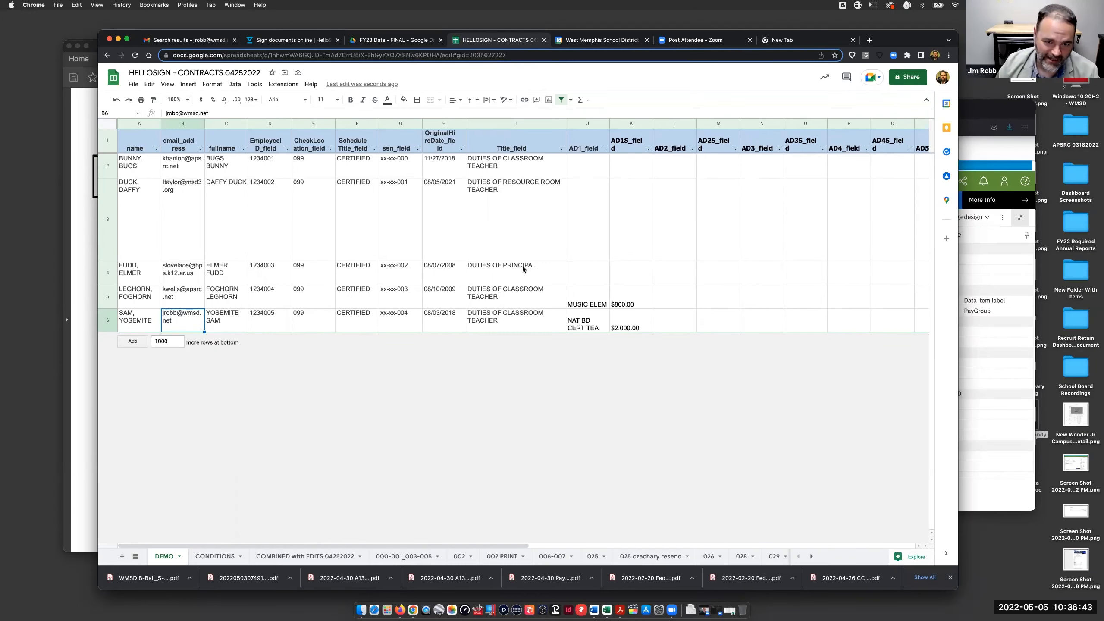
scroll(523, 266, "right", 15)
scroll(523, 269, "right", 1)
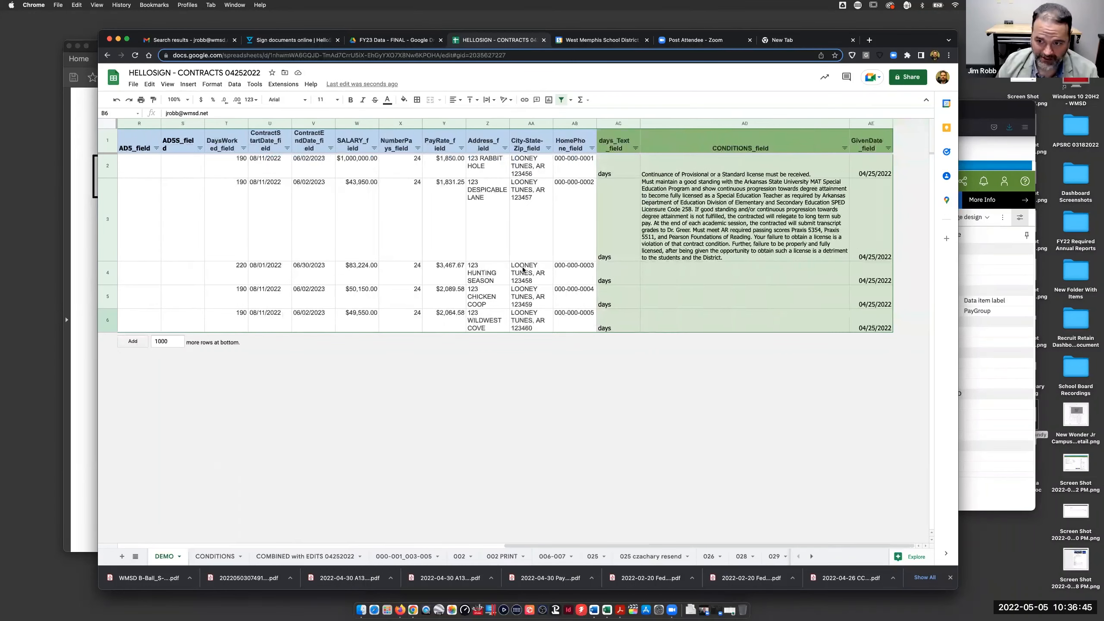
scroll(522, 269, "left", 15)
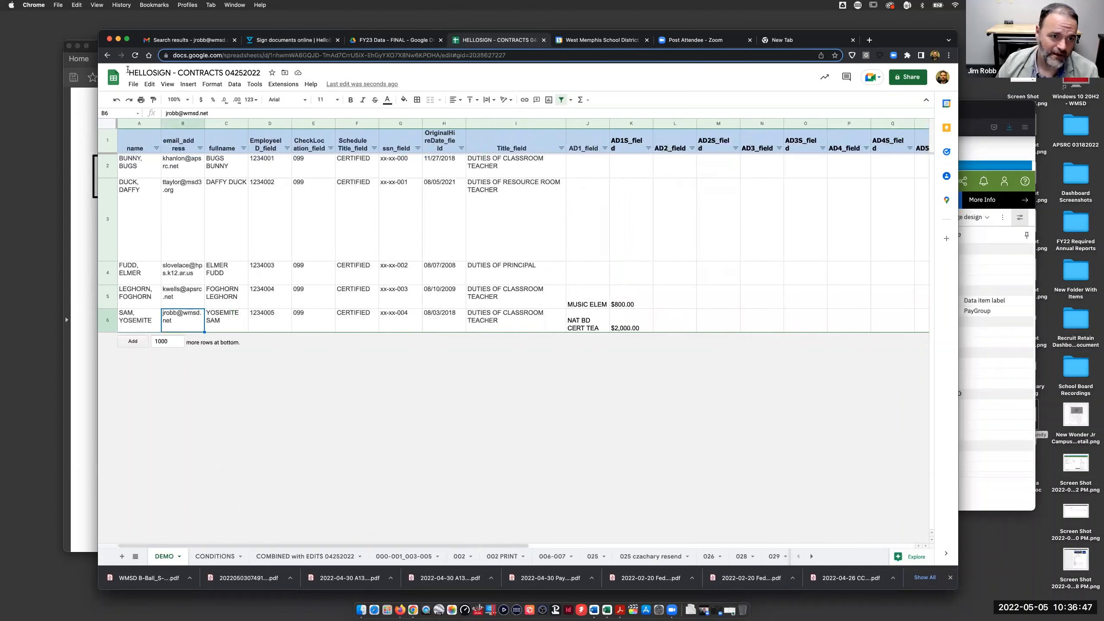
scroll(707, 244, "right", 15)
left_click(871, 166)
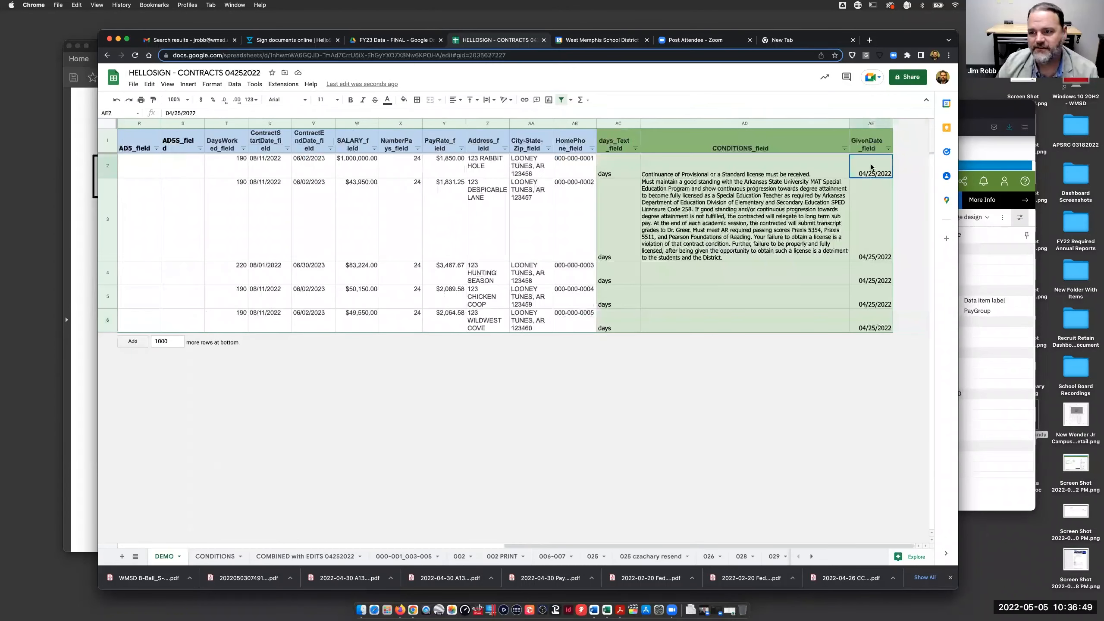
type("05/05/")
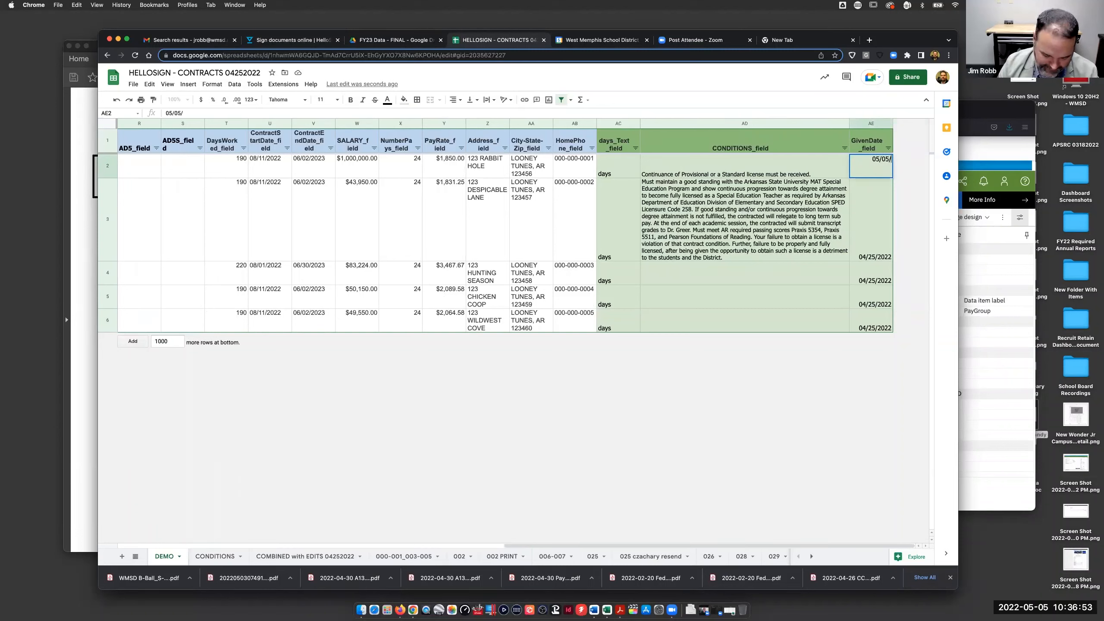
type("2022")
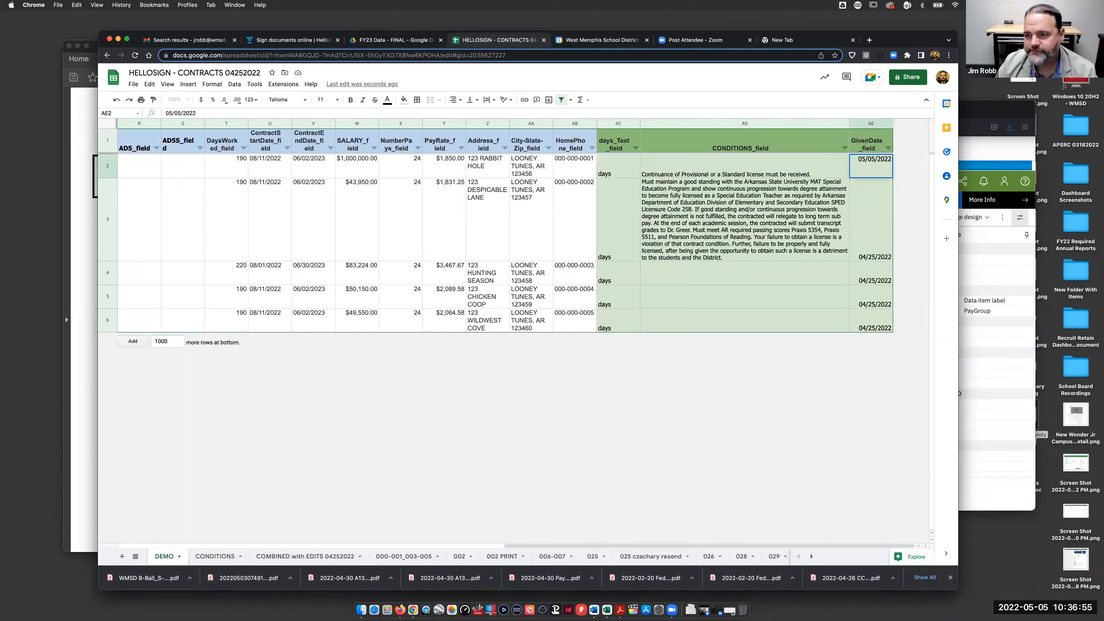
- Copy 05/05/2022 into every GivenDate_field cell, AE2 through AE6
left_click(809, 210)
left_click(886, 173)
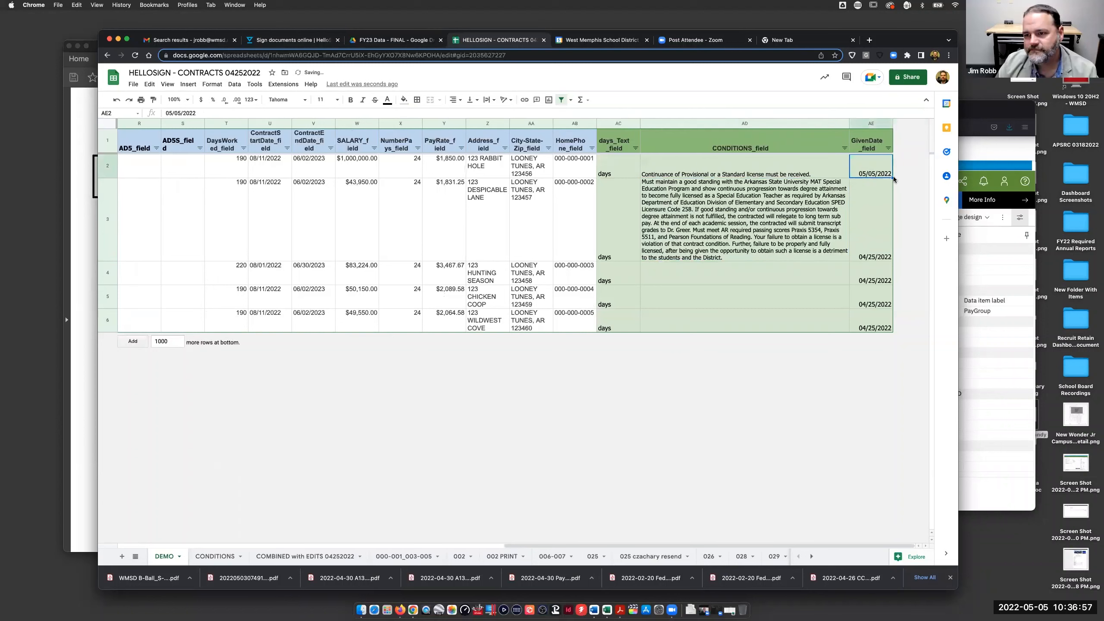
left_click_drag(892, 177, 889, 331)
left_click(880, 172)
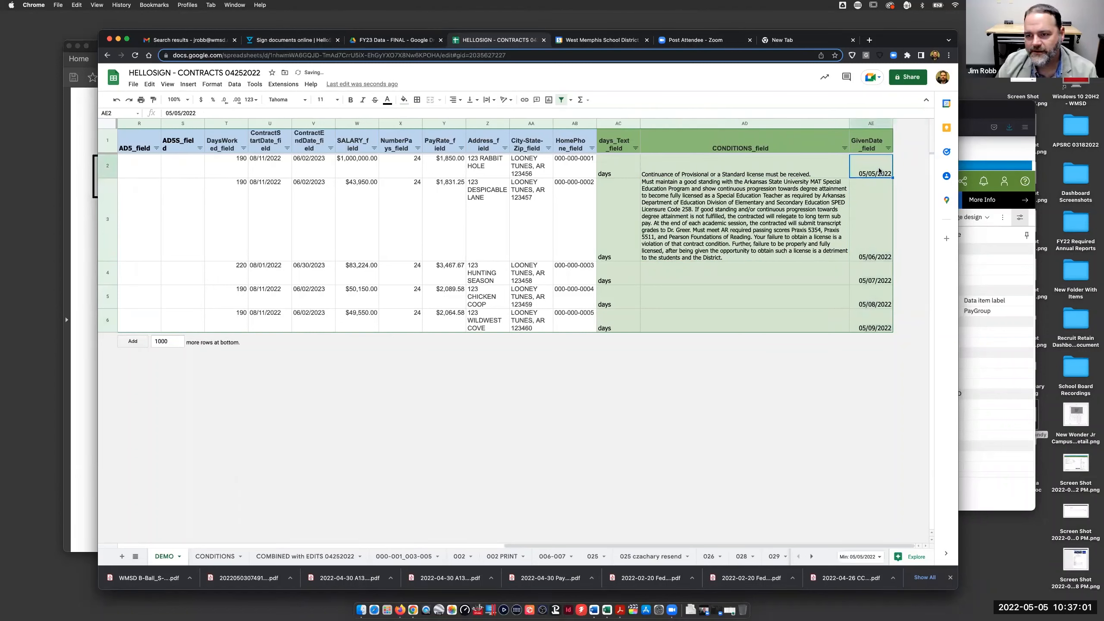
key("cmd+c")
left_click_drag(874, 190, 888, 321)
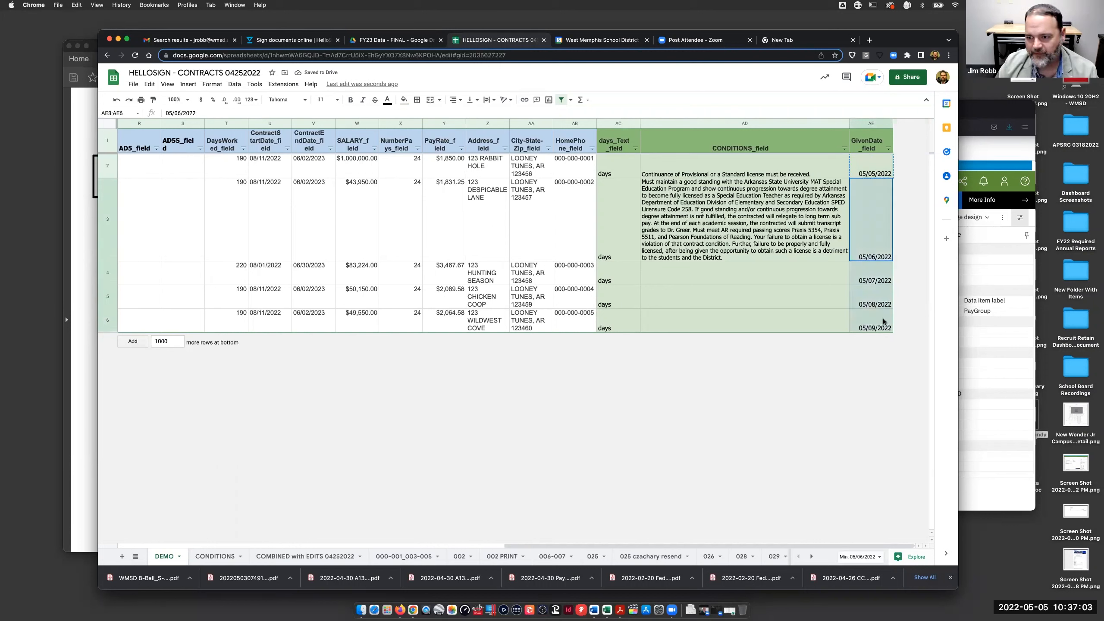
key("cmd+v")
left_click(838, 326)
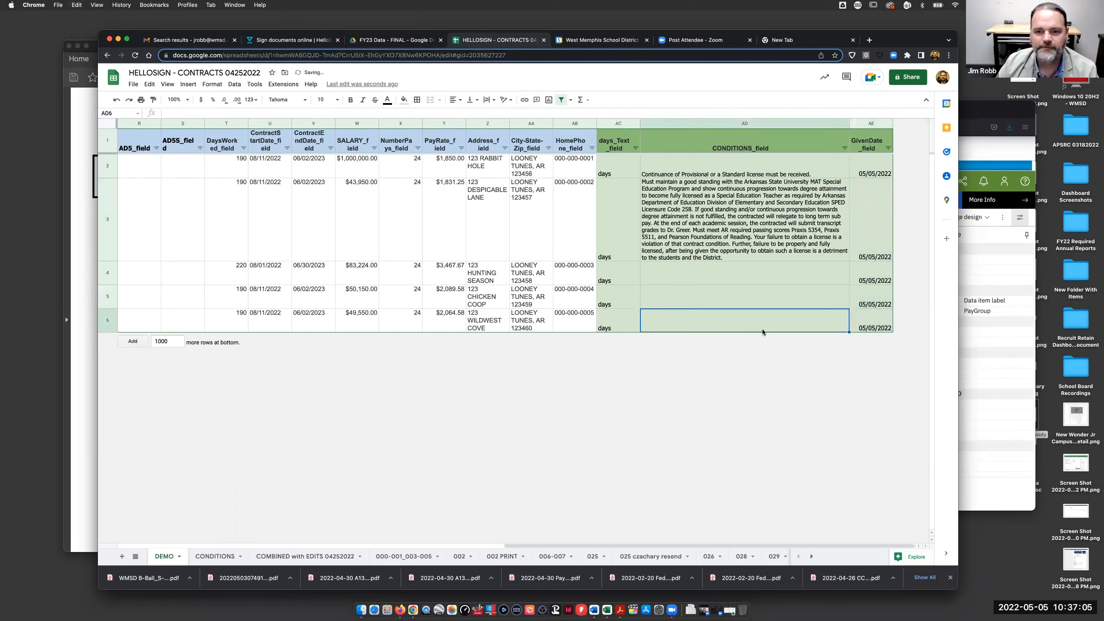
- Download the DEMO sheet as a .csv file and return to HelloSign
left_click(133, 84)
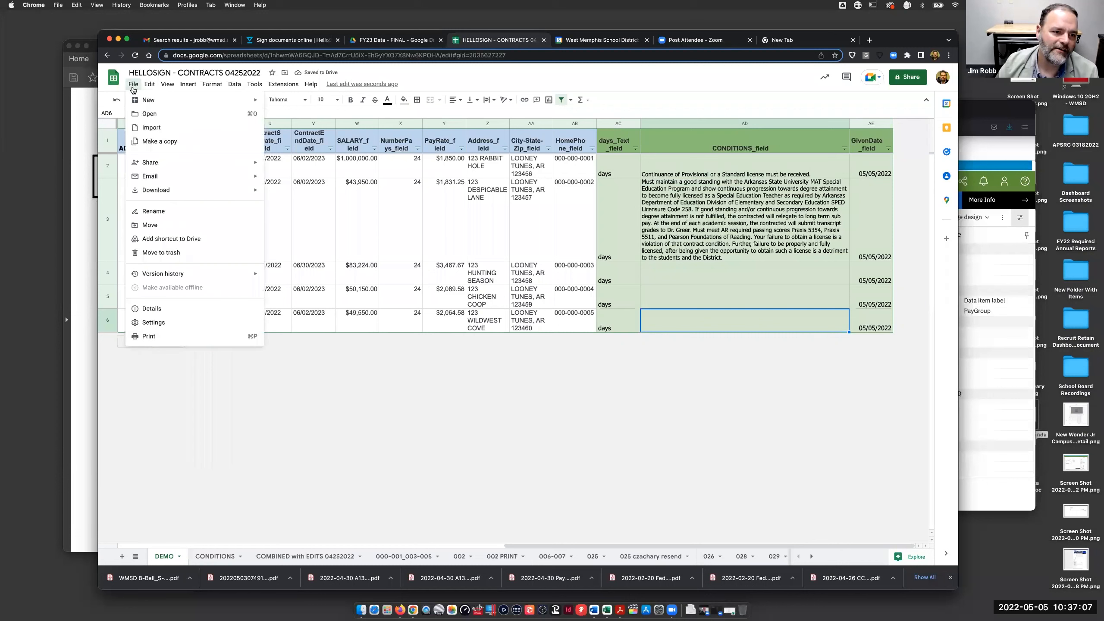
mouse_move(159, 190)
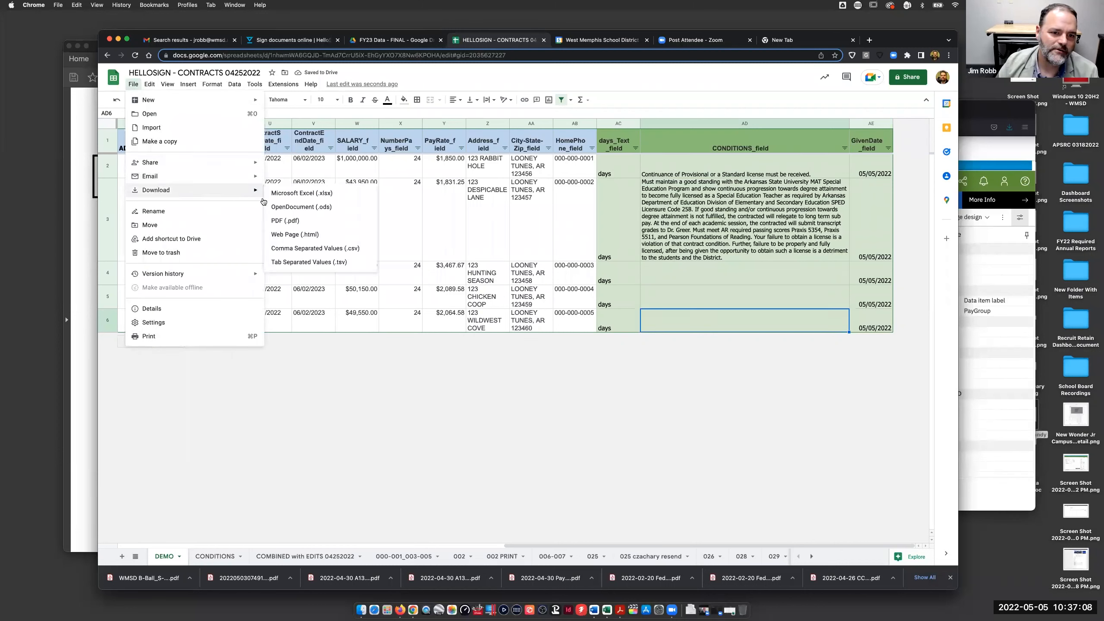
left_click(288, 247)
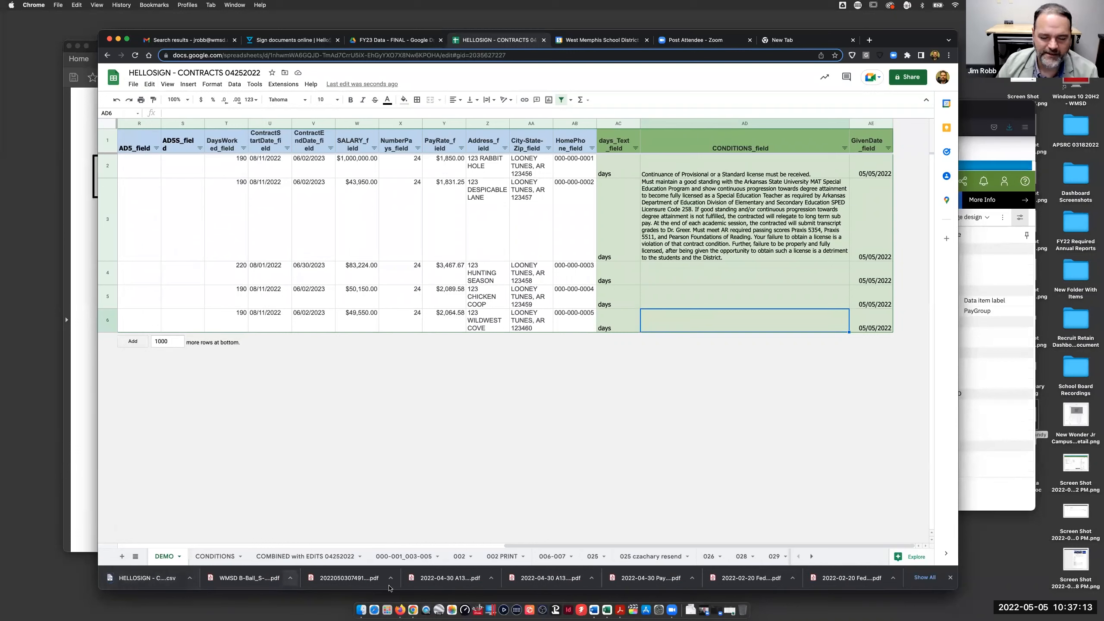
left_click(413, 603)
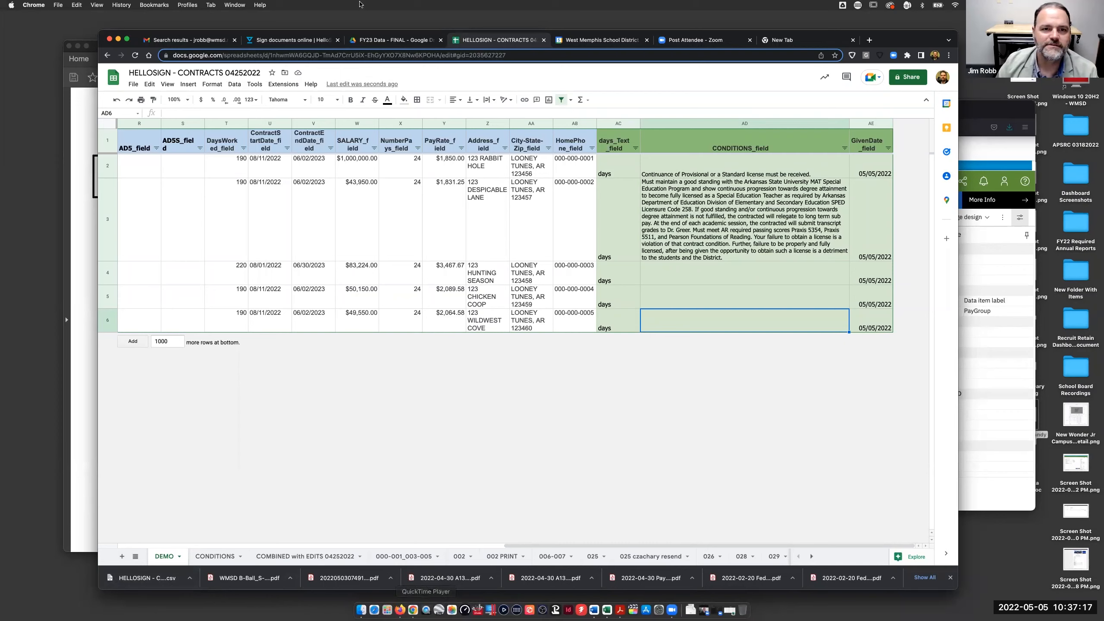
left_click(282, 43)
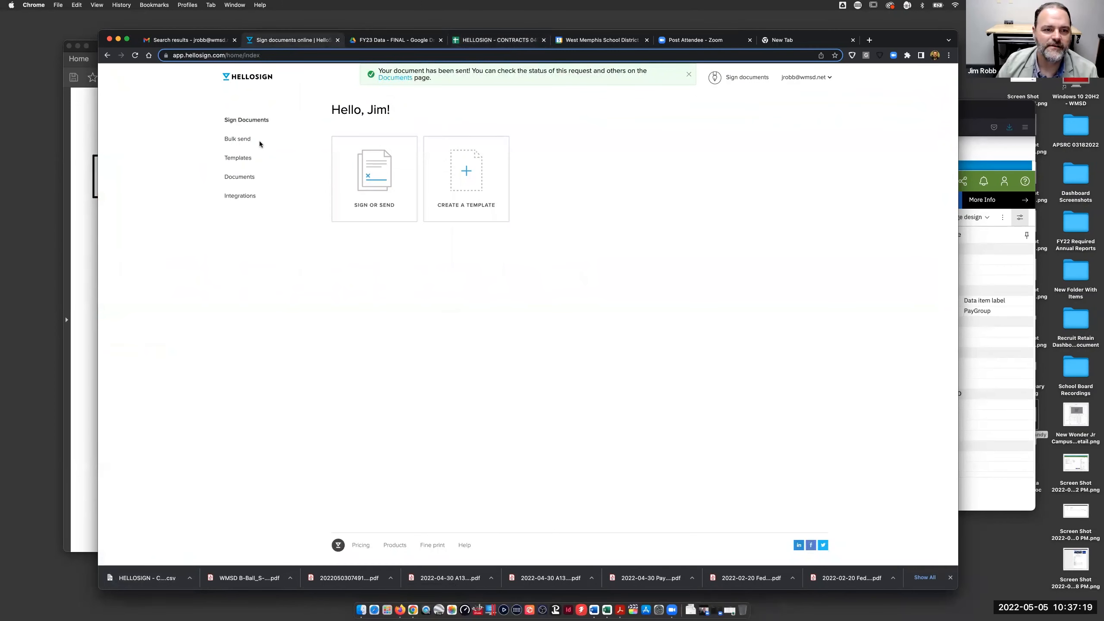
- Start a bulk send from the MANUAL contract template and continue past document selection
left_click(237, 139)
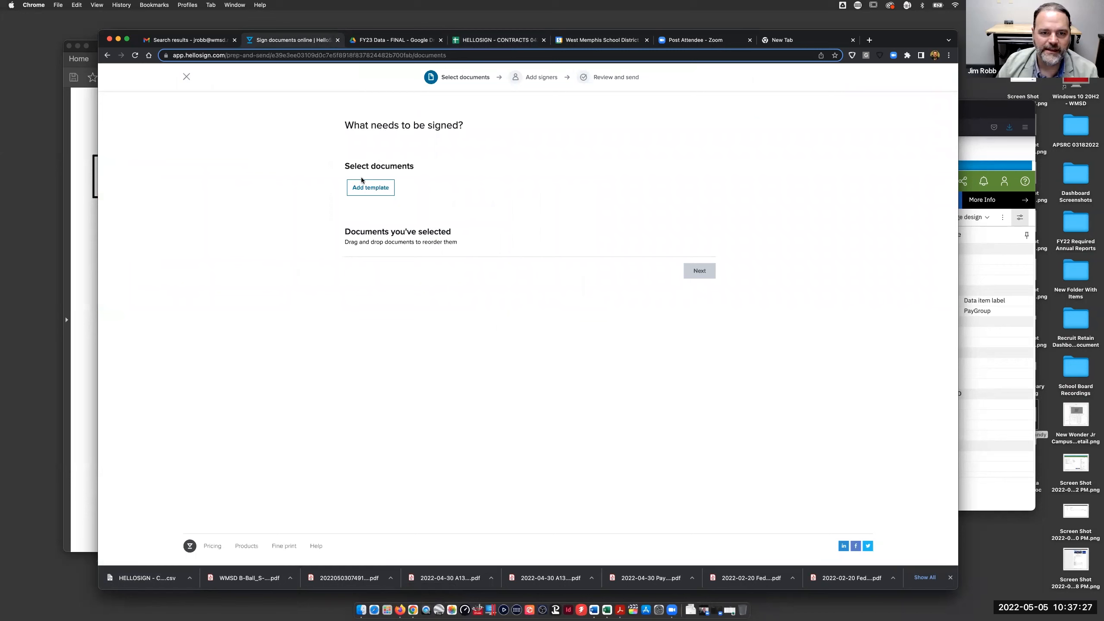
left_click(186, 77)
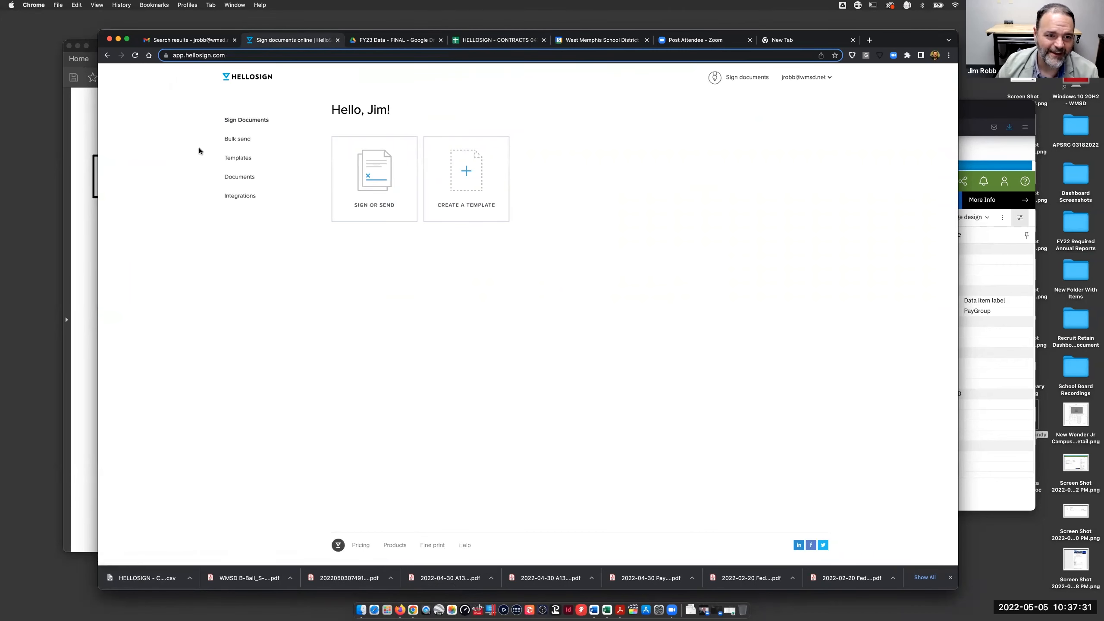
left_click(244, 162)
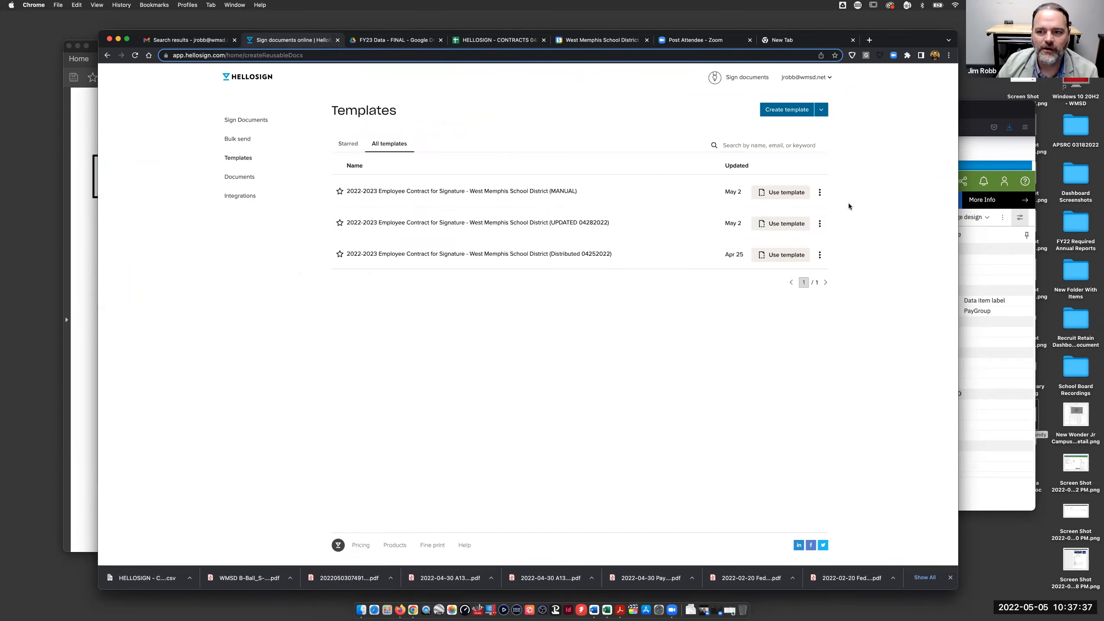
left_click(819, 194)
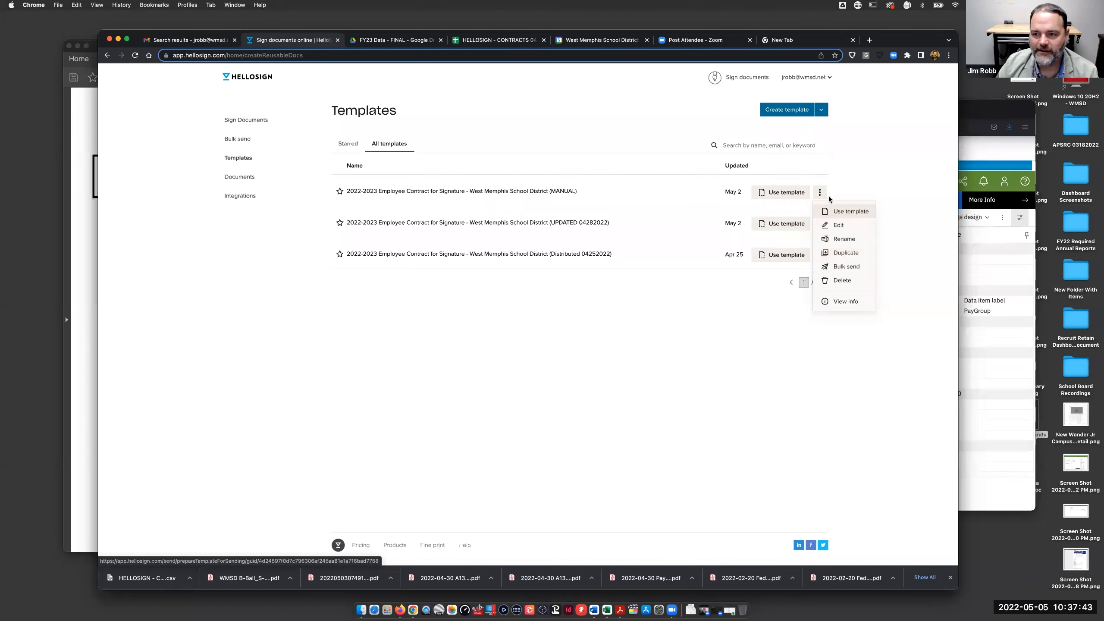
left_click(841, 266)
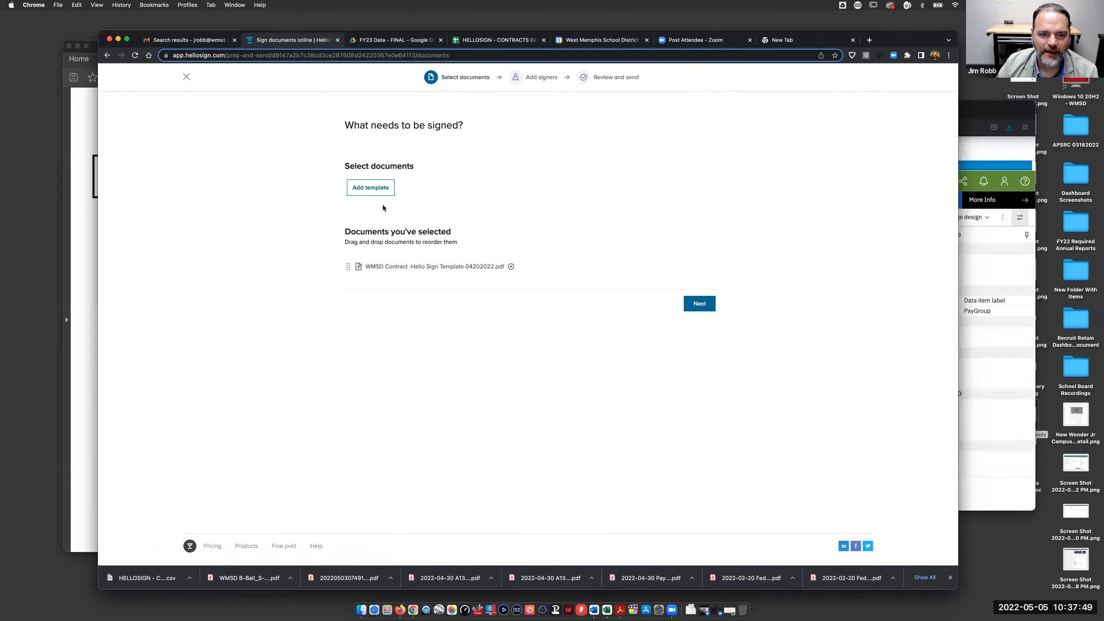
left_click(698, 304)
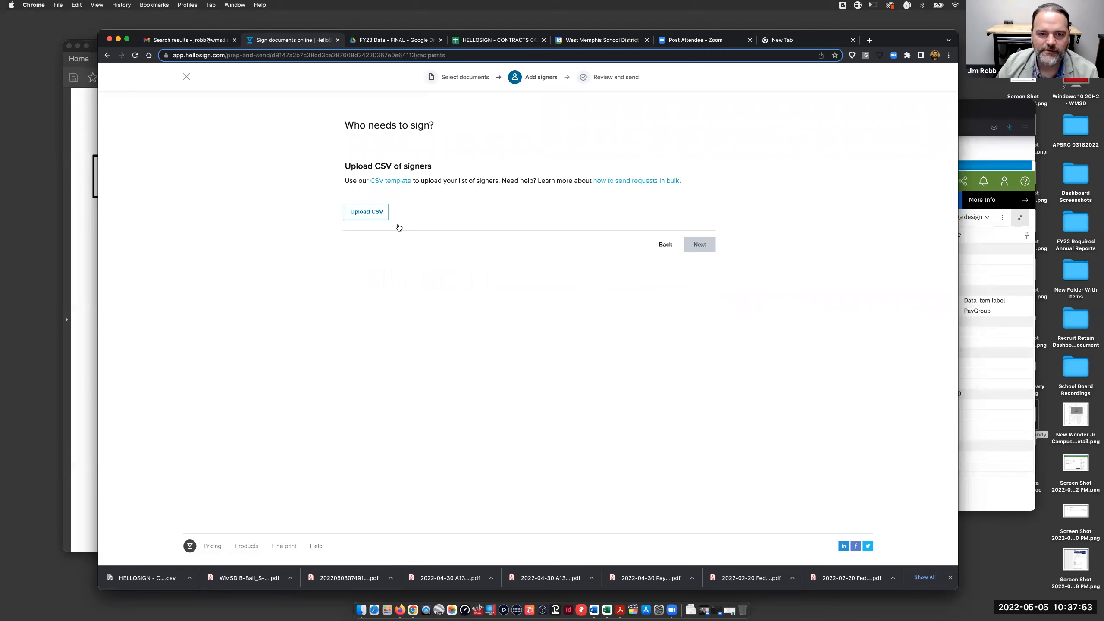
- Upload HELLOSIGN - CONTRACTS 04252022 - DEMO.csv as signers, then return to the spreadsheet
left_click(359, 215)
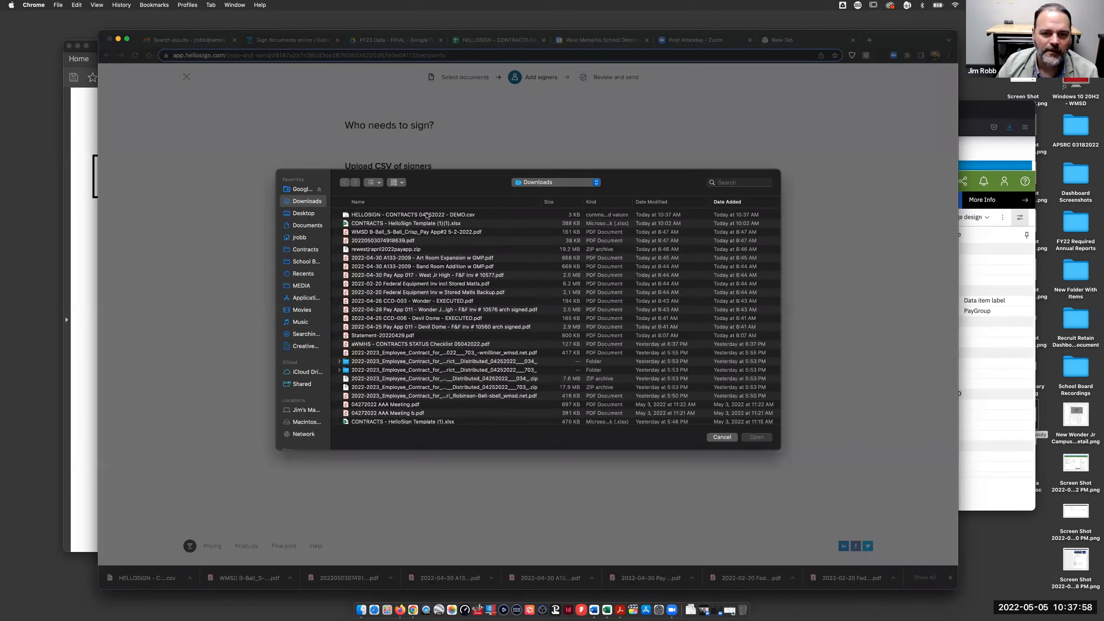
left_click(421, 217)
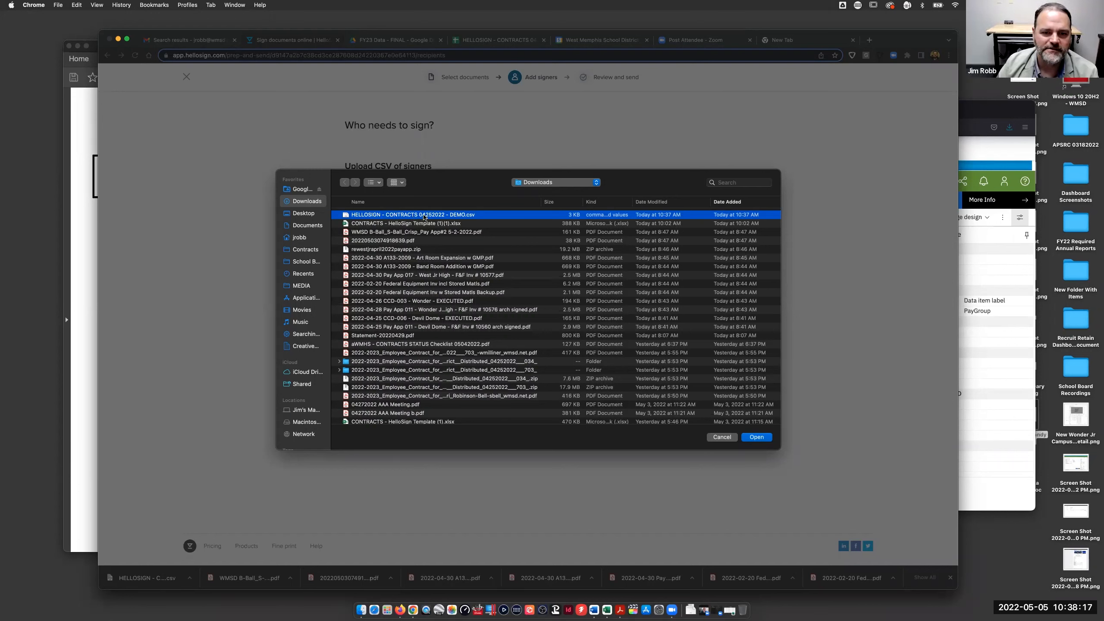
left_click(756, 437)
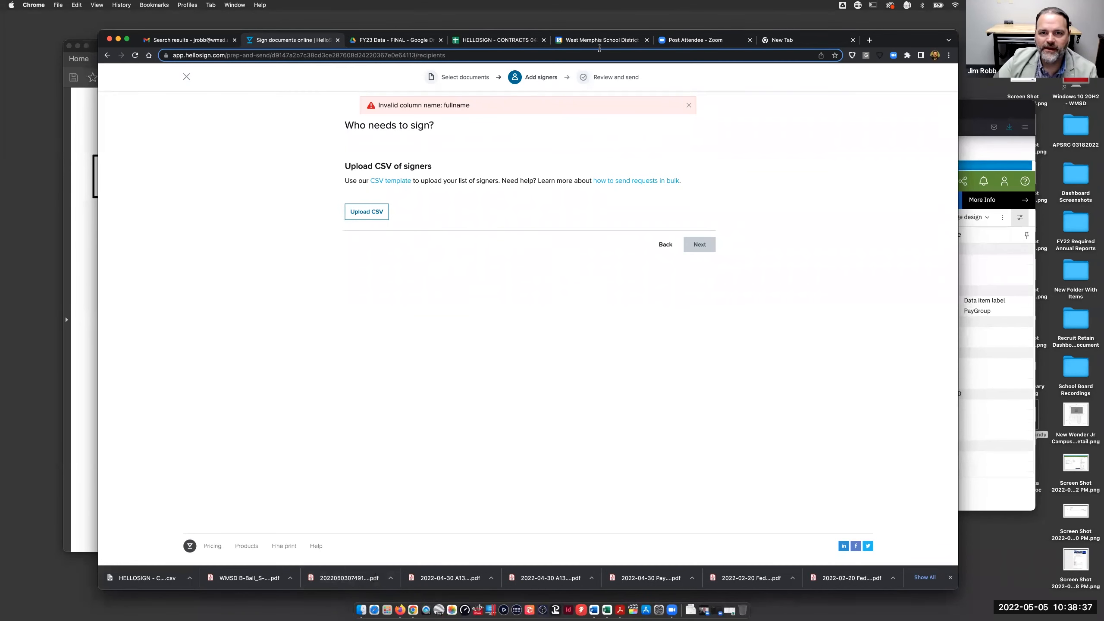
left_click(456, 41)
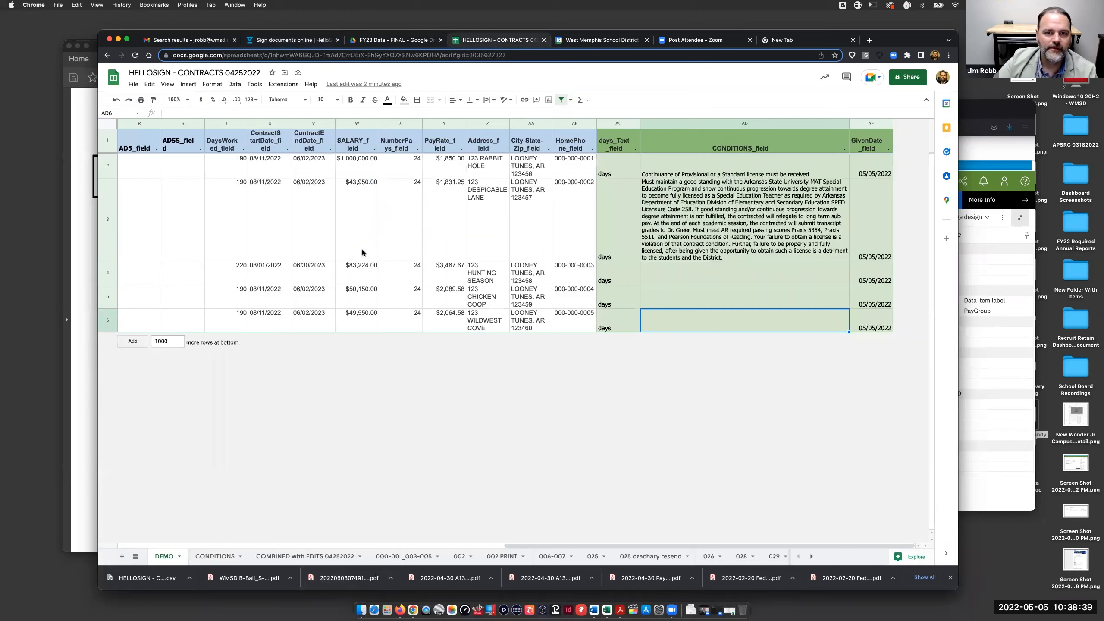
- Rename the C1 header from fullname to fullname_field
scroll(362, 249, "left", 15)
double_click(235, 147)
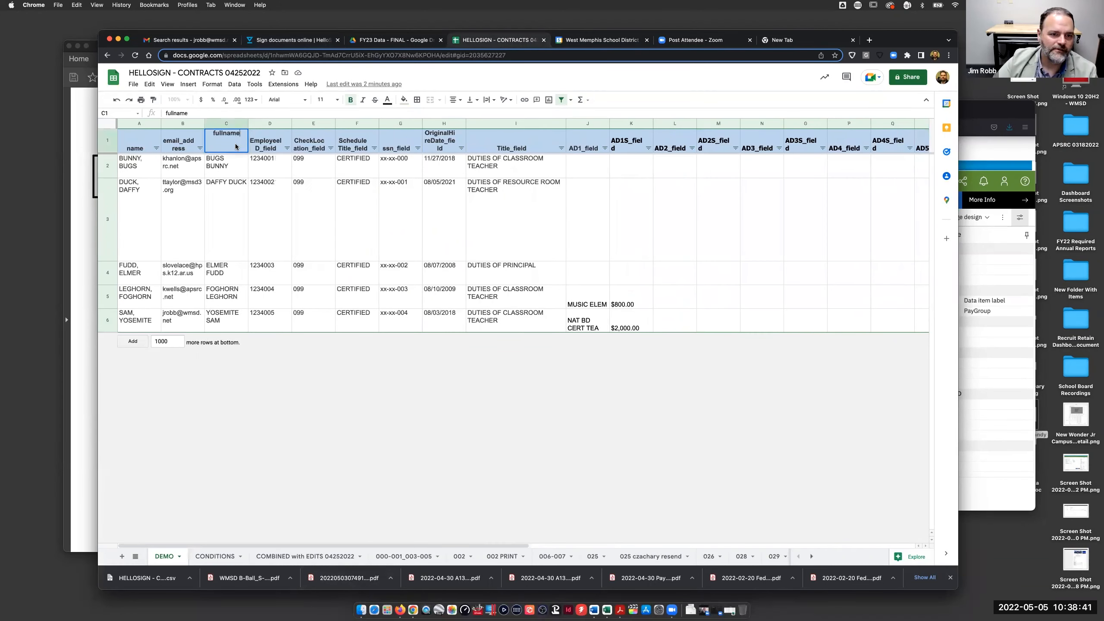
type("_field")
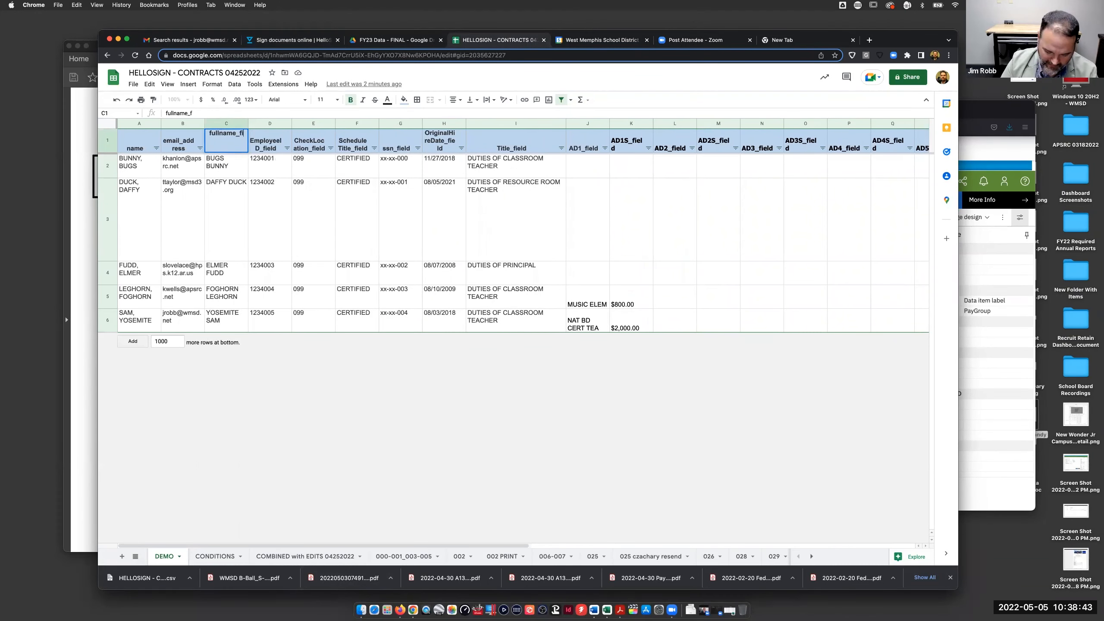
left_click(243, 213)
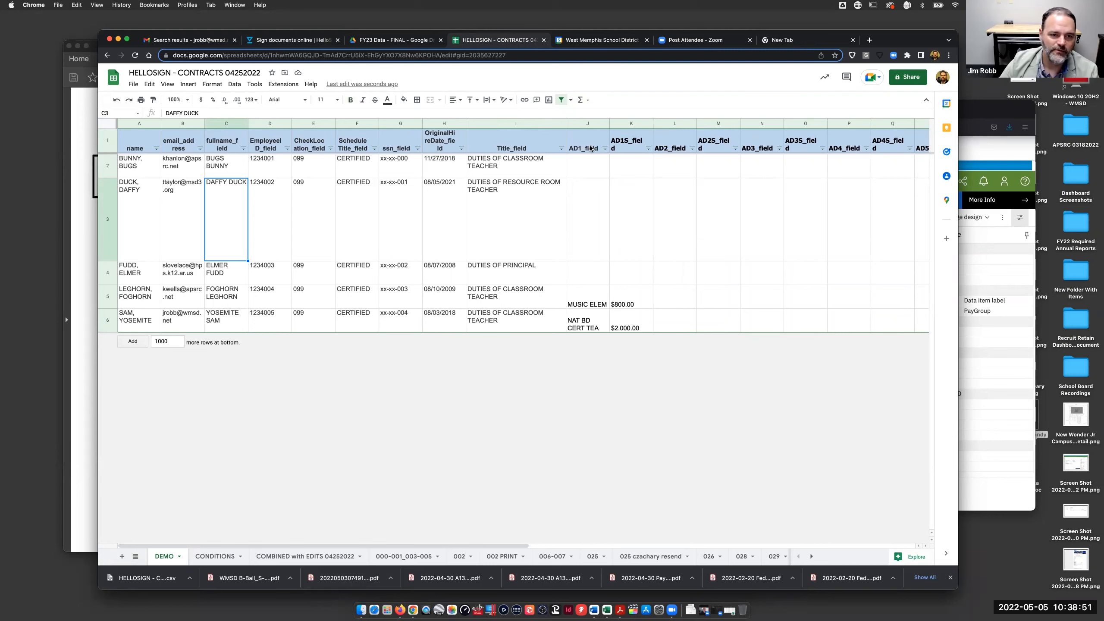
- Download the corrected DEMO sheet as a .csv file again
scroll(599, 149, "right", 2)
scroll(591, 149, "right", 15)
scroll(592, 148, "left", 6)
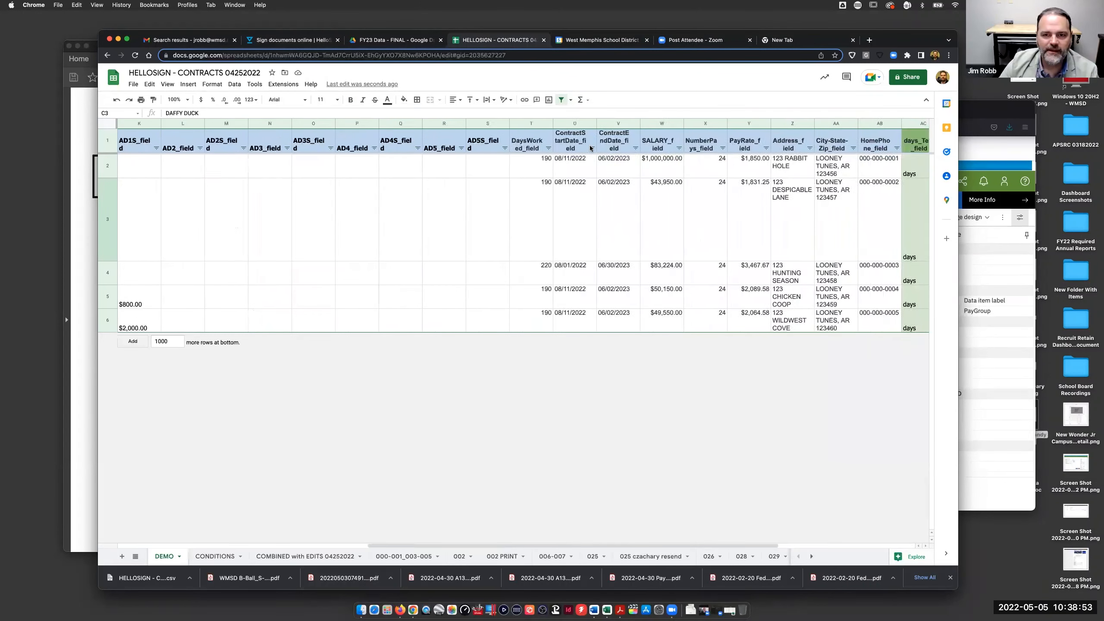
scroll(591, 148, "left", 11)
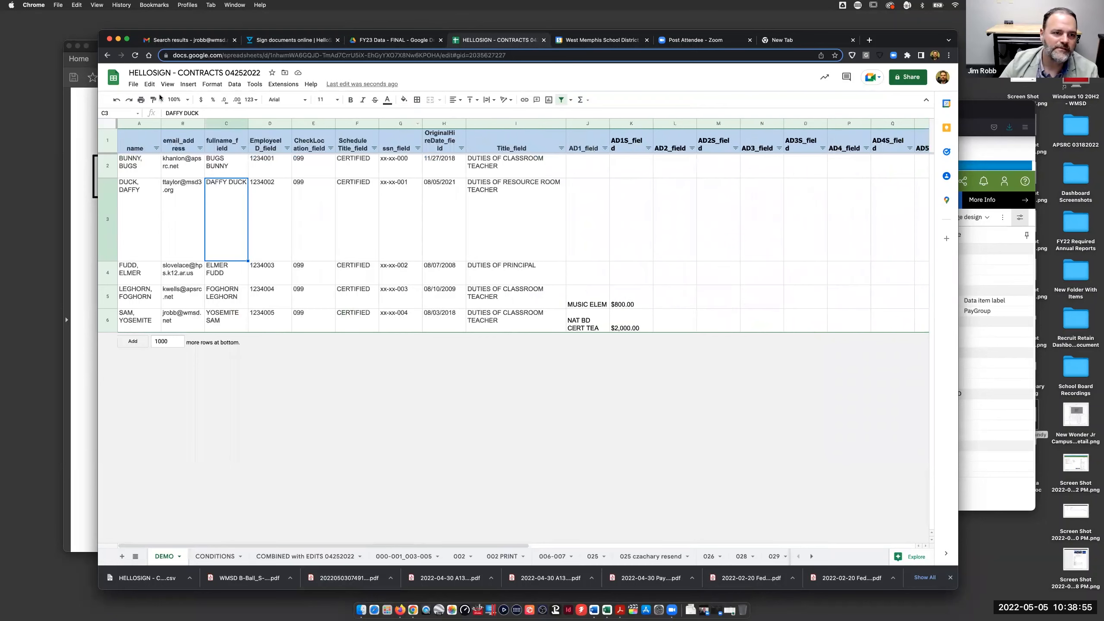
left_click(134, 85)
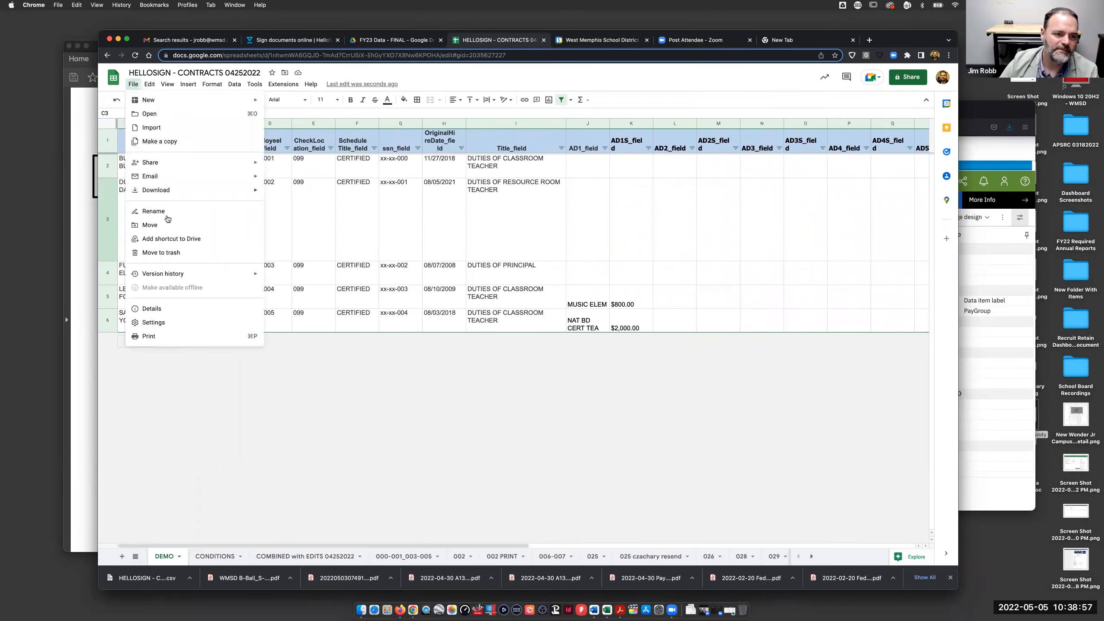
mouse_move(224, 192)
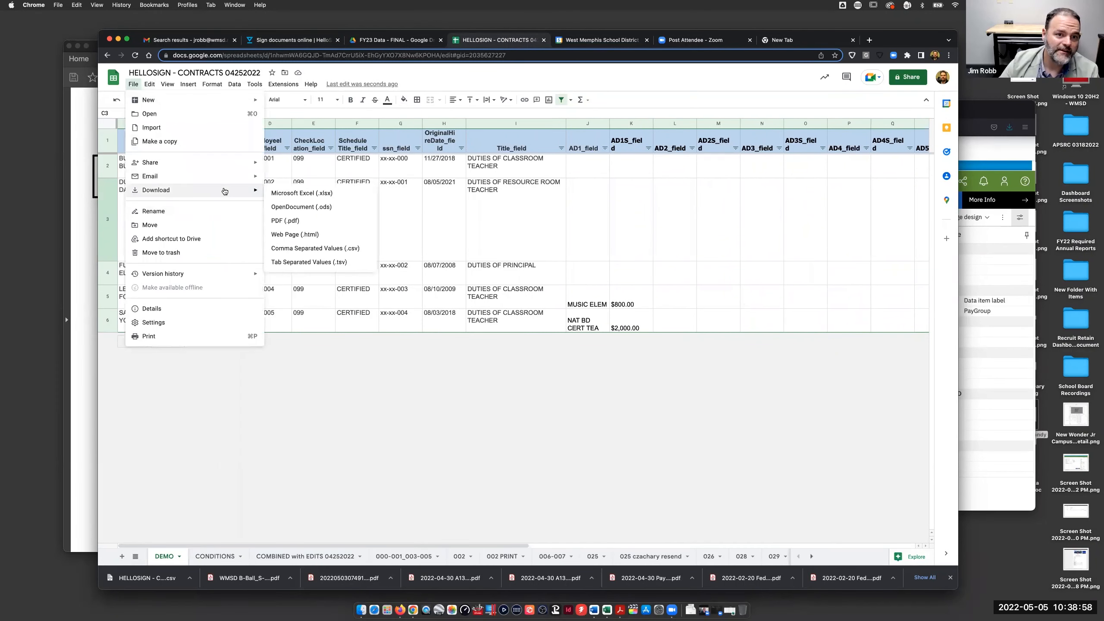
left_click(305, 248)
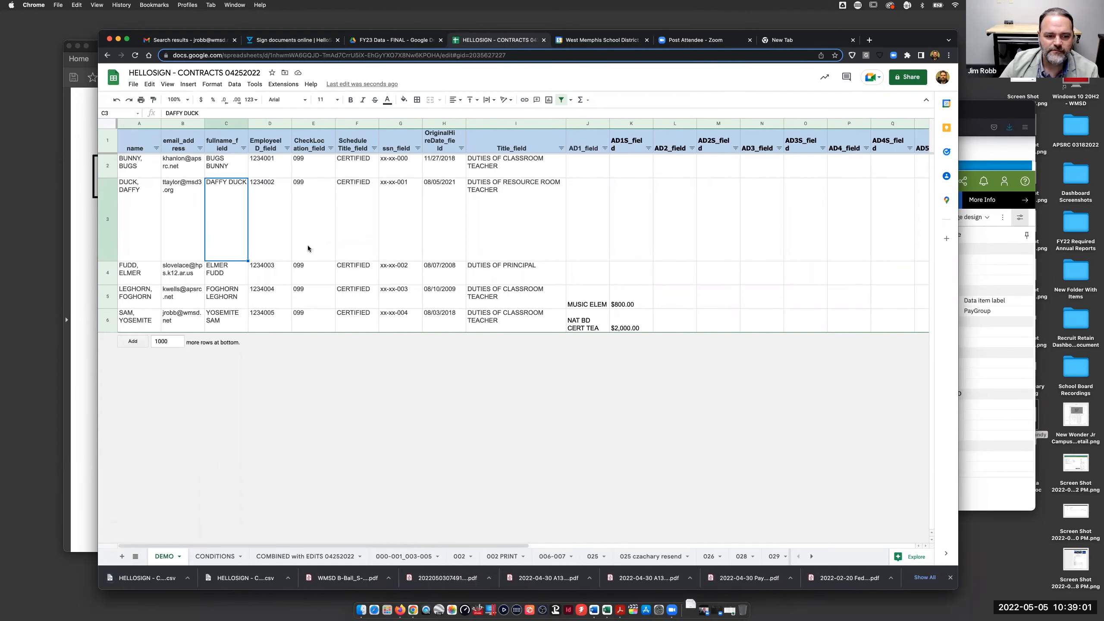
- Upload the corrected DEMO (1) signers CSV in HelloSign and continue to review
left_click(292, 41)
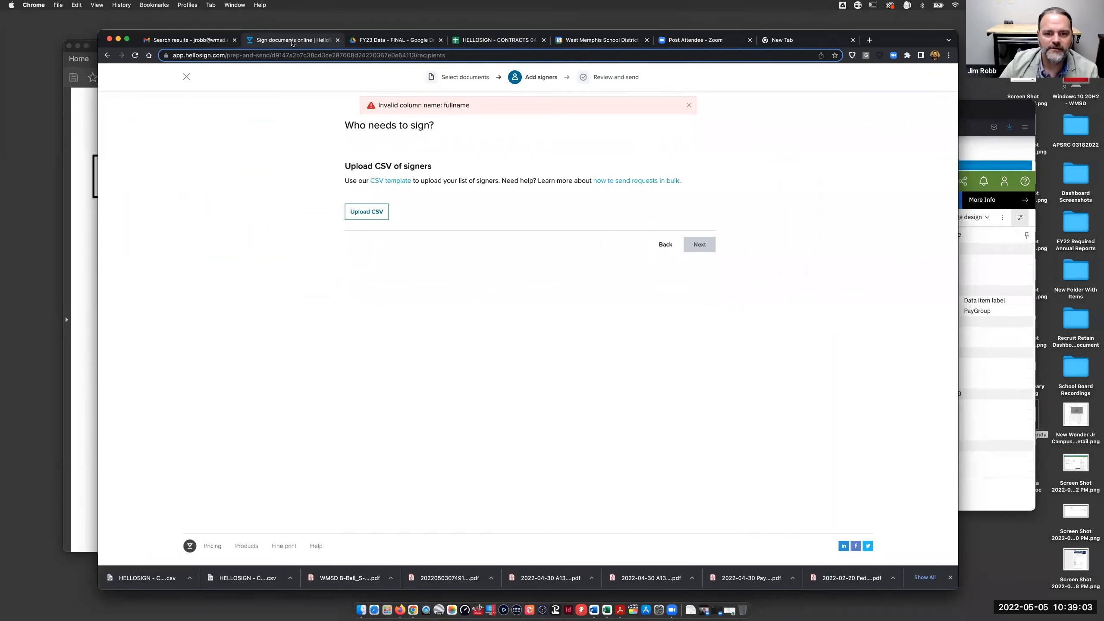
left_click(376, 215)
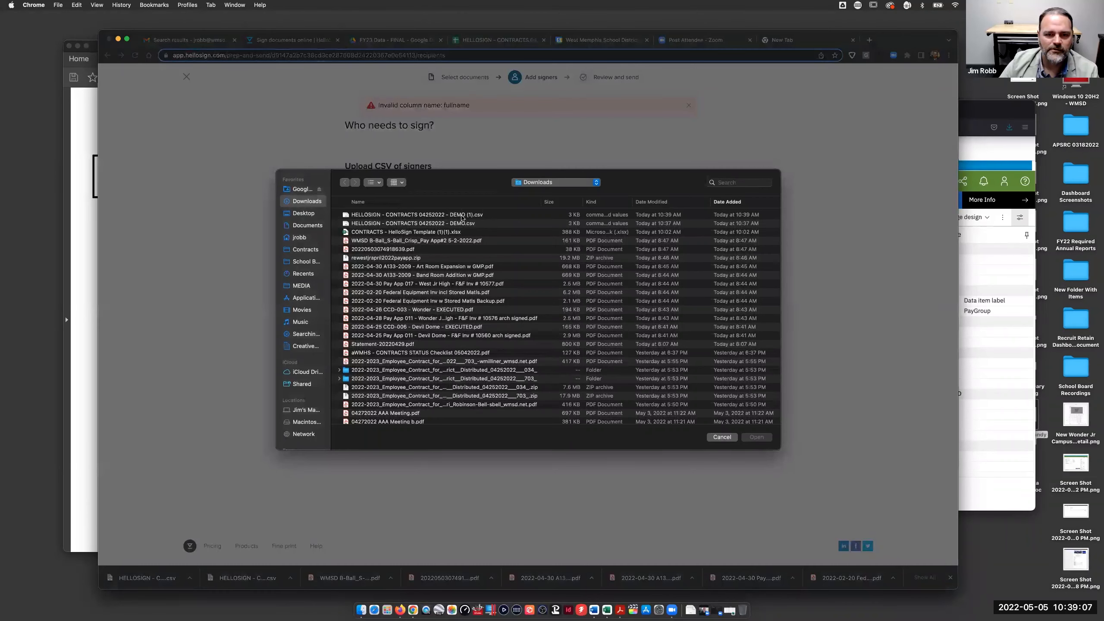
left_click(462, 216)
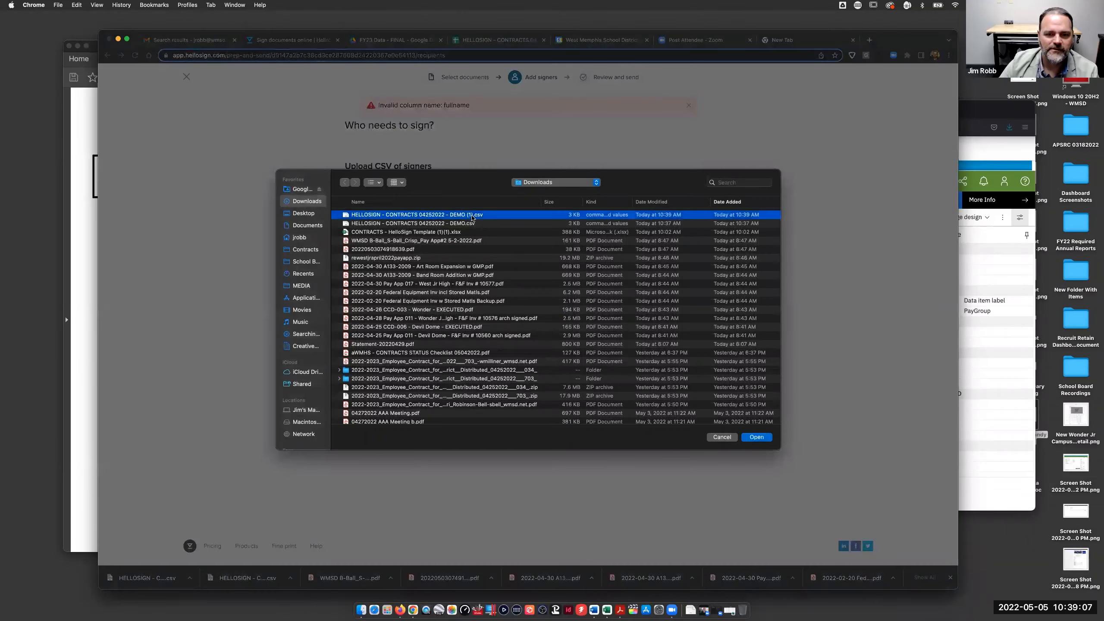
left_click(754, 437)
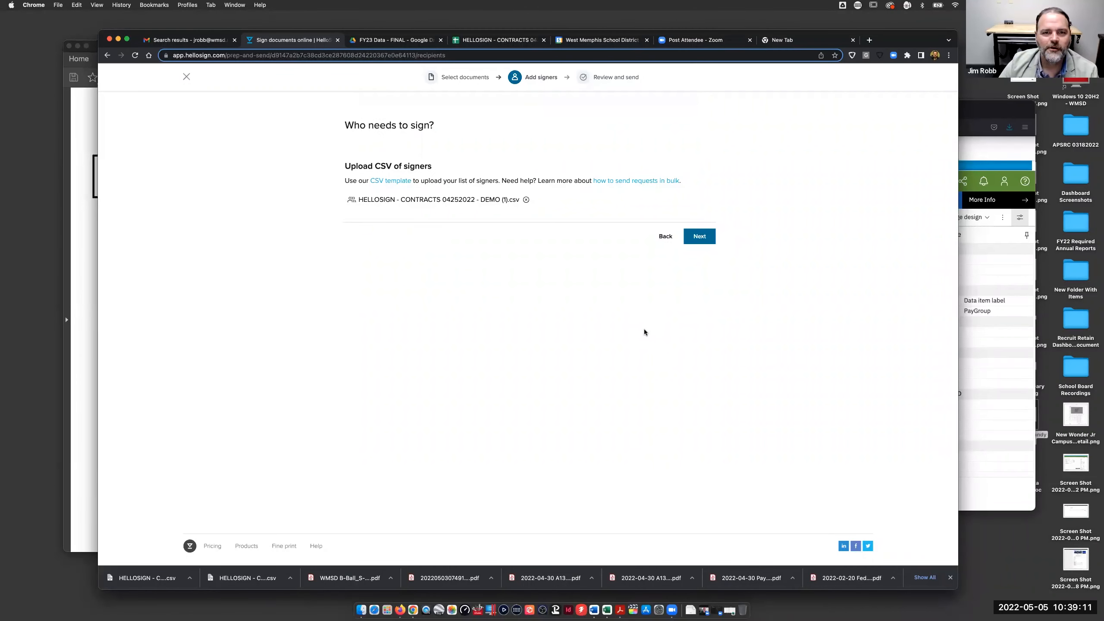
left_click(705, 237)
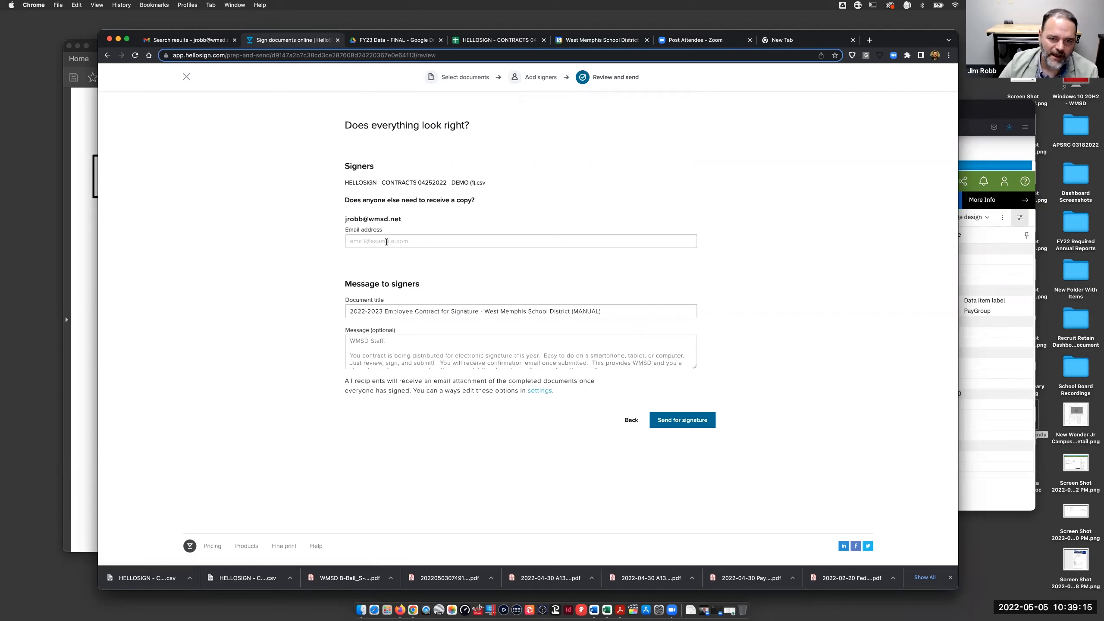
- Retitle the document, replacing 2022-2023 with DEMO and the district name with HELLOSIGN
left_click(389, 313)
left_click_drag(346, 312, 380, 310)
type("DEMO")
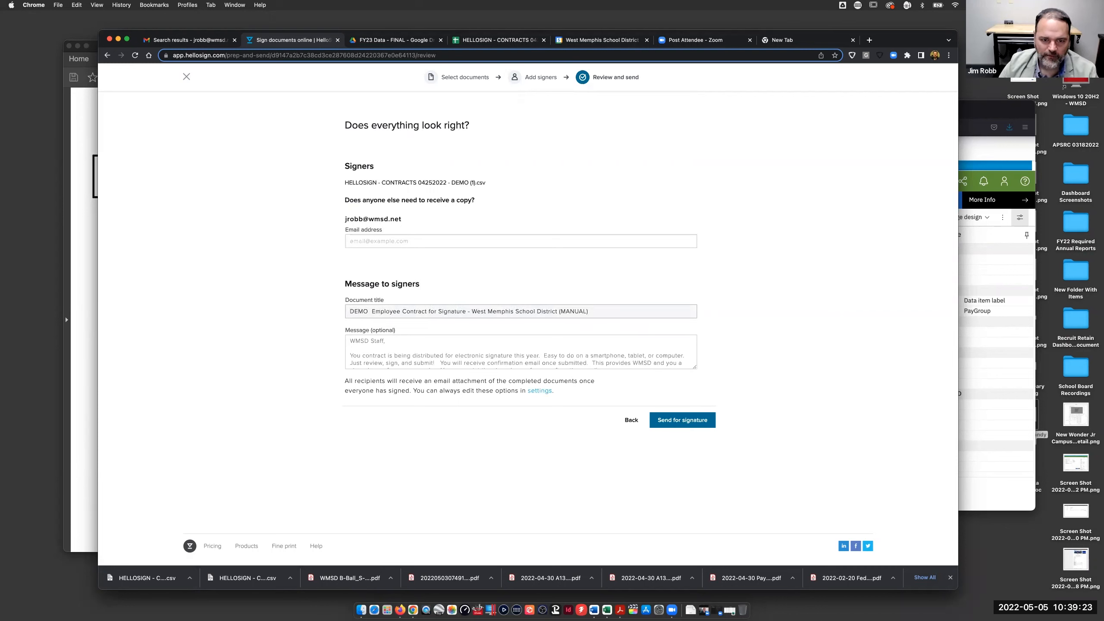
left_click_drag(472, 311, 662, 306)
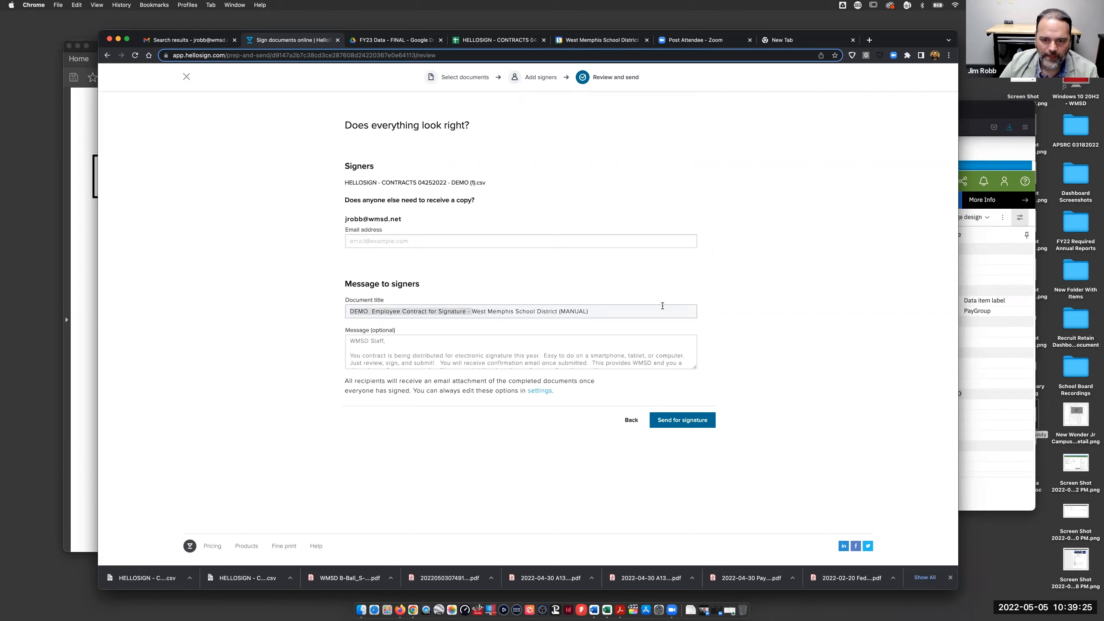
left_click(471, 311)
left_click_drag(471, 312, 644, 315)
type("HEL")
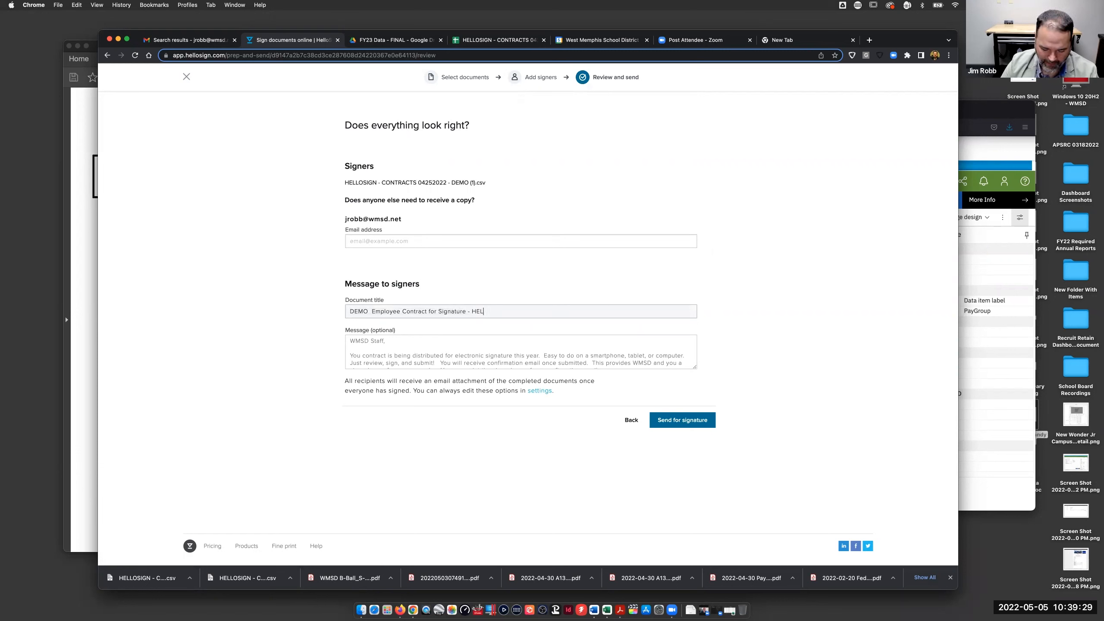
type("LOSIGN")
- Replace the signer message with 'Demo for HelloSign' and send for signature
left_click(396, 344)
left_click_drag(379, 351, 590, 397)
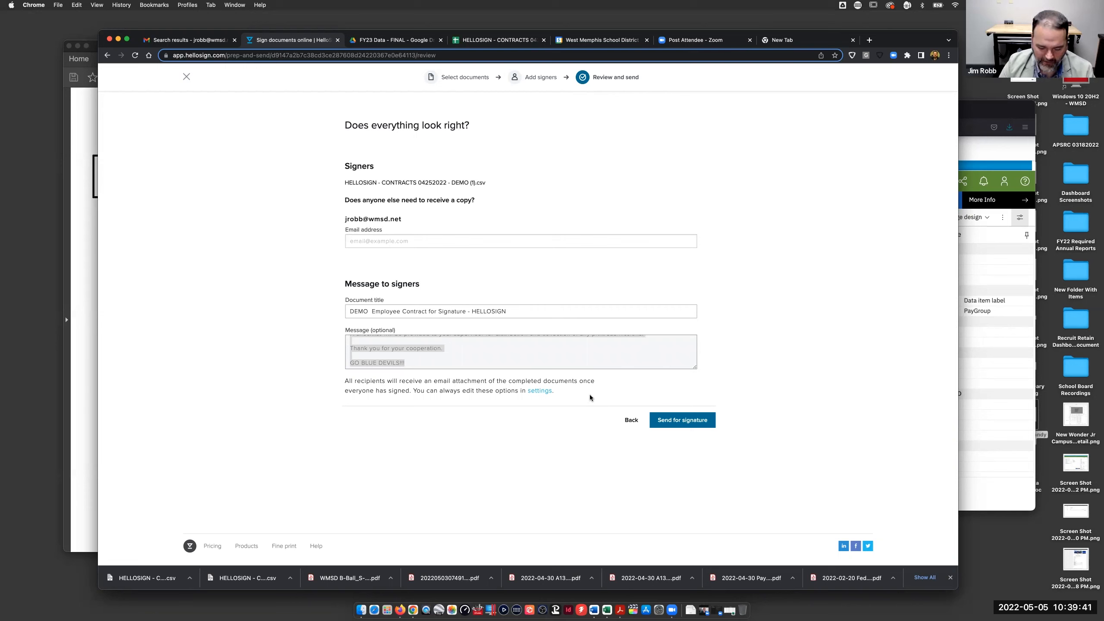
key("BackSpace")
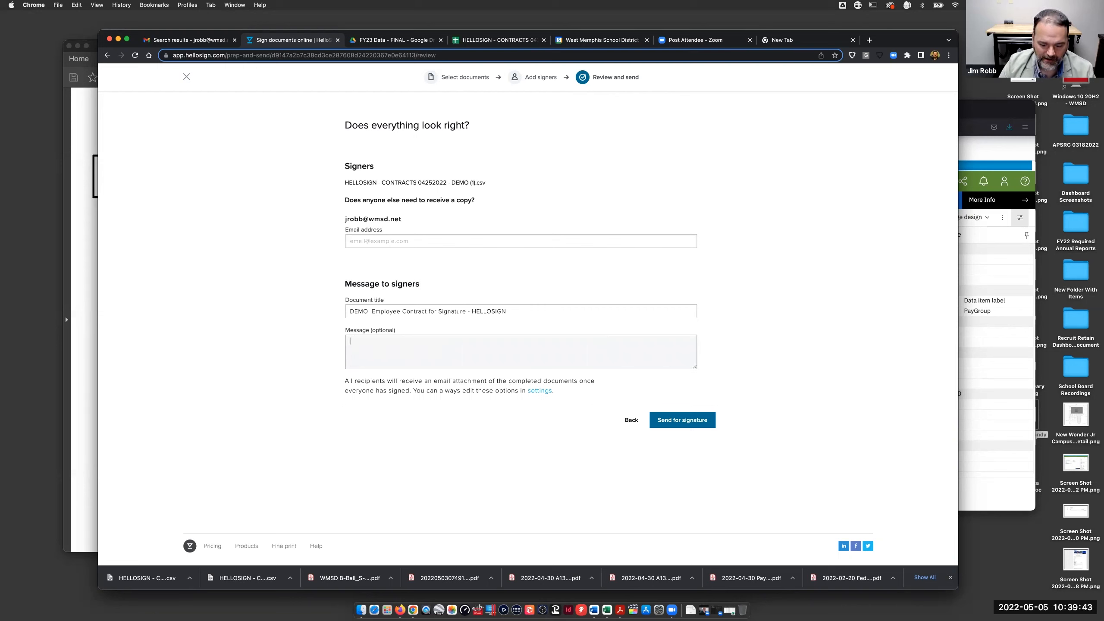
type("Demo for H")
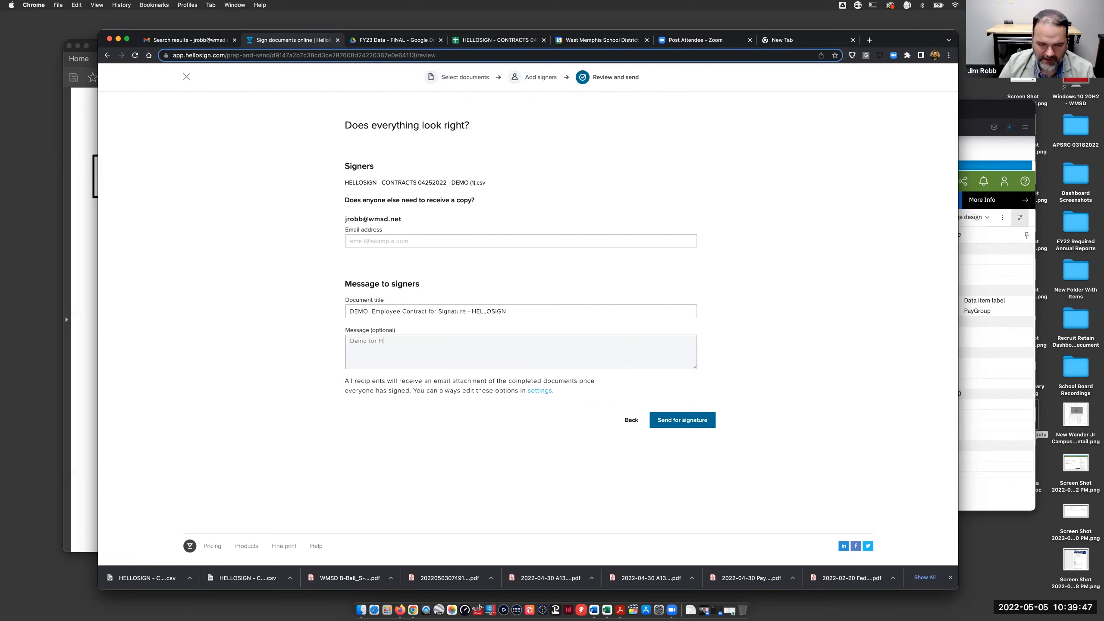
type("elloSign")
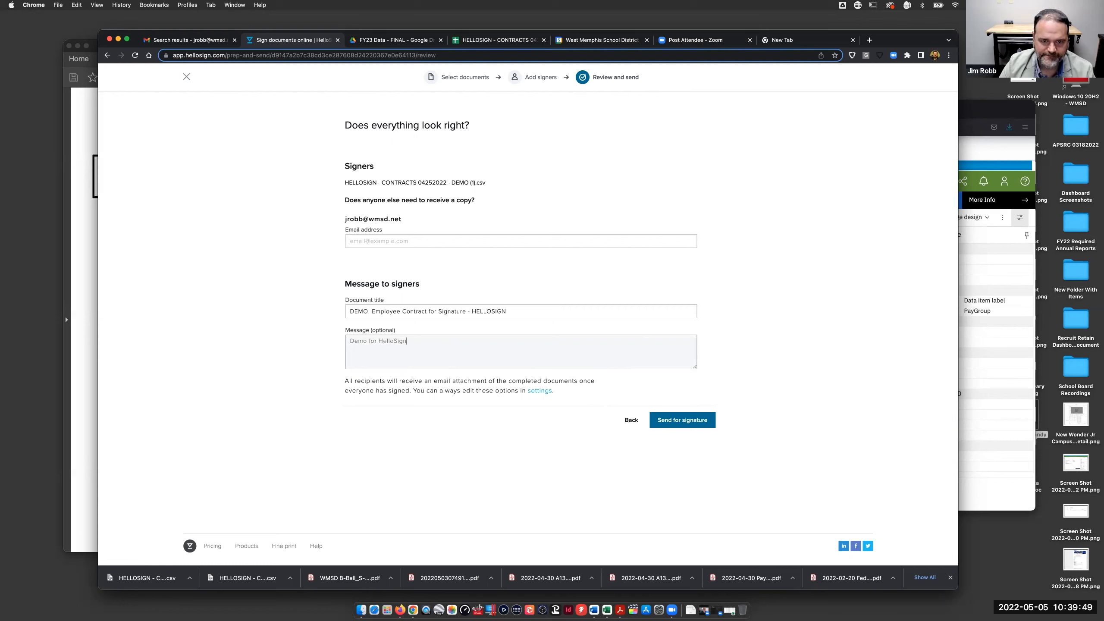
left_click(675, 425)
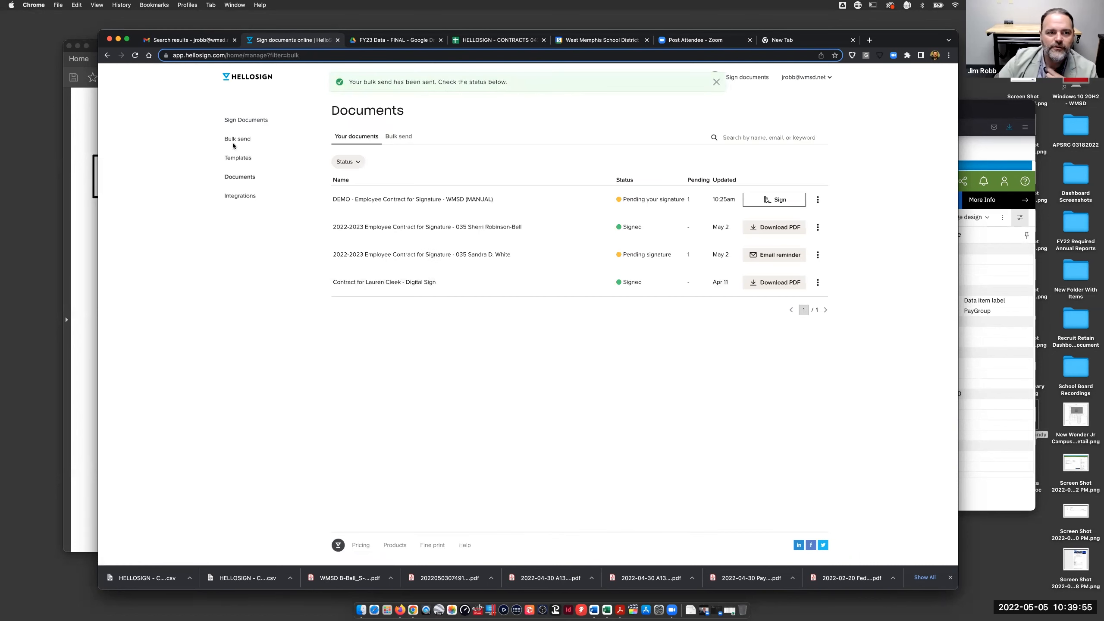
left_click(186, 41)
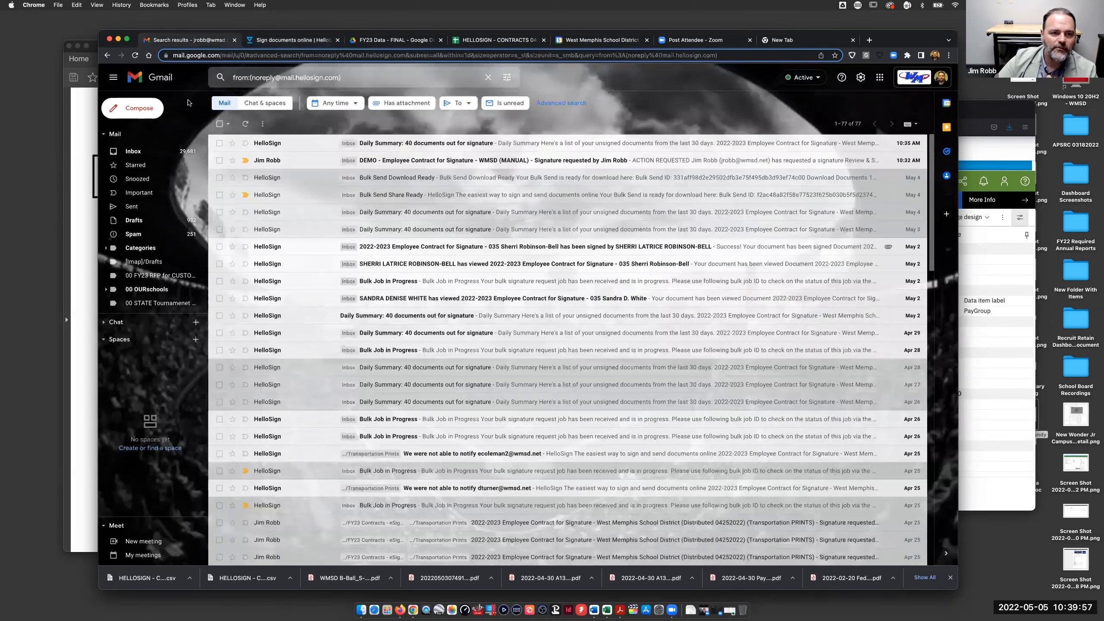
- Open HelloSign's DEMO signature-request email and follow its REVIEW & SIGN link
left_click(421, 161)
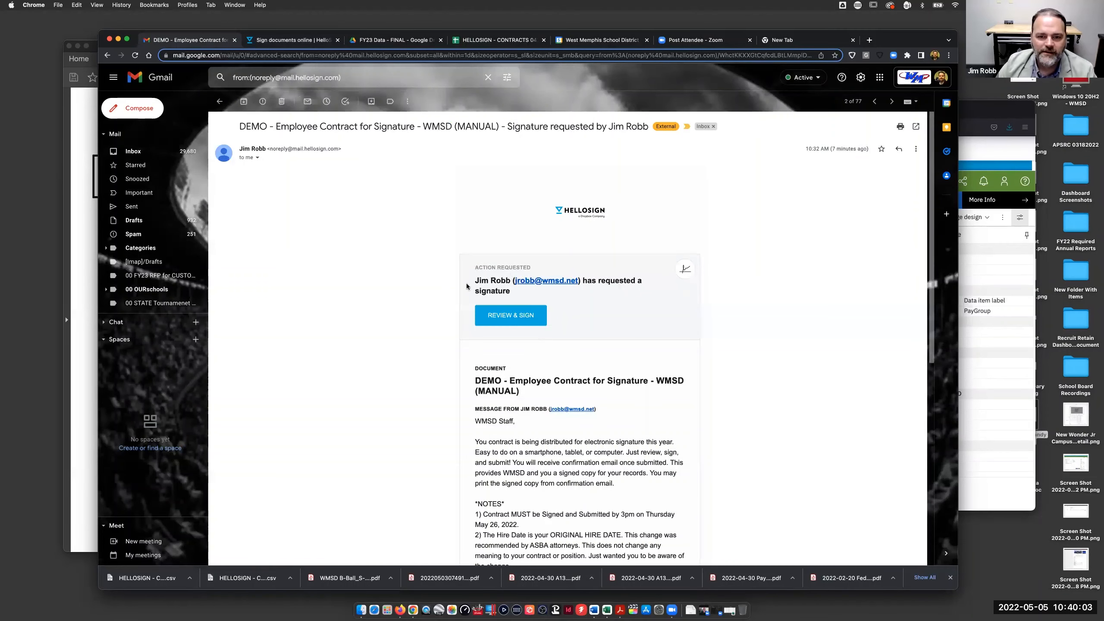
scroll(612, 322, "down", 1)
scroll(611, 321, "down", 5)
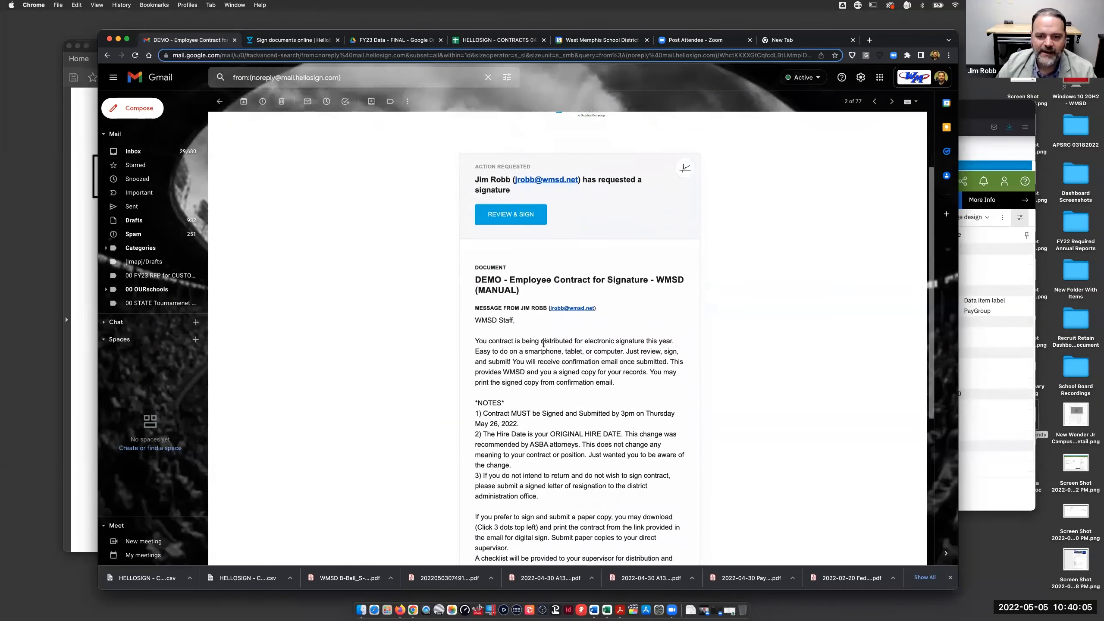
scroll(594, 335, "down", 4)
scroll(594, 335, "down", 6)
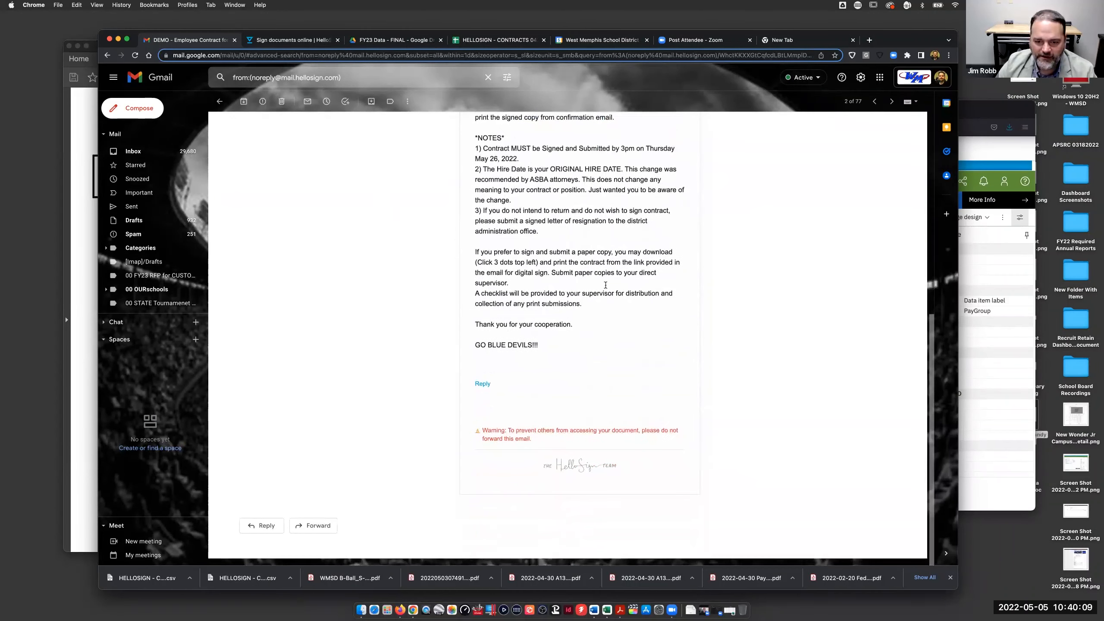
scroll(597, 247, "up", 2)
scroll(597, 248, "up", 2)
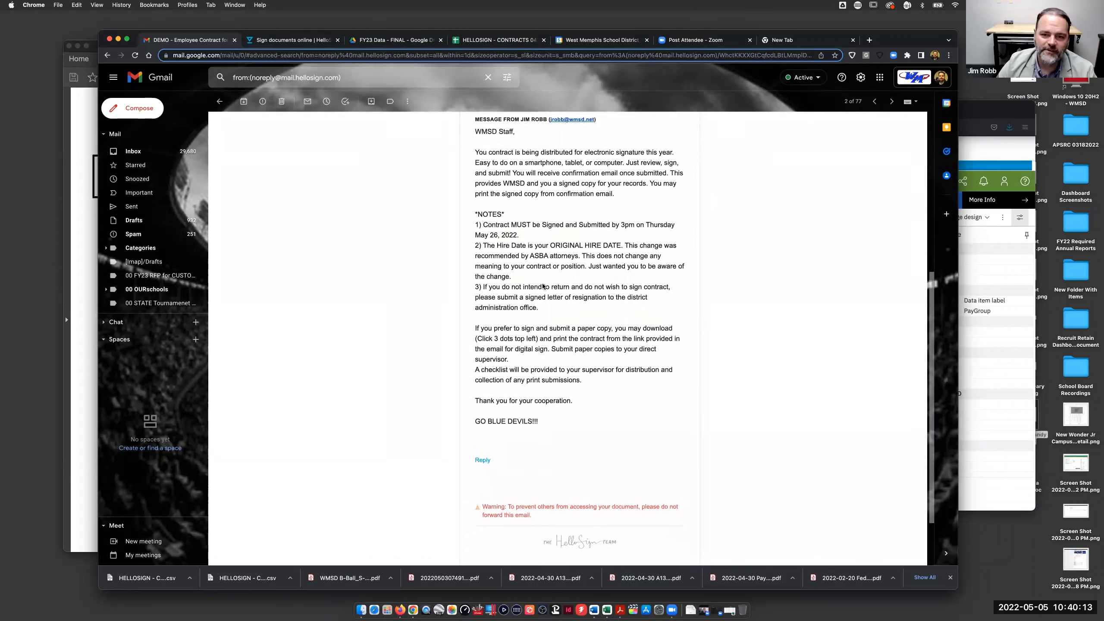
left_click(564, 322, "shift")
scroll(580, 223, "up", 5)
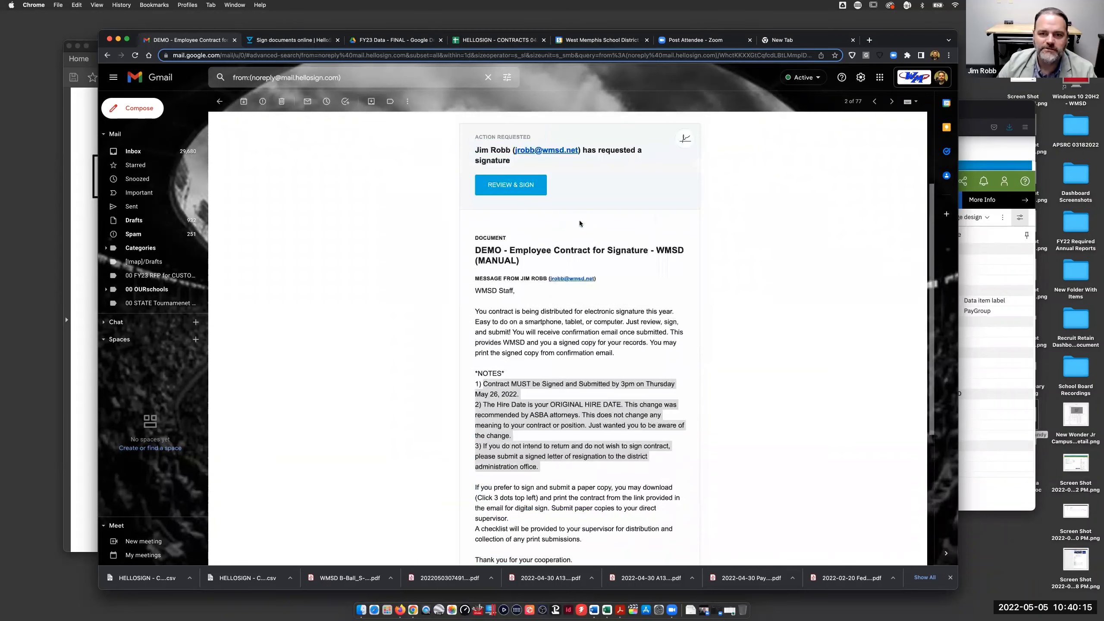
left_click(510, 190)
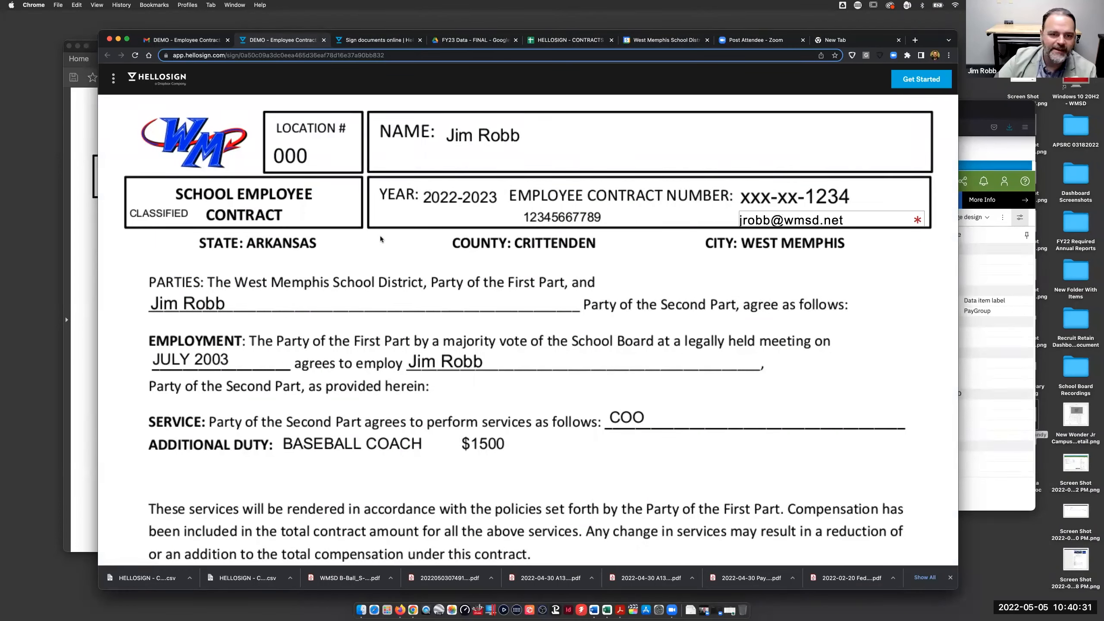
- Scroll through the DEMO contract down to the employee's pending Click to sign field
scroll(379, 229, "down", 3)
scroll(380, 234, "down", 3)
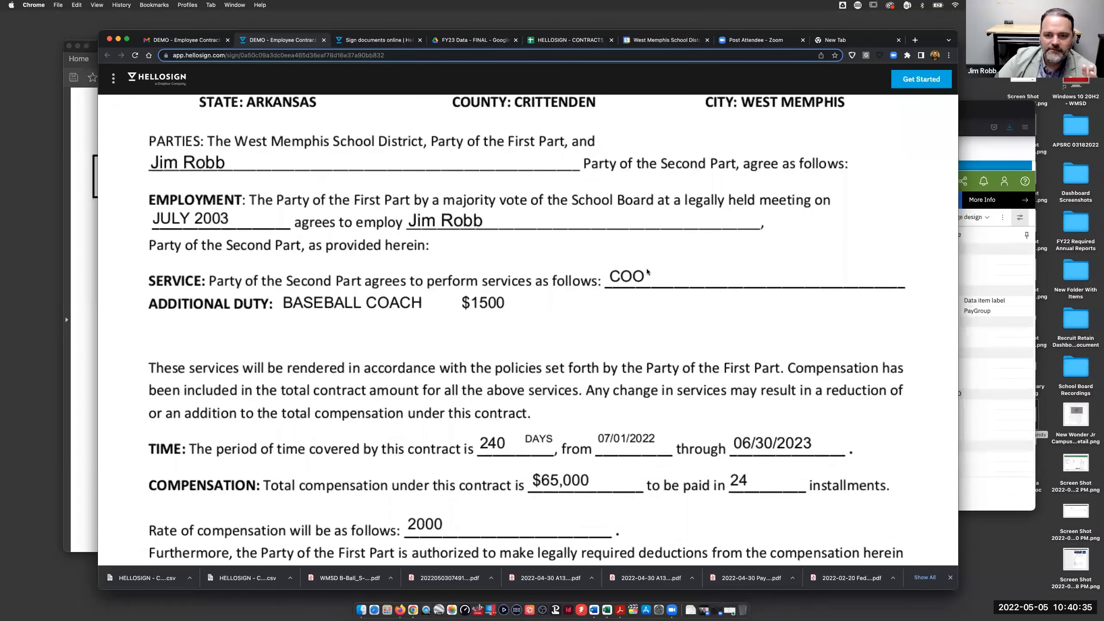
scroll(502, 300, "down", 4)
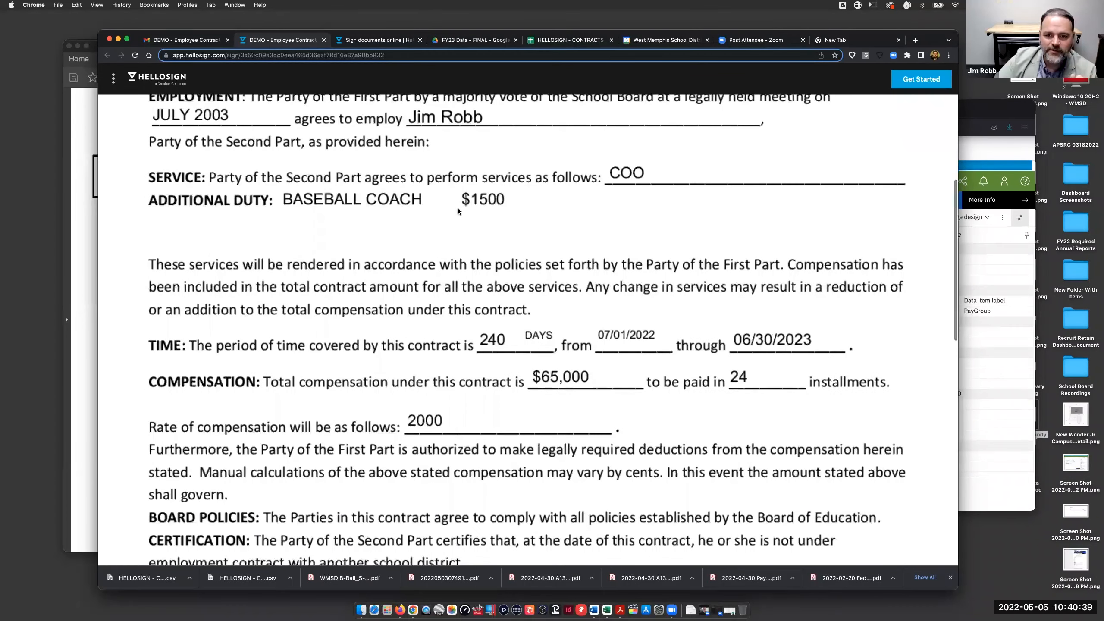
scroll(457, 209, "down", 3)
scroll(748, 274, "down", 9)
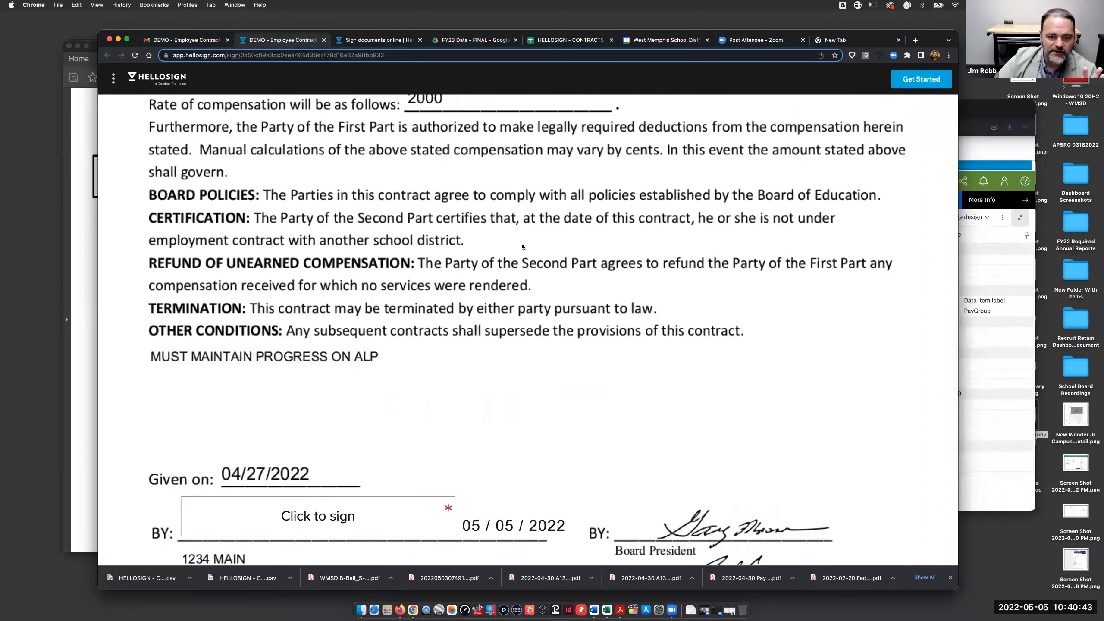
scroll(521, 247, "down", 5)
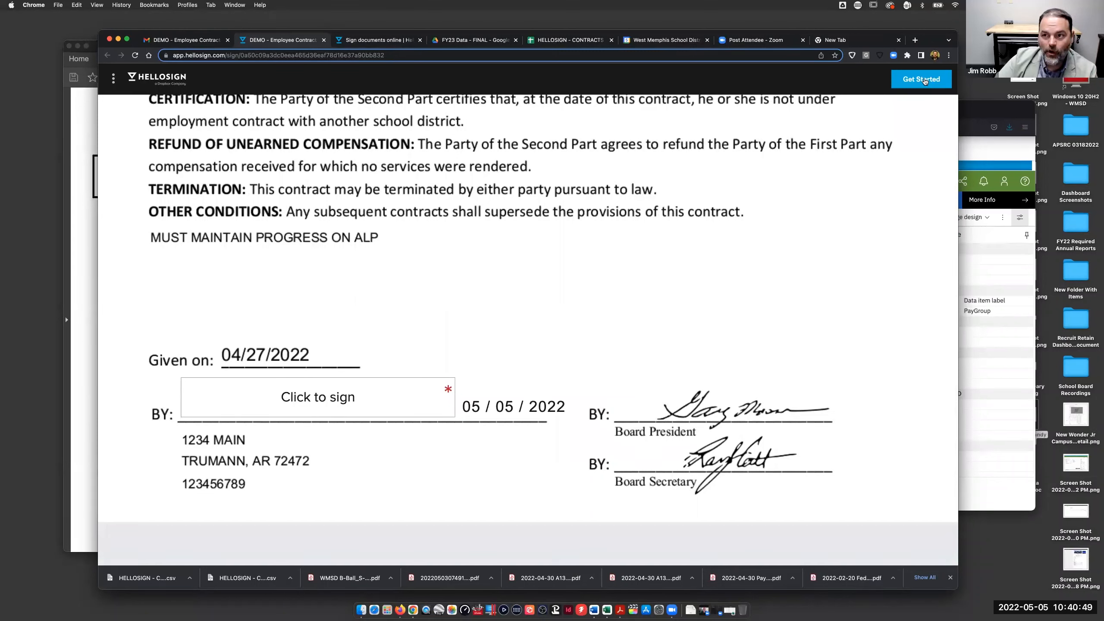
- Draw a handwritten signature for the employee signature line, then switch to a typed signature
left_click(292, 403)
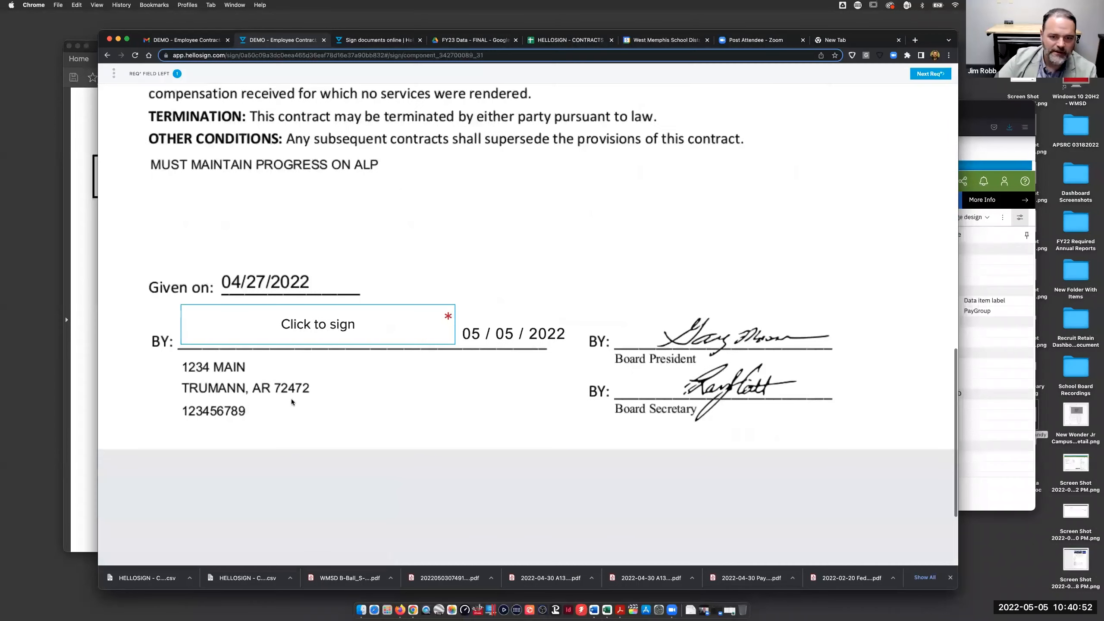
left_click(321, 324)
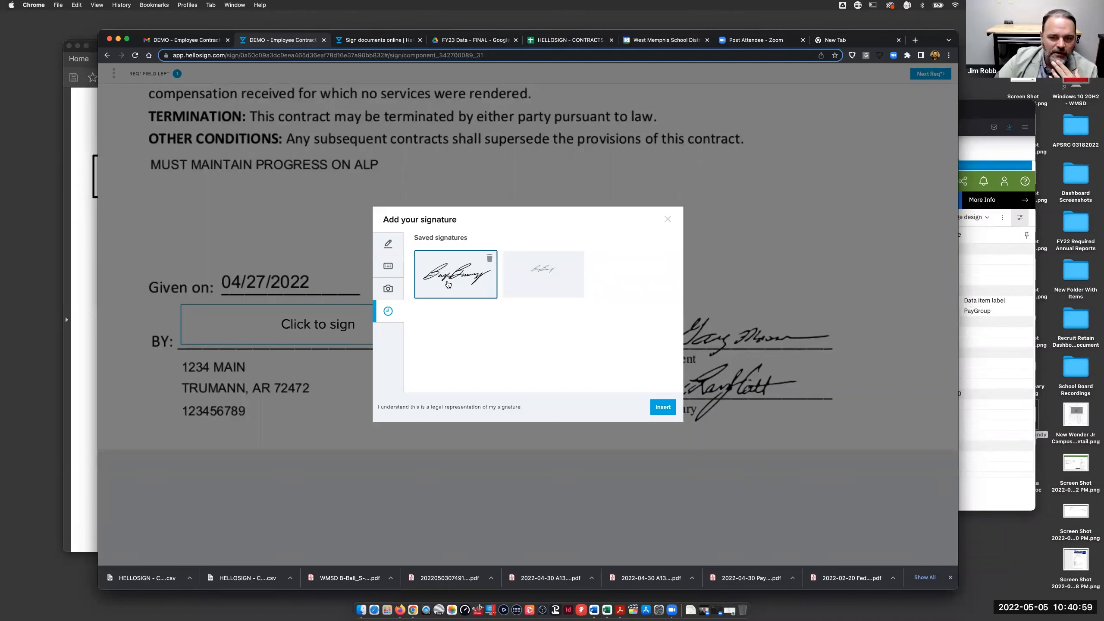
left_click(388, 244)
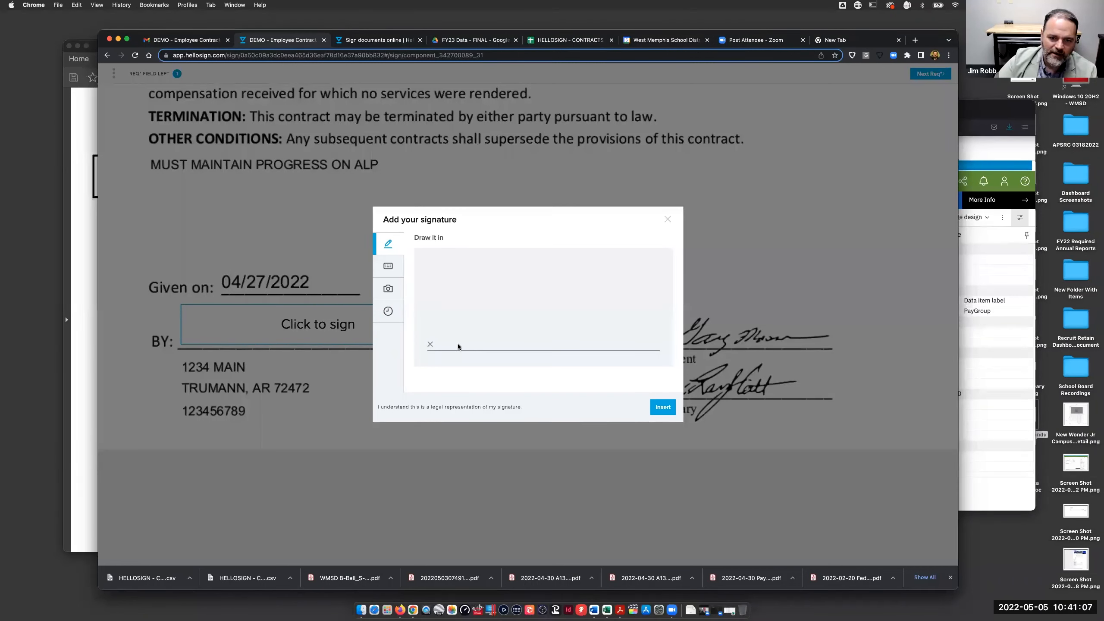
mouse_move(464, 346)
left_mouse_down()
mouse_move(453, 341)
mouse_move(521, 345)
left_mouse_up()
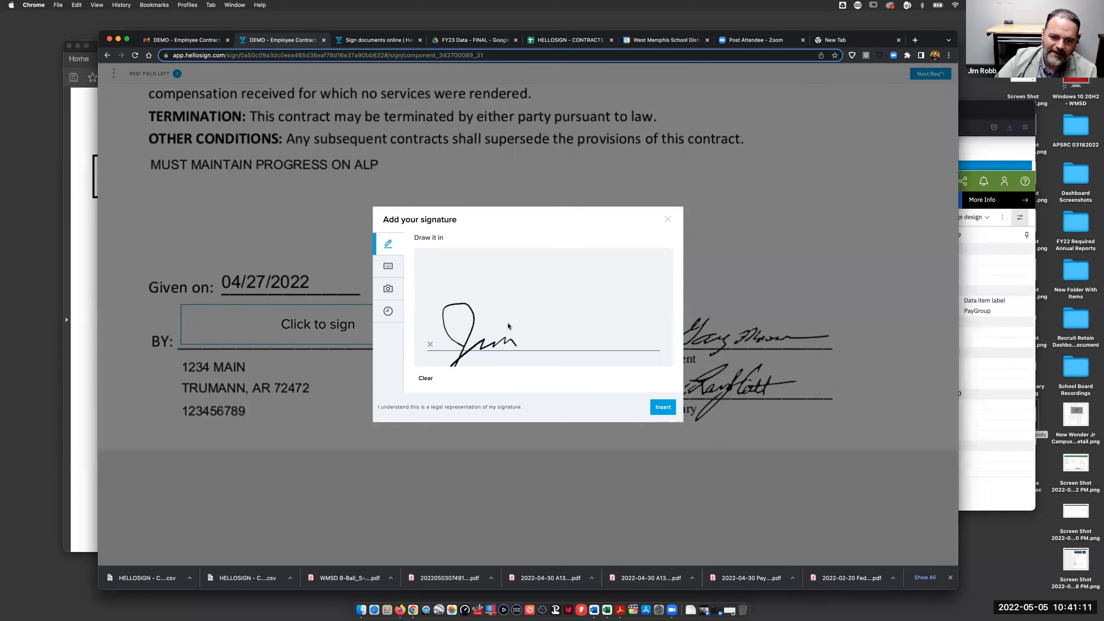
left_click(496, 315)
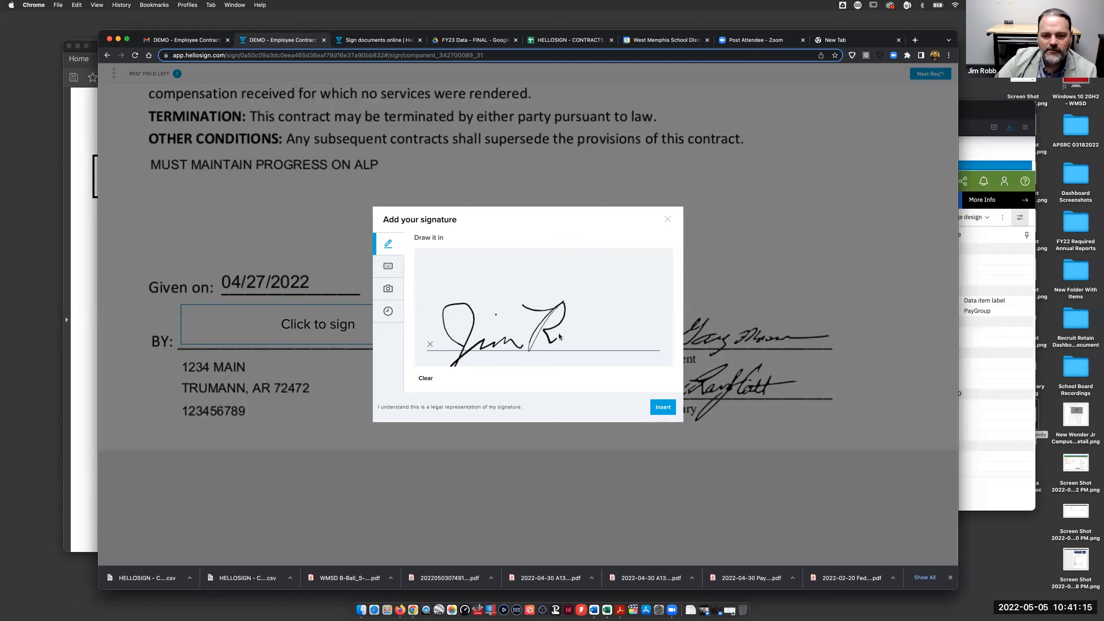
mouse_move(569, 337)
left_mouse_down()
mouse_move(645, 302)
mouse_move(610, 343)
mouse_move(648, 335)
left_mouse_up()
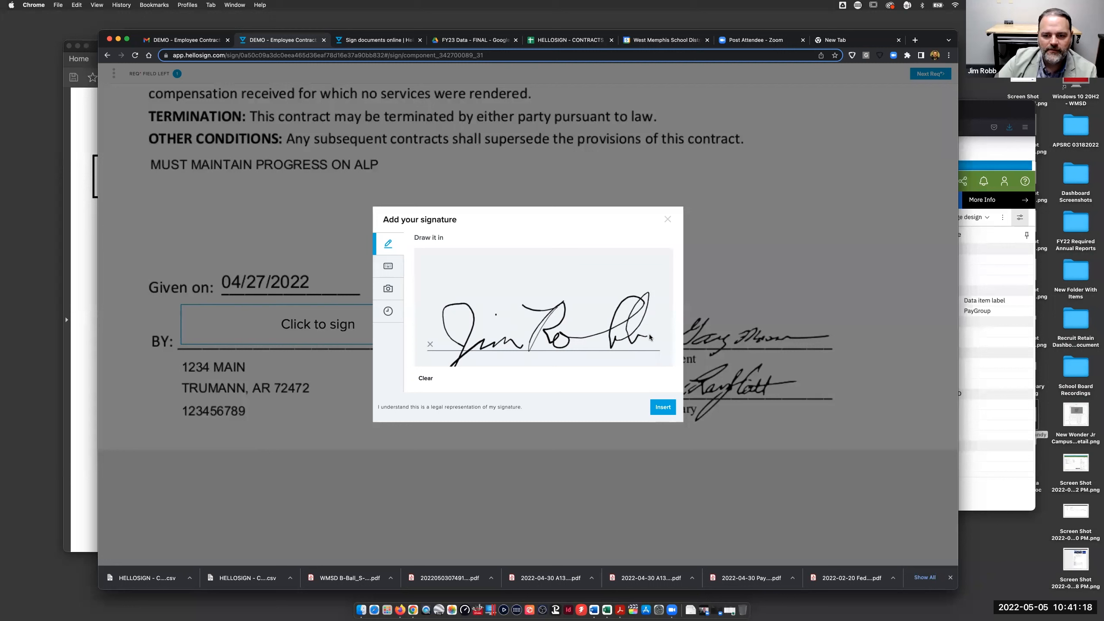
left_click(391, 271)
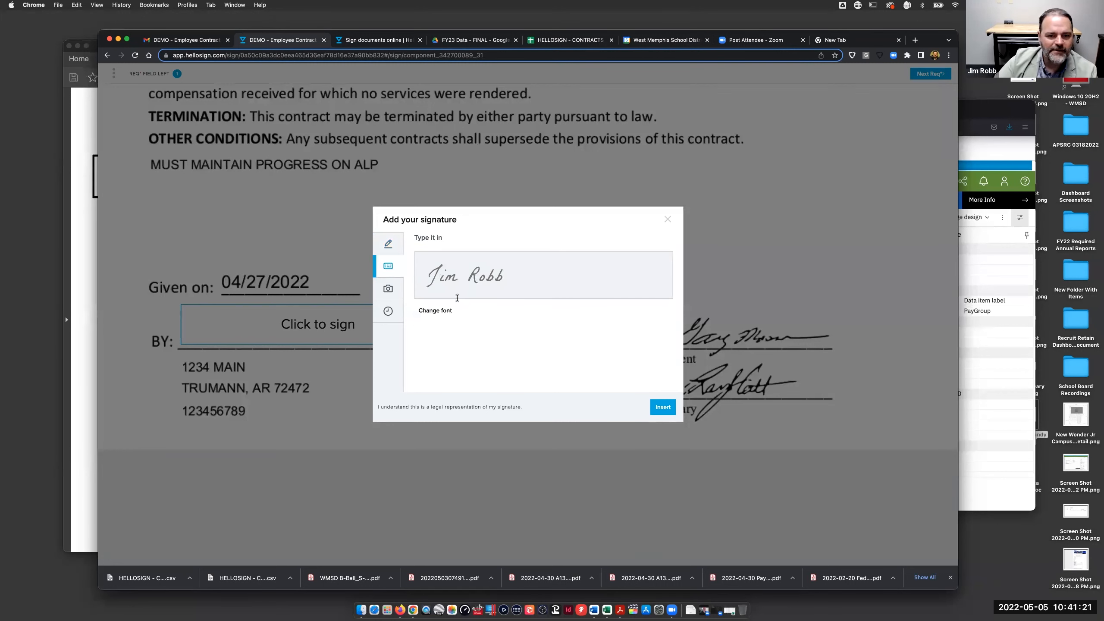
- Switch the signature dialog to the Use a photo of your signature option
left_click(388, 290)
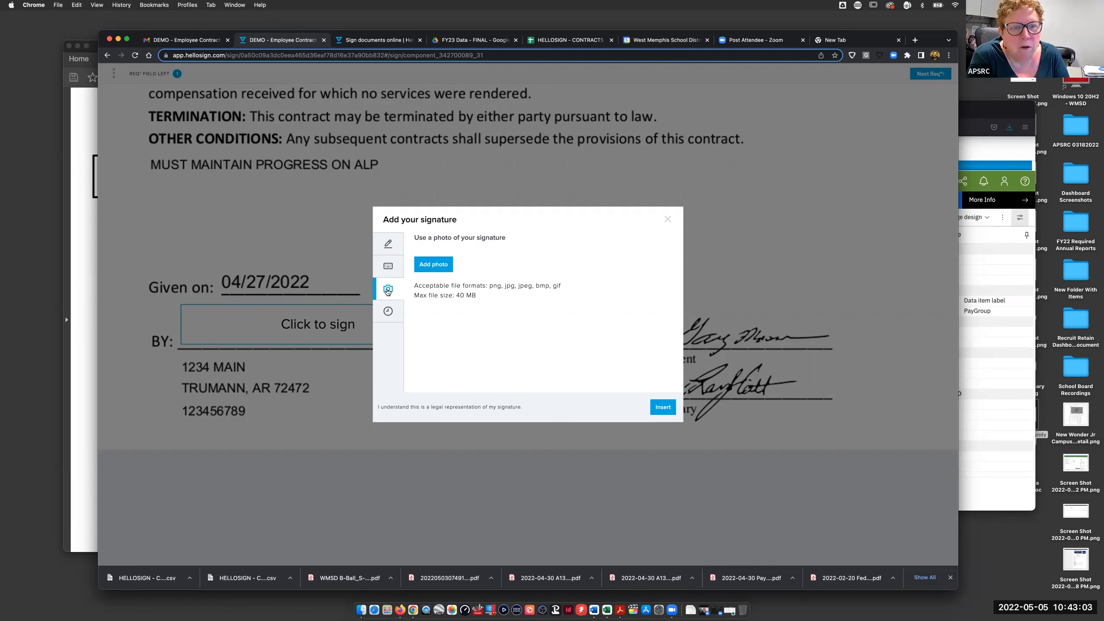
left_click(434, 264)
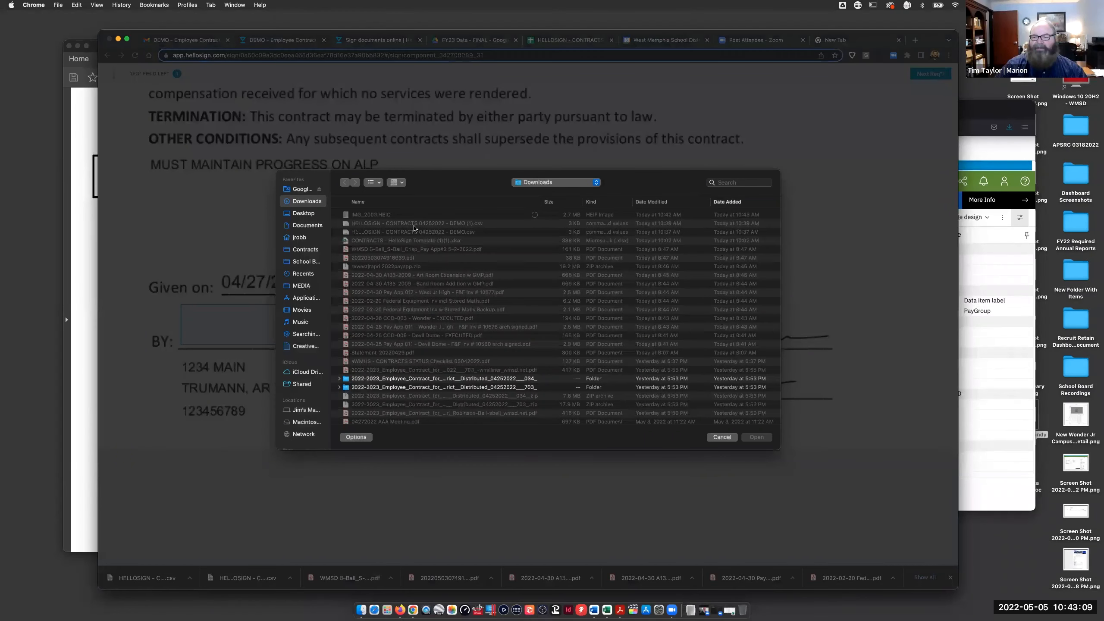
left_click(726, 441)
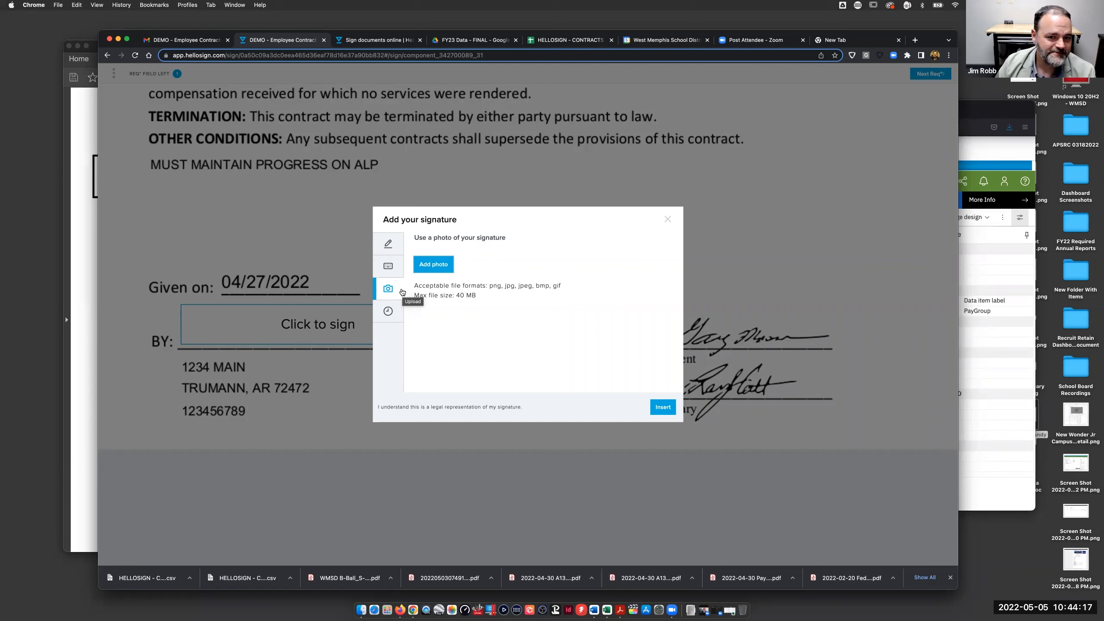
left_click(361, 605)
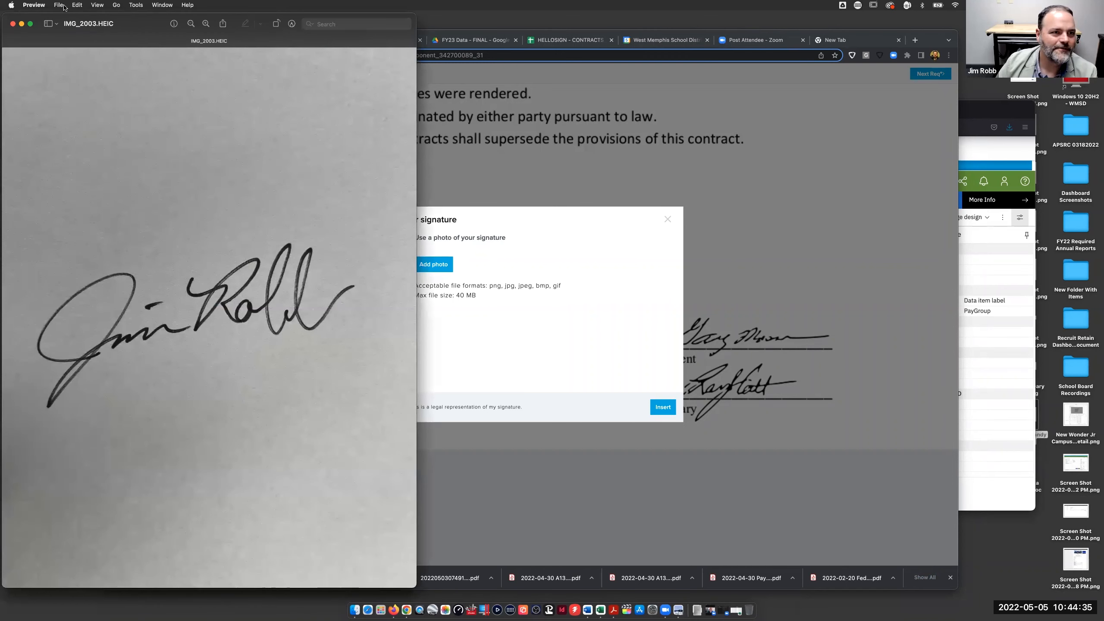
- Export the signature photo to Downloads as signature.png and close Preview
left_click(63, 6)
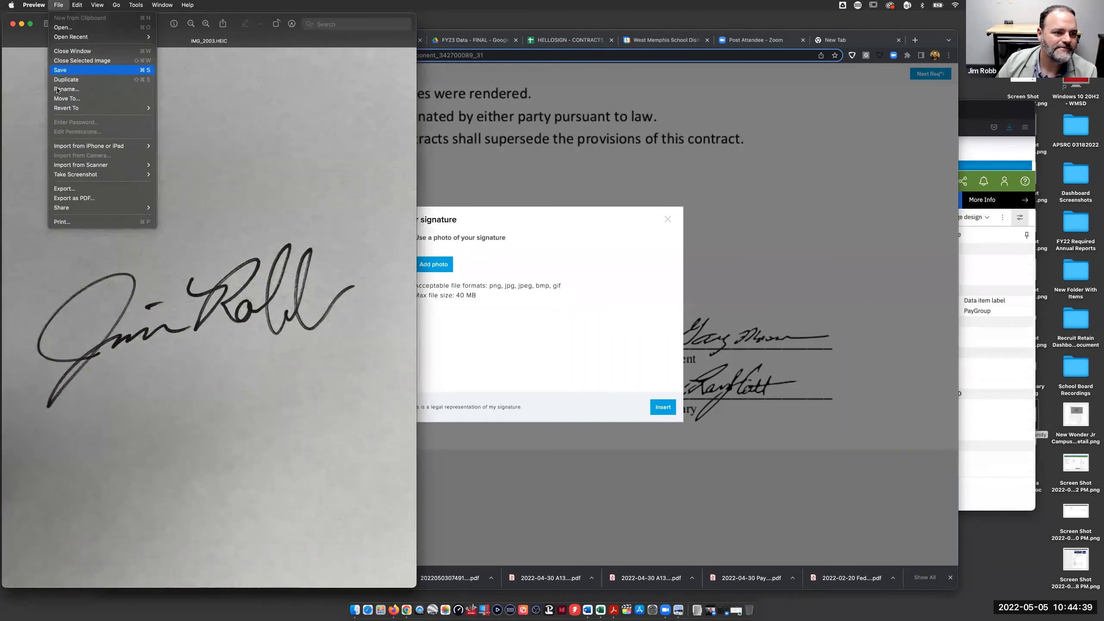
left_click(65, 188)
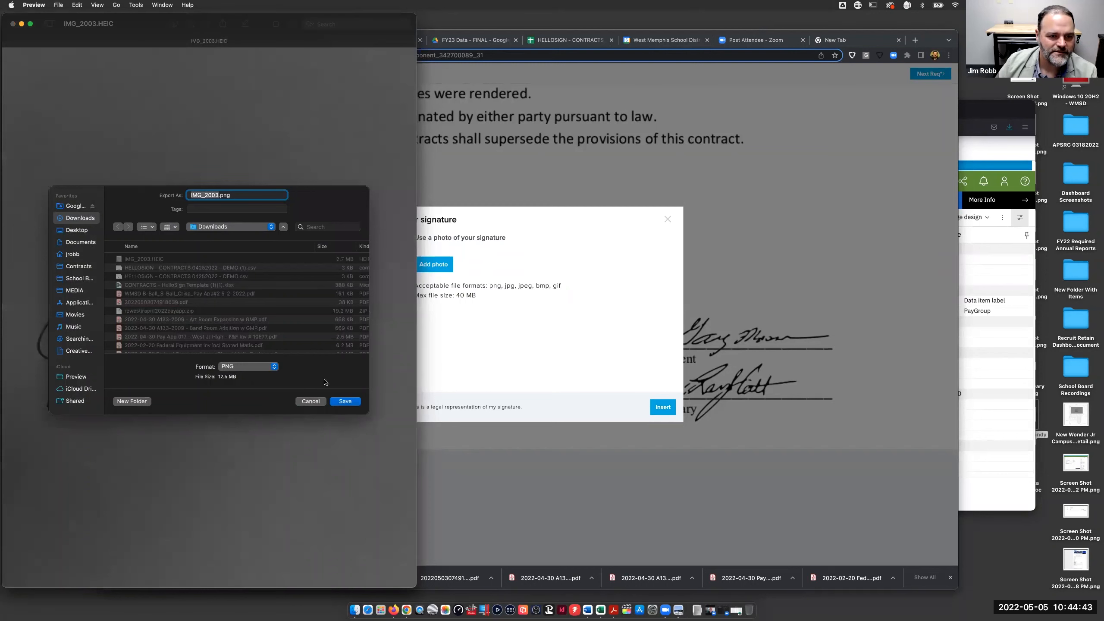
type("signatu")
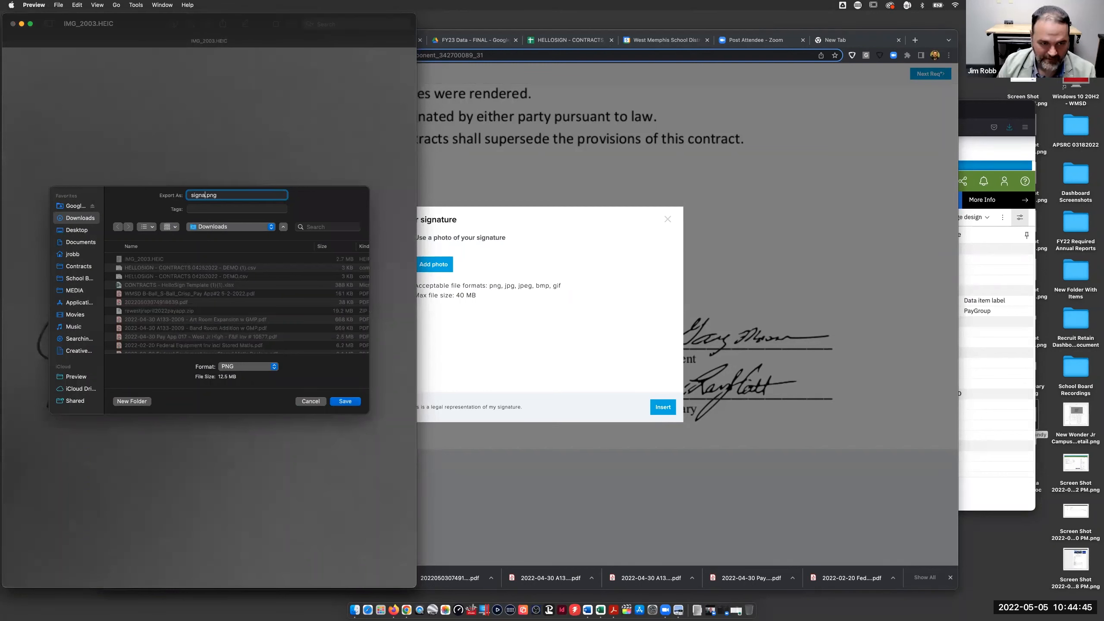
type("re")
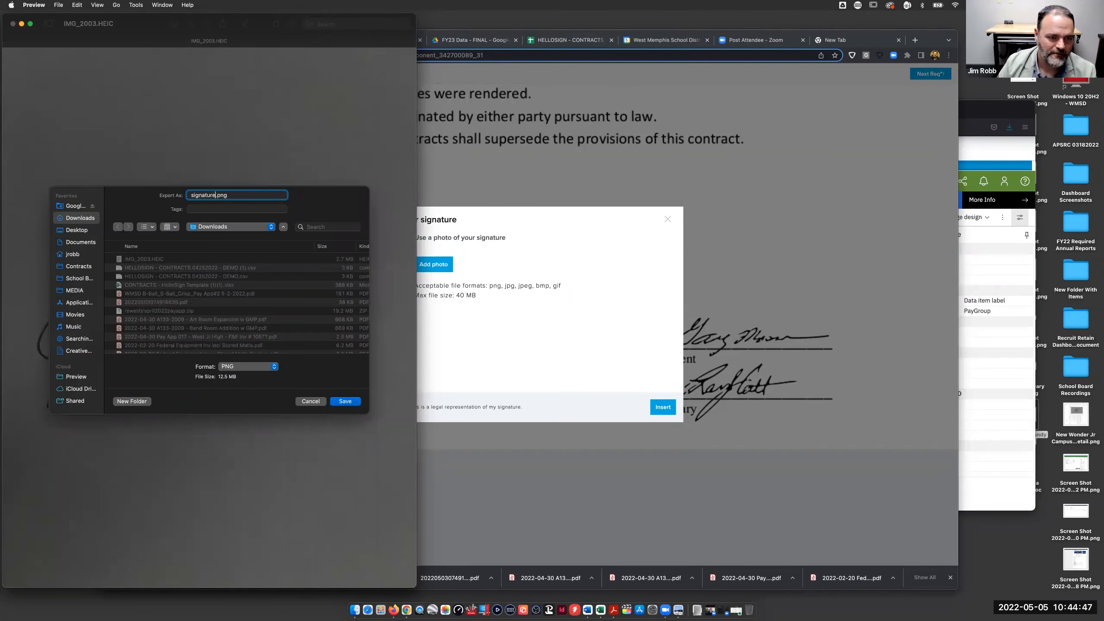
left_click(348, 407)
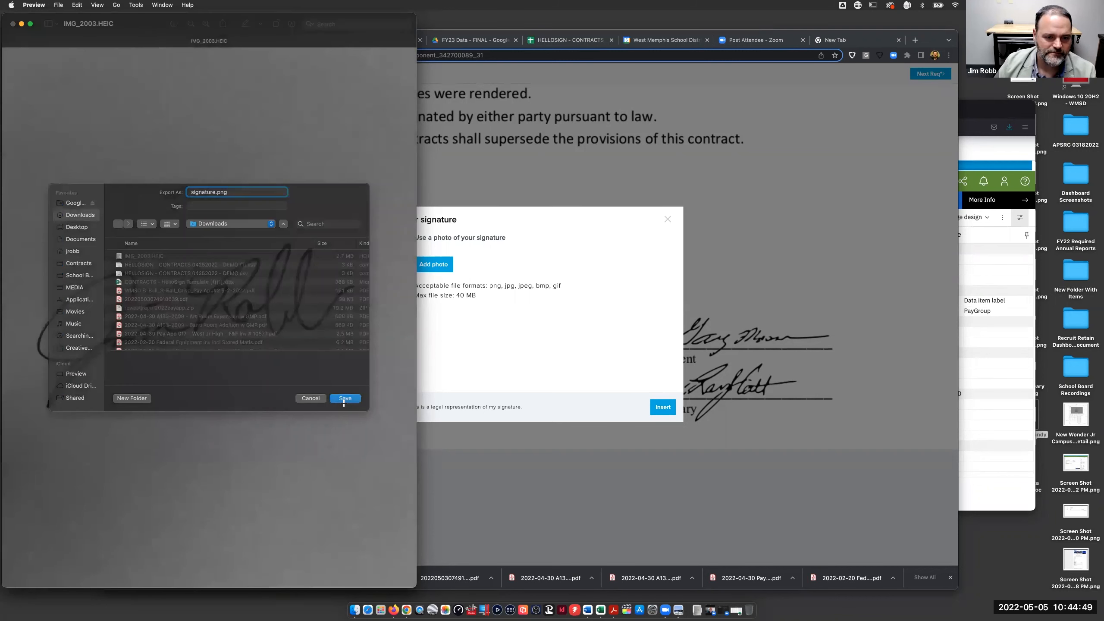
left_click(12, 23)
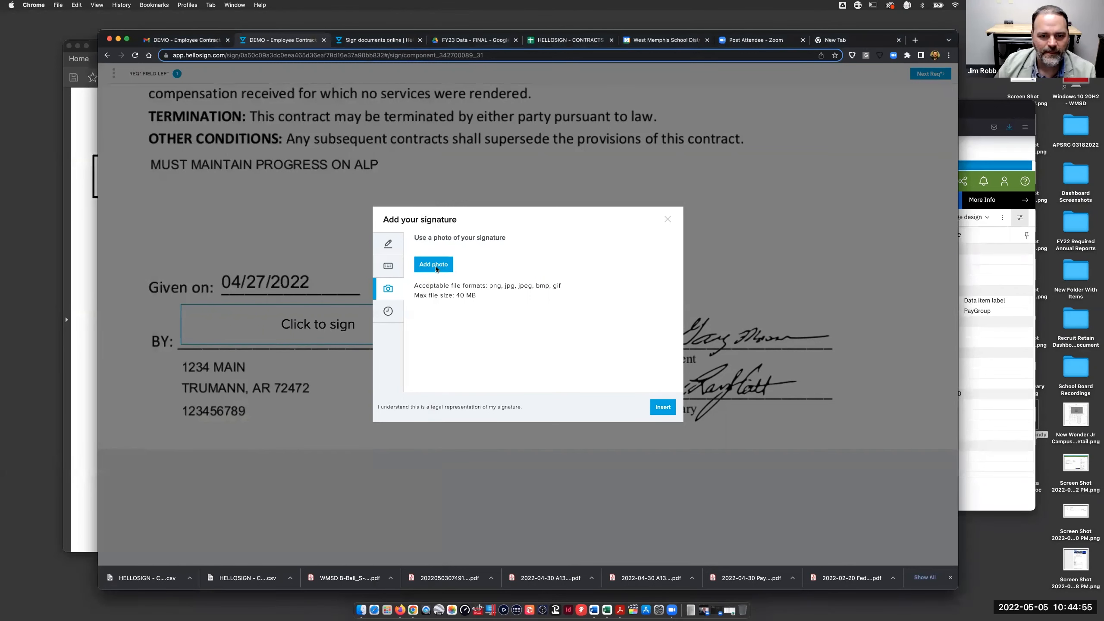
- Upload signature.png, adjust its contrast, rotate it back upright, and insert it into the BY field
left_click(437, 269)
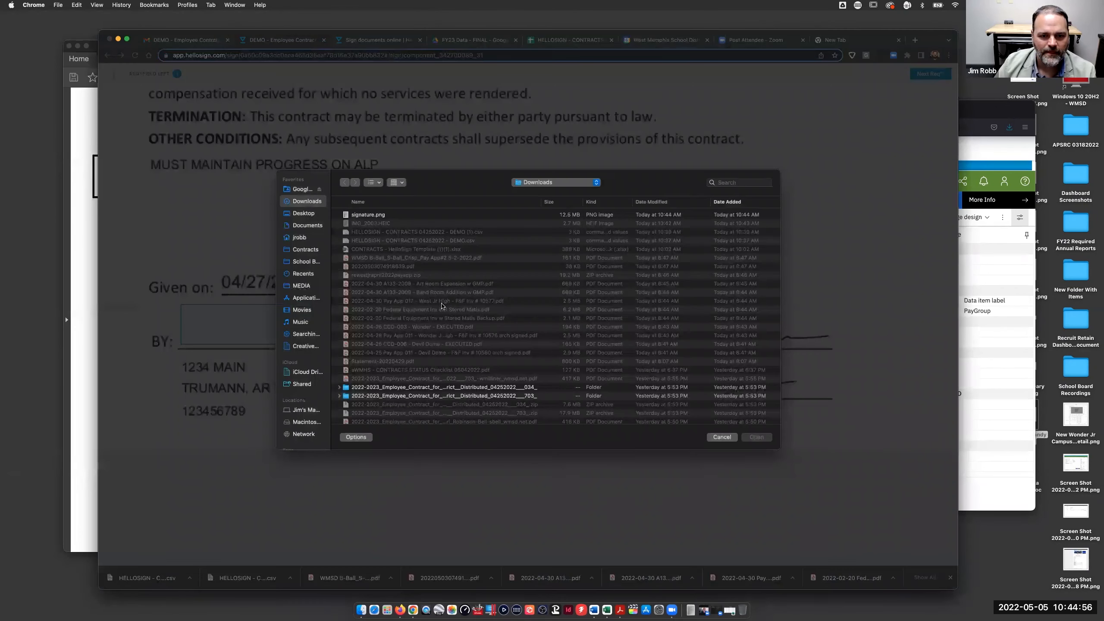
double_click(383, 215)
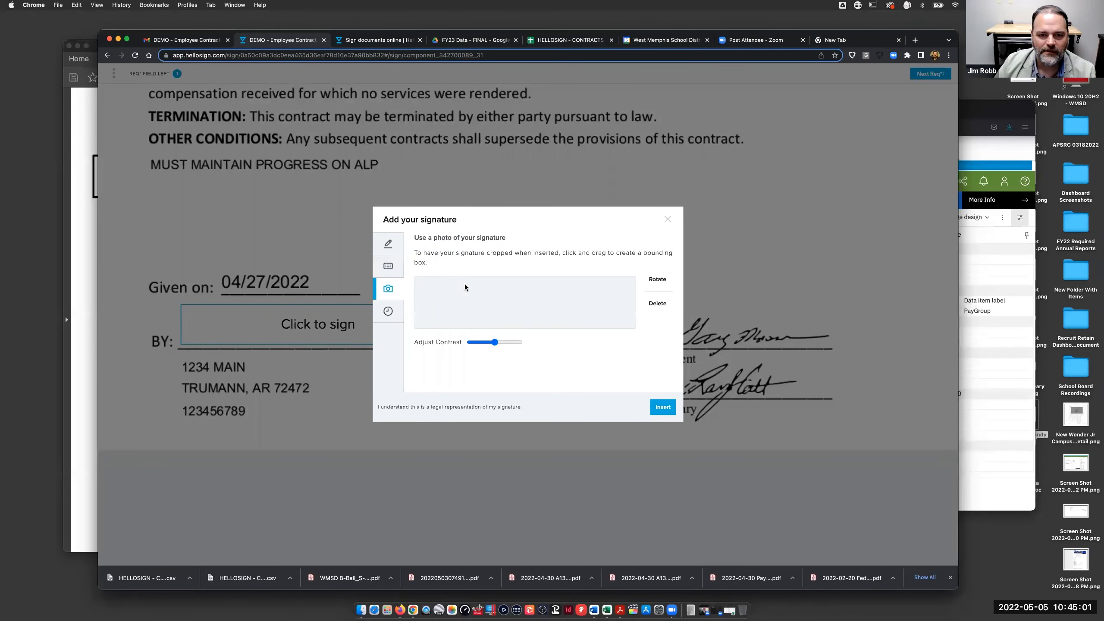
mouse_move(494, 342)
left_mouse_down()
mouse_move(503, 343)
mouse_move(487, 344)
left_mouse_up()
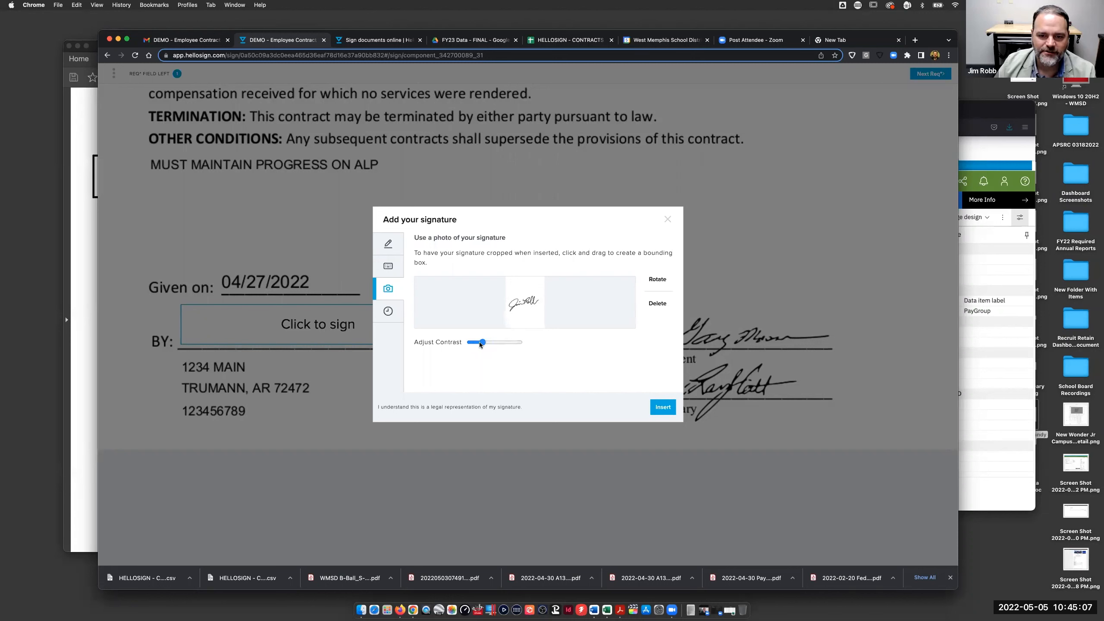
left_click_drag(505, 343, 495, 344)
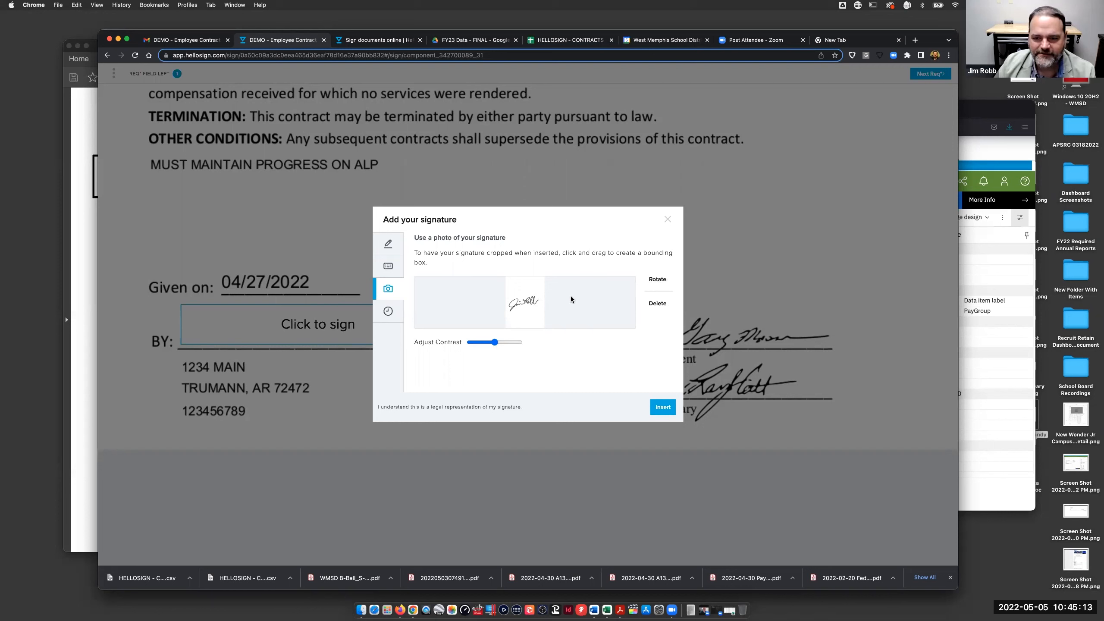
left_click(656, 283)
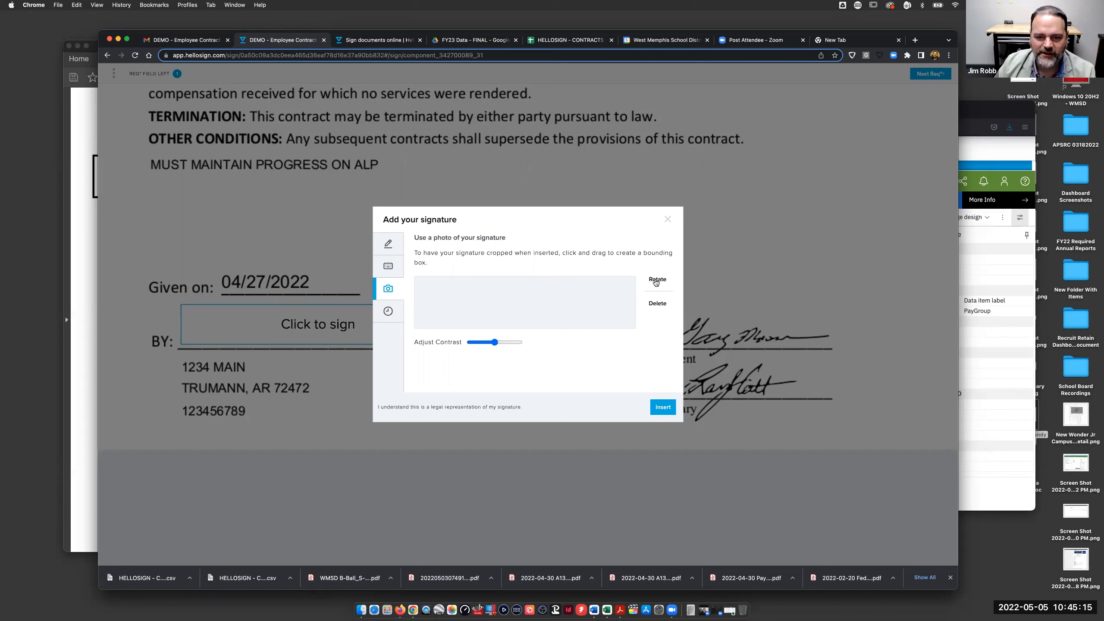
left_click(653, 282)
left_click(654, 283)
left_click(653, 282)
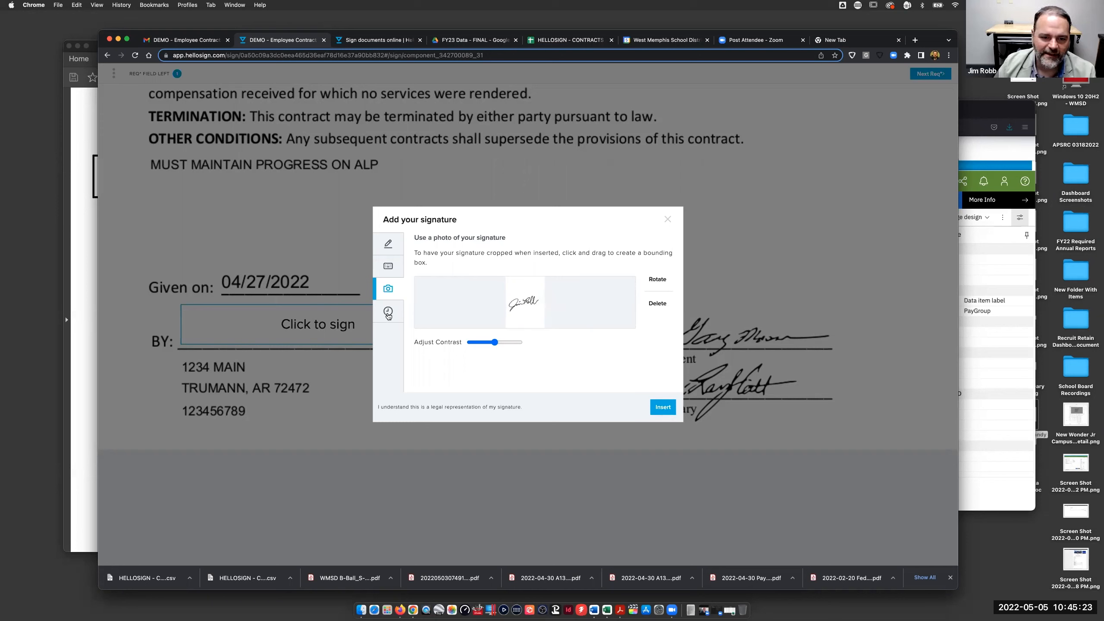
left_click(654, 408)
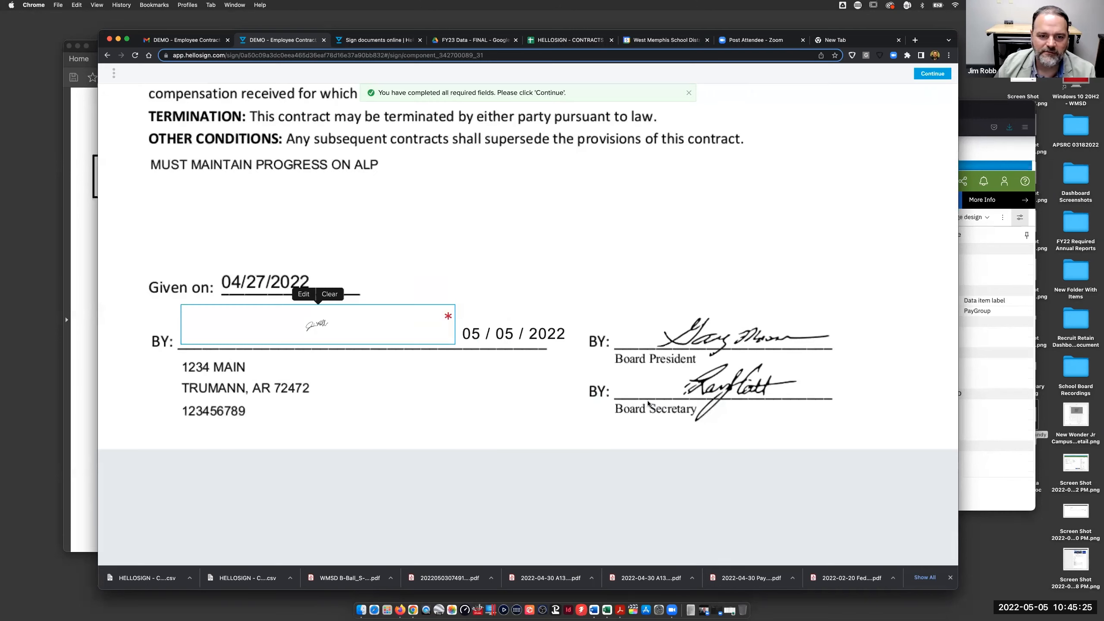
- Replace the BY photo signature with a previously saved signature and continue to the confirmation
left_click(303, 294)
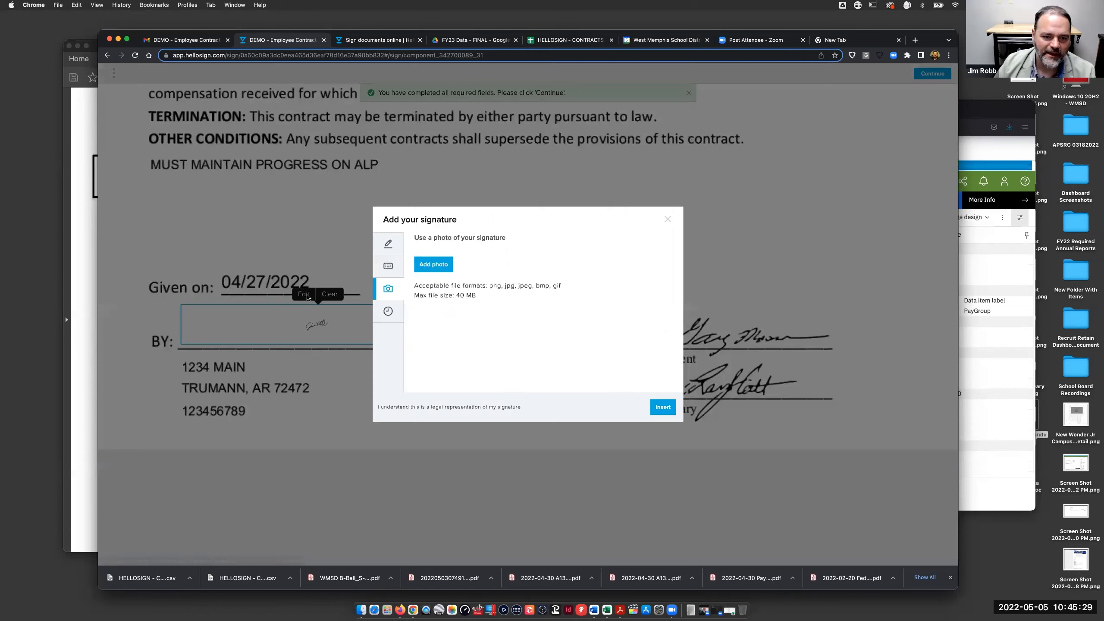
left_click(393, 314)
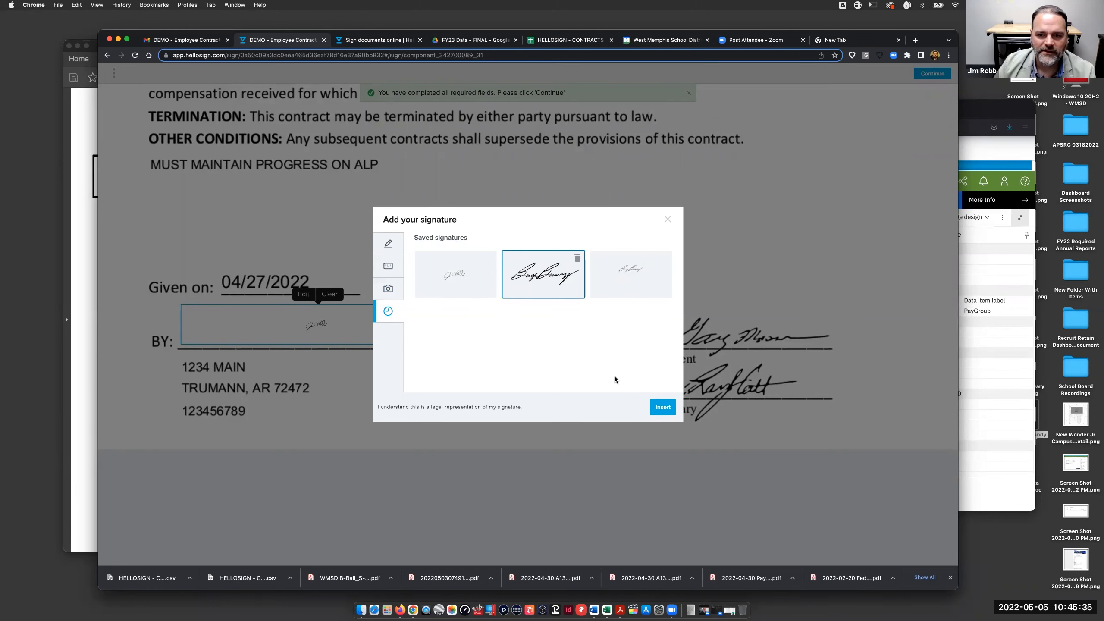
left_click(662, 407)
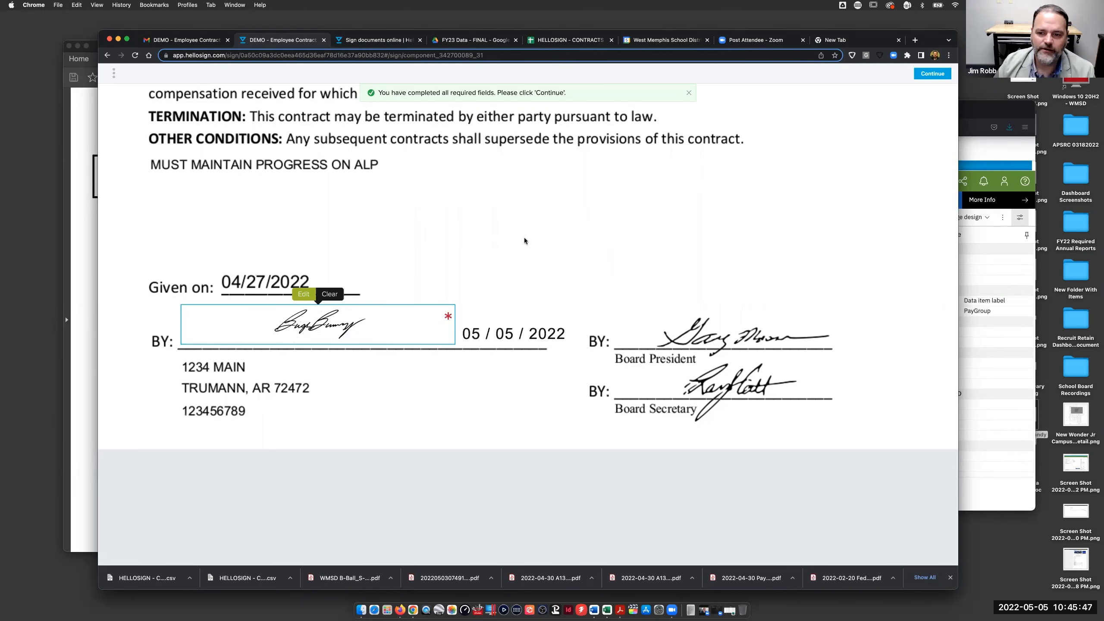
scroll(896, 148, "up", 5)
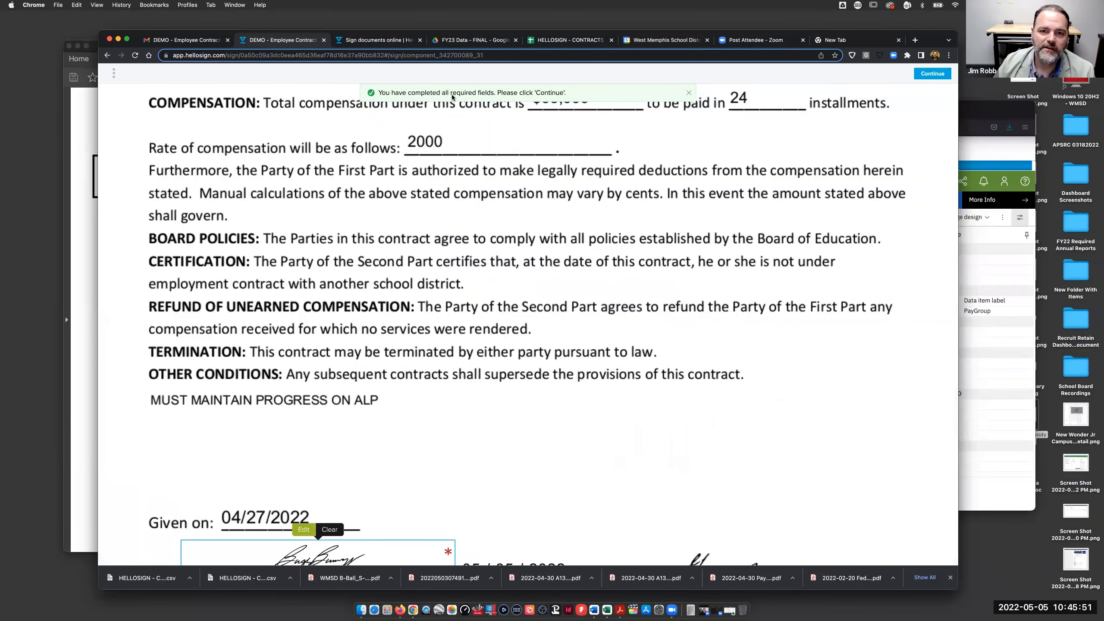
left_click(930, 74)
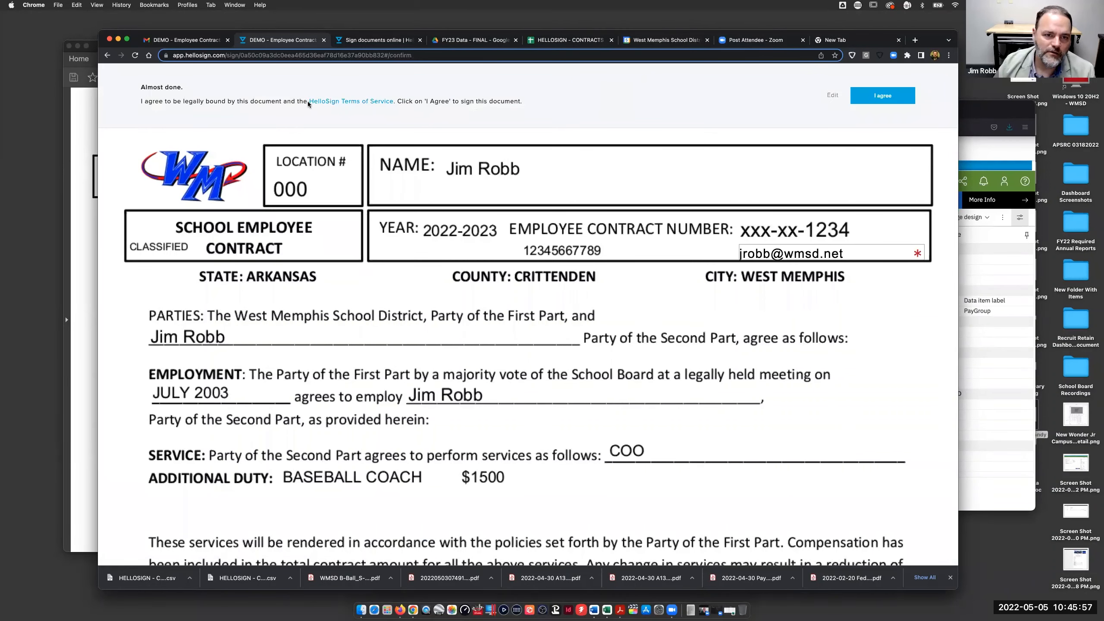
- Agree to be legally bound on the Almost done bar to finish signing
left_click(881, 96)
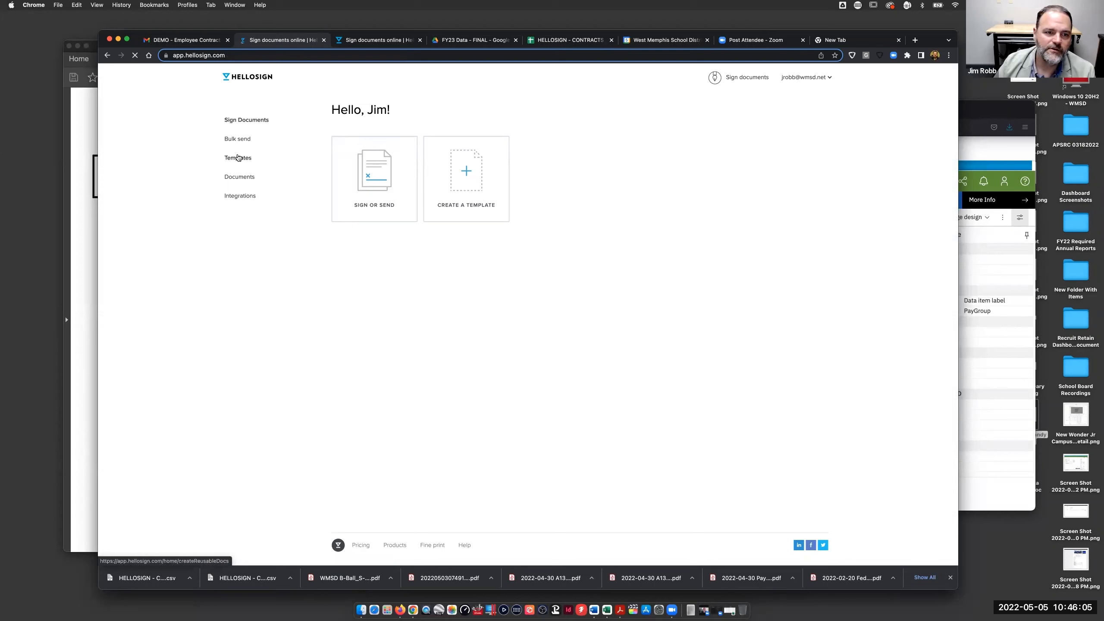
- Rename the DEMO contract by appending the signer's name and deleting WMSD, then download the PDF
left_click(239, 177)
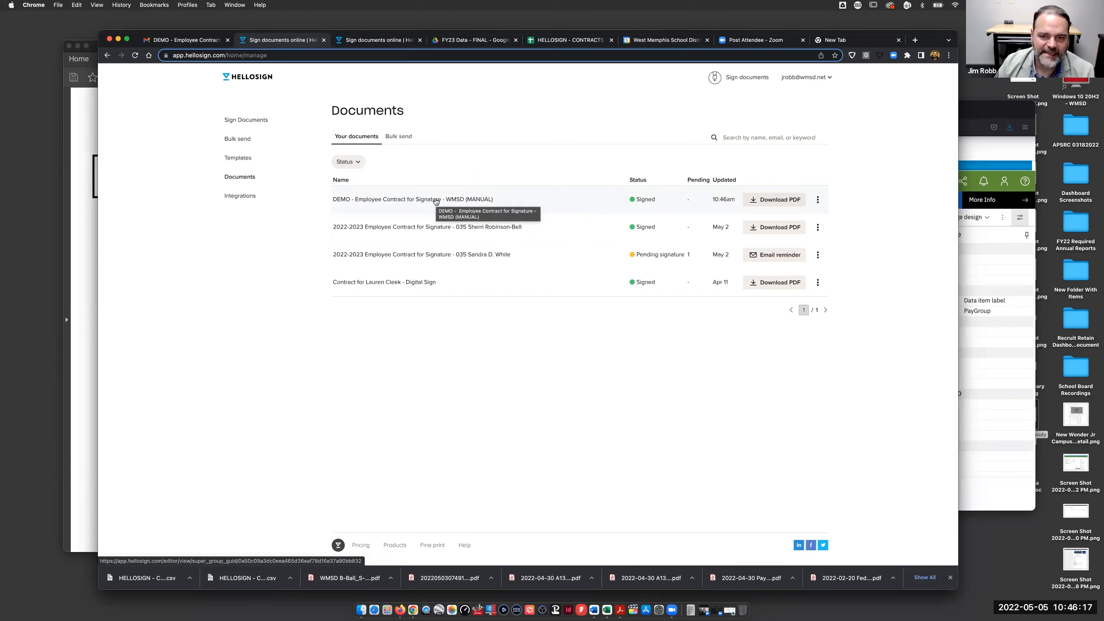
left_click(817, 199)
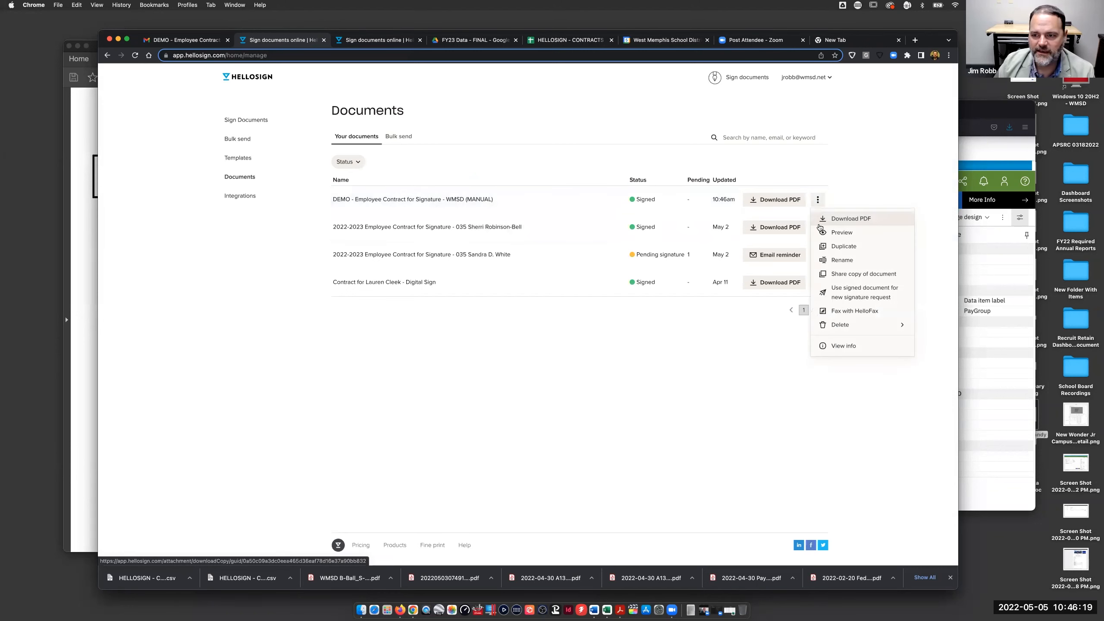
left_click(842, 260)
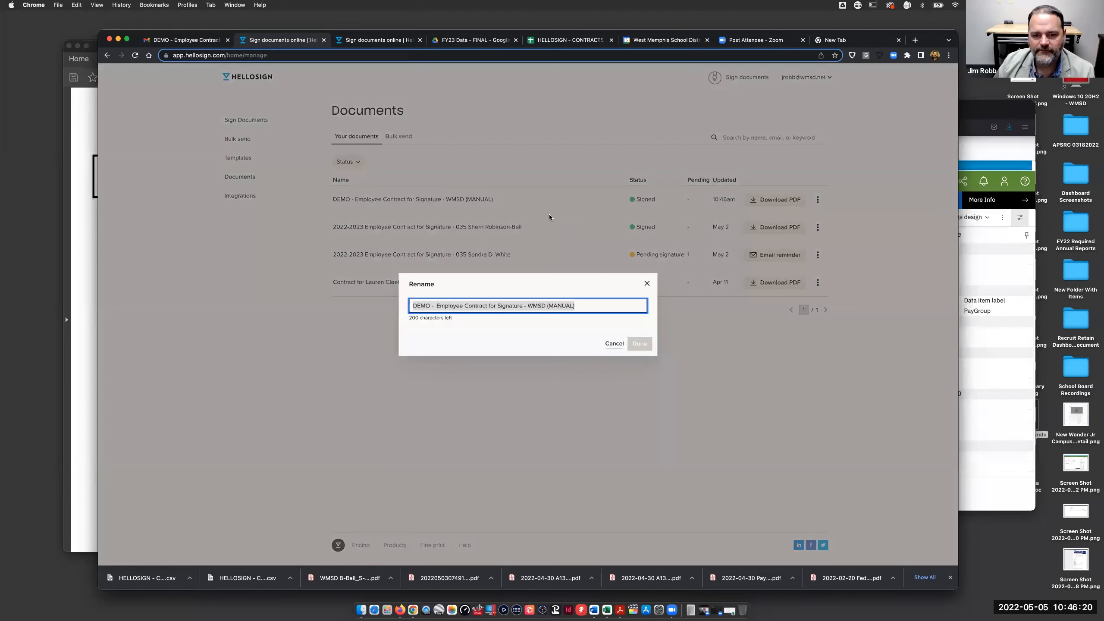
left_click(560, 308)
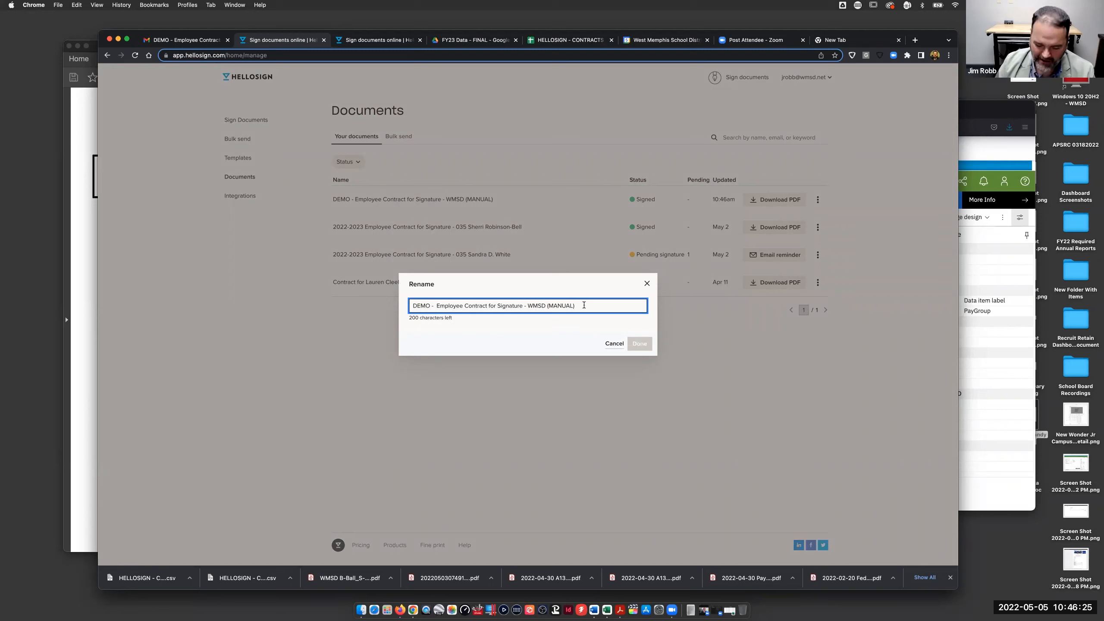
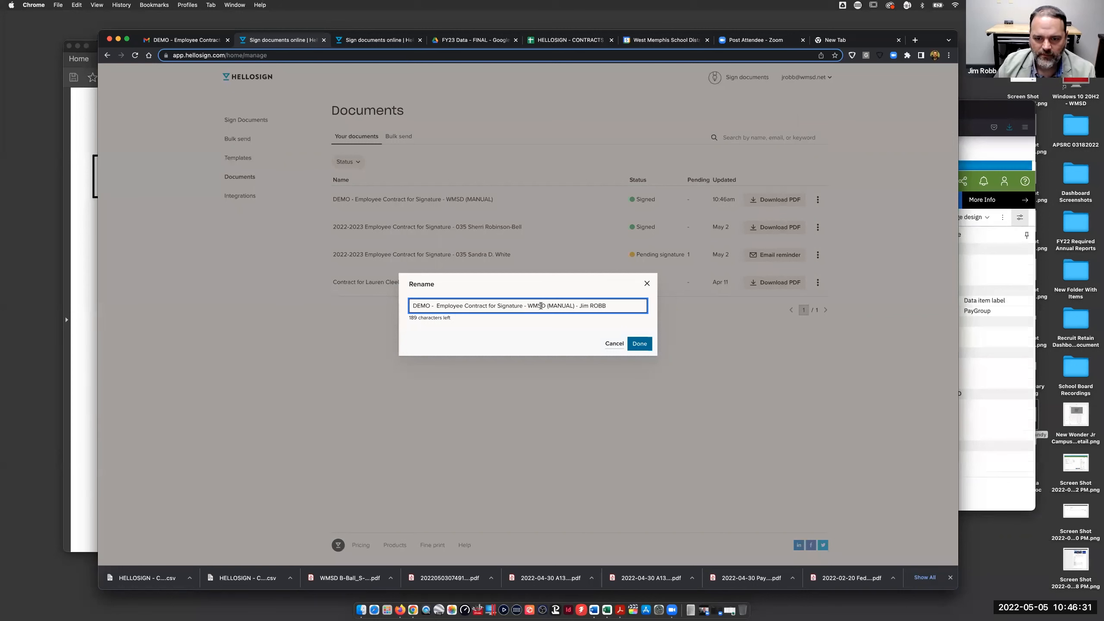
left_click_drag(529, 306, 544, 306)
key("BackSpace")
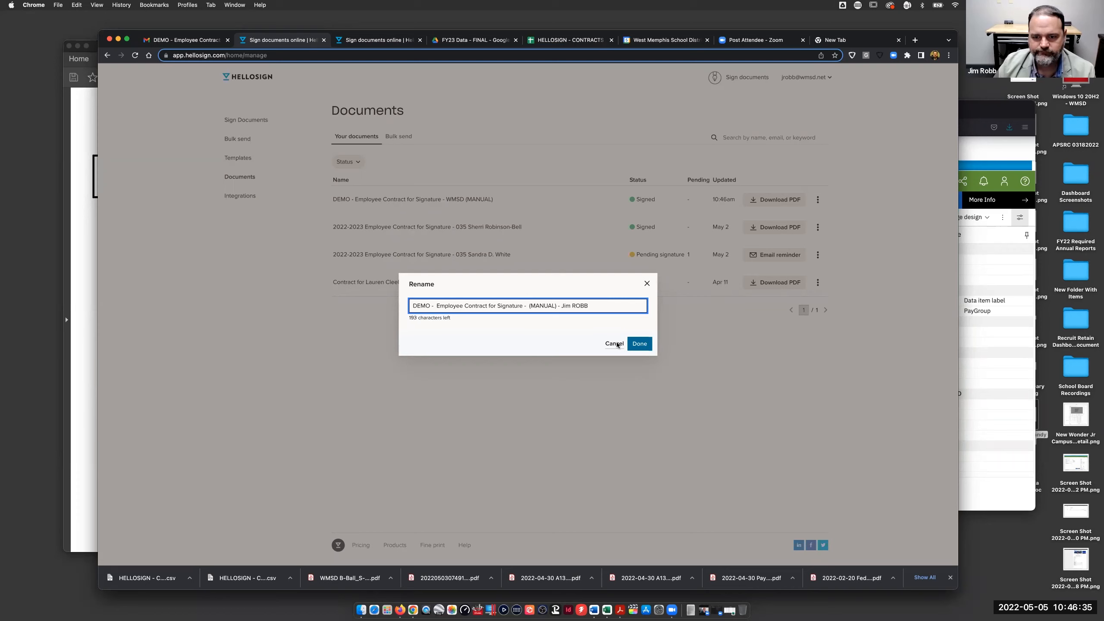
left_click(639, 344)
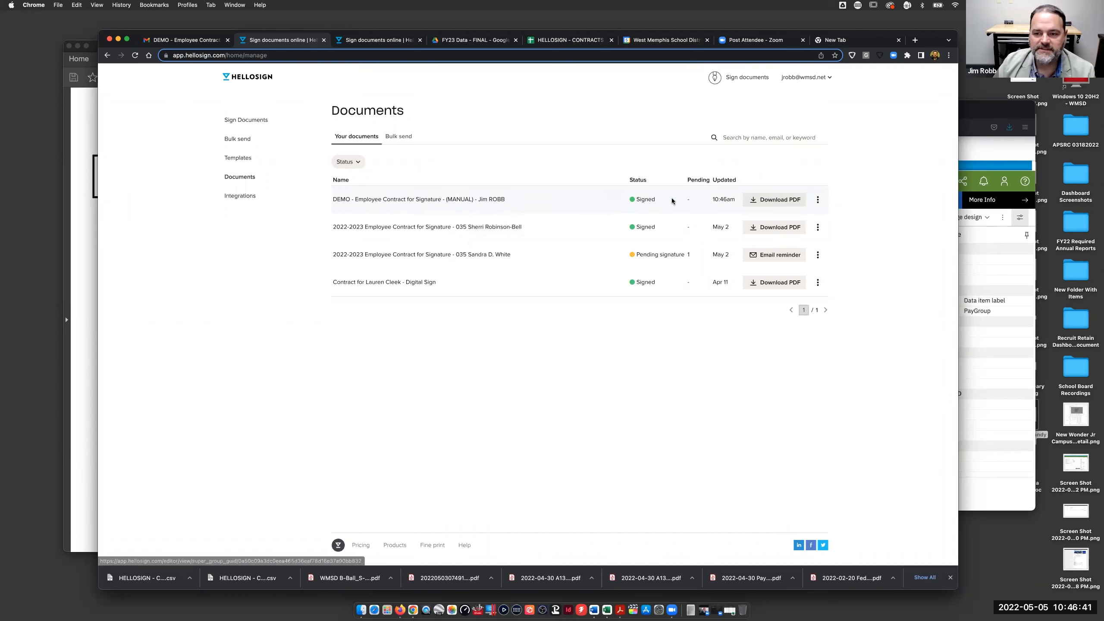
left_click(787, 200)
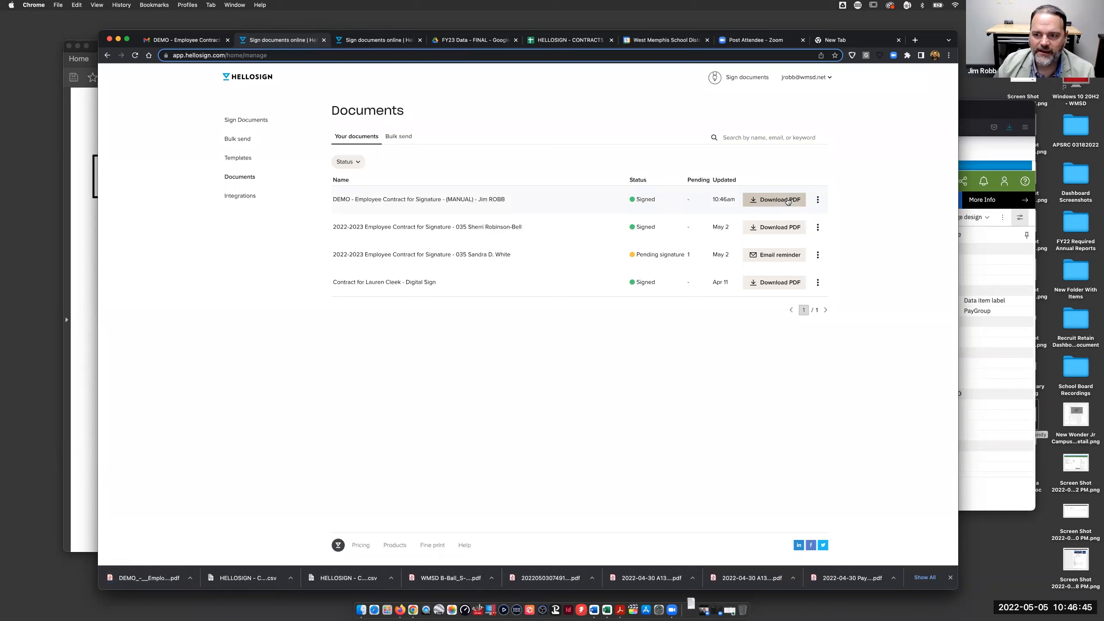
- Check the renamed and pending contracts' details, then open the Bulk send batch list
left_click(817, 200)
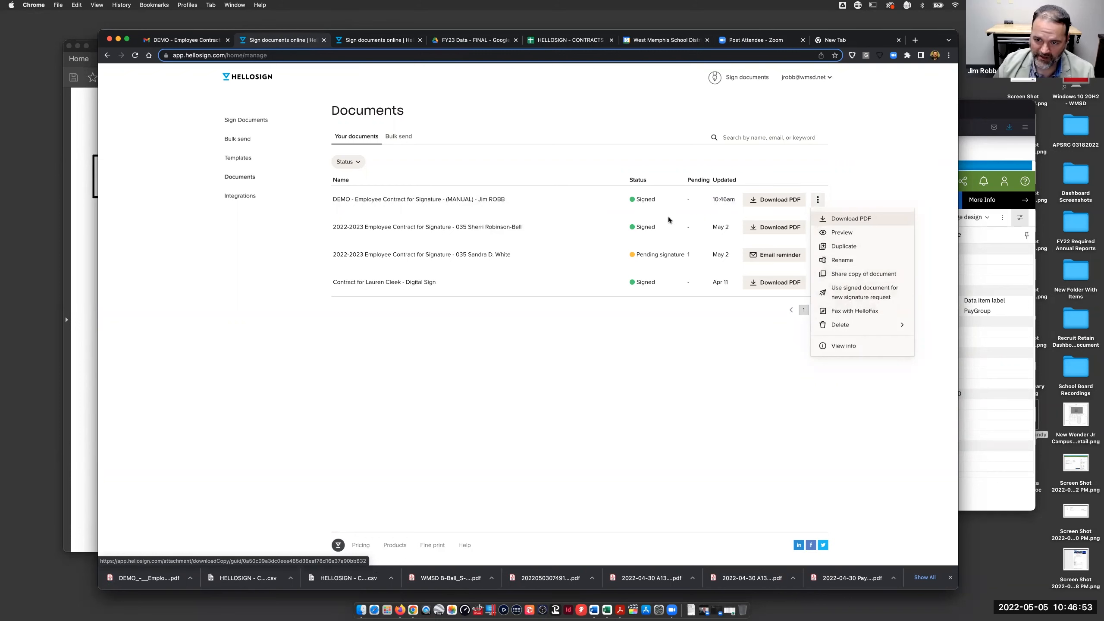
left_click(610, 254)
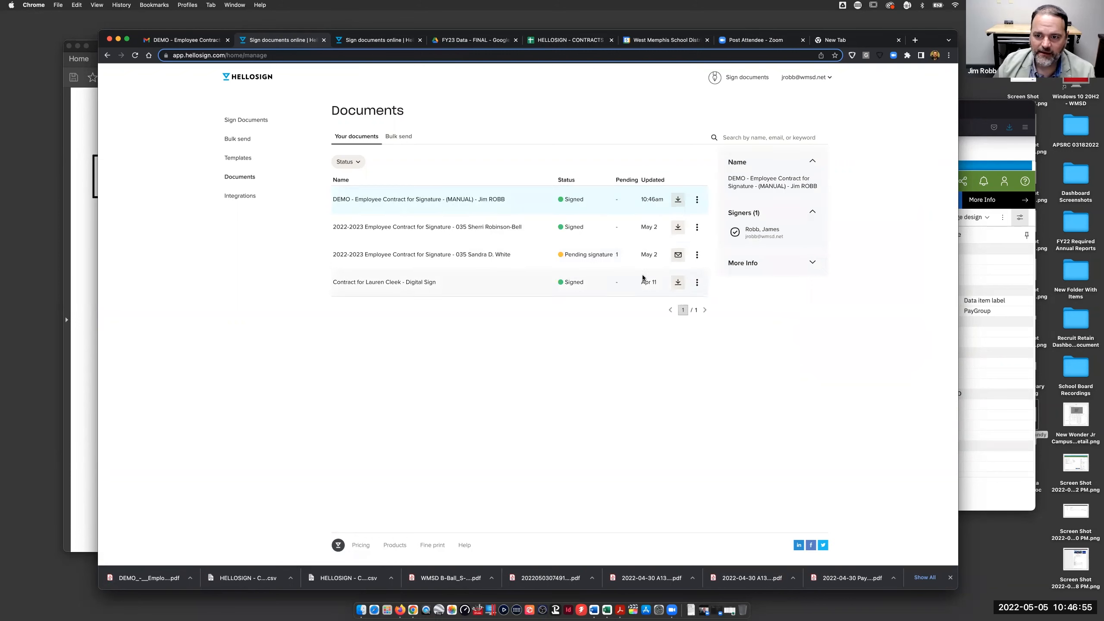
left_click(697, 255)
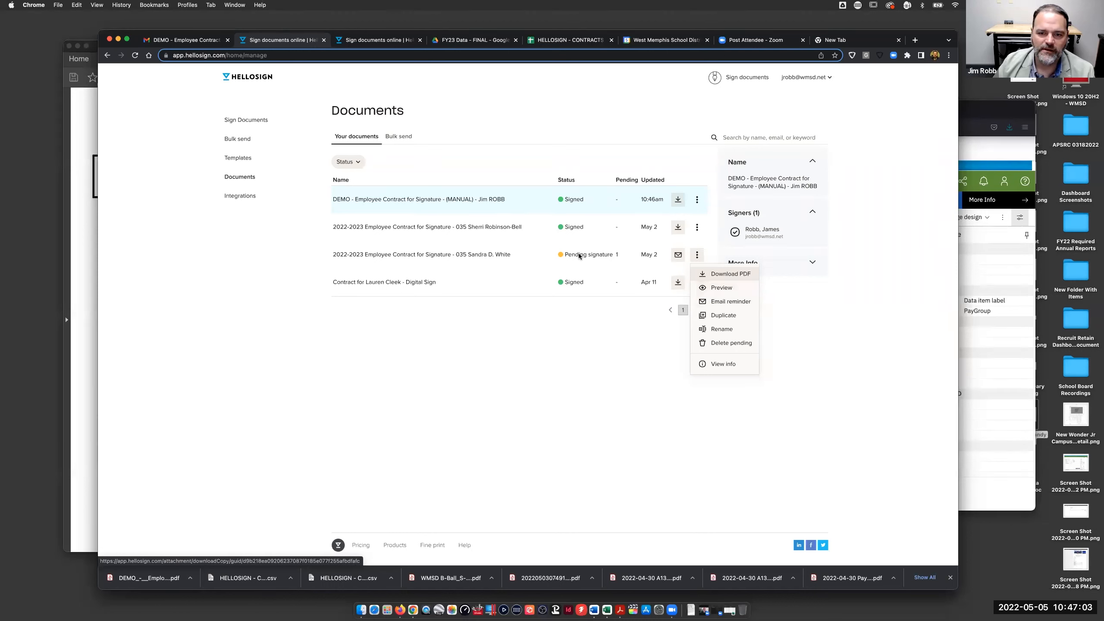
left_click(667, 258)
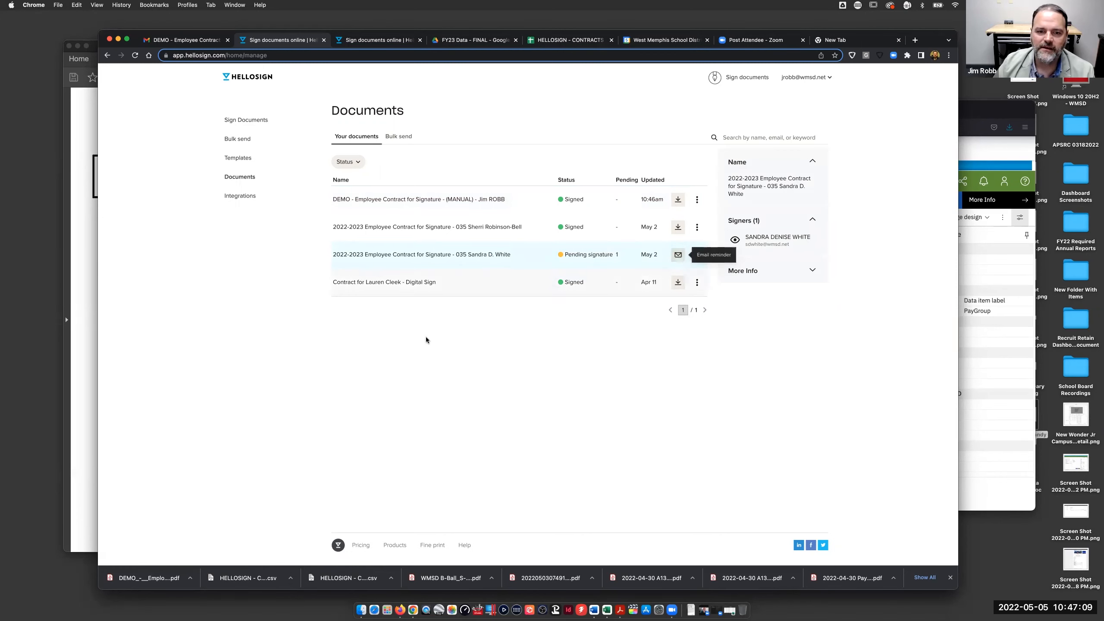
left_click(397, 137)
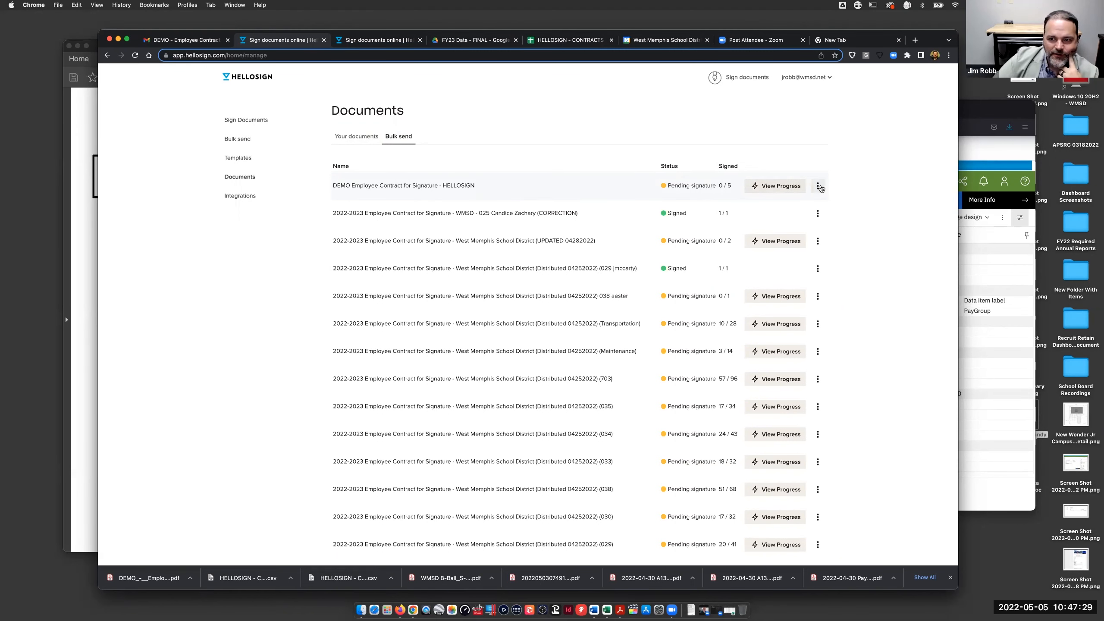
- View the DEMO batch's signer progress showing all five pending, then close it and its actions menu
left_click(788, 187)
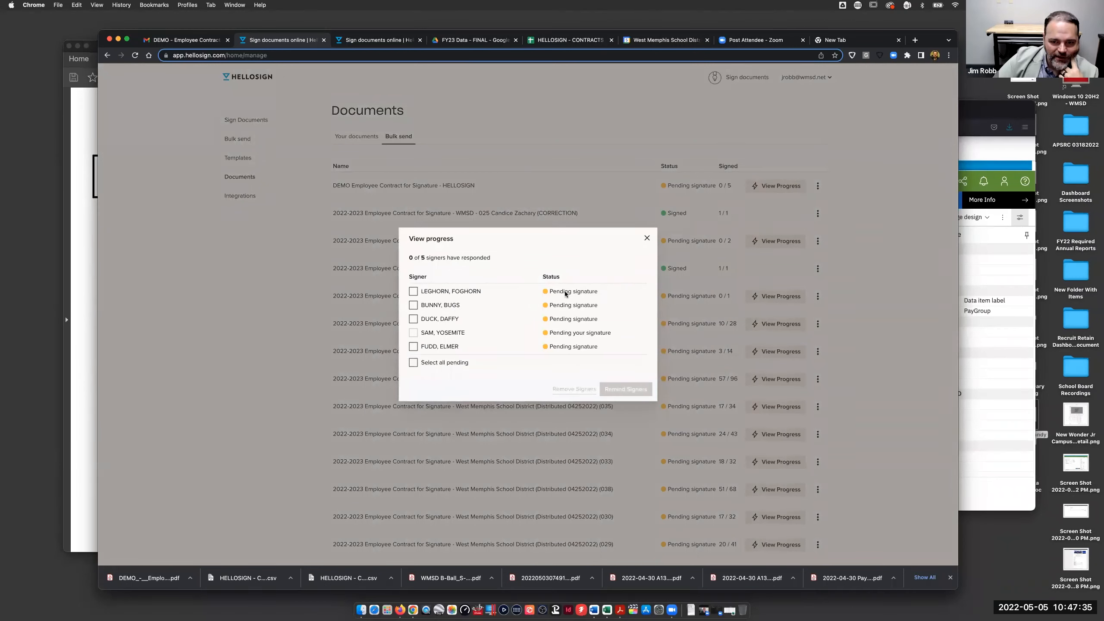
left_click(646, 238)
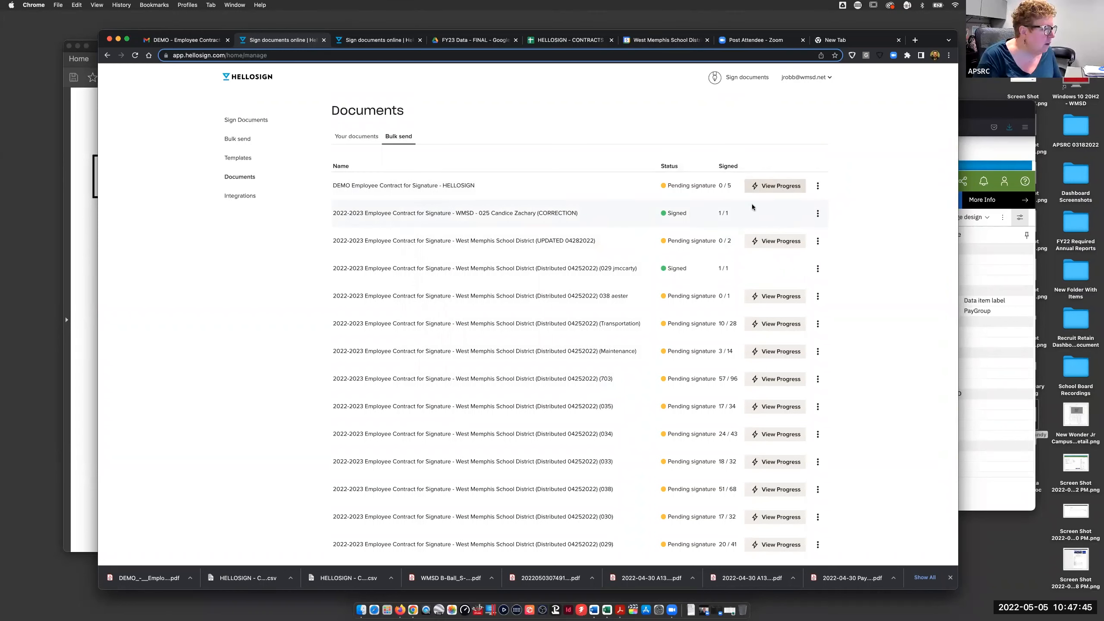
left_click(818, 187)
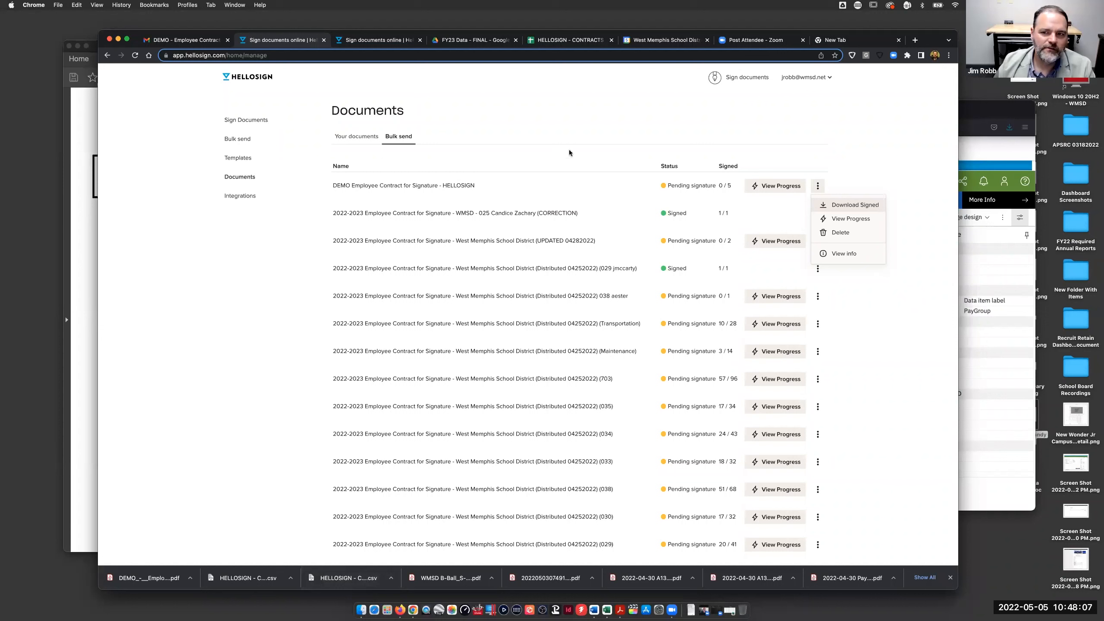
left_click(574, 134)
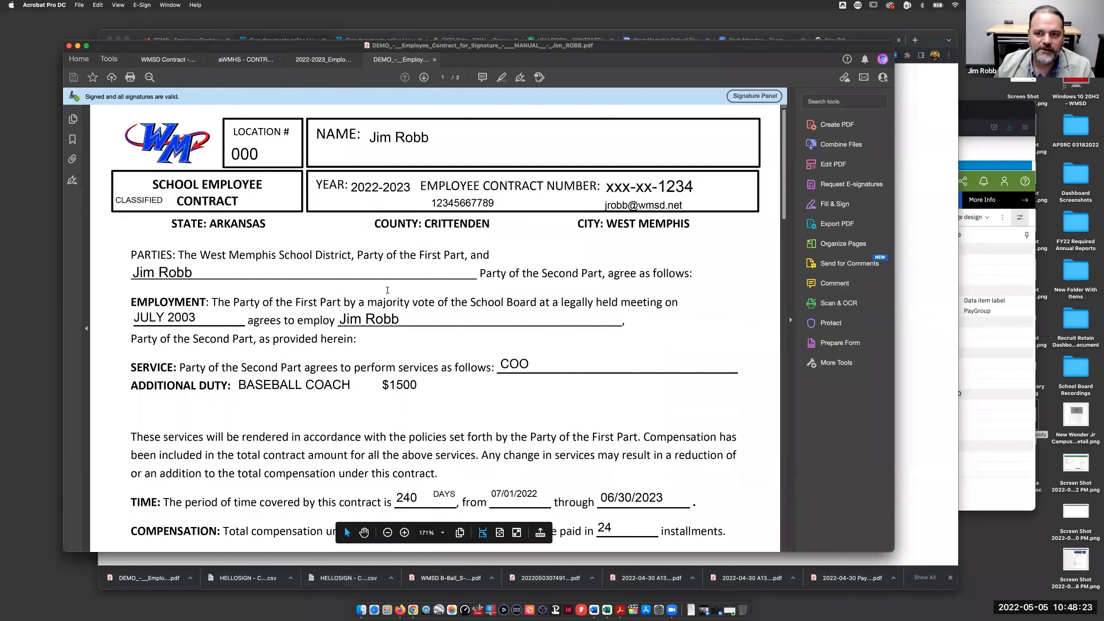
- Scroll the signed contract PDF down to the signature block and audit trail
scroll(409, 290, "down", 3)
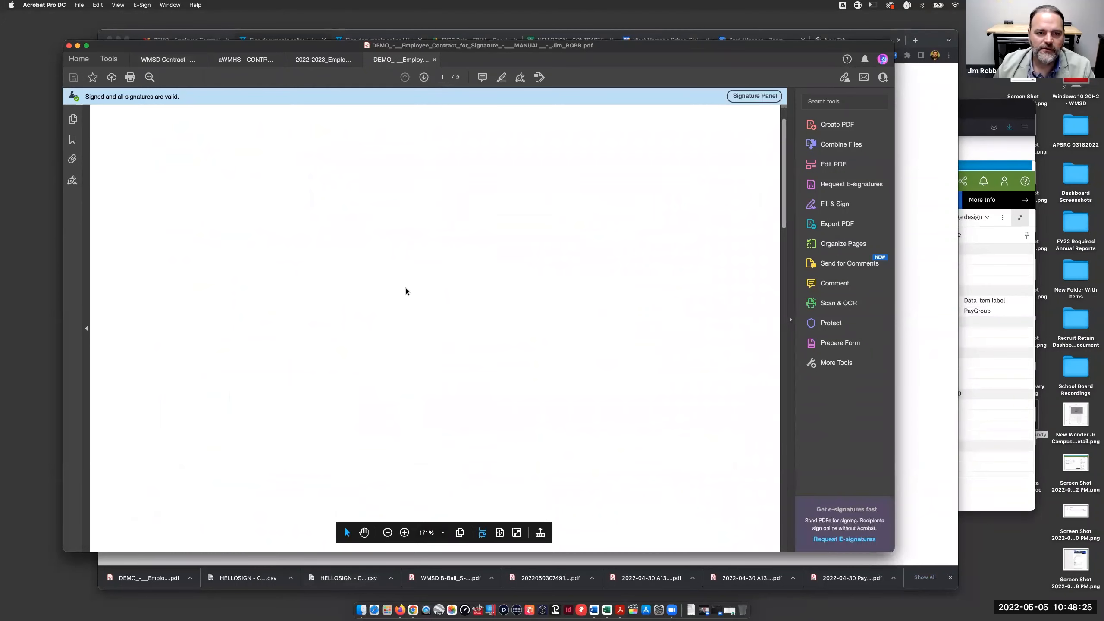
scroll(434, 112, "down", 10)
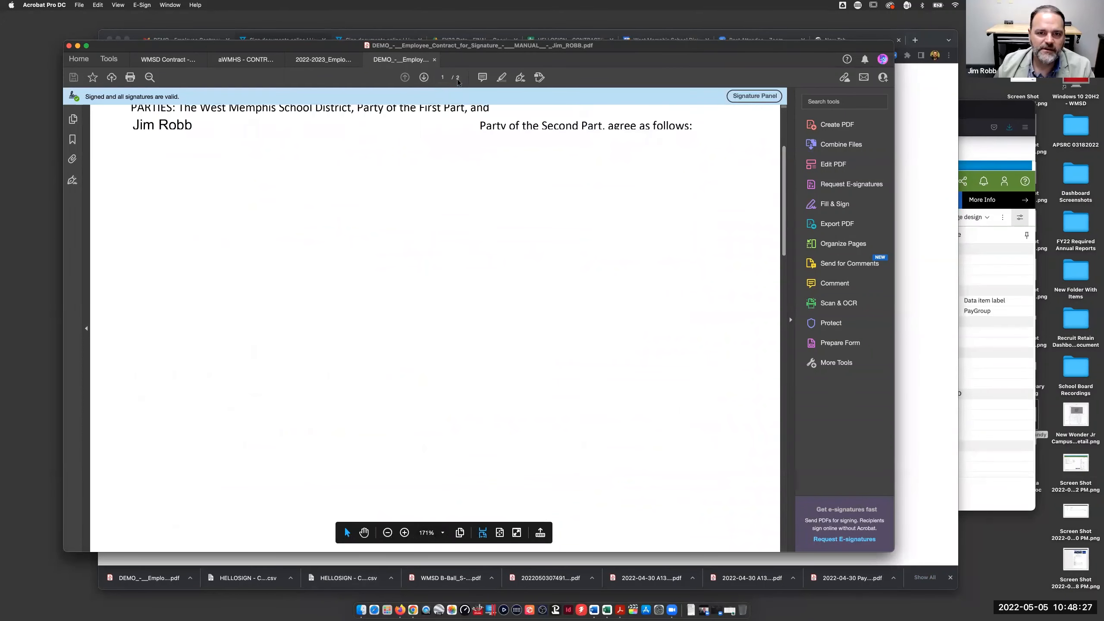
scroll(434, 112, "down", 5)
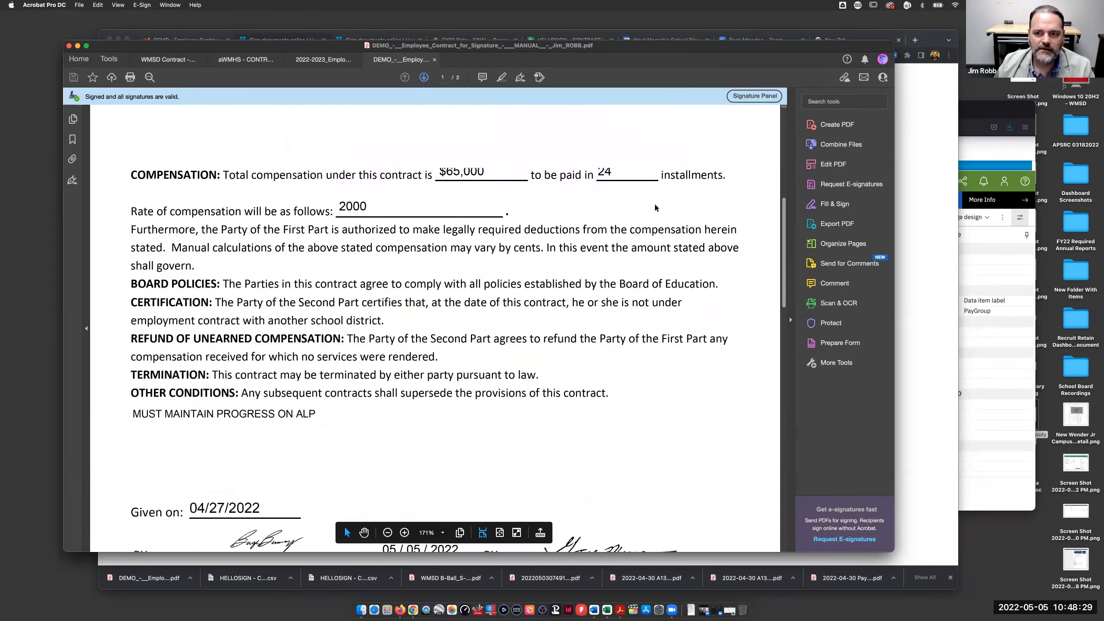
scroll(486, 356, "down", 1)
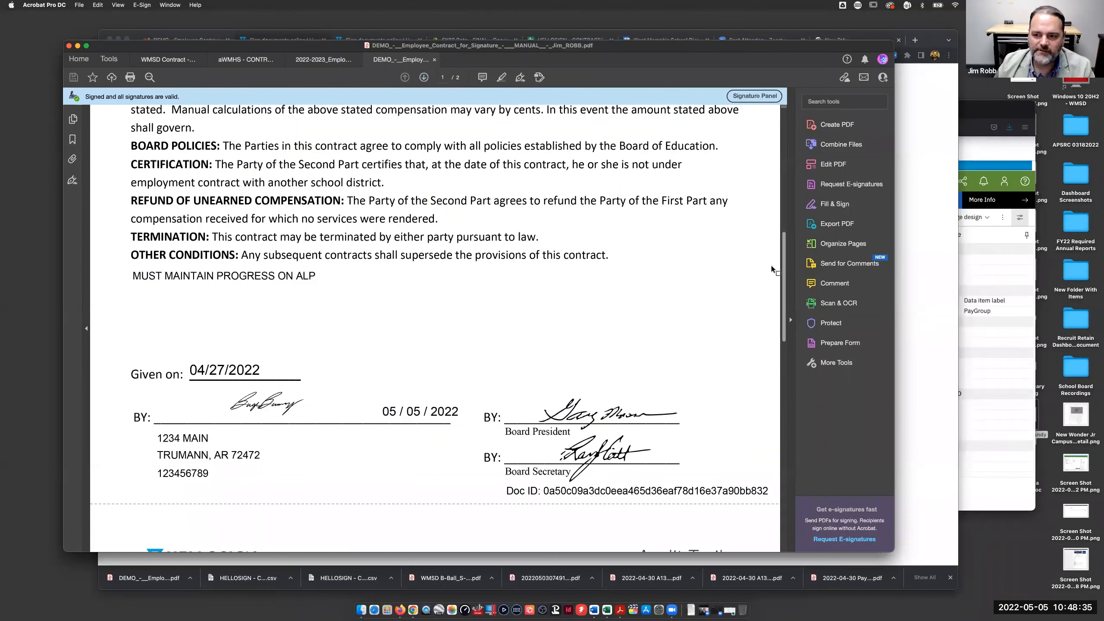
left_click_drag(782, 264, 769, 468)
left_click_drag(792, 295, 798, 130)
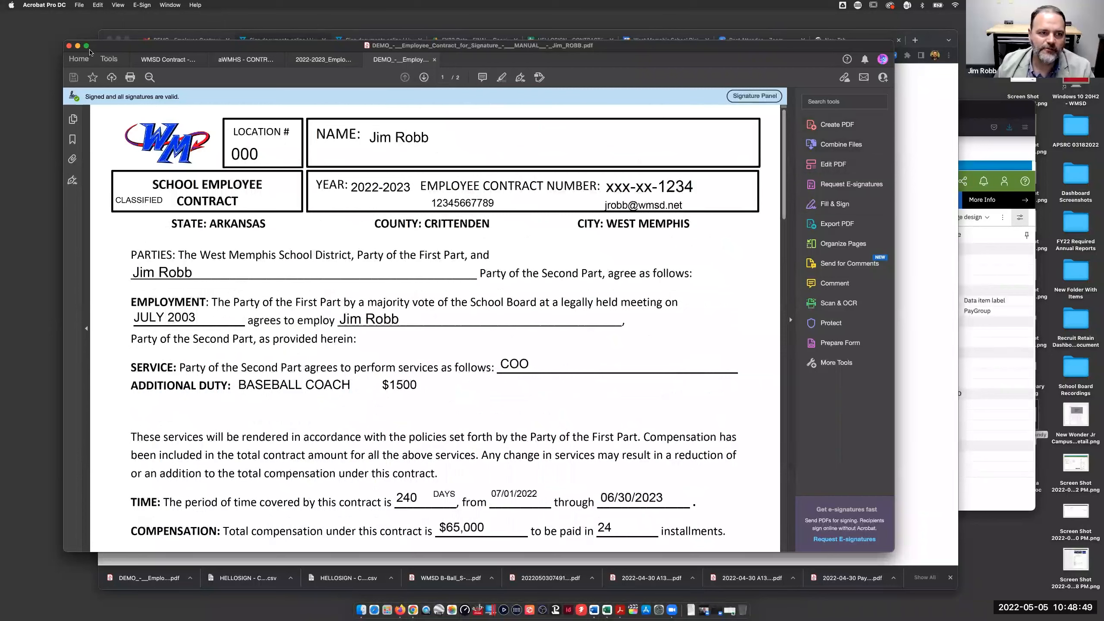
- Minimize and restore Acrobat, then open the aWMHS - CONTR... status checklist tab
left_click(75, 35)
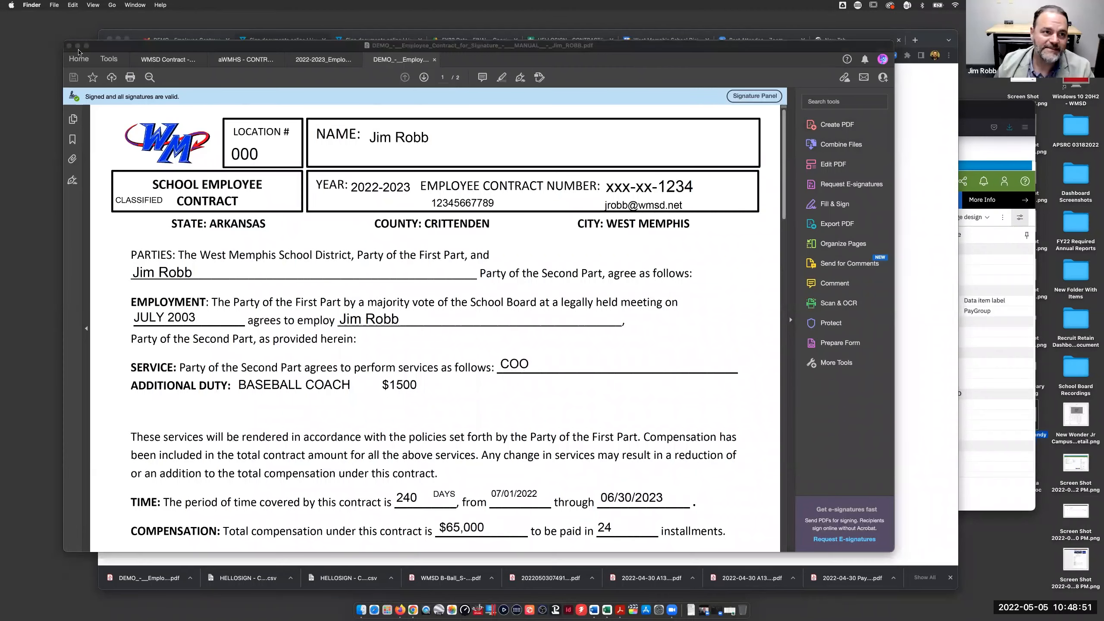
left_click(77, 46)
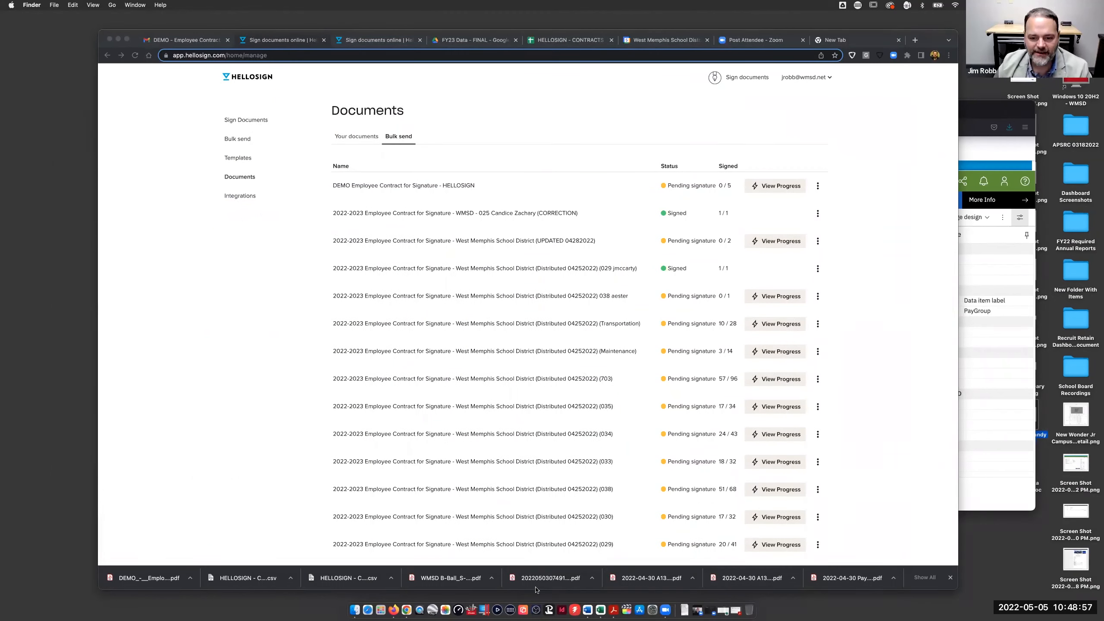
left_click(616, 605)
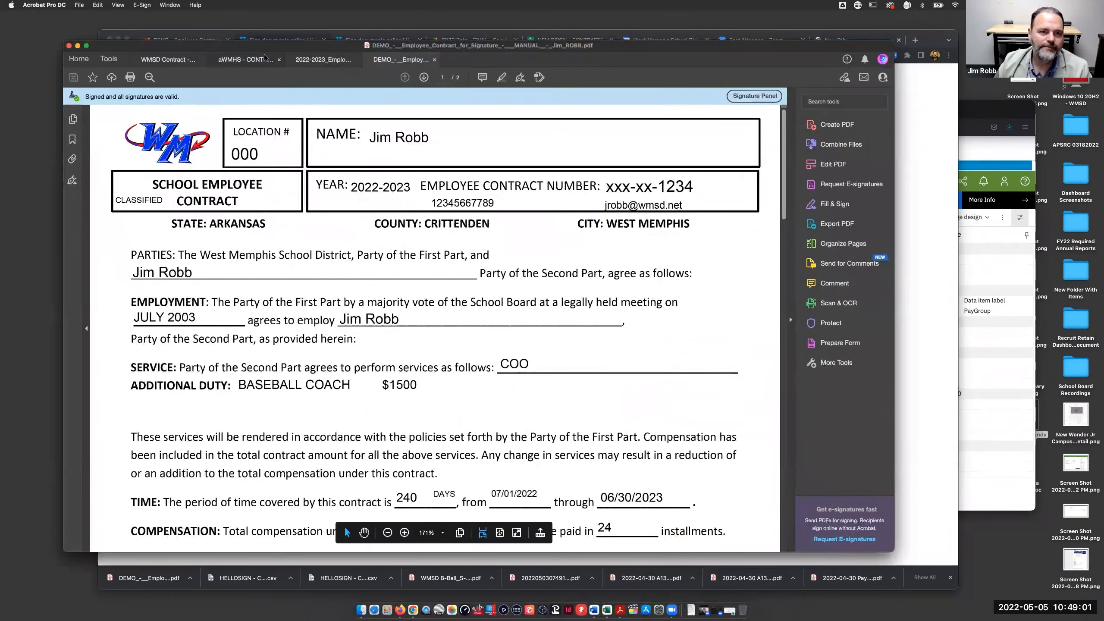
left_click(267, 59)
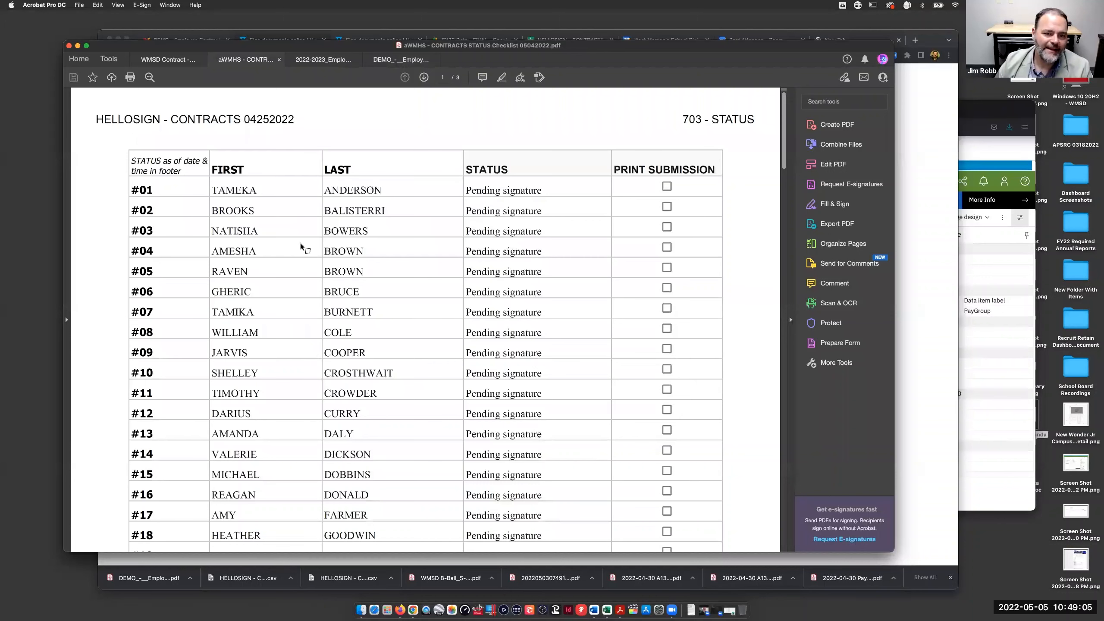
- Scan Acrobat's pending-signature checklist and the blank WMSD contract, then go back to HelloSign's bulk-send list
scroll(300, 244, "down", 5)
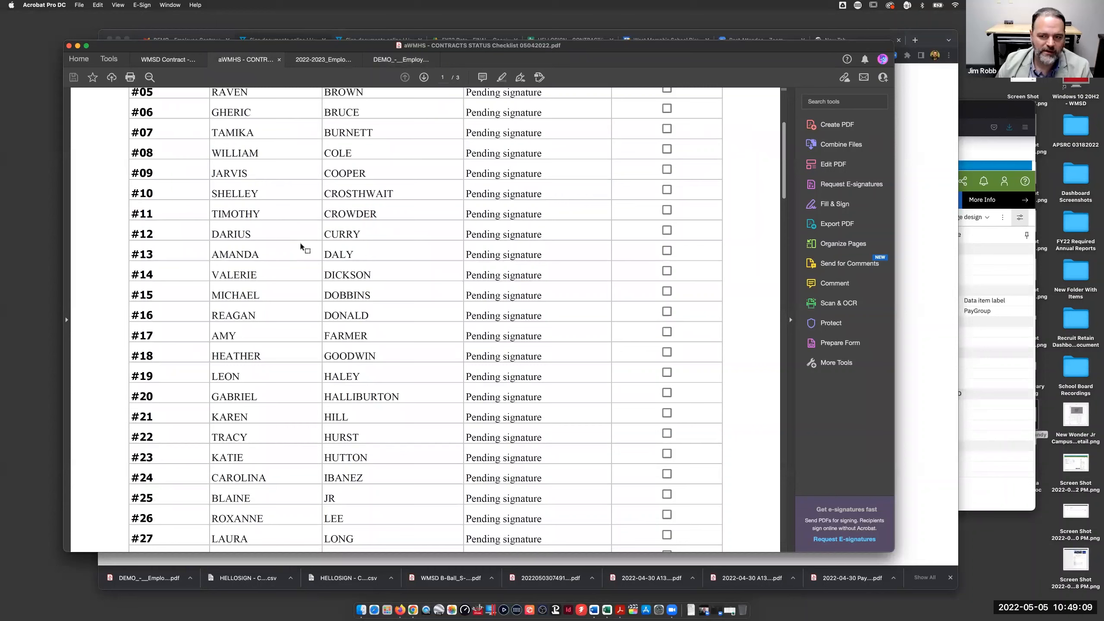
scroll(300, 246, "down", 3)
scroll(315, 260, "down", 7)
scroll(315, 263, "up", 4)
scroll(315, 263, "up", 10)
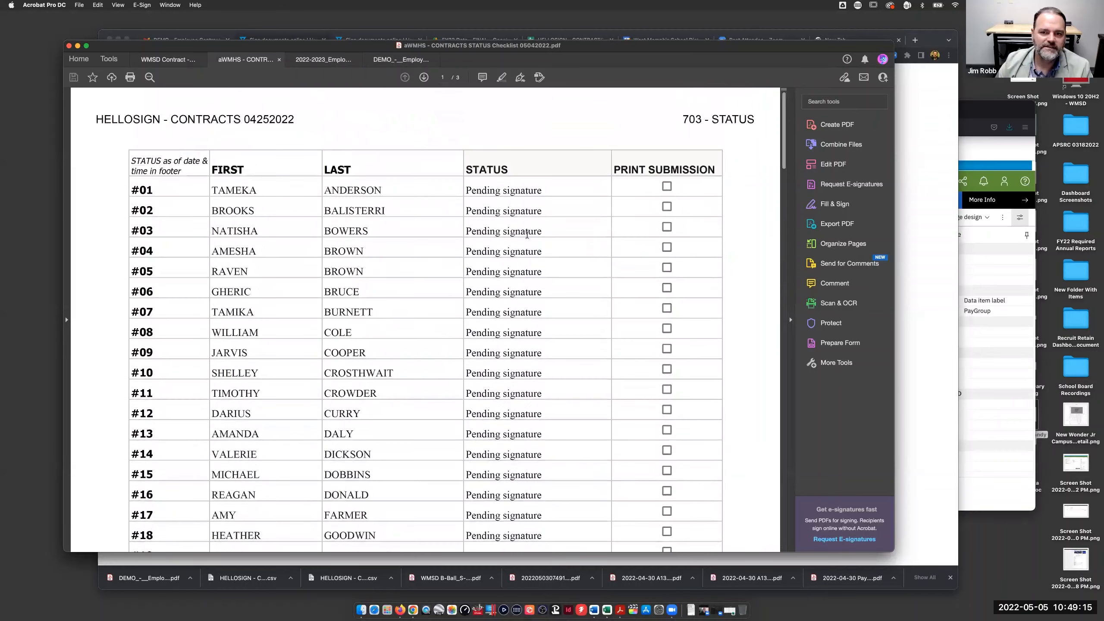
scroll(529, 246, "down", 15)
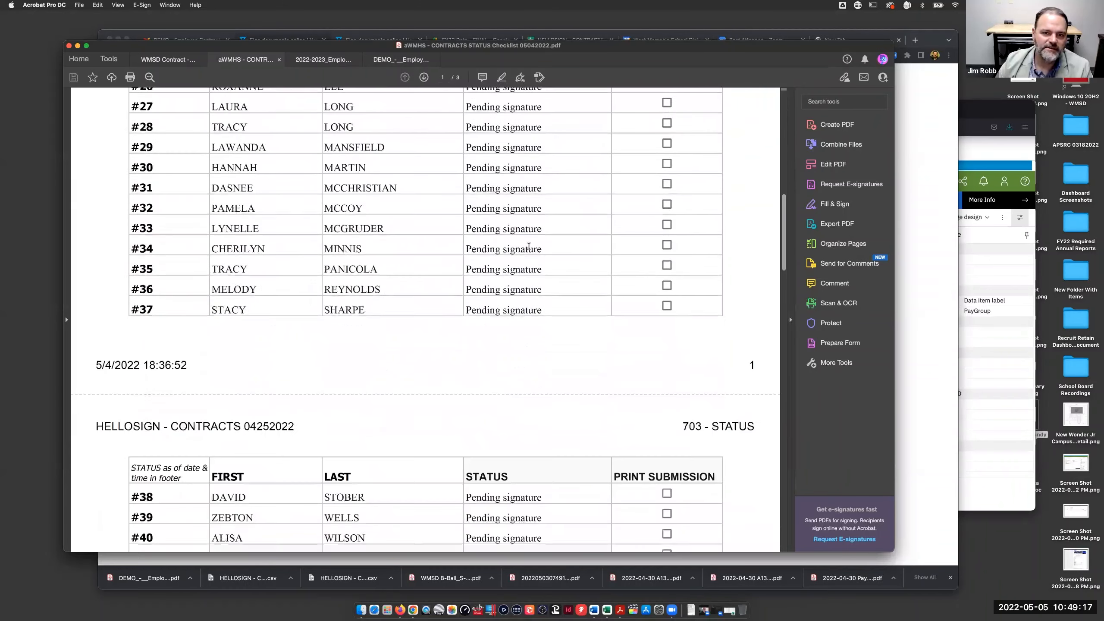
scroll(529, 246, "down", 5)
scroll(528, 246, "up", 12)
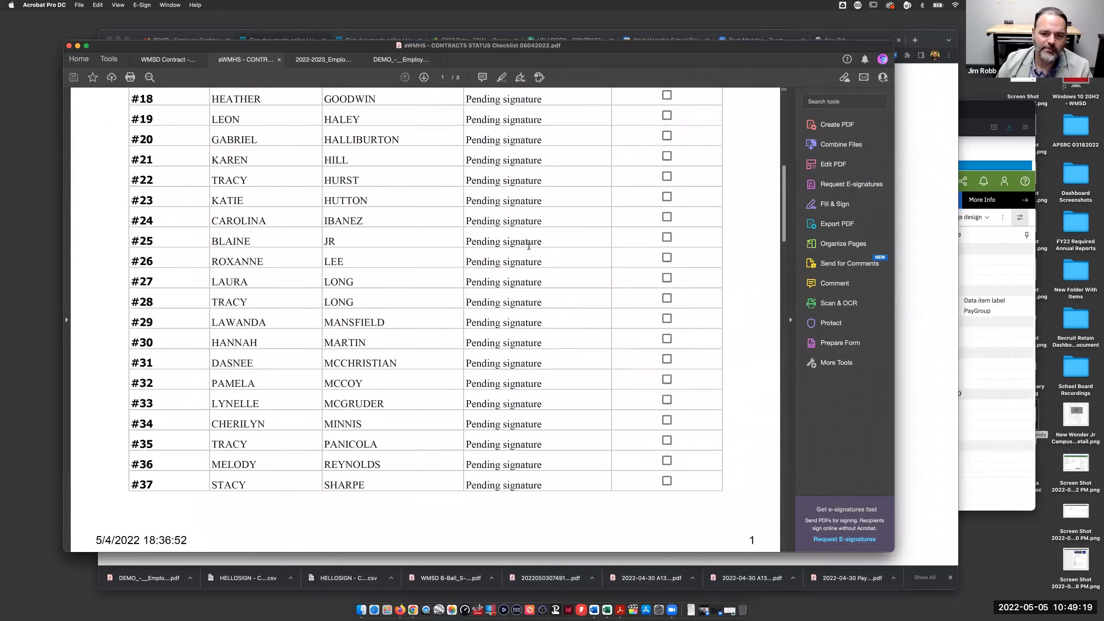
scroll(529, 246, "down", 2)
scroll(528, 261, "up", 10)
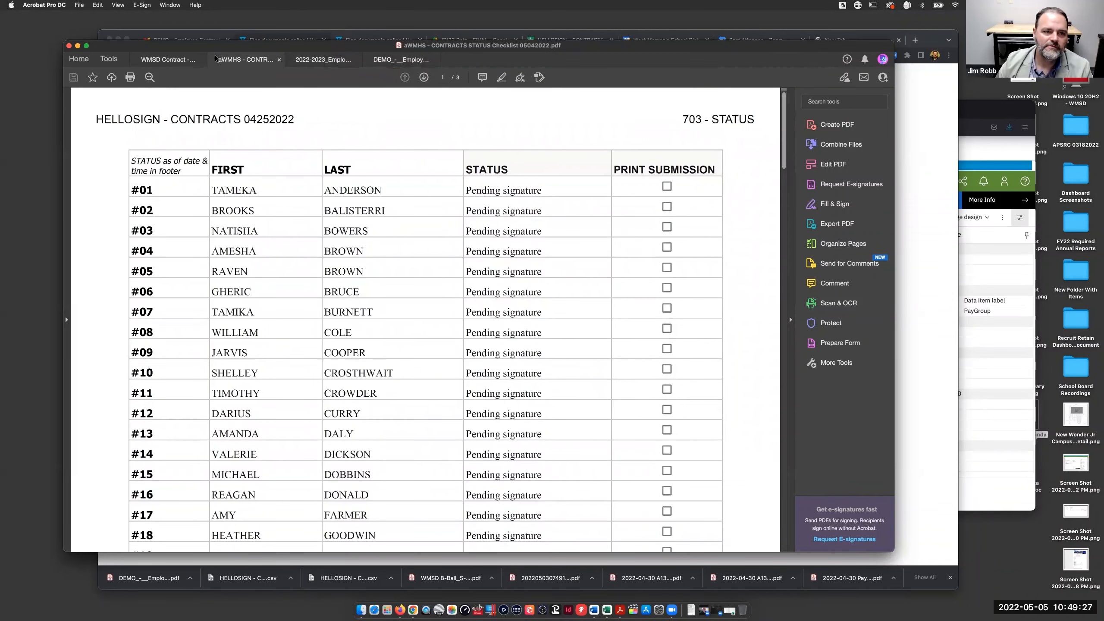
left_click(170, 63)
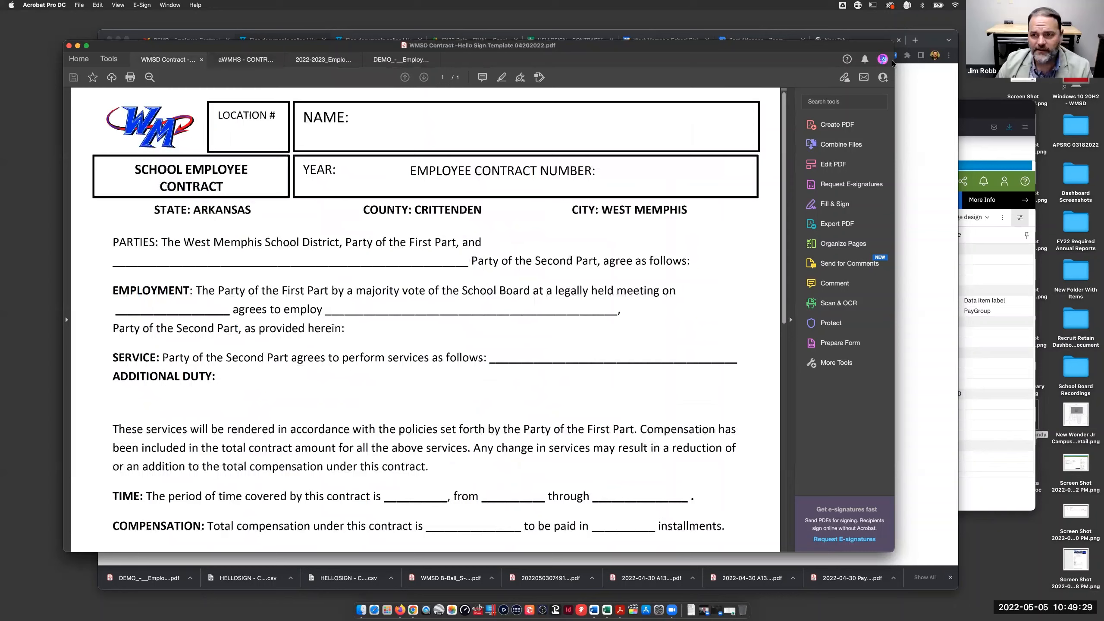
left_click(926, 74)
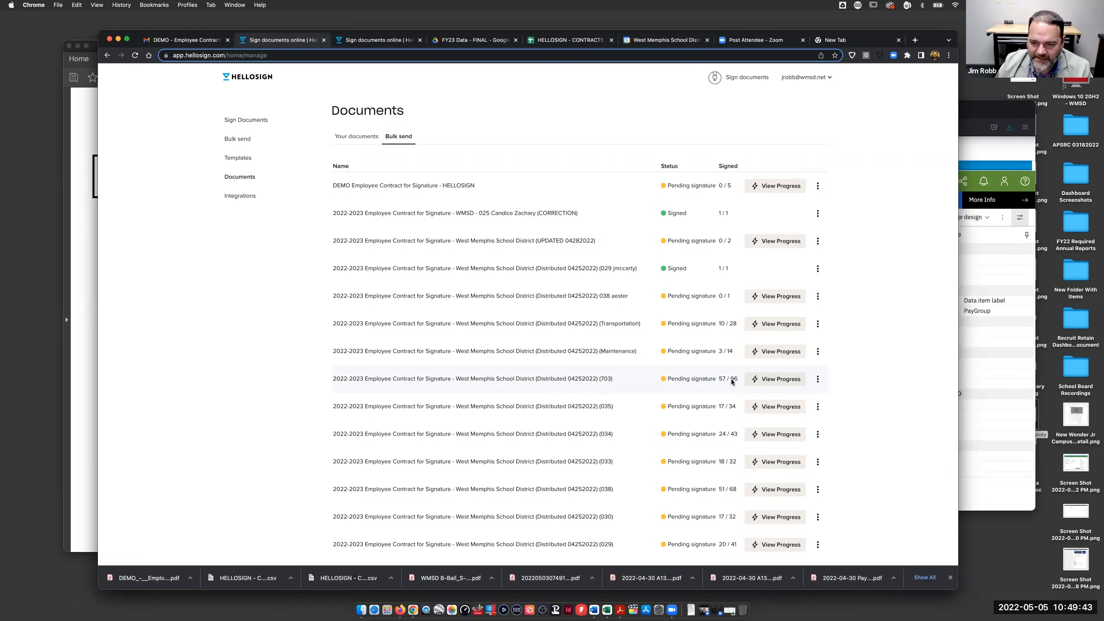
- Open the signer progress view for the (703) contract batch
left_click(818, 379)
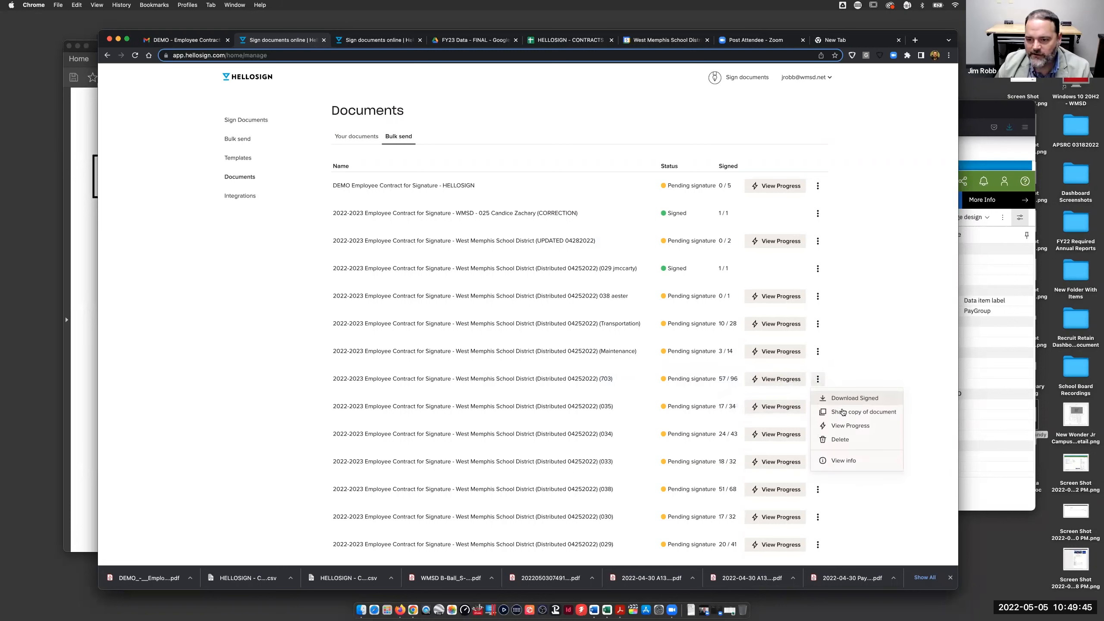
left_click(769, 383)
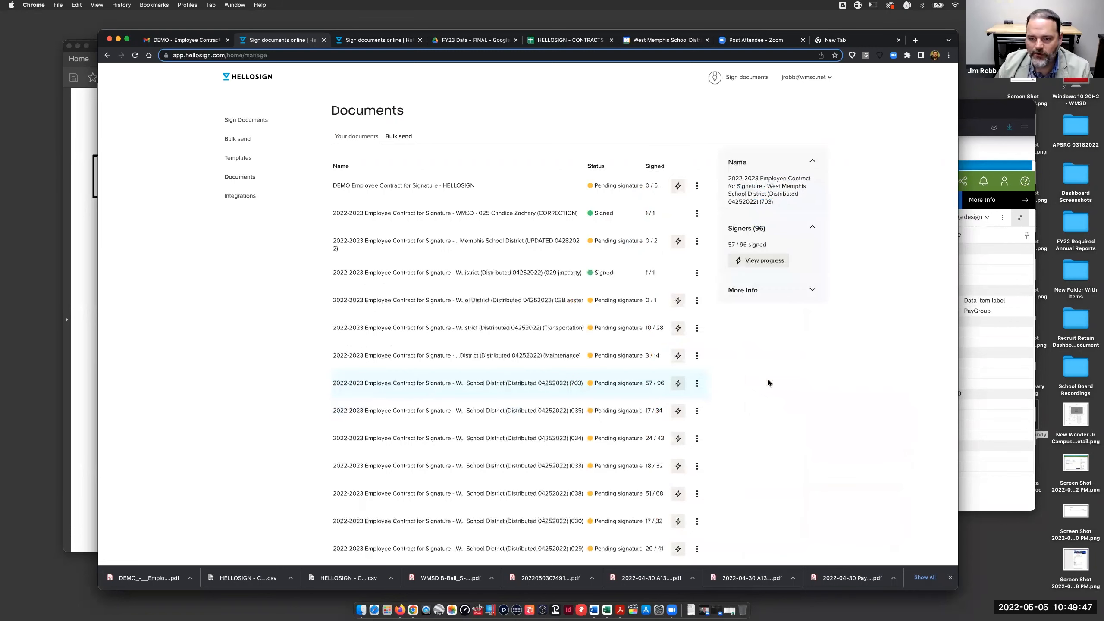
left_click(759, 264)
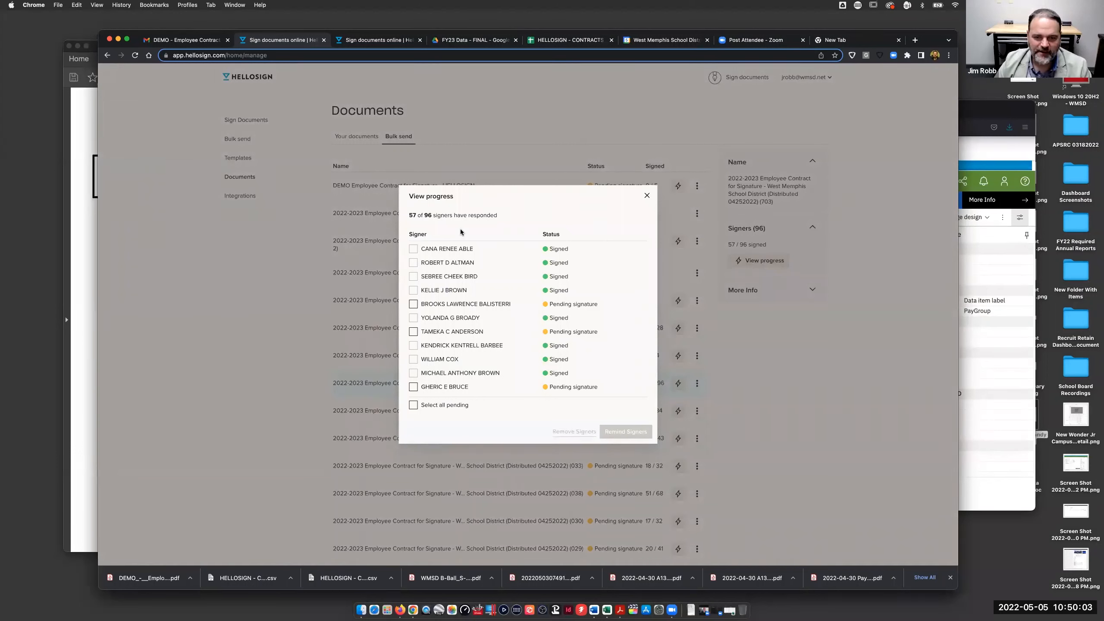
- Select all pending signers and confirm reminder e-mails to the 39 of them
left_click(412, 331)
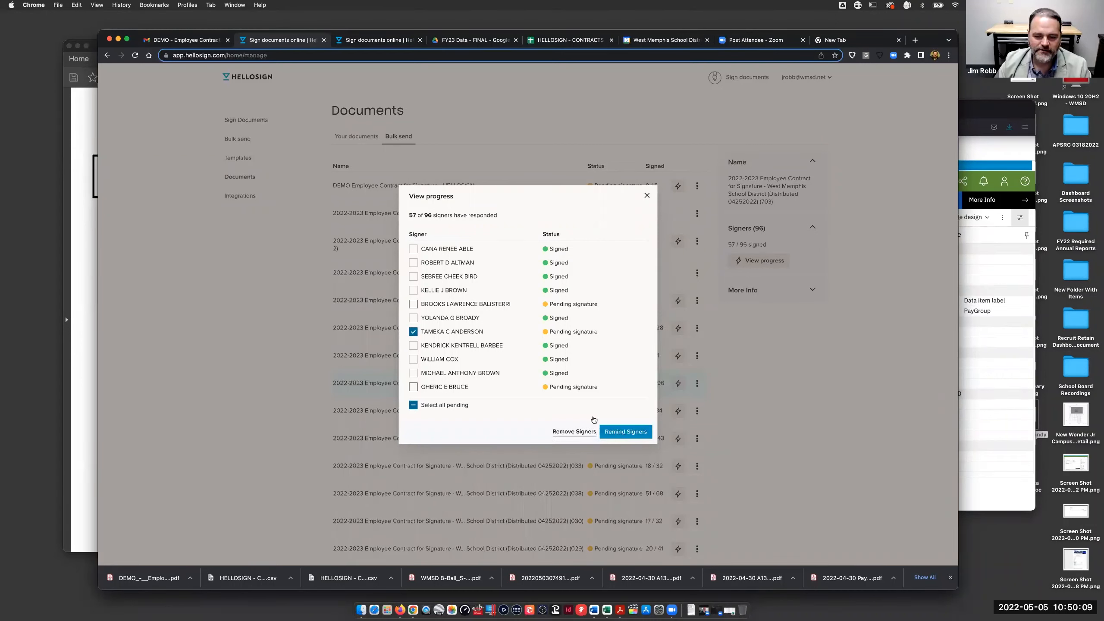
left_click(413, 332)
left_click(412, 404)
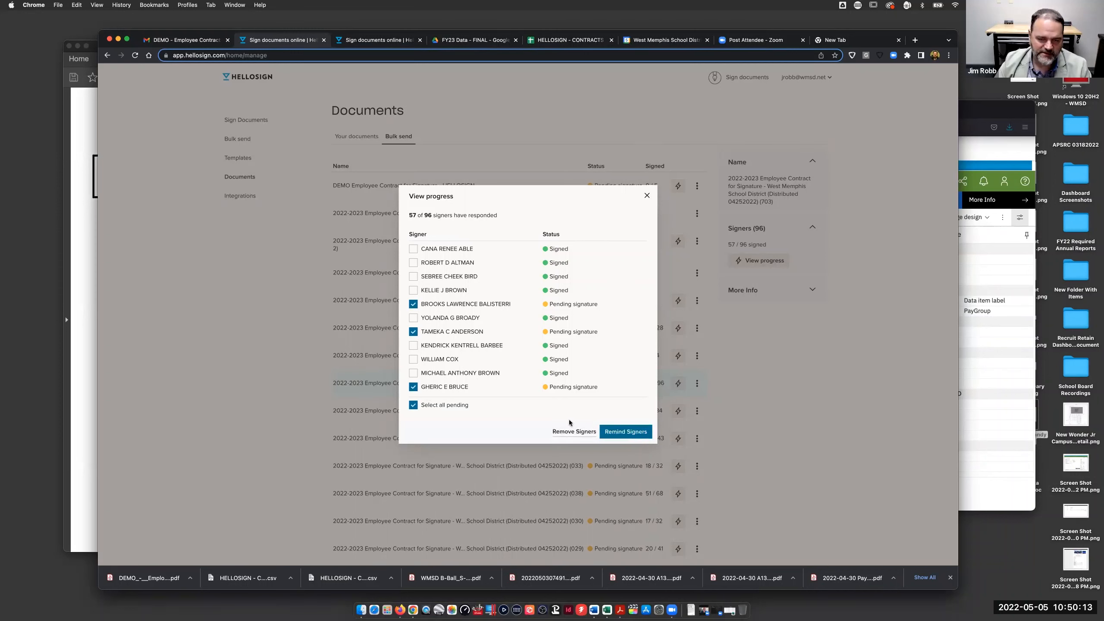
left_click(630, 431)
left_click(622, 428)
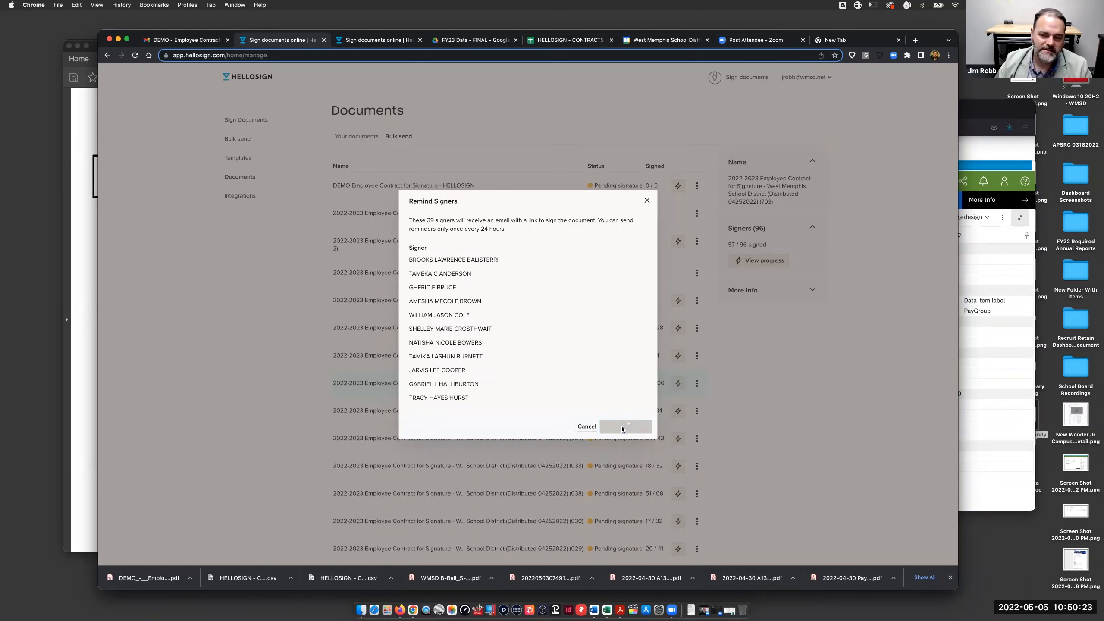
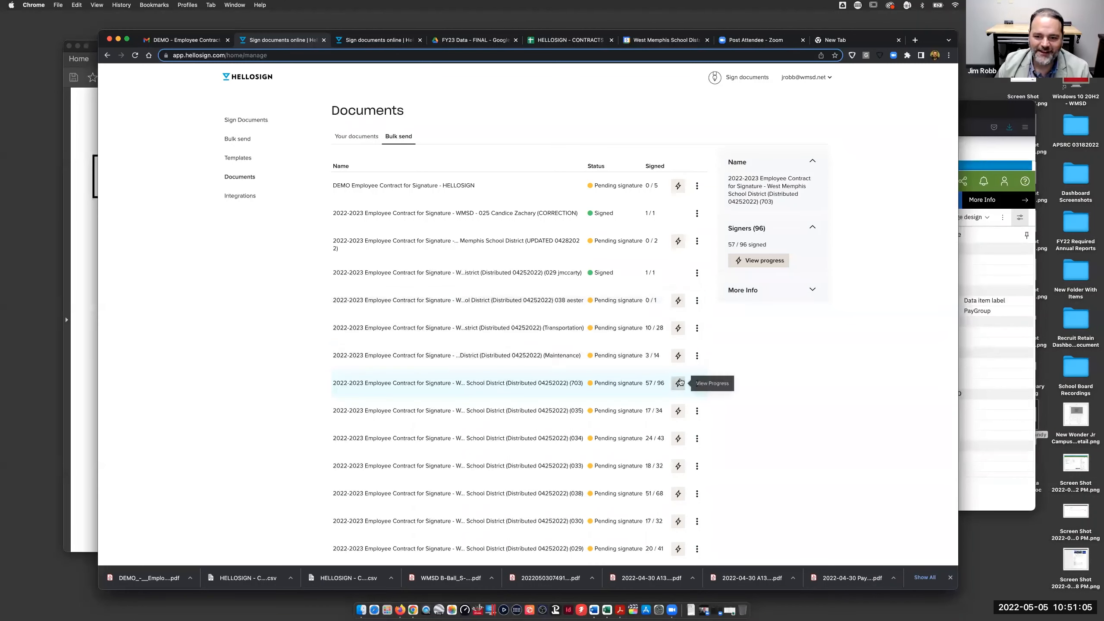
- Copy the signer names and statuses from the 703 bulk send's View Progress list
left_click(697, 384)
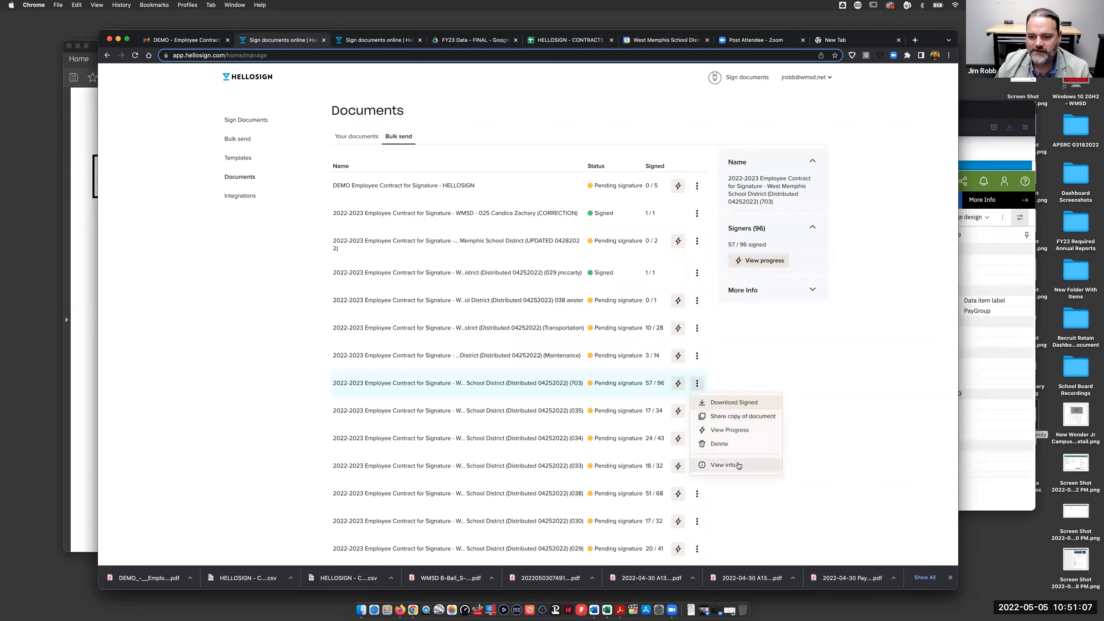
left_click(732, 431)
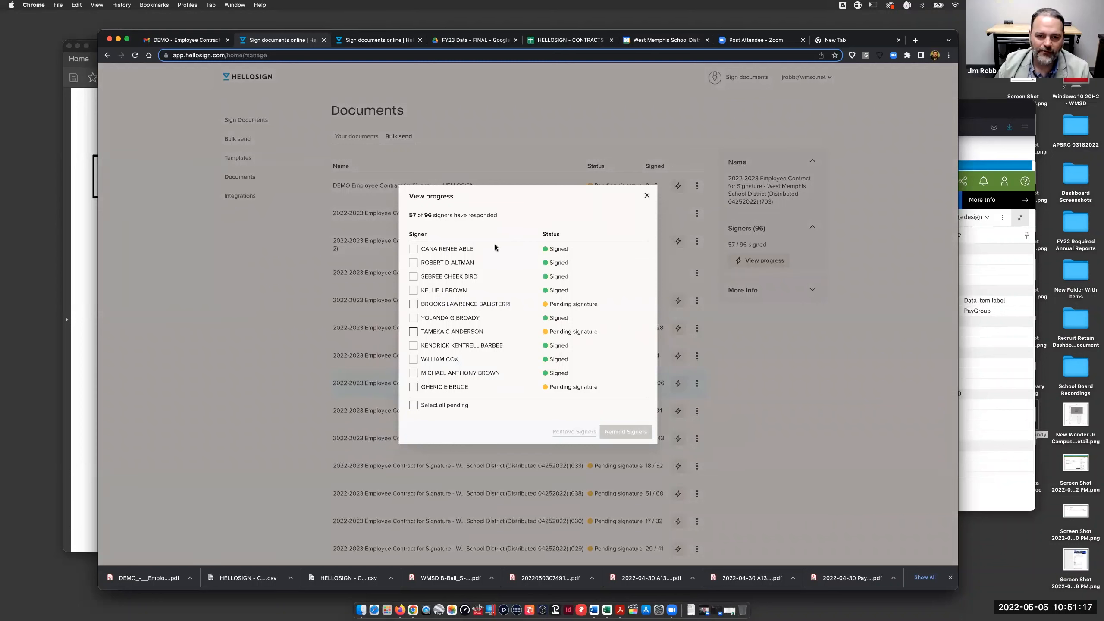
left_click_drag(425, 249, 593, 387)
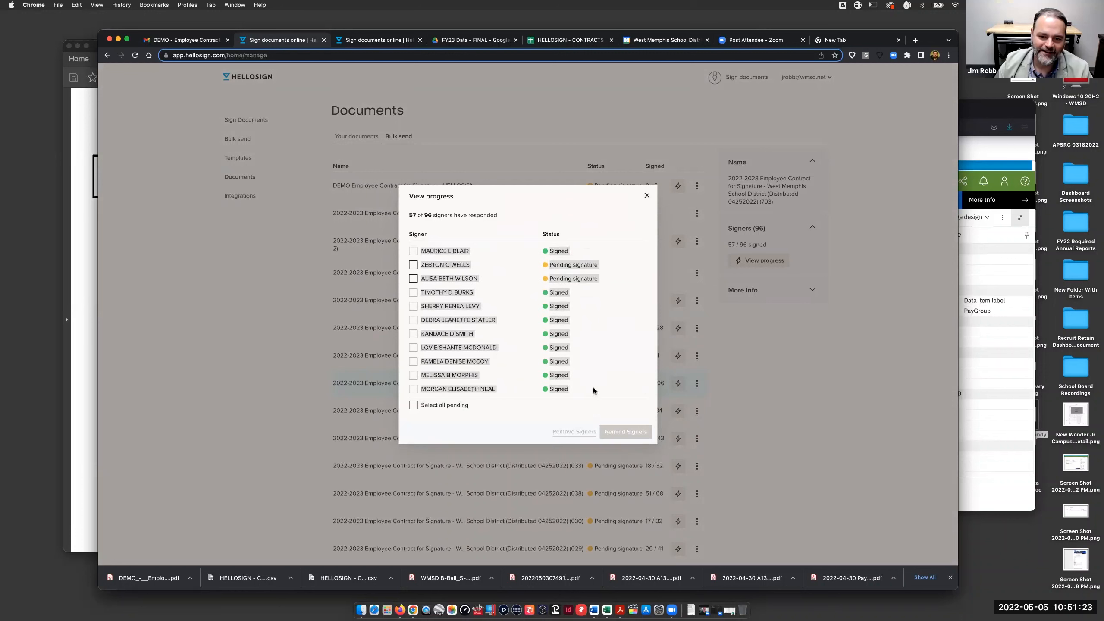
key("super+c")
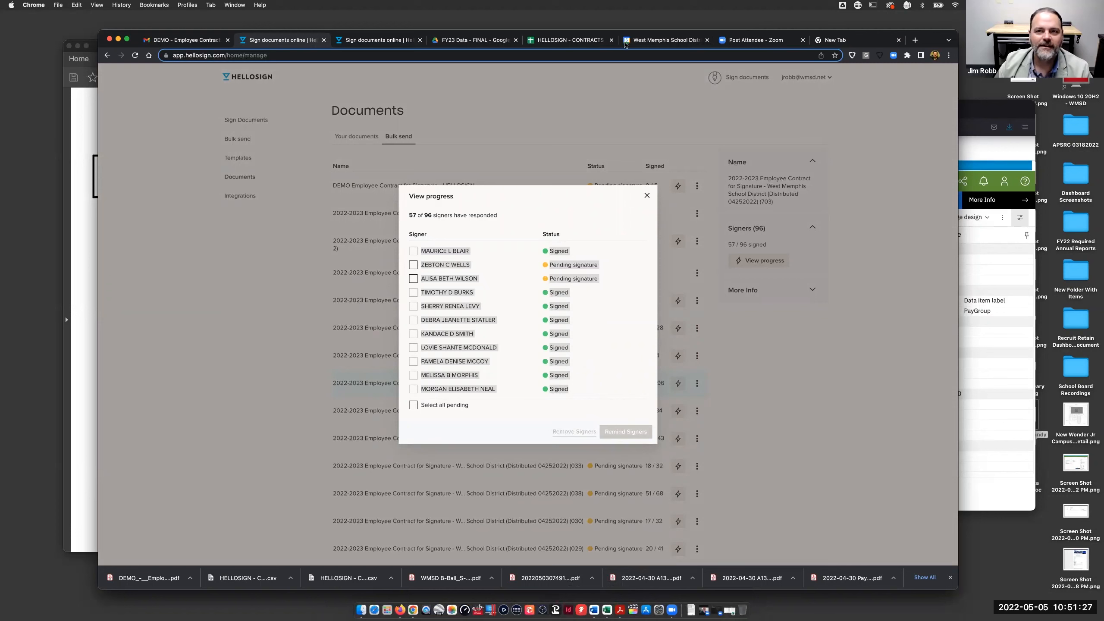
left_click(869, 39)
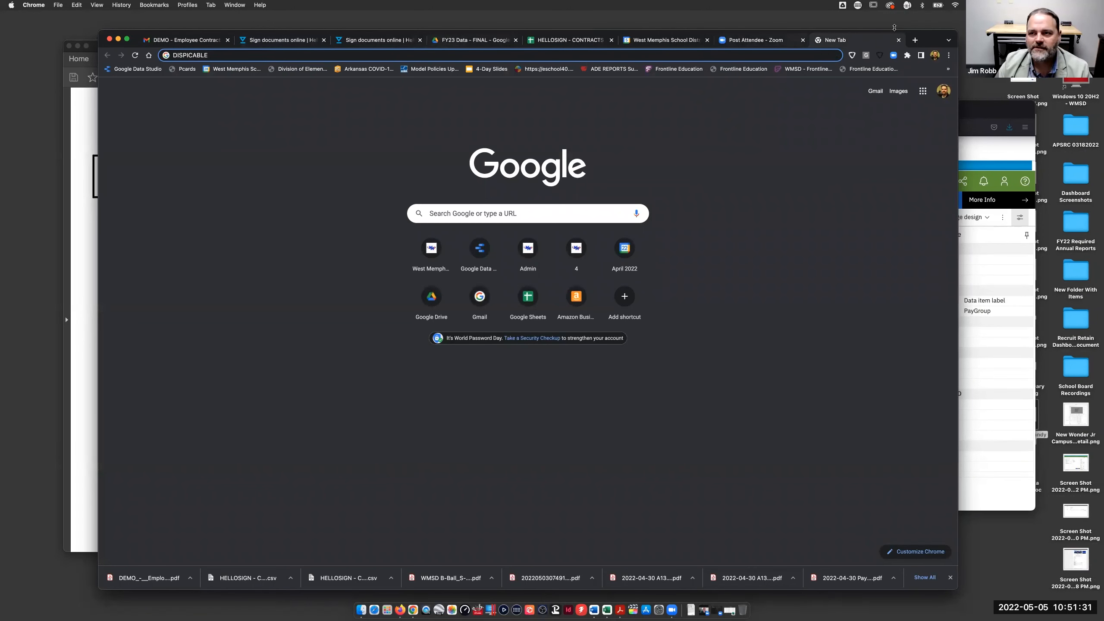
- Switch to the HELLOSIGN - CONTRACTS 04252022 spreadsheet, glance at CONDITIONS, and return to DEMO
left_click_drag(933, 37, 937, 47)
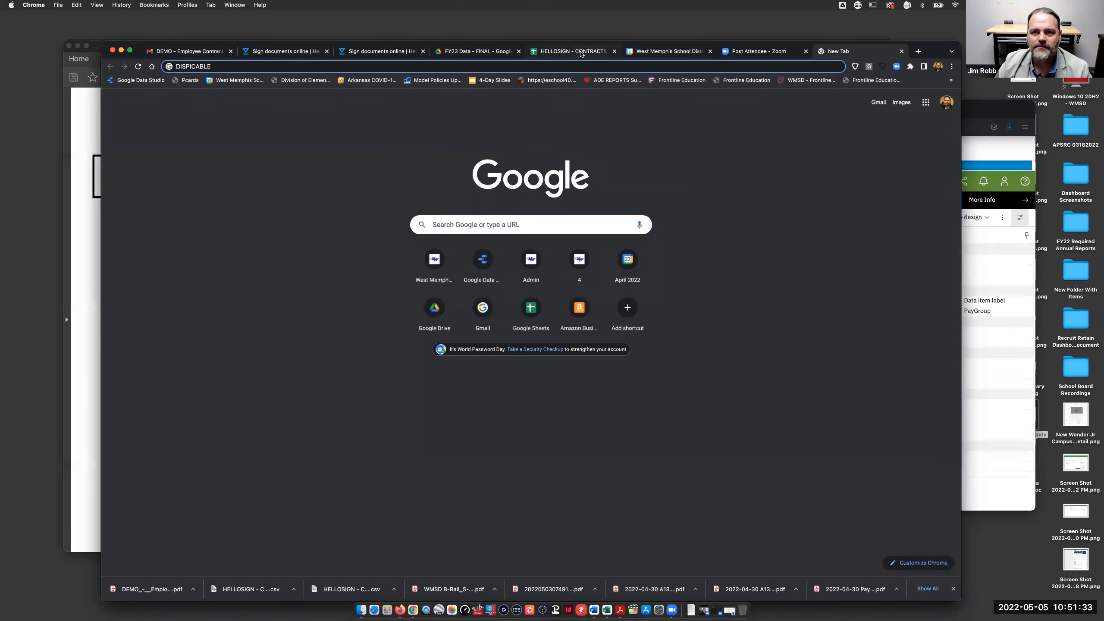
left_click(575, 52)
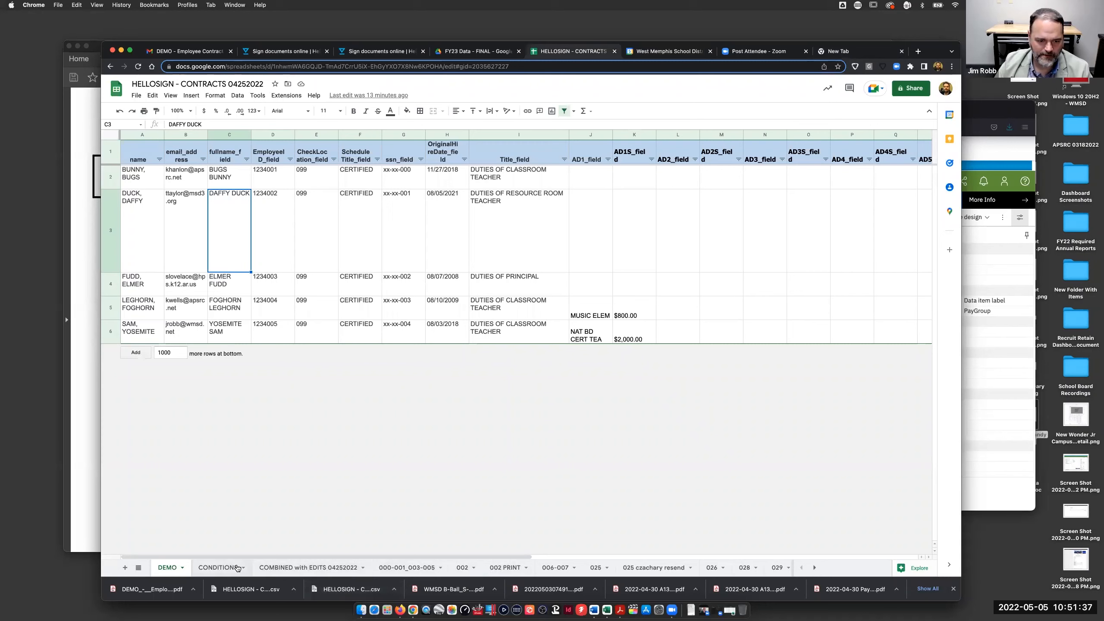
left_click(214, 568)
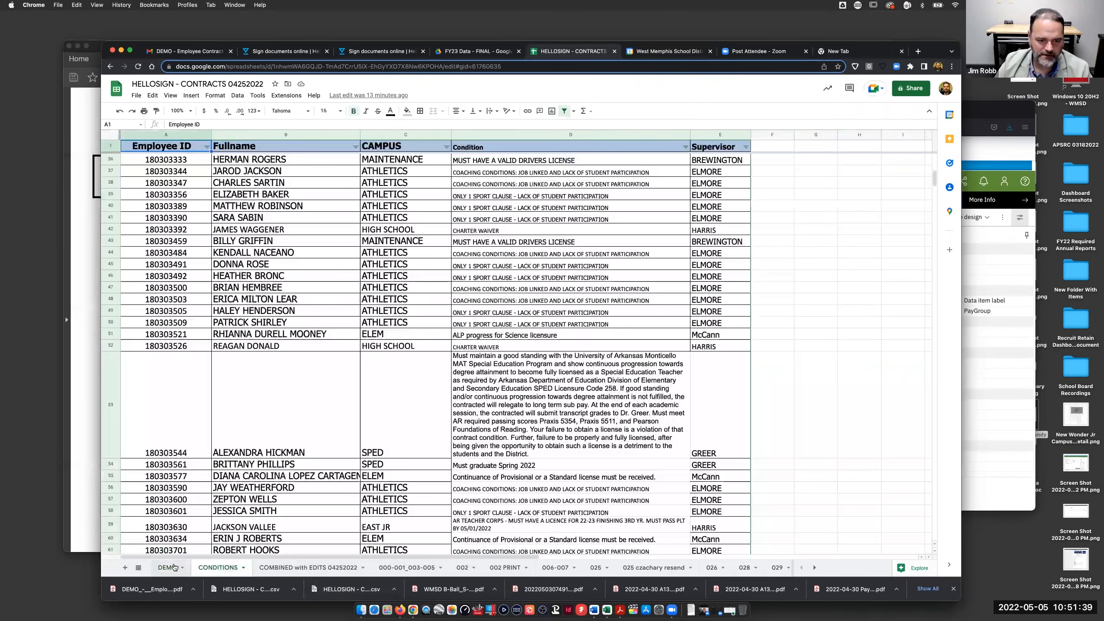
left_click(537, 574)
scroll(565, 570, "right", 10)
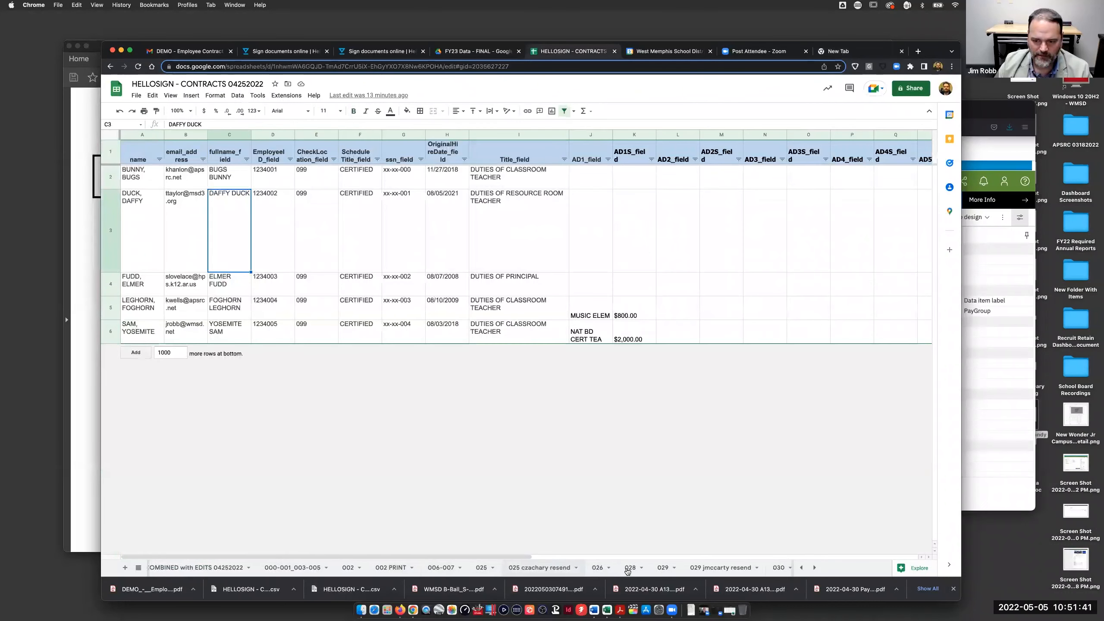
scroll(625, 570, "left", 10)
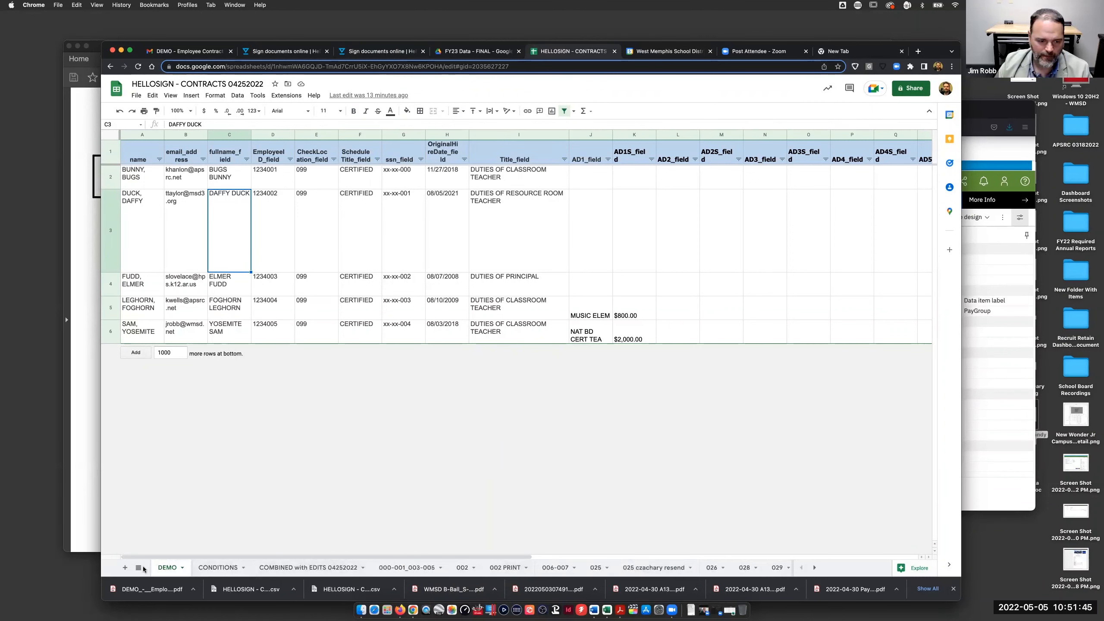
- Paste the signer list into a widened column A of new Sheet7, inserting an empty row 1
left_click(125, 567)
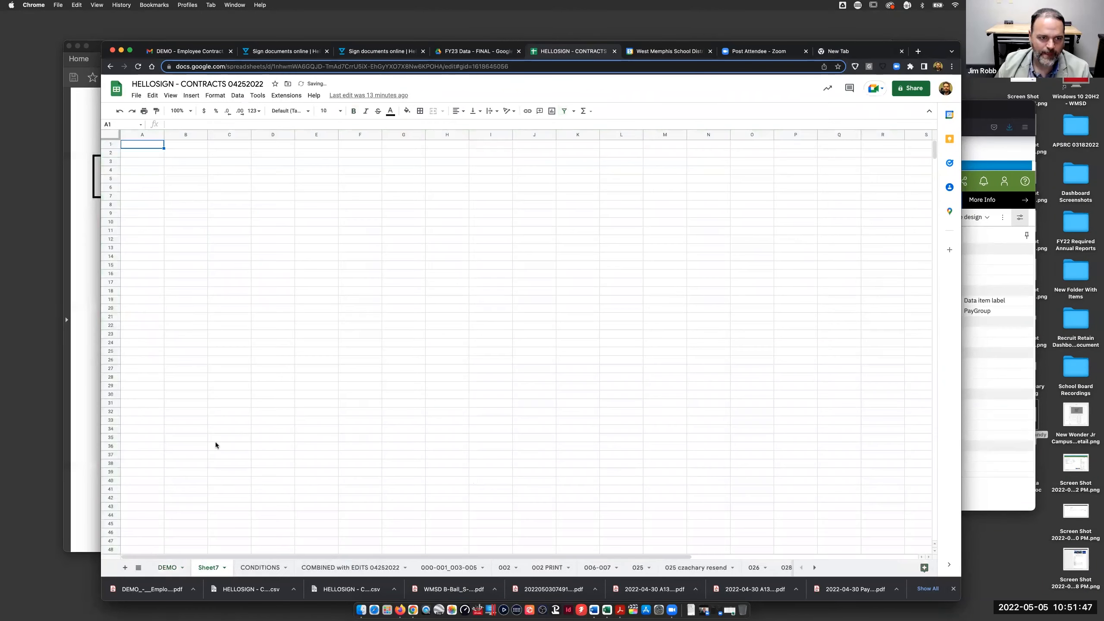
key("super+v")
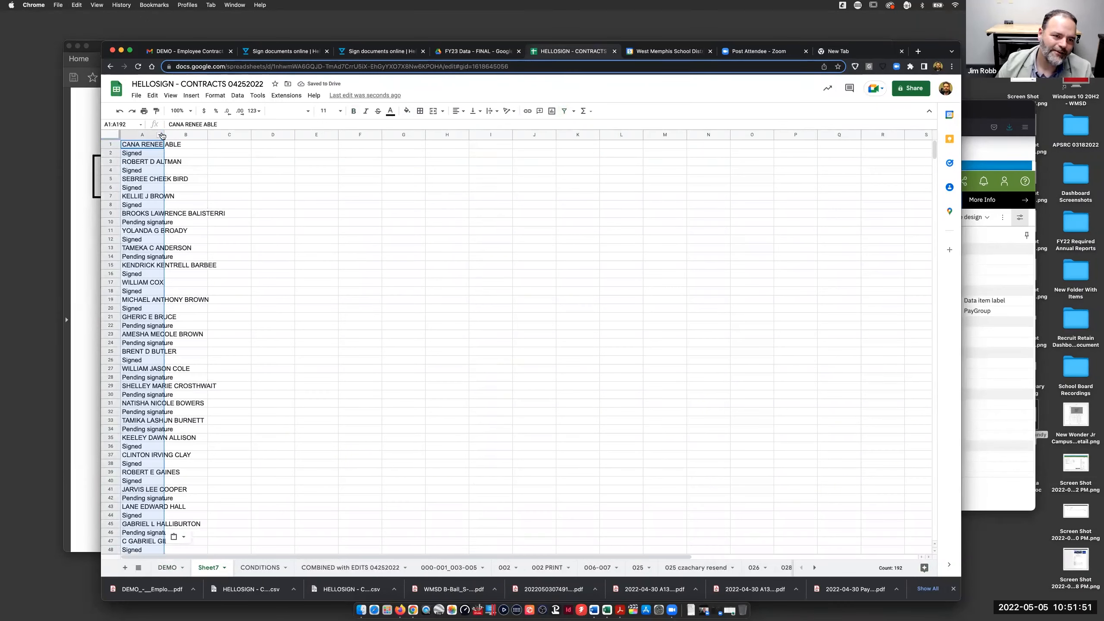
left_click_drag(163, 133, 253, 138)
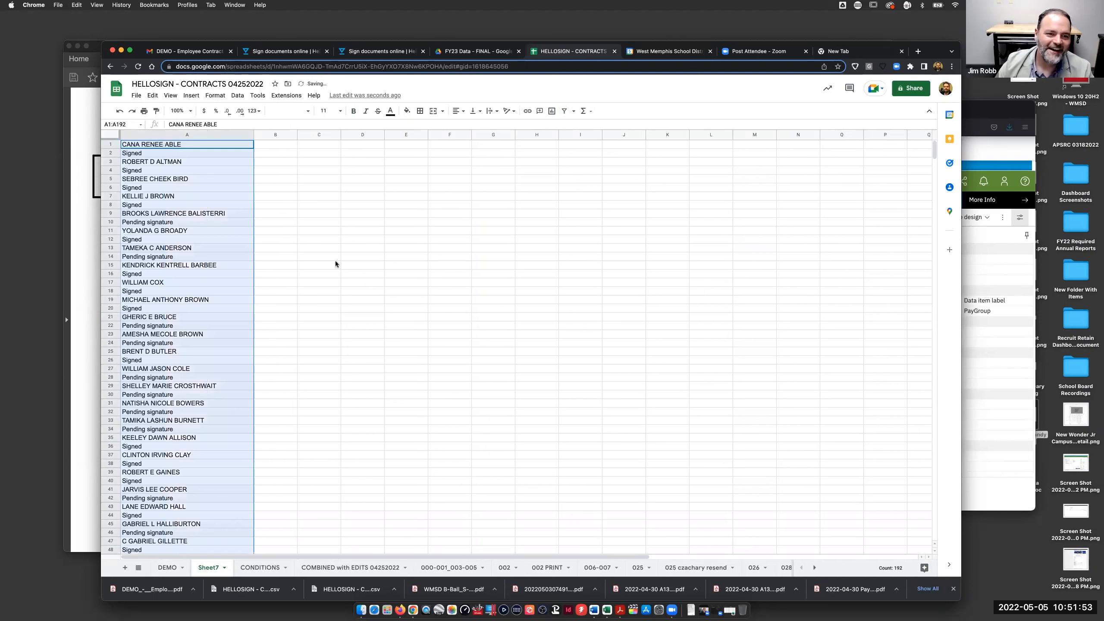
left_click(334, 263)
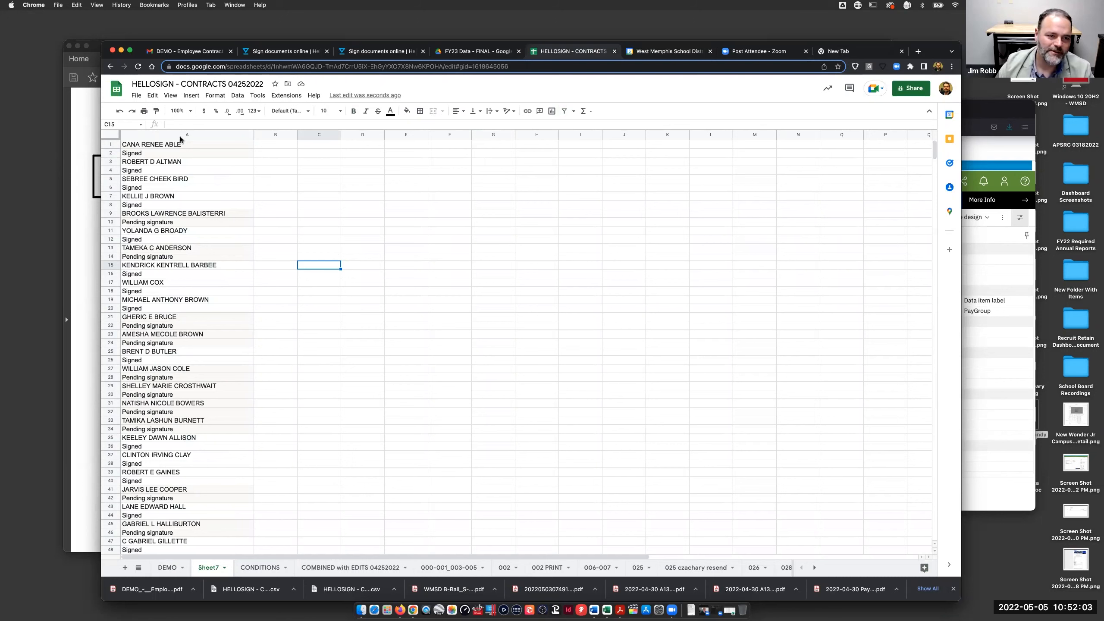
left_click(109, 145)
right_click(107, 144)
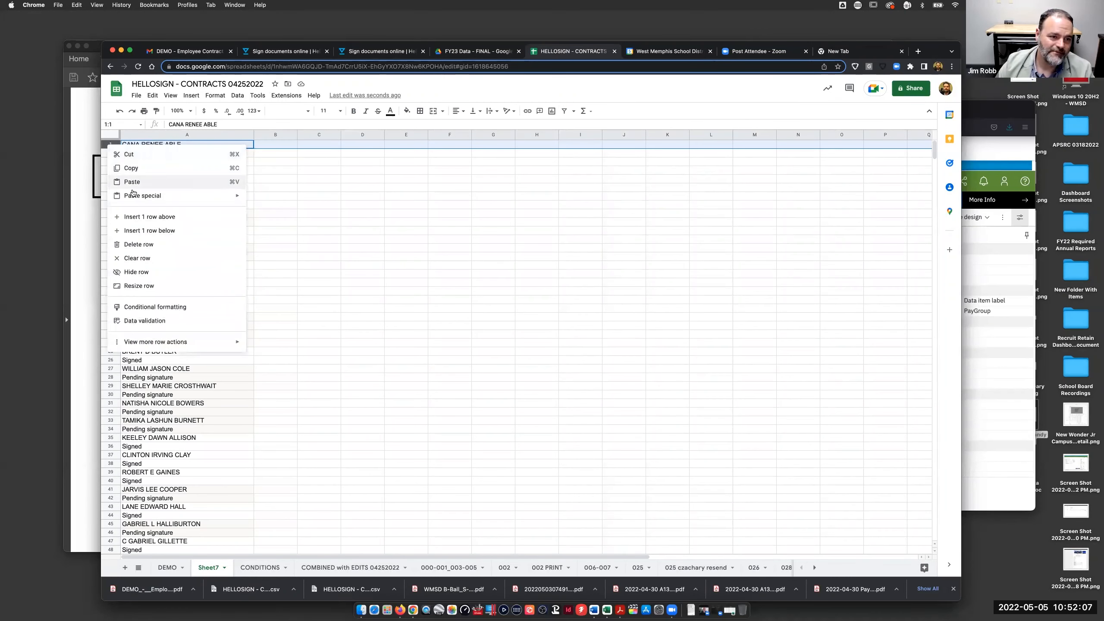
left_click(143, 217)
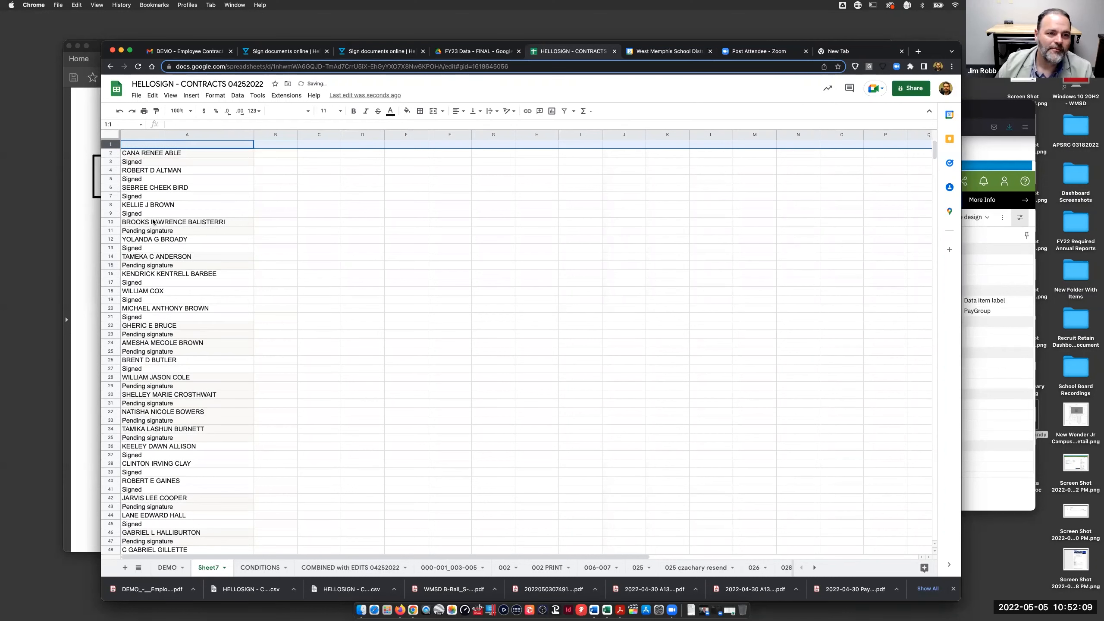
- Copy the signer list in A2:A193 and pick a cell beside it
left_click(192, 134)
left_click(215, 177)
left_click(201, 152)
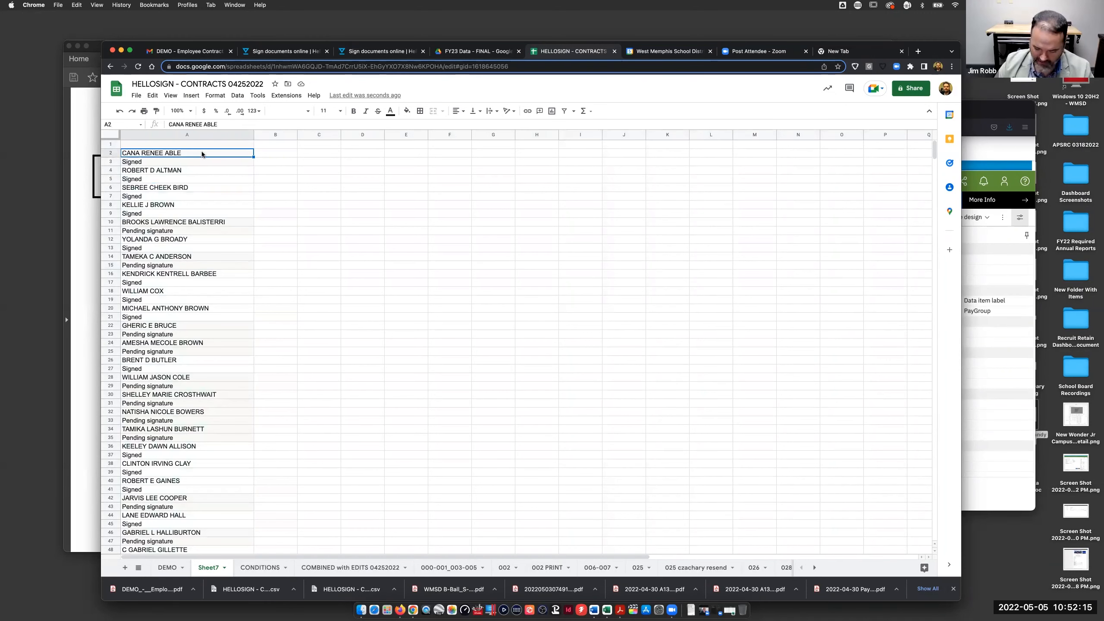
key("super+shift+Down")
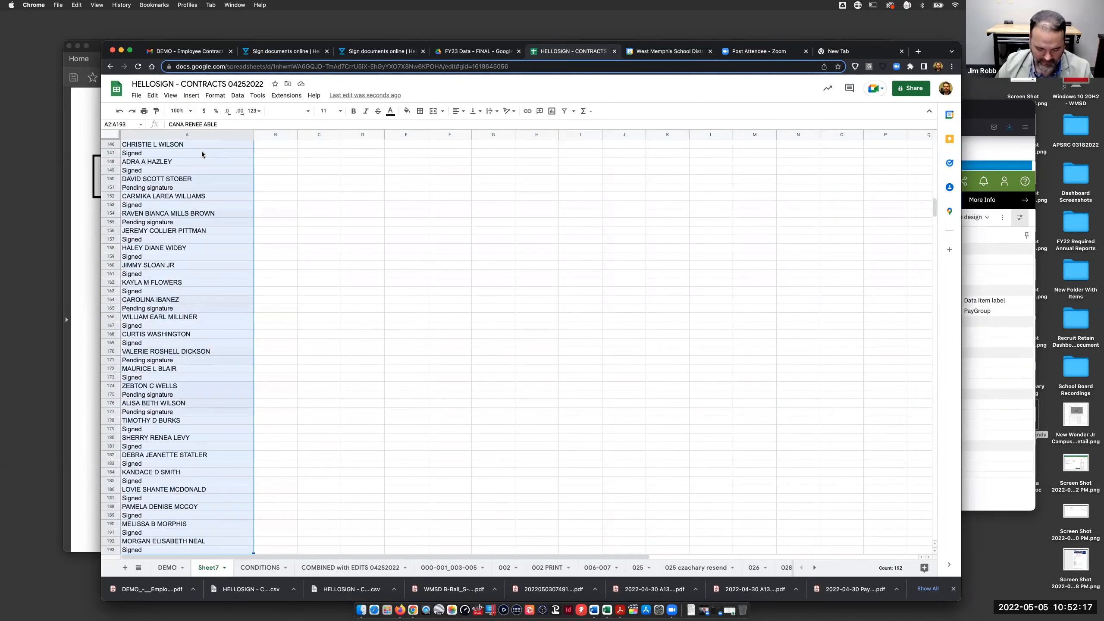
key("super+c")
scroll(293, 196, "up", 10)
scroll(293, 196, "up", 20)
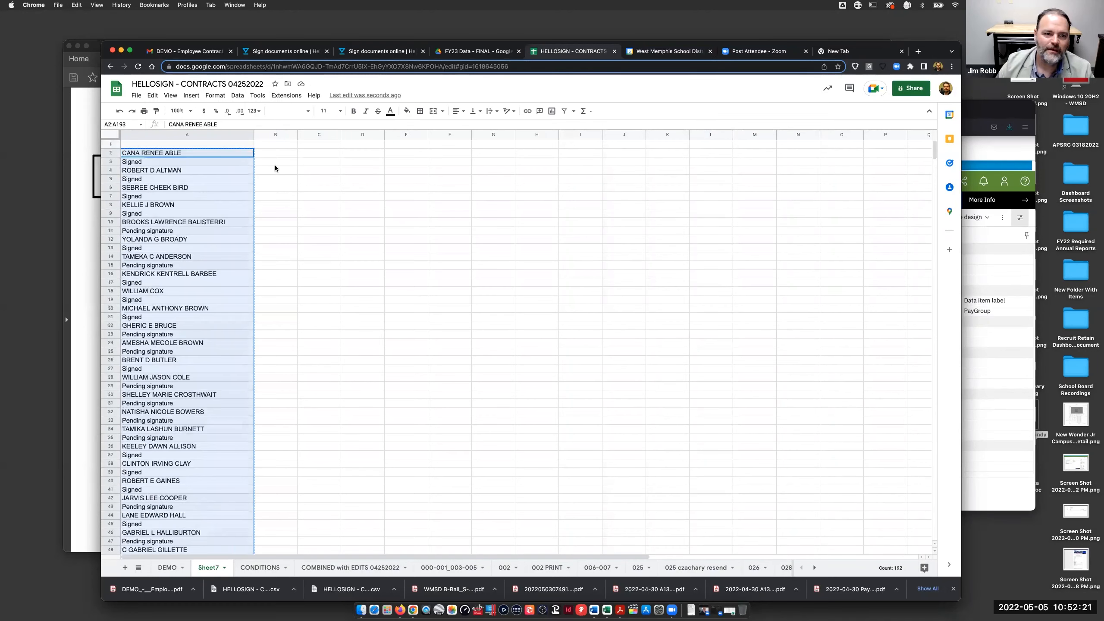
left_click(275, 152)
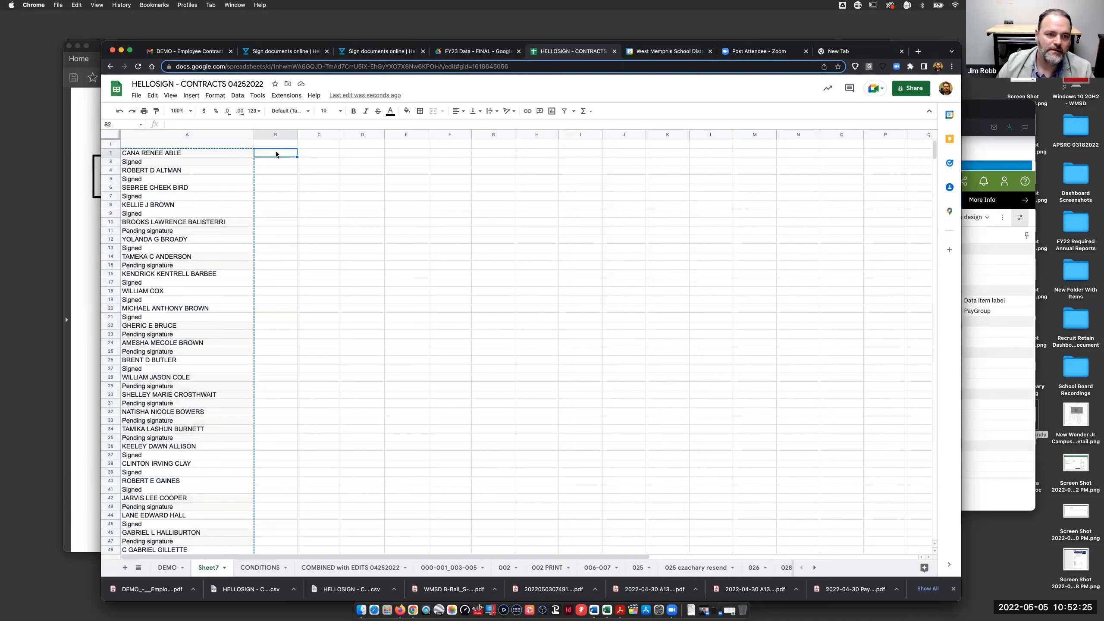
- Paste the copied list into B1, one row higher, and widen column B
left_click(277, 144)
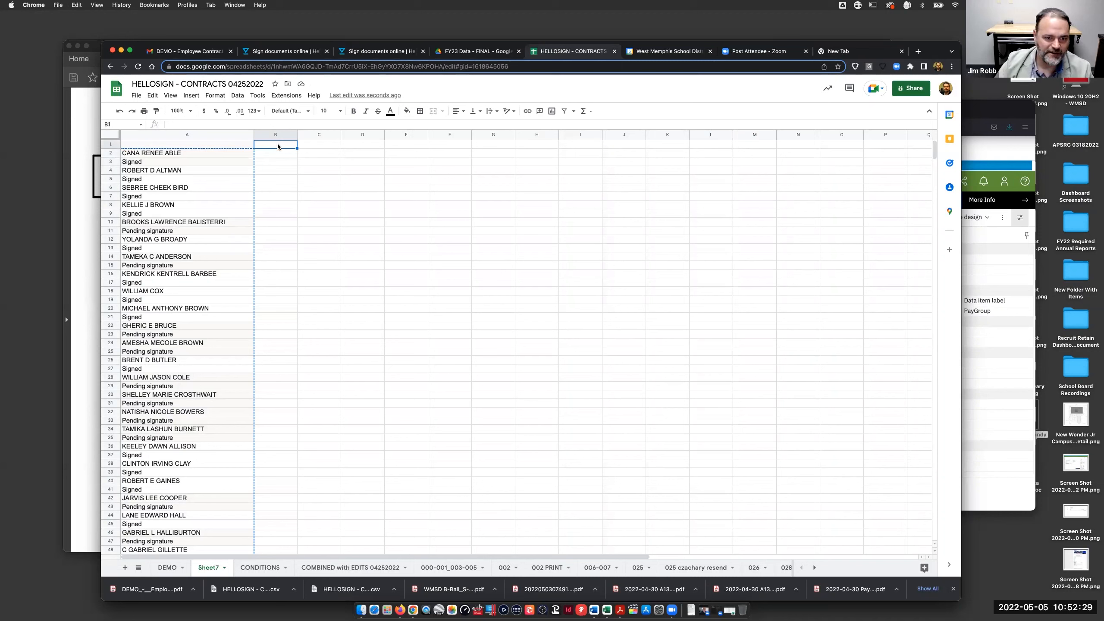
key("super+v")
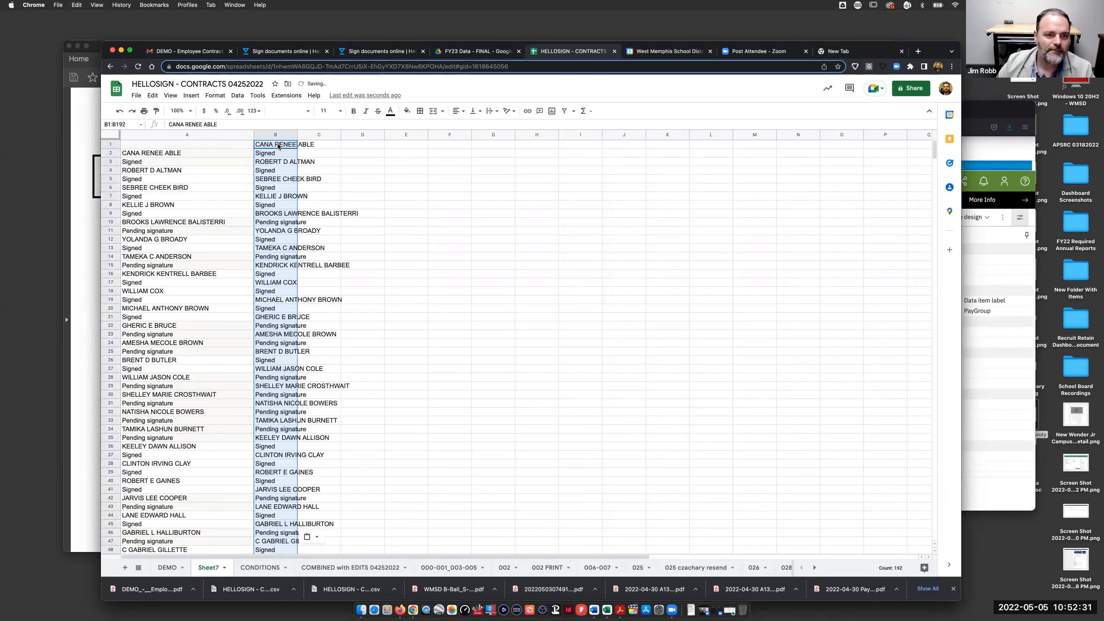
left_click_drag(297, 135, 437, 144)
left_click(191, 143)
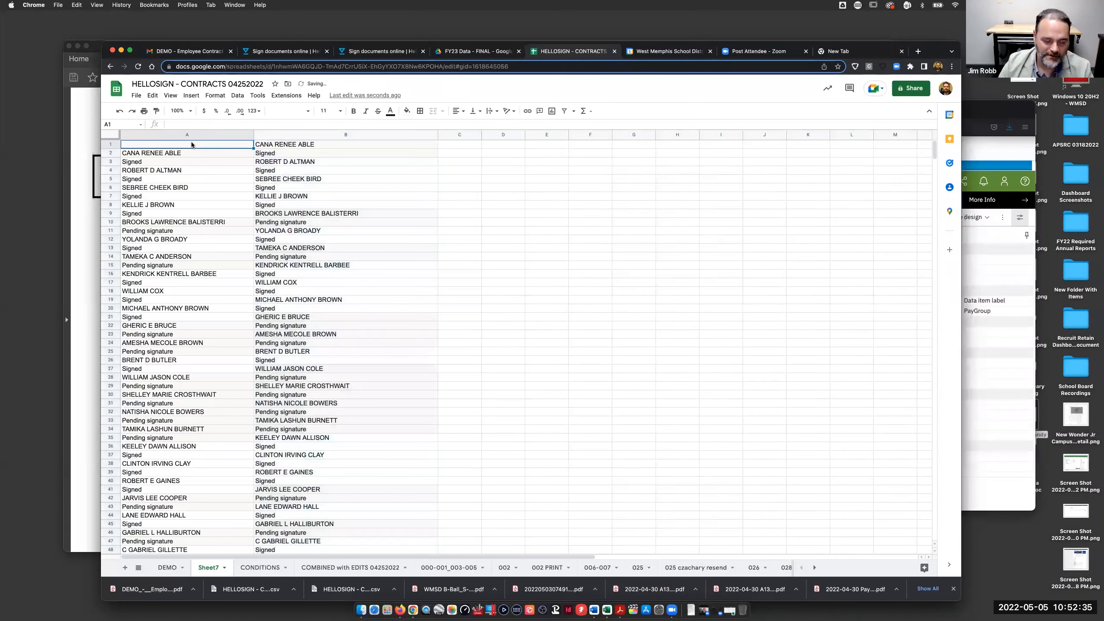
- Enter the headers 'name' in A1 and 'status' in B1, then select columns A and B
type("name")
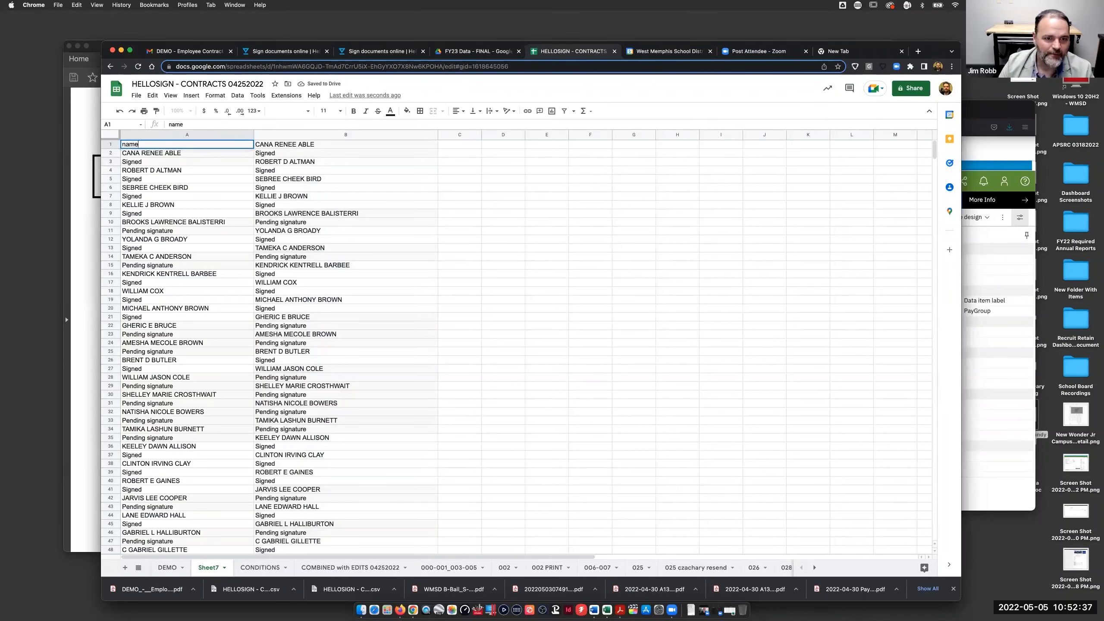
key("Tab")
type("status")
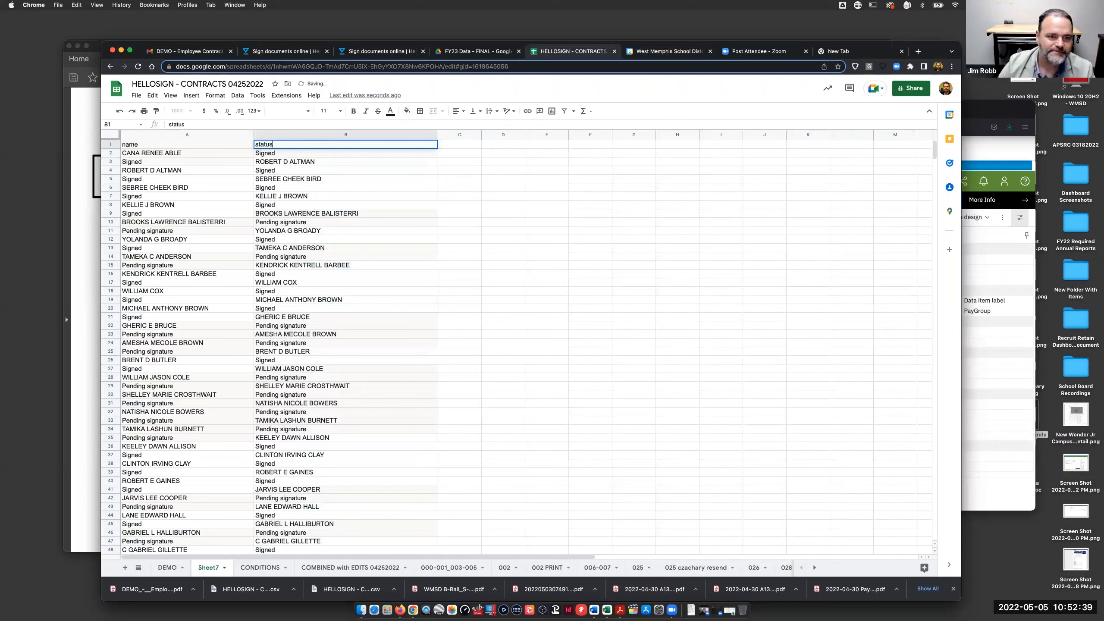
left_click(394, 213)
left_click_drag(217, 137, 304, 137)
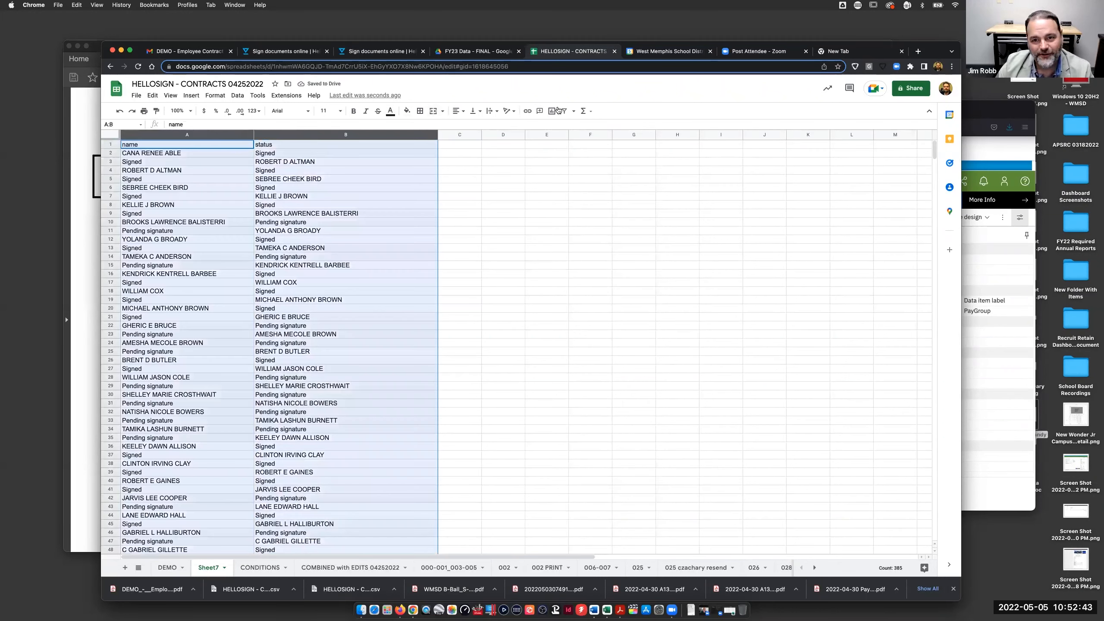
- Create a filter on the name and status columns, leaving the status filter unchanged
left_click(564, 111)
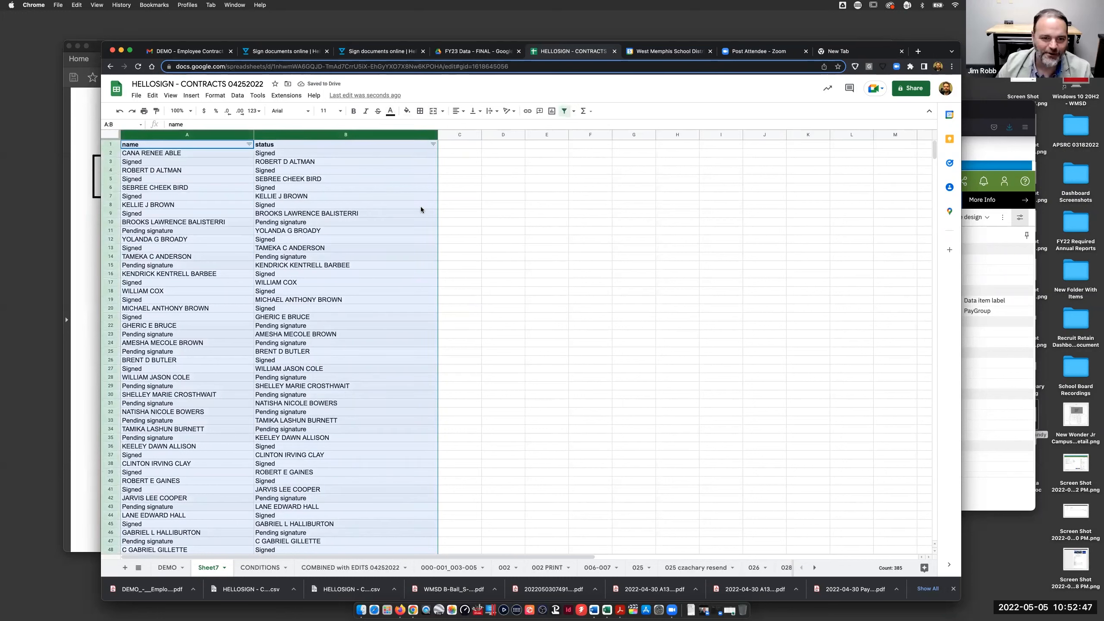
left_click(476, 216)
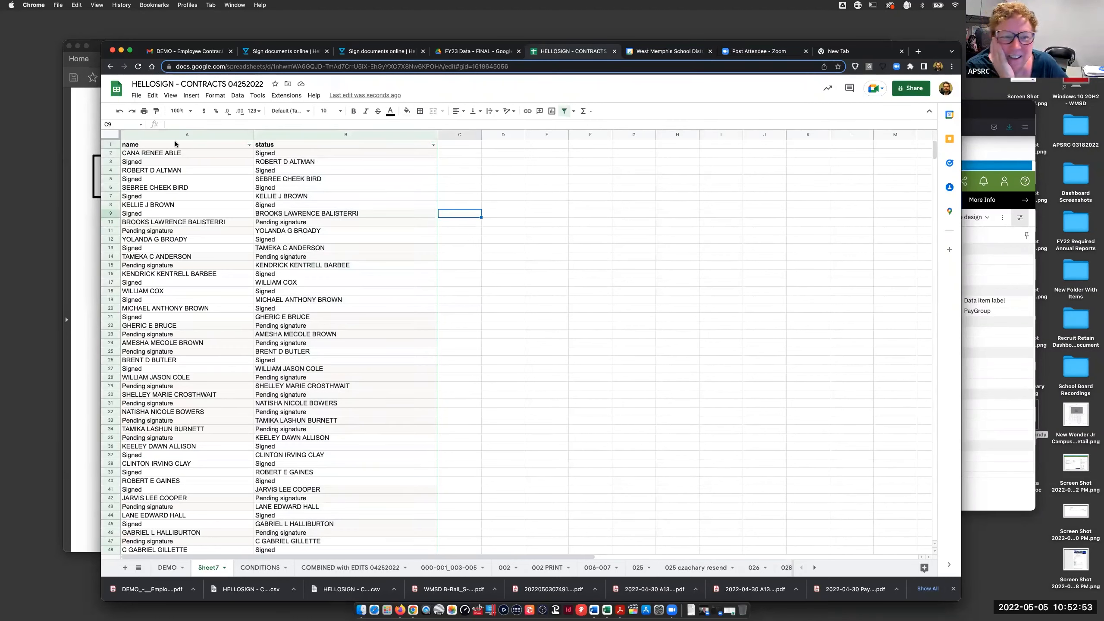
left_click(434, 145)
left_click(349, 256)
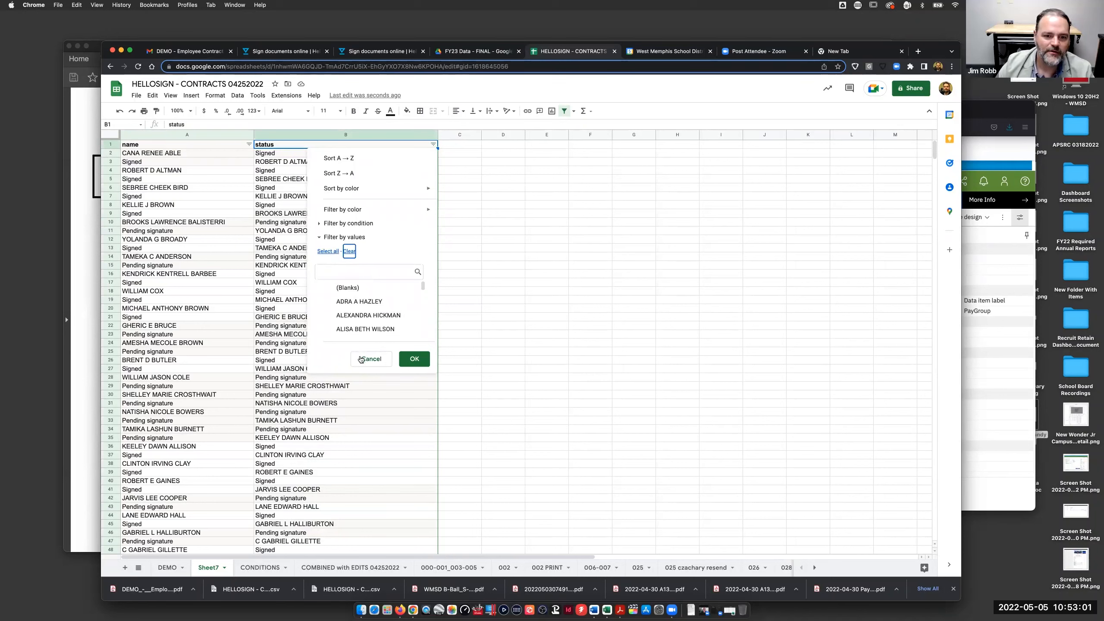
key("shift+Tab")
key("Return")
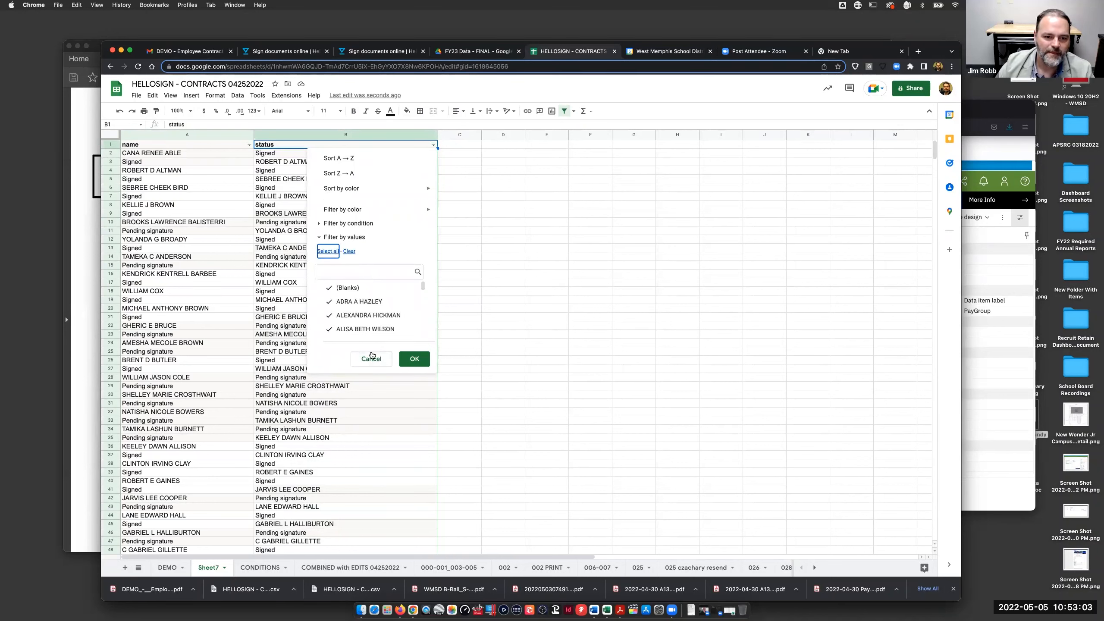
left_click(372, 359)
- Filter the name column to show only Pending signature and Signed values
left_click(206, 135)
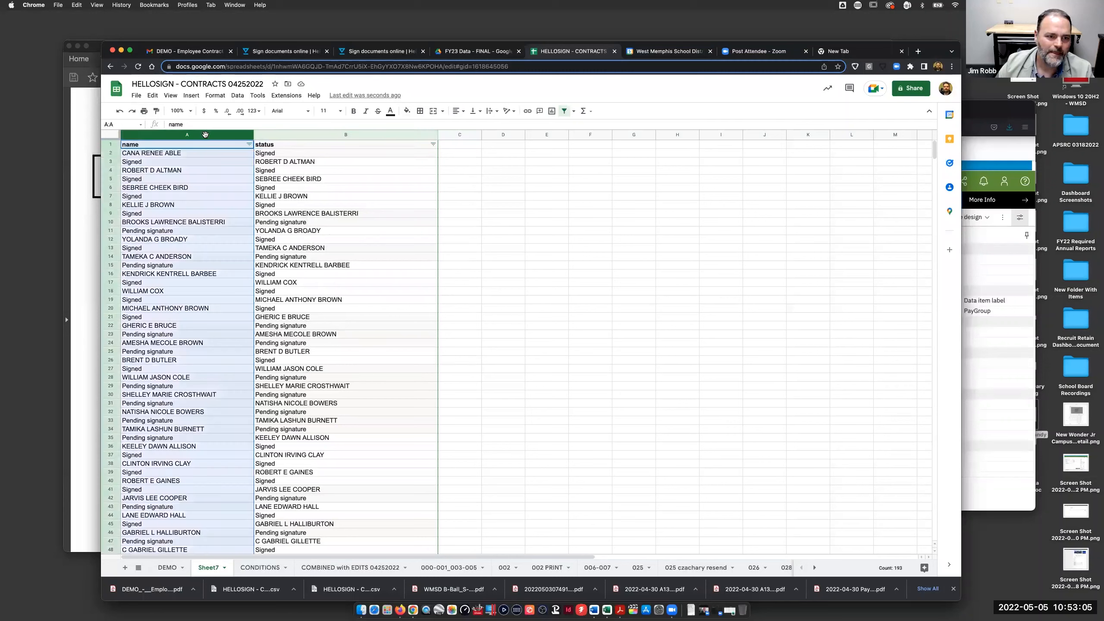
left_click(250, 144)
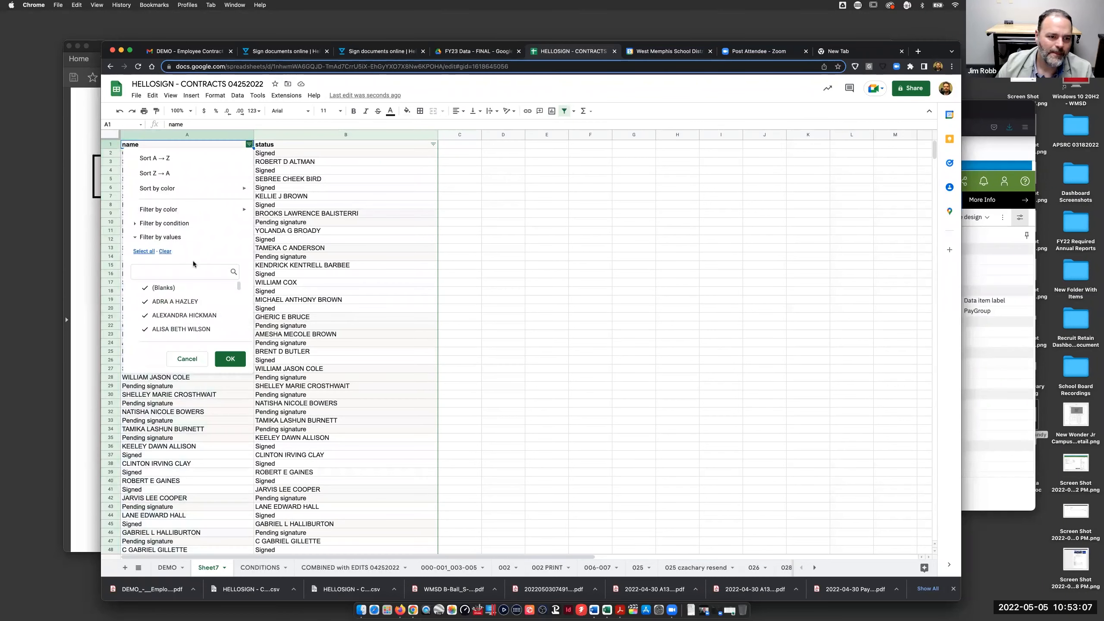
left_click(165, 251)
scroll(199, 299, "down", 5)
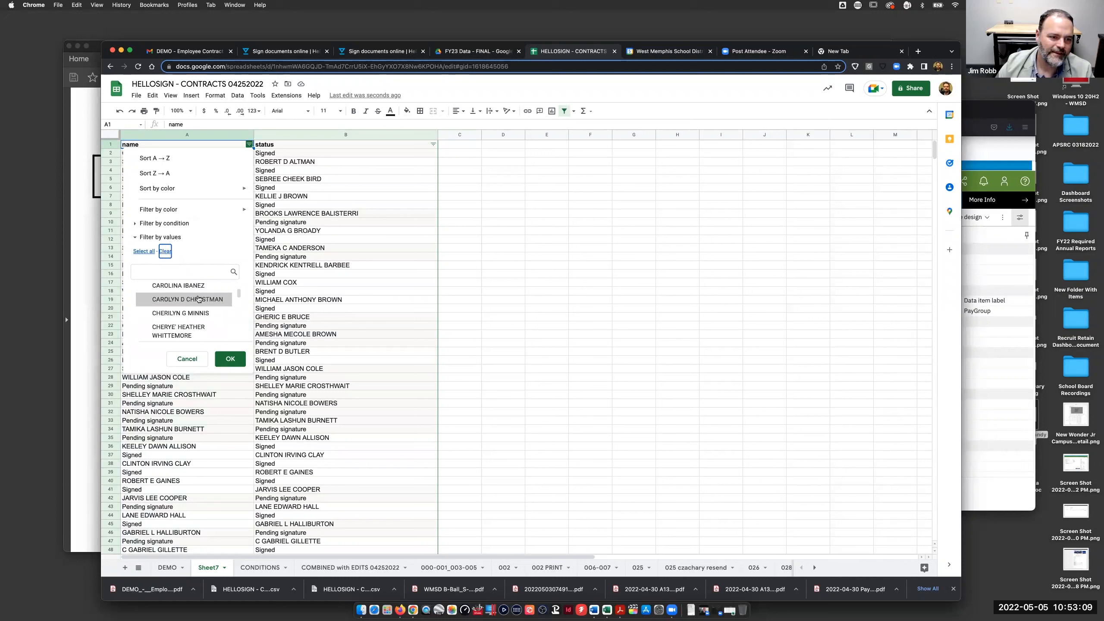
scroll(198, 299, "down", 10)
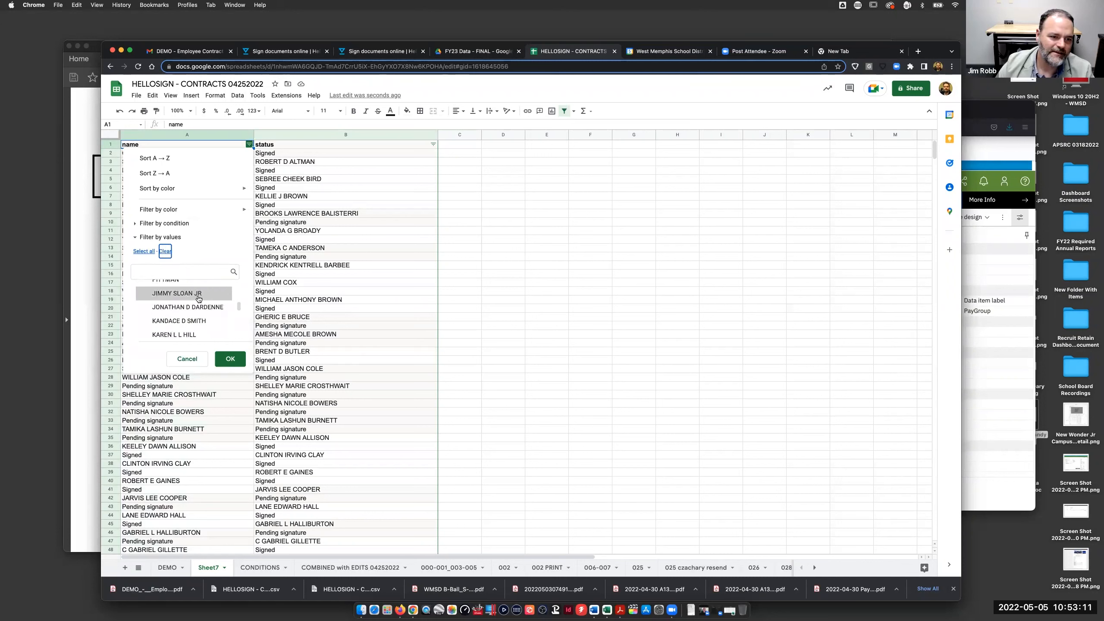
scroll(198, 299, "down", 10)
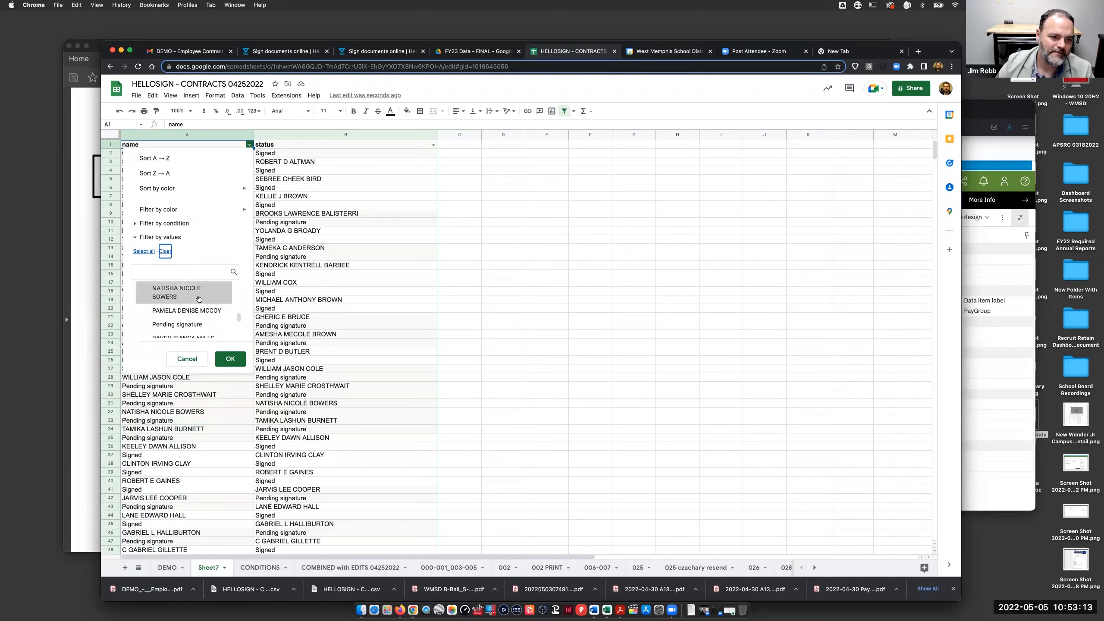
scroll(198, 300, "up", 1)
left_click(194, 292)
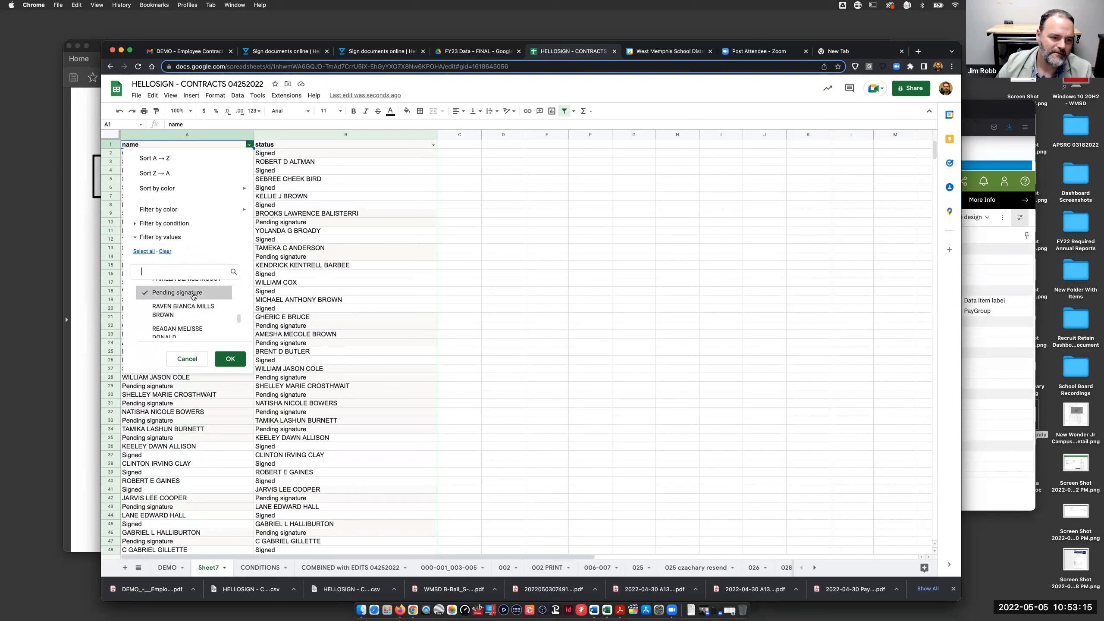
scroll(197, 322, "down", 5)
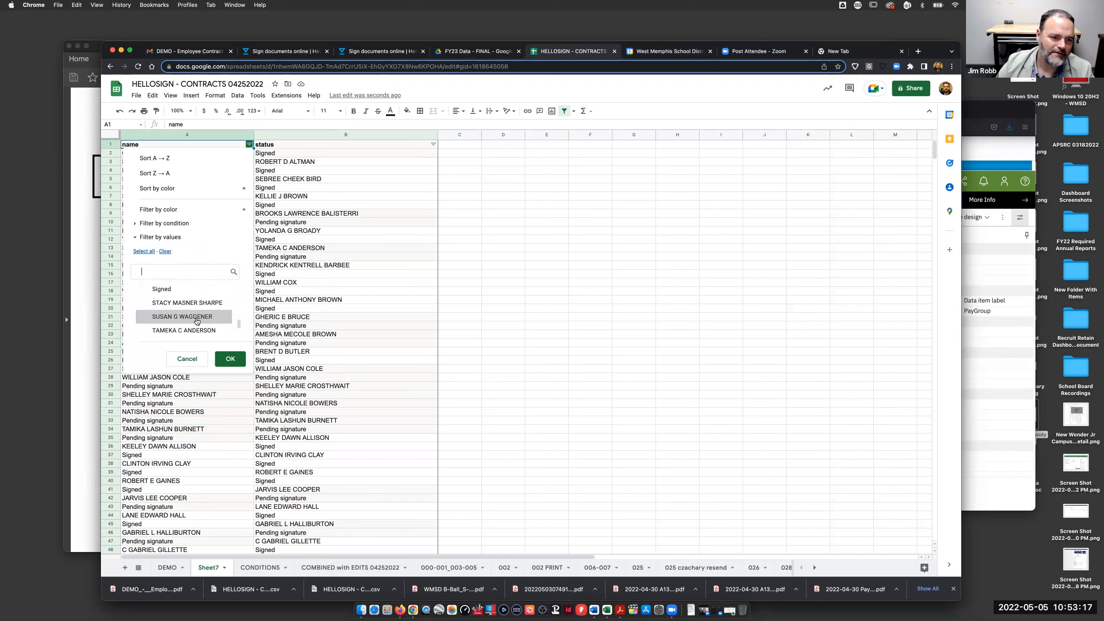
left_click(177, 292)
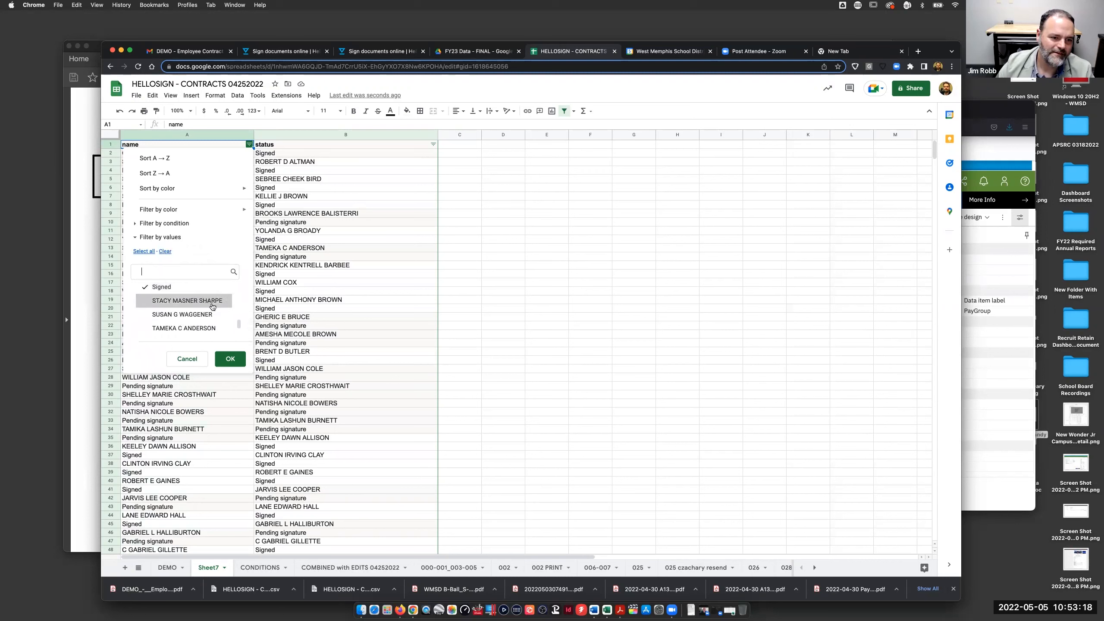
left_click(232, 360)
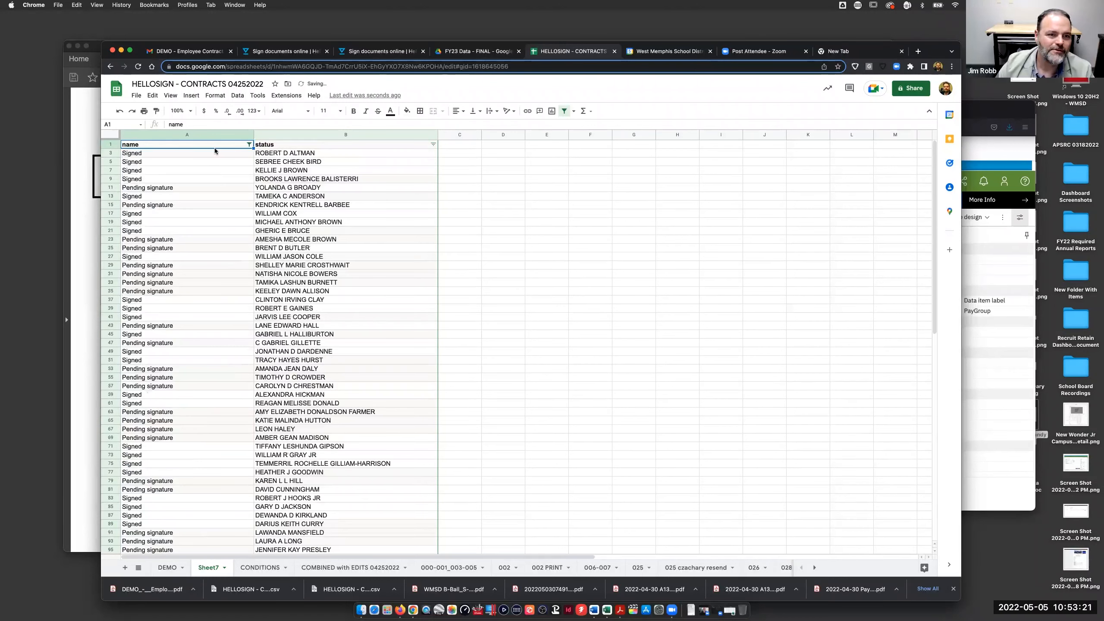
- Delete the filtered rows 3–193 that hold statuses in the name column
left_click(112, 153)
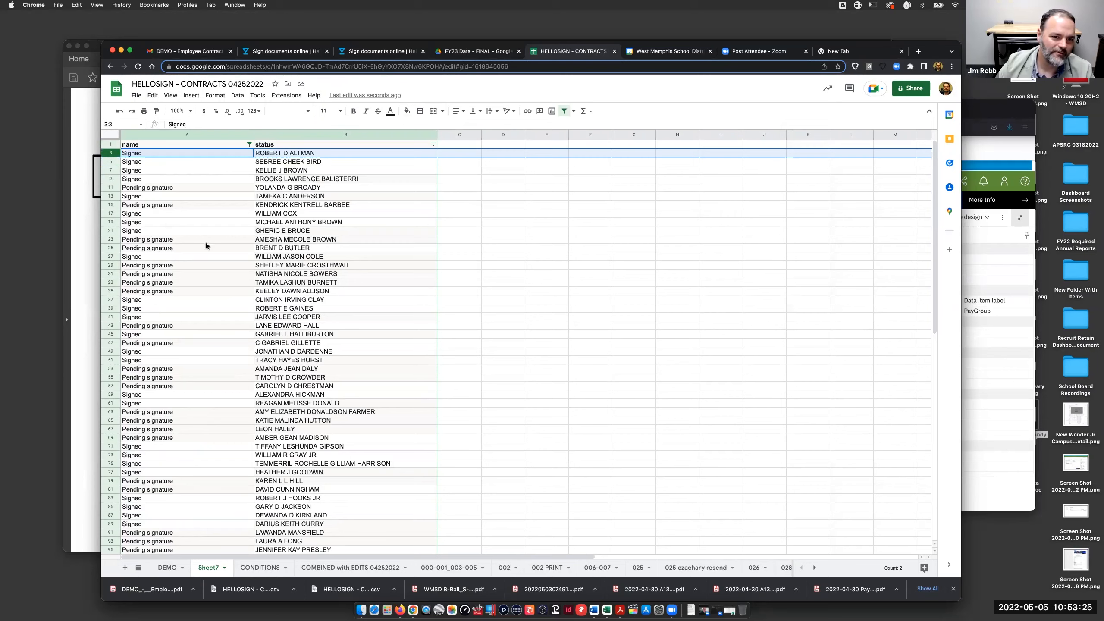
scroll(206, 245, "down", 1)
scroll(206, 245, "down", 15)
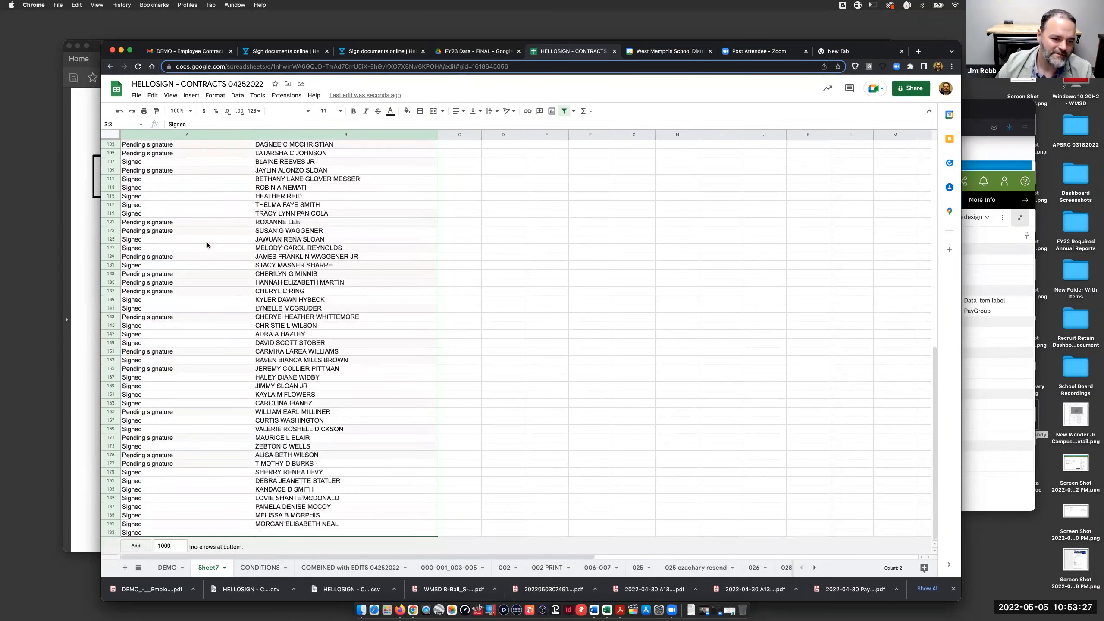
left_click(111, 530, "shift")
right_click(111, 530)
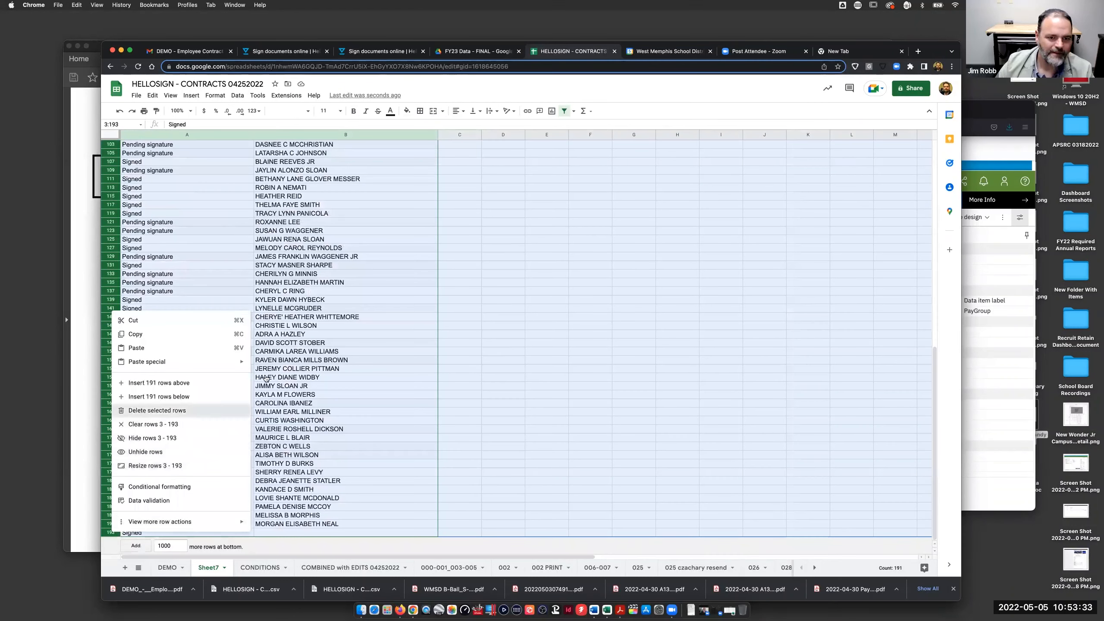
left_click(190, 411)
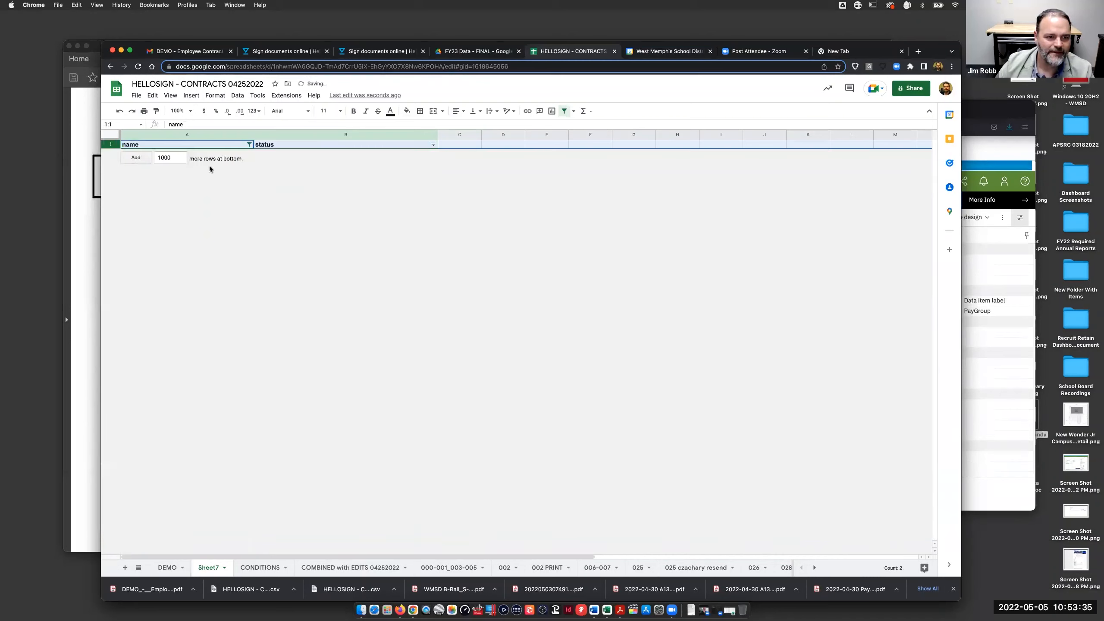
- Show all remaining rows again and sort the list by status, A to Z
left_click(250, 144)
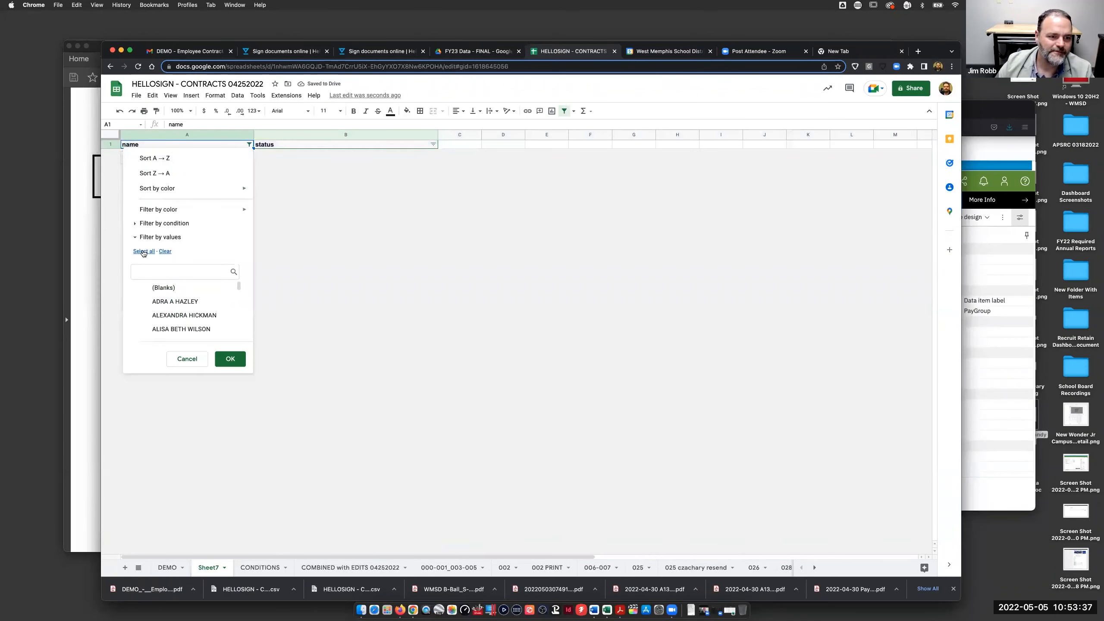
left_click(230, 359)
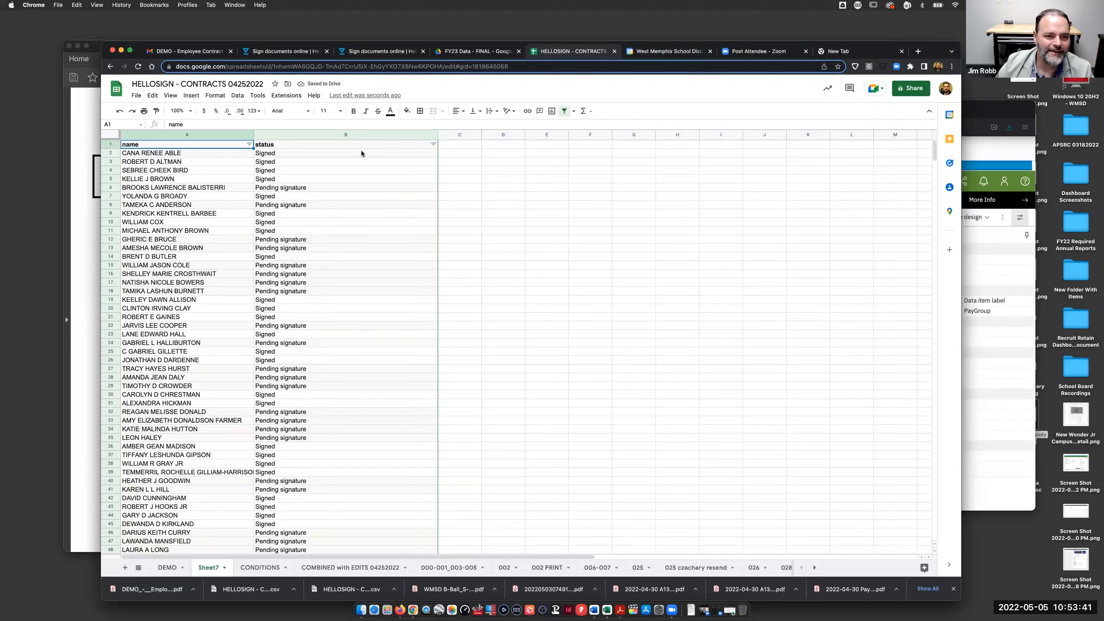
left_click(433, 144)
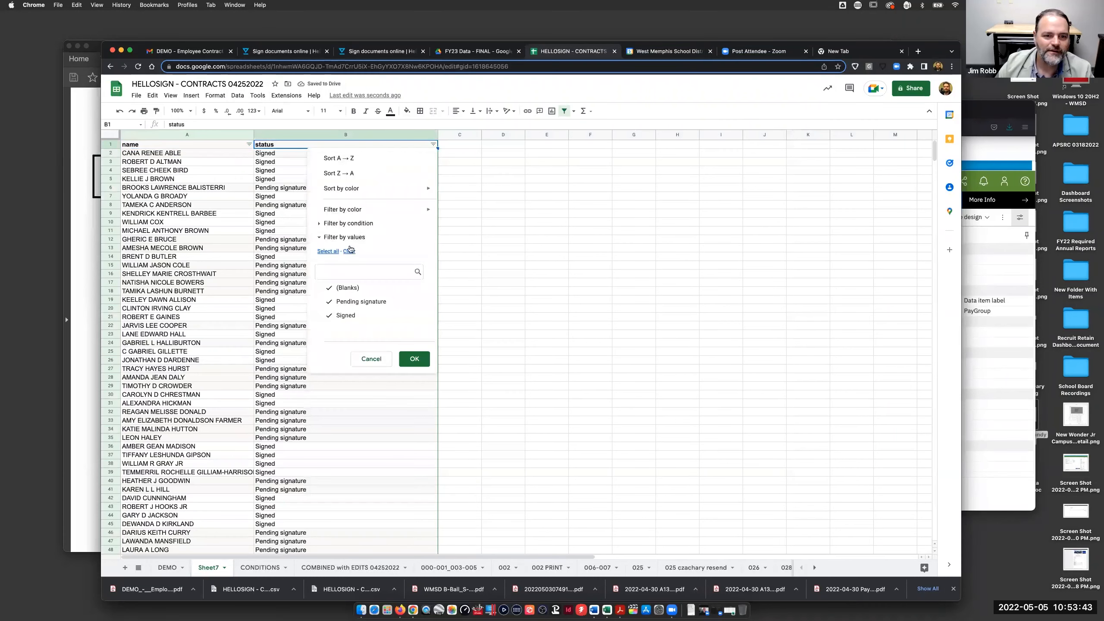
left_click(346, 160)
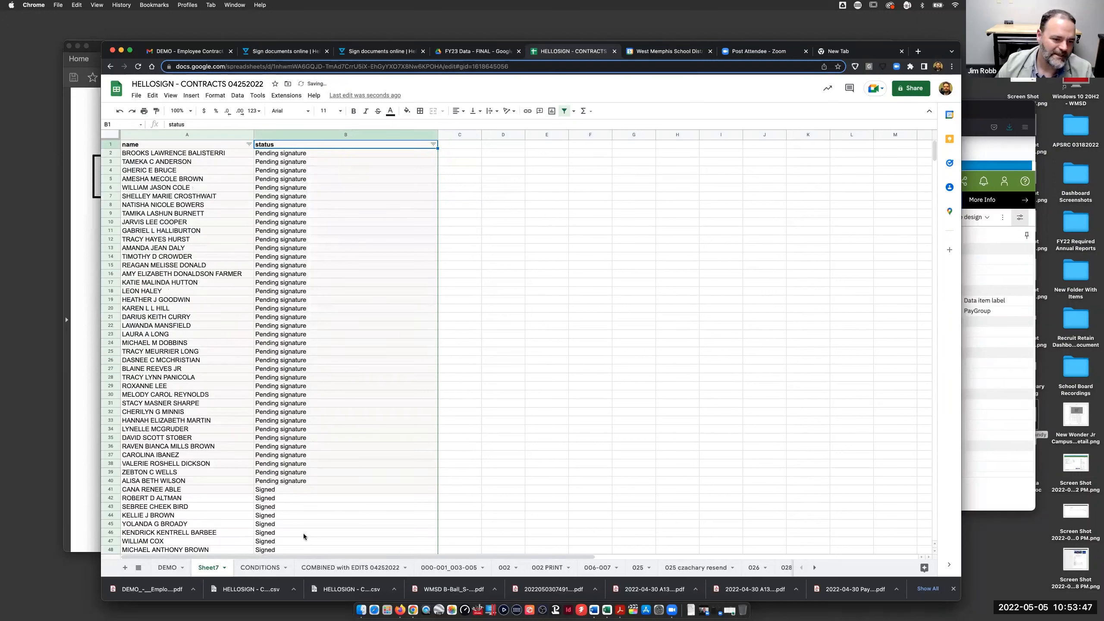
left_click(186, 134)
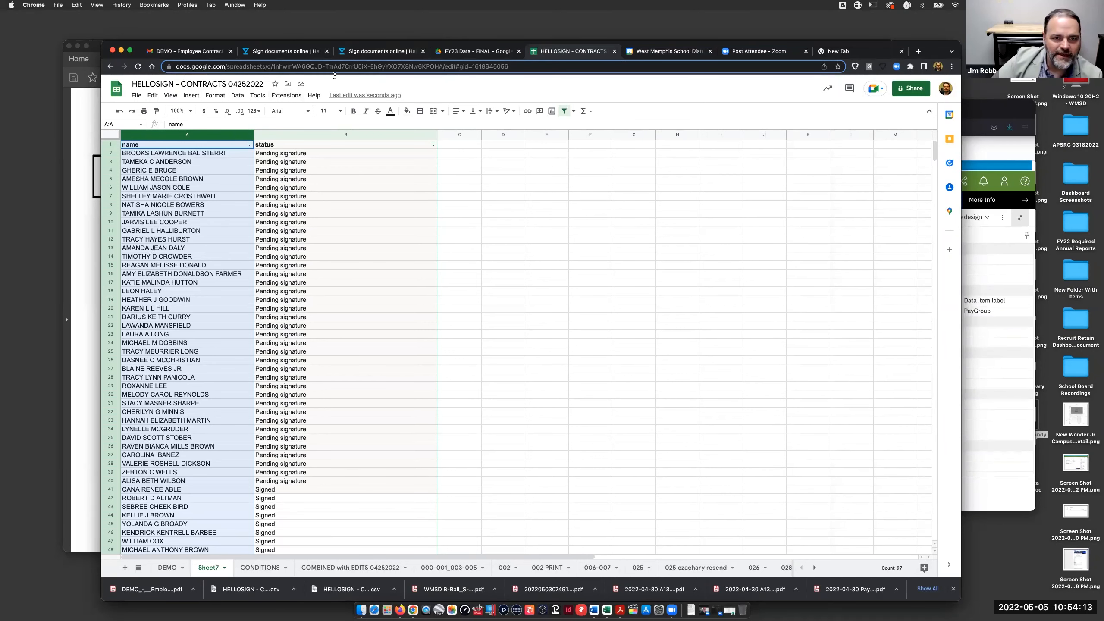
left_click(377, 52)
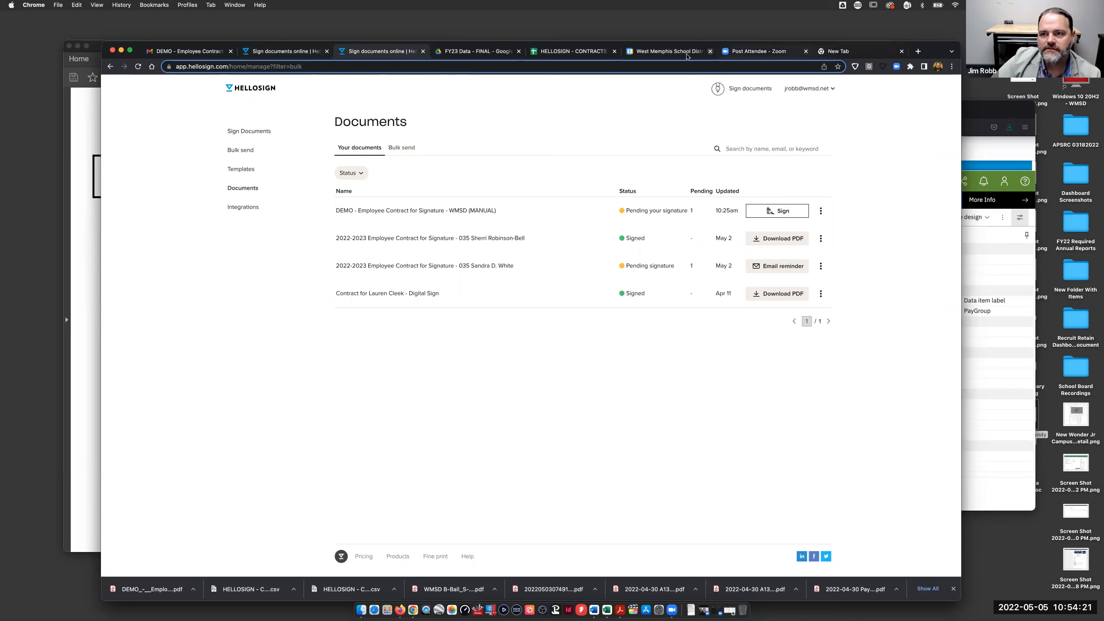
- Review the 703 bulk send's signer progress for pending signers, then return to the spreadsheet
left_click(282, 51)
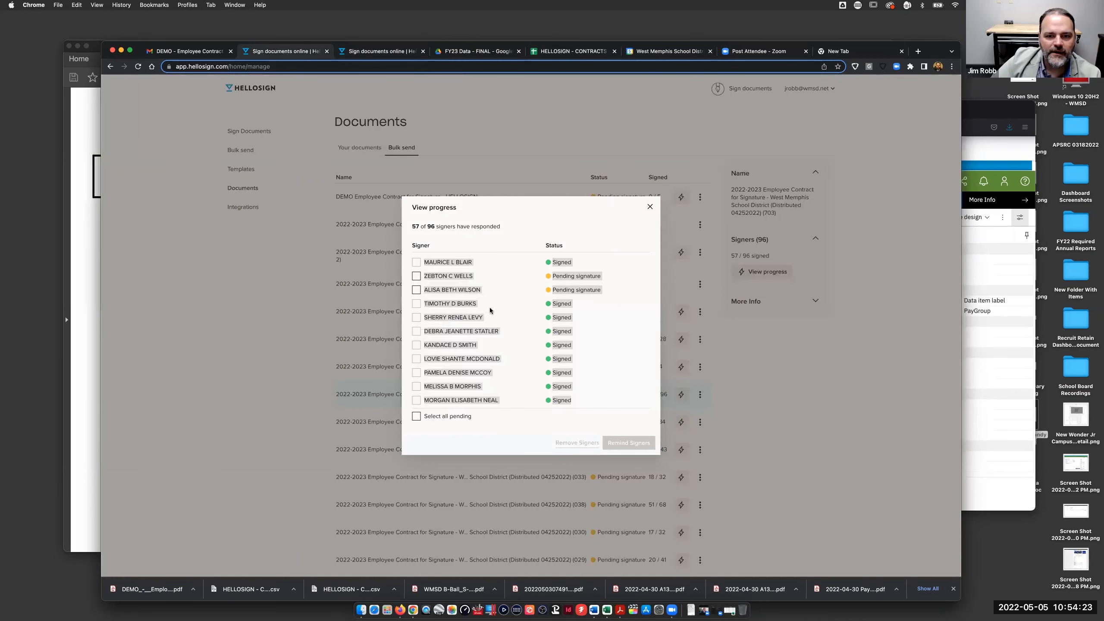
scroll(459, 305, "up", 3)
scroll(460, 300, "up", 15)
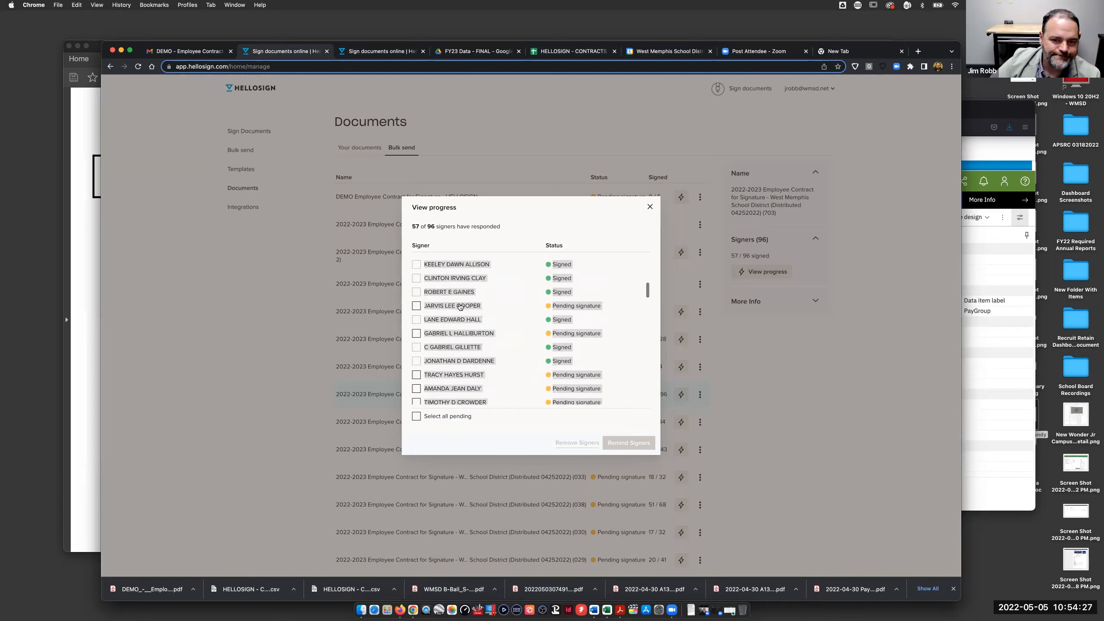
scroll(464, 280, "up", 1)
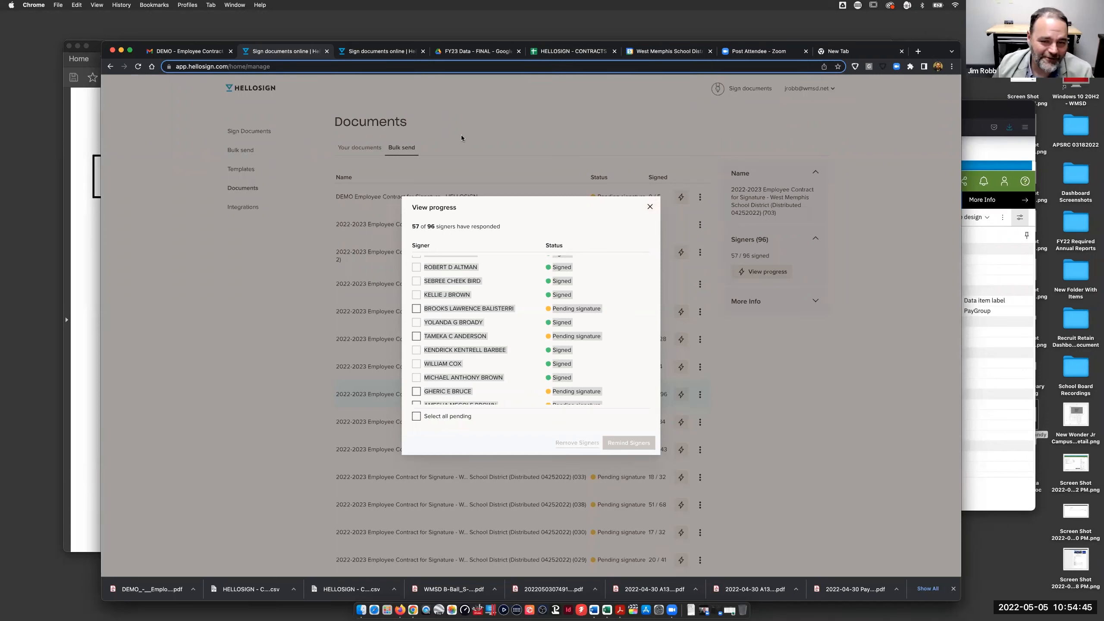
left_click(650, 207)
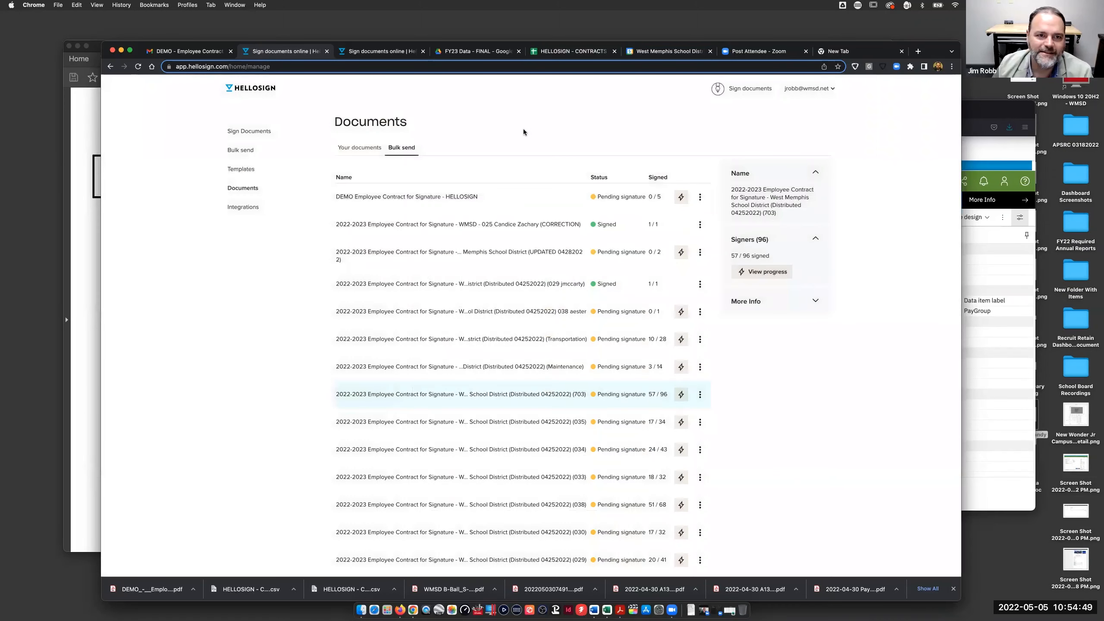
left_click(571, 52)
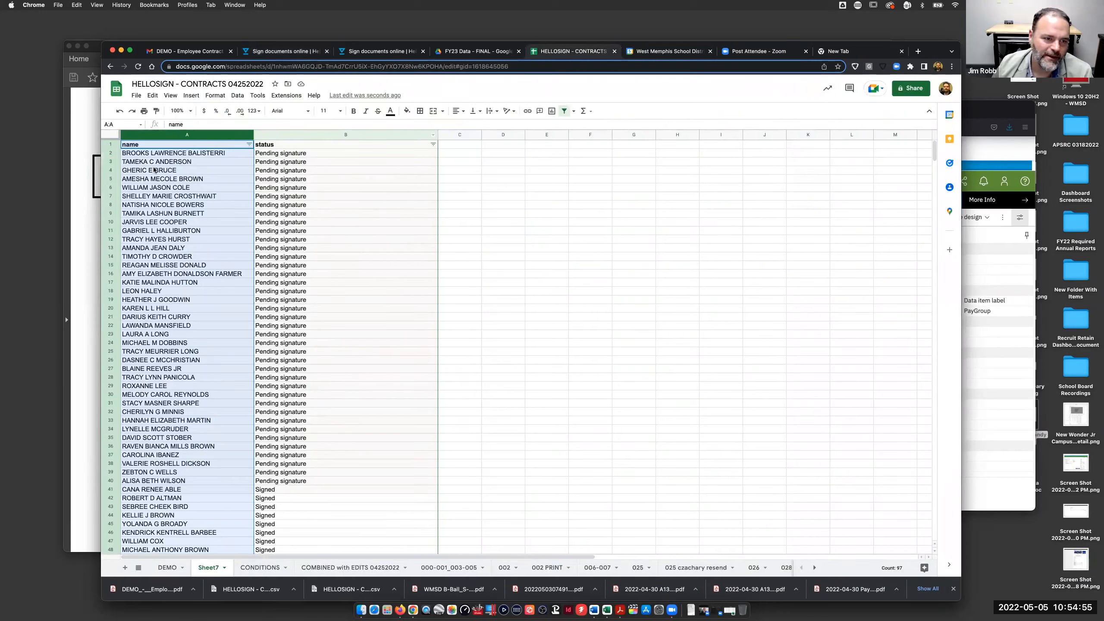
- Select the pending-signature rows from A2 to B40 in Sheet7
left_click_drag(165, 153, 362, 481)
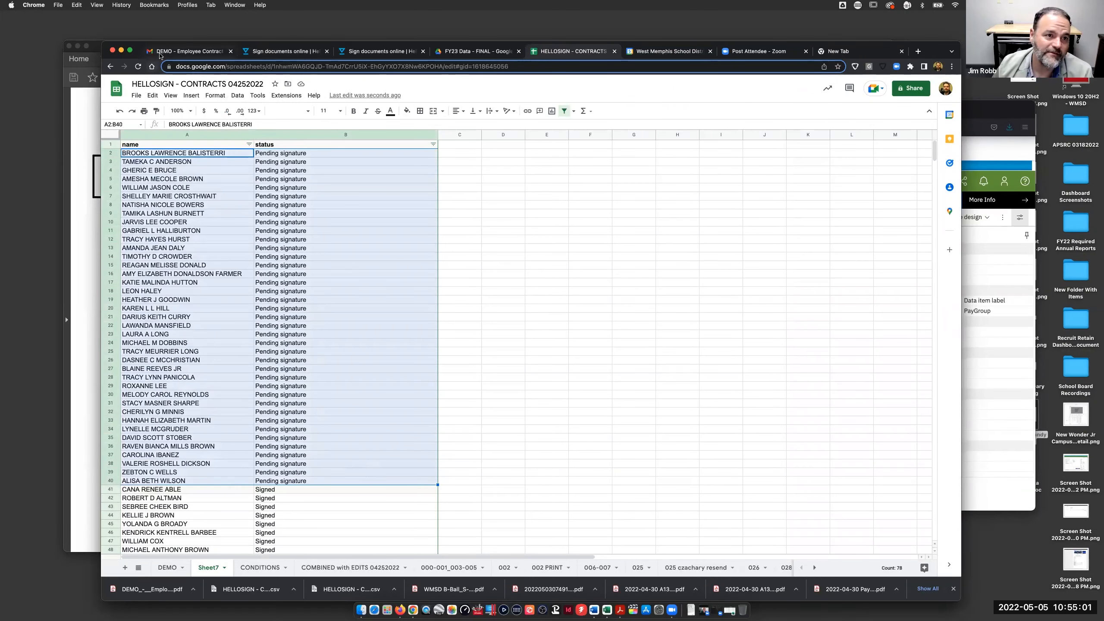
left_click(183, 51)
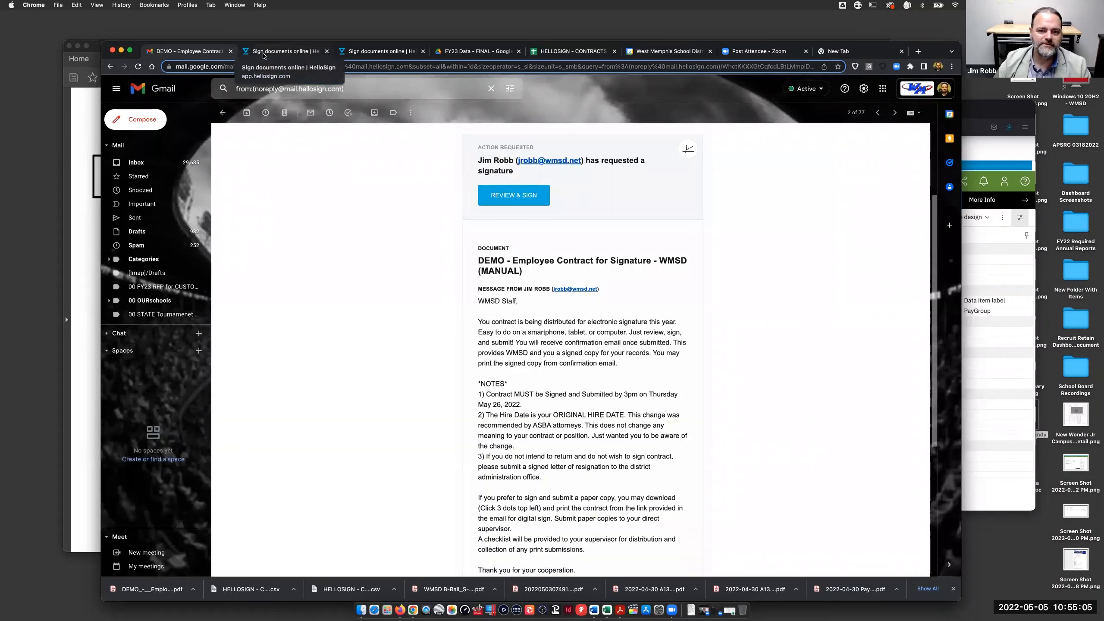
- Return to the Gmail inbox, then go back to HelloSign's Documents page
left_click(152, 163)
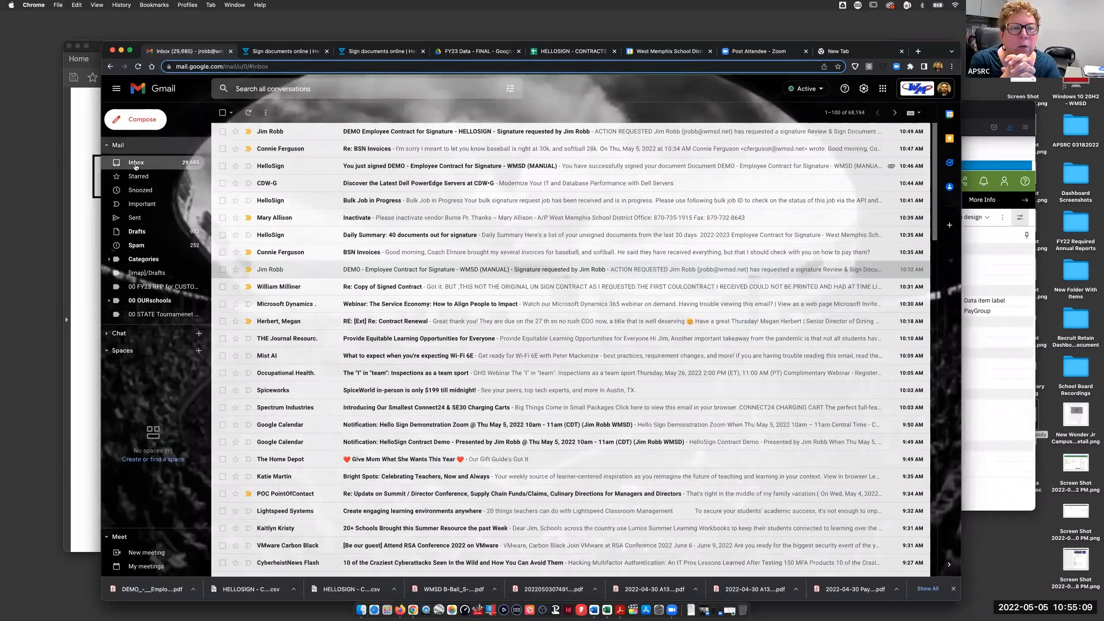
left_click(292, 51)
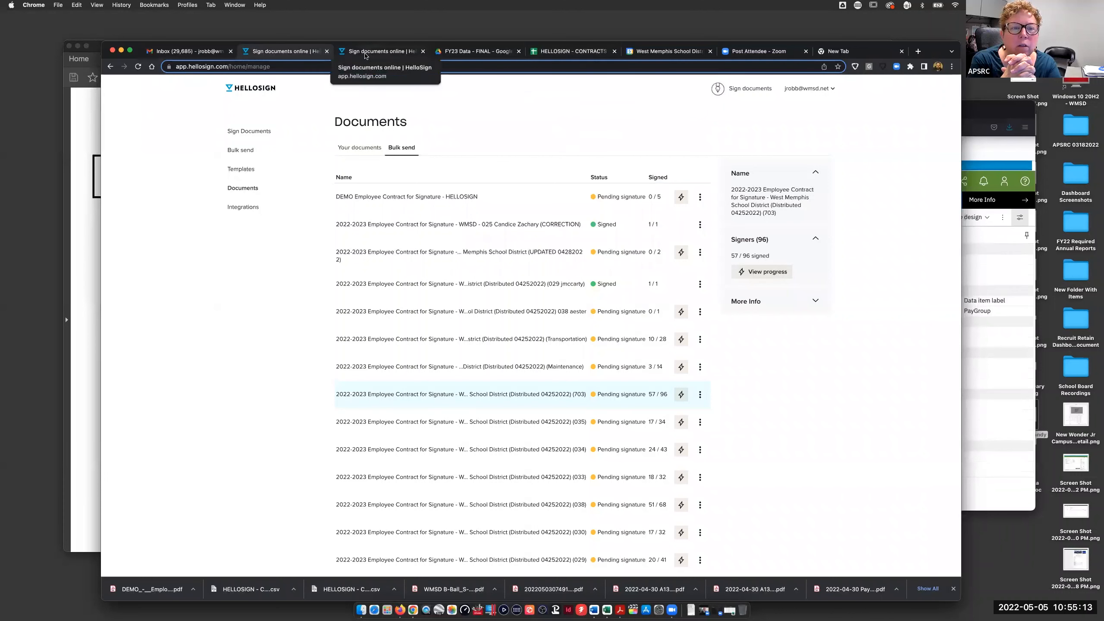
- Reload the HelloSign bulk send list twice, closing the duplicate HelloSign tab in between
left_click(239, 192)
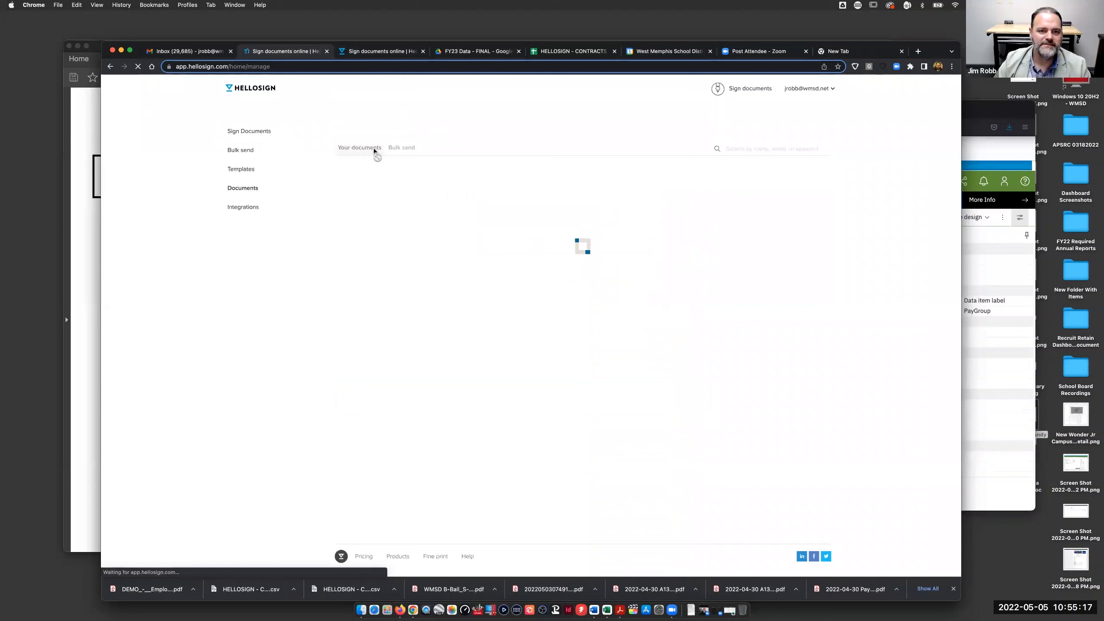
left_click(400, 149)
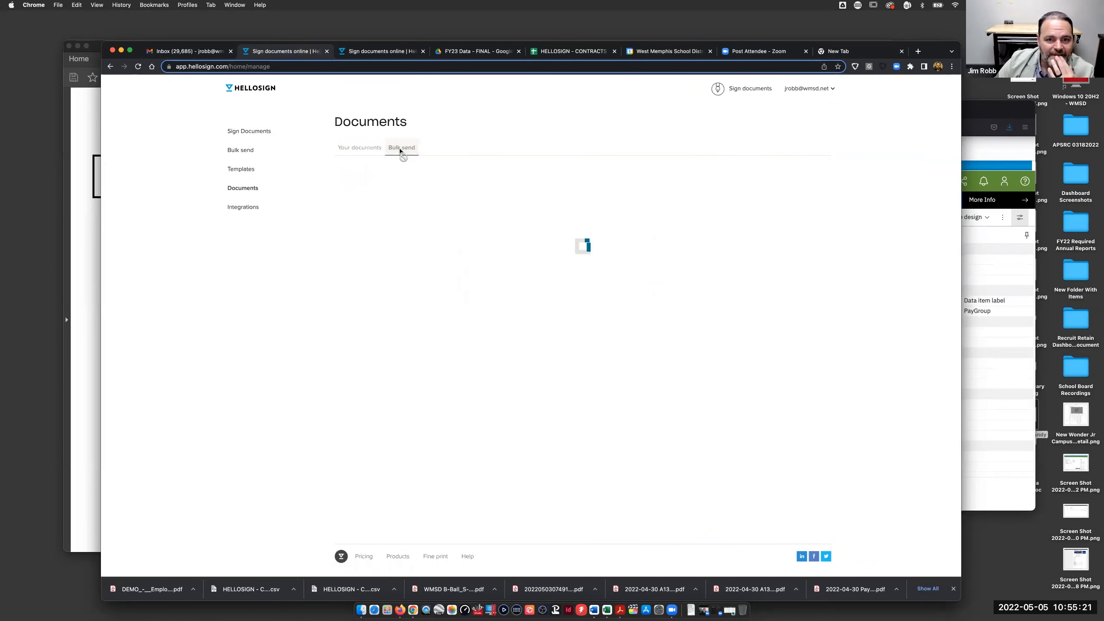
left_click(422, 52)
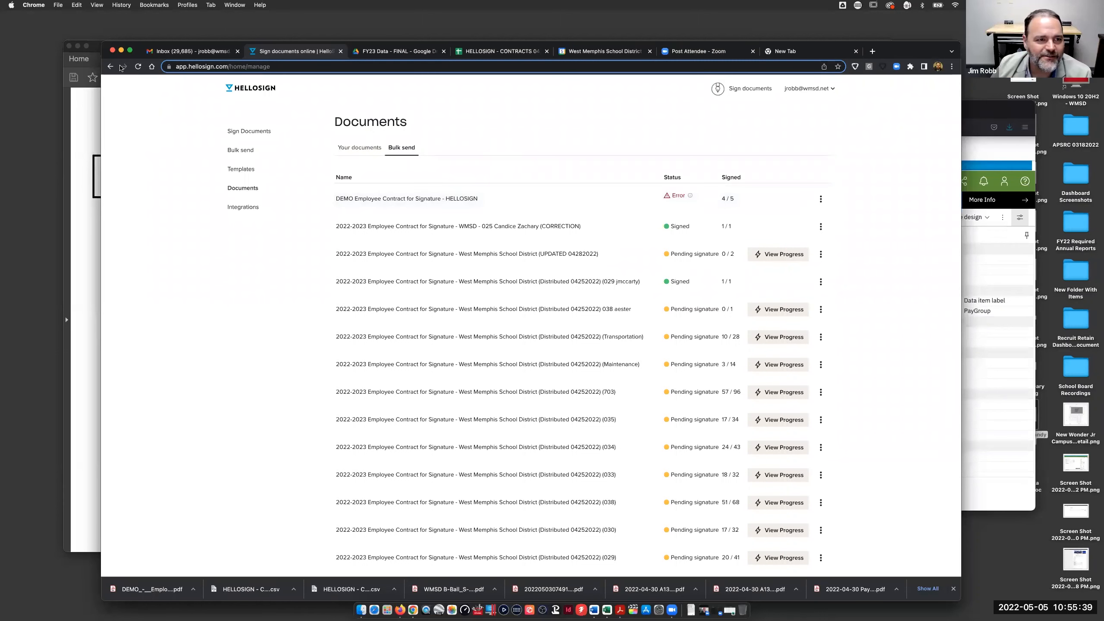
left_click(138, 67)
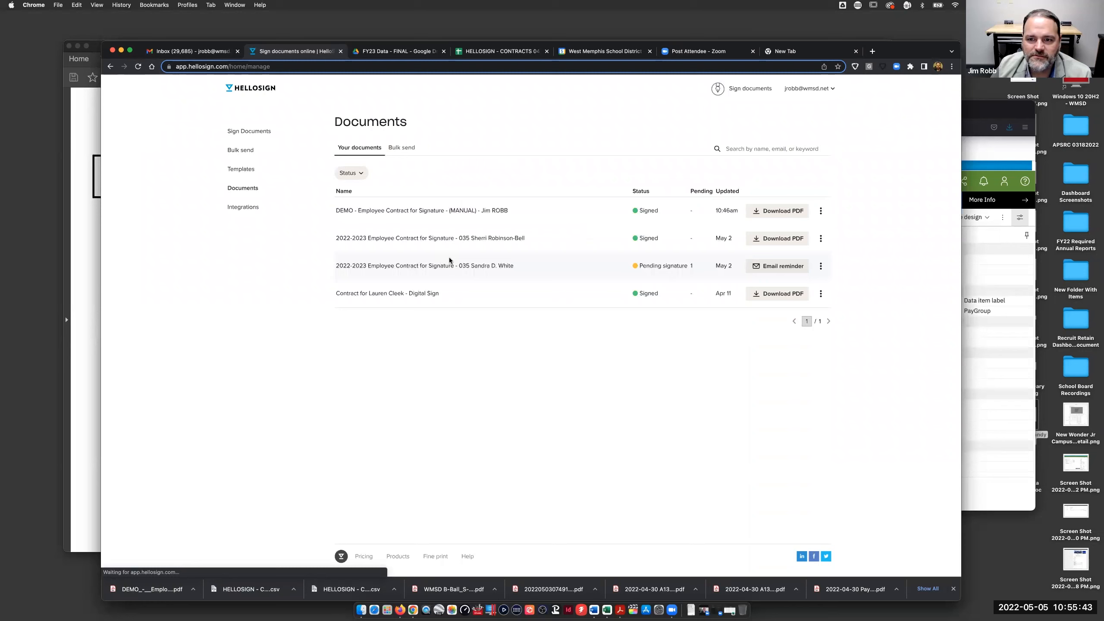
left_click(401, 150)
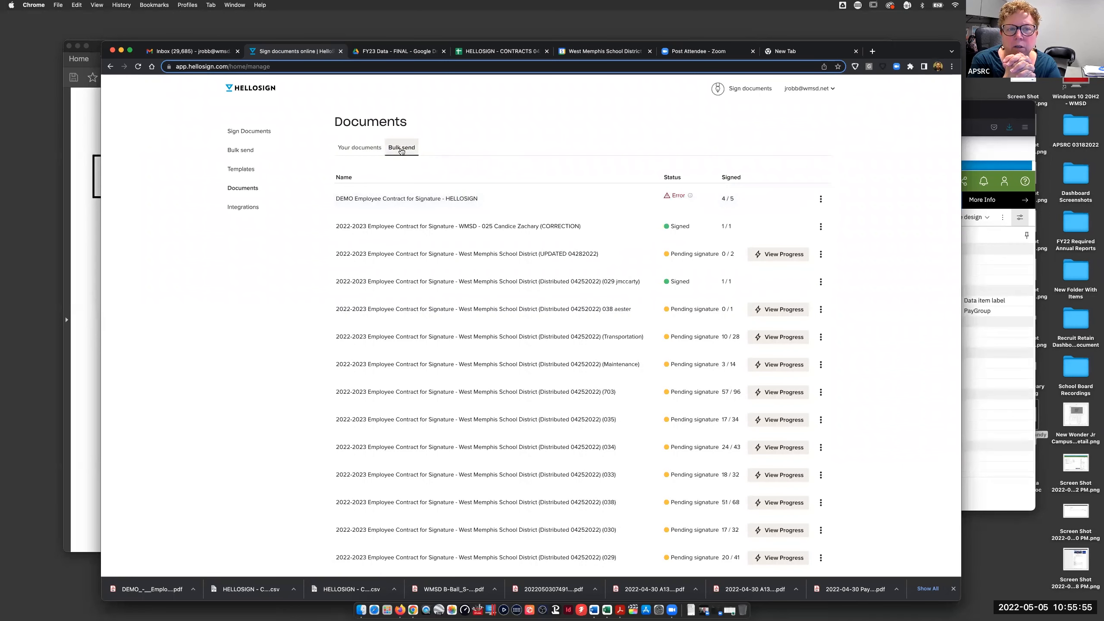
left_click(821, 200)
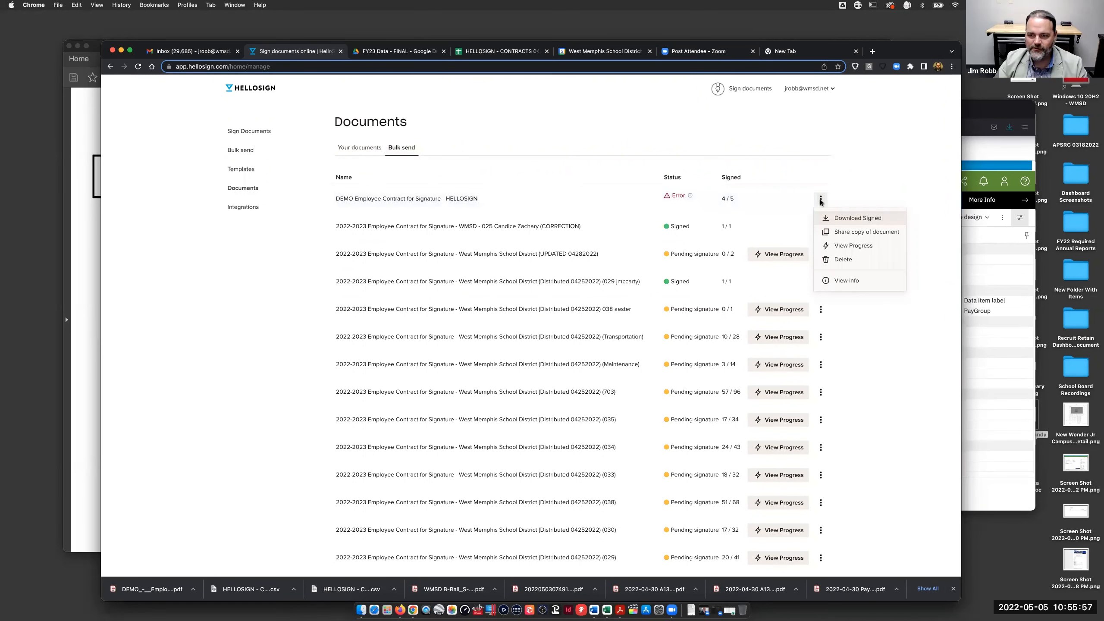
left_click(845, 247)
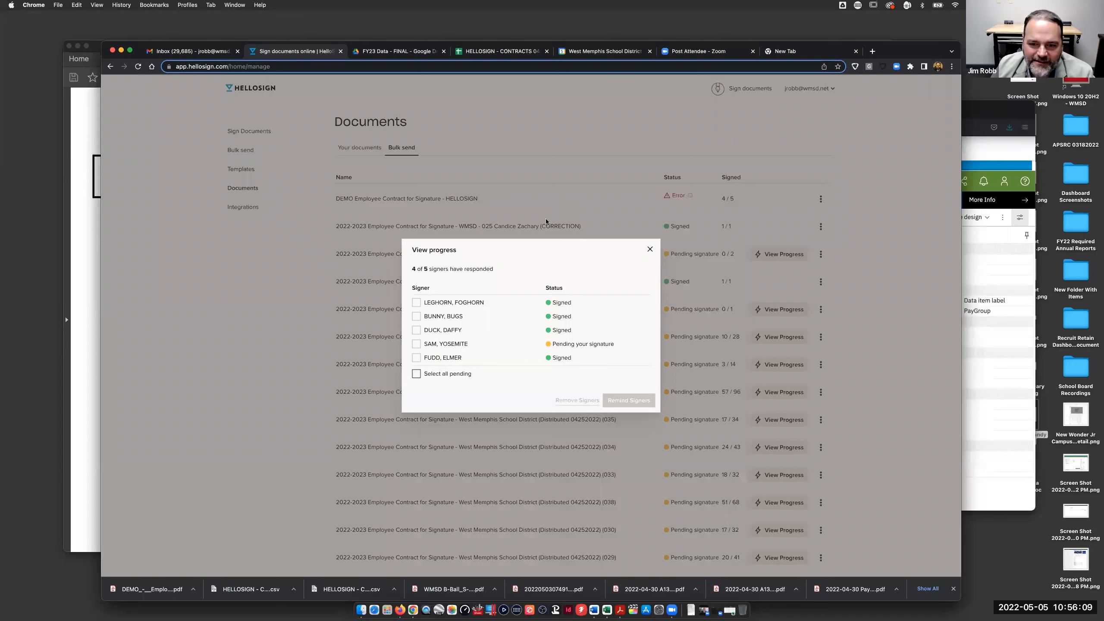
left_click(649, 249)
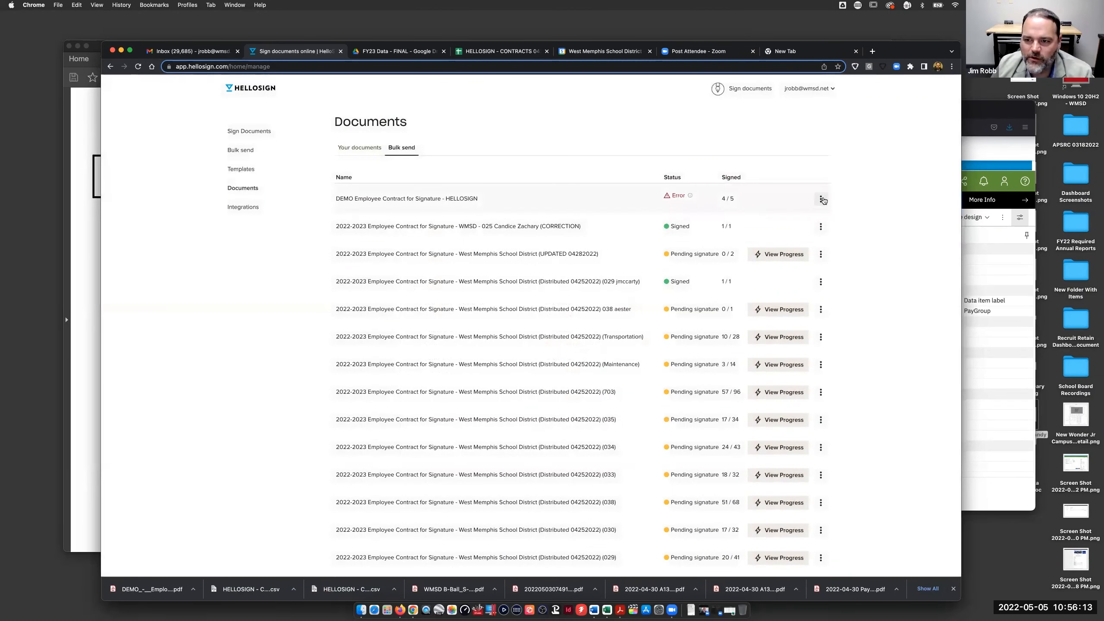
- Have HelloSign email a download link for the signed DEMO bulk send documents
left_click(821, 200)
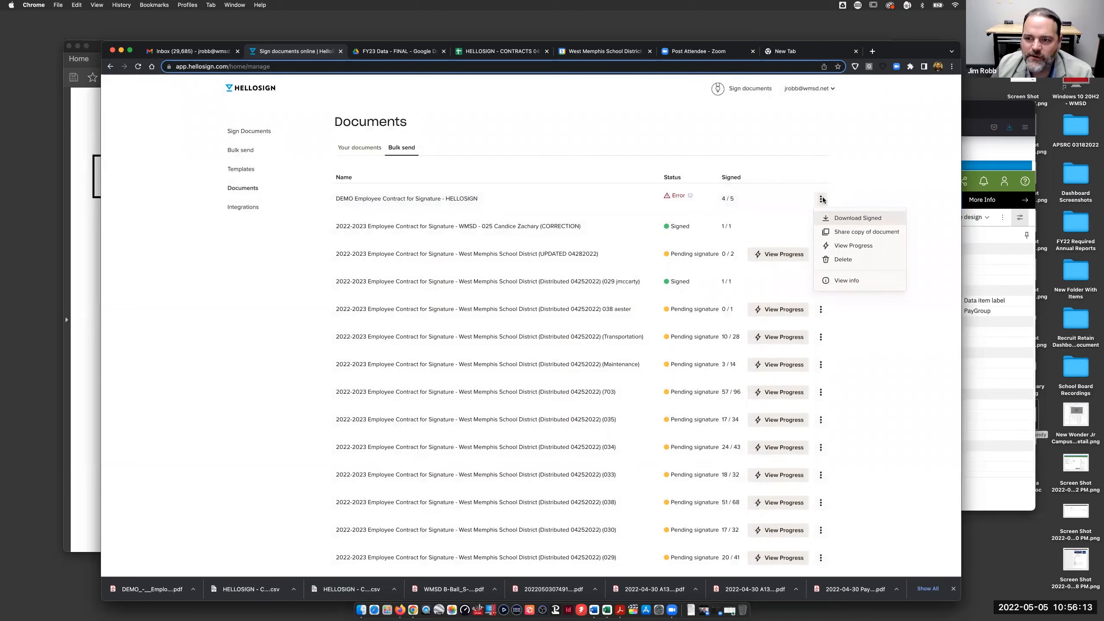
left_click(851, 218)
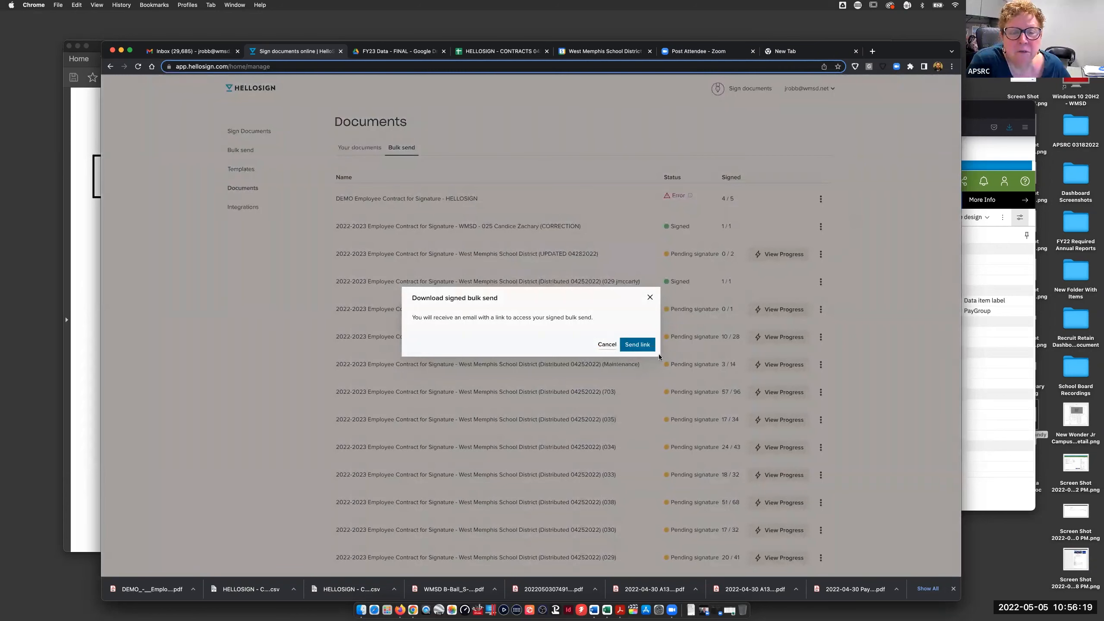
left_click(638, 345)
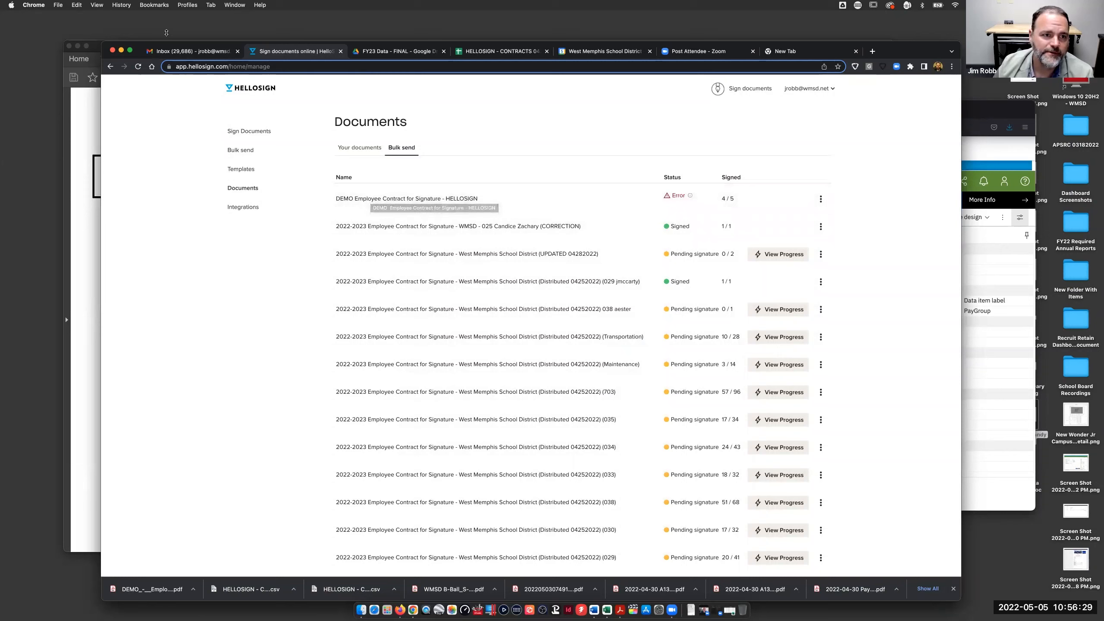
- Download the signed contracts archive from the Bulk Send Download Ready email in Gmail
left_click(189, 52)
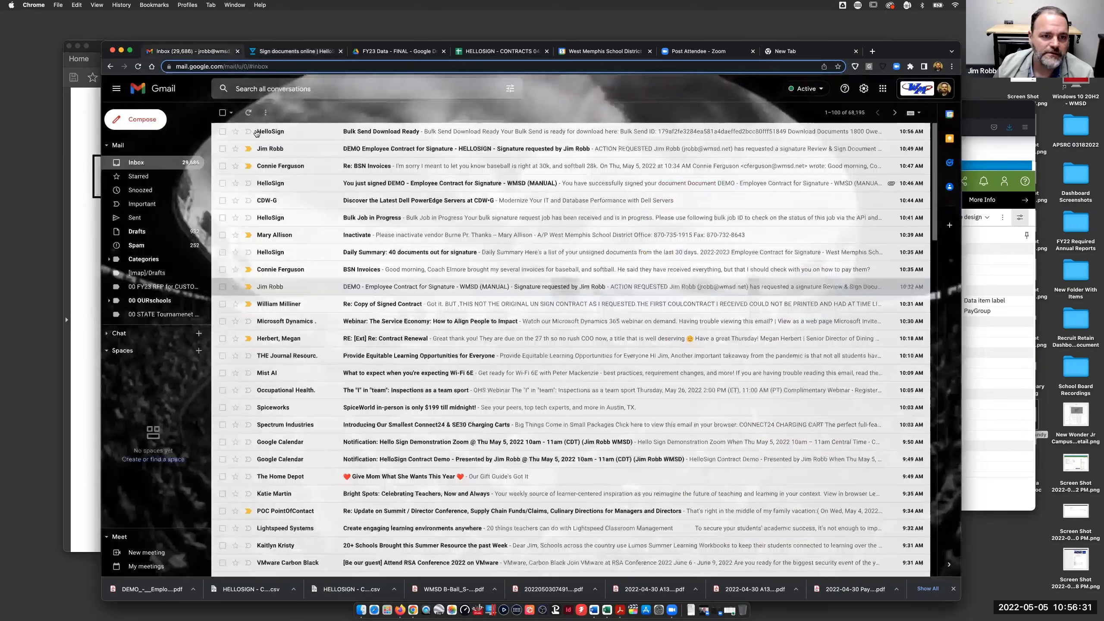
left_click(409, 133)
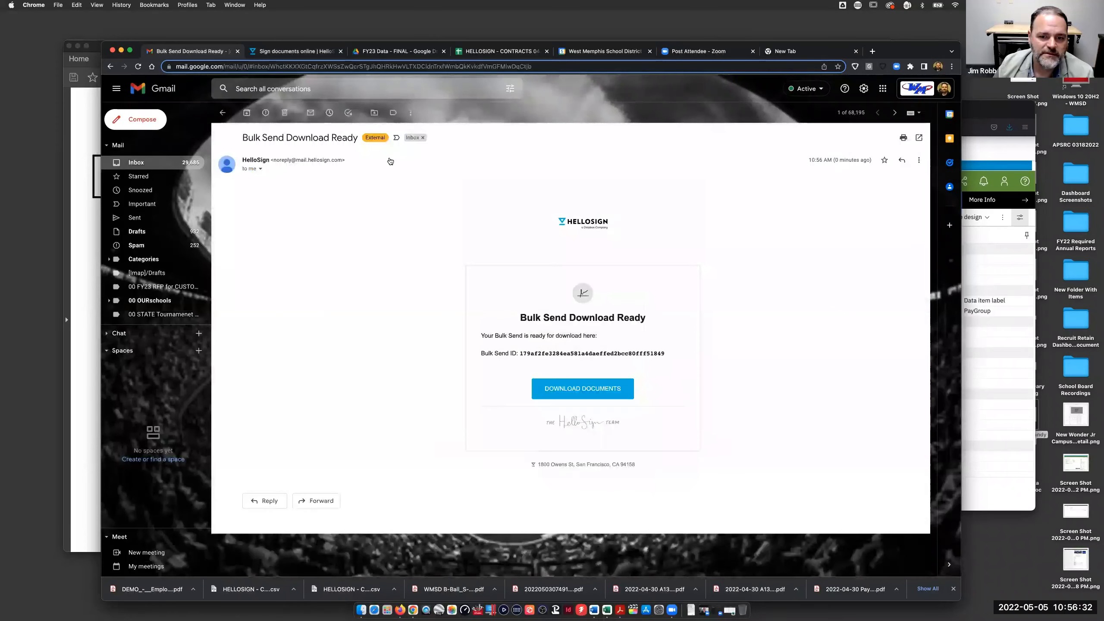
left_click(590, 387)
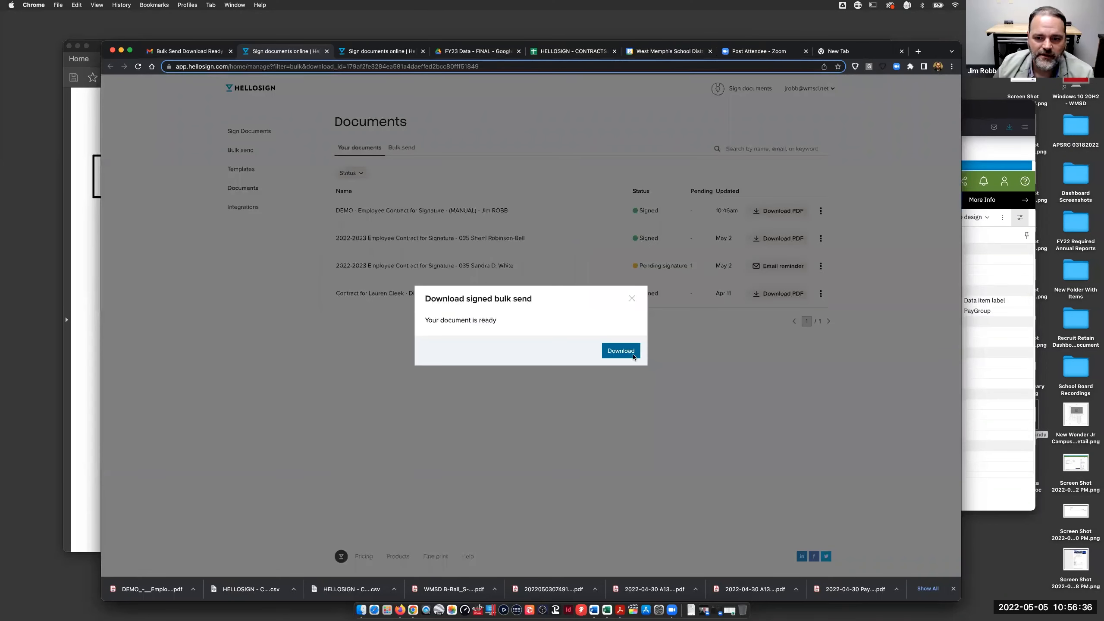
left_click(620, 351)
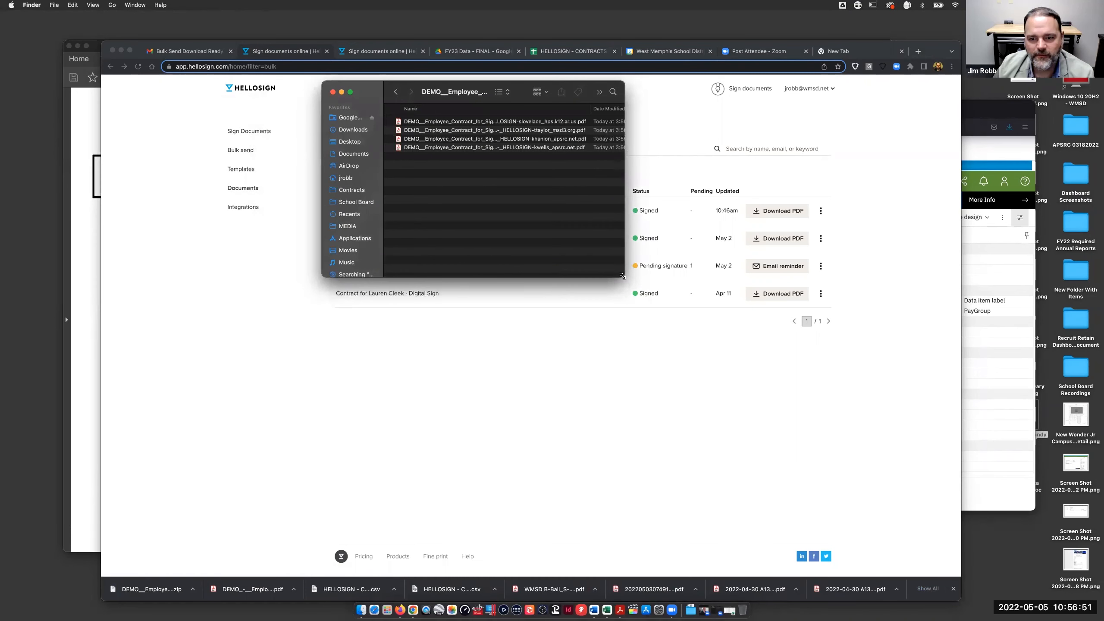
- Widen the Finder folder, then open and scroll through the third signed contract PDF in Acrobat
left_click_drag(622, 267, 1043, 450)
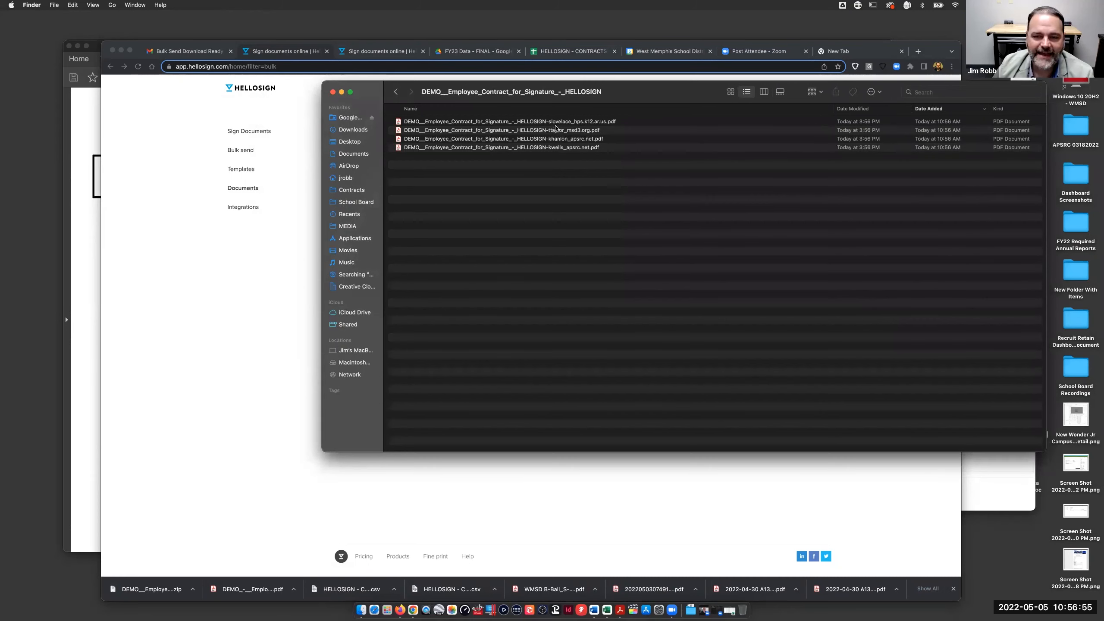
double_click(535, 138)
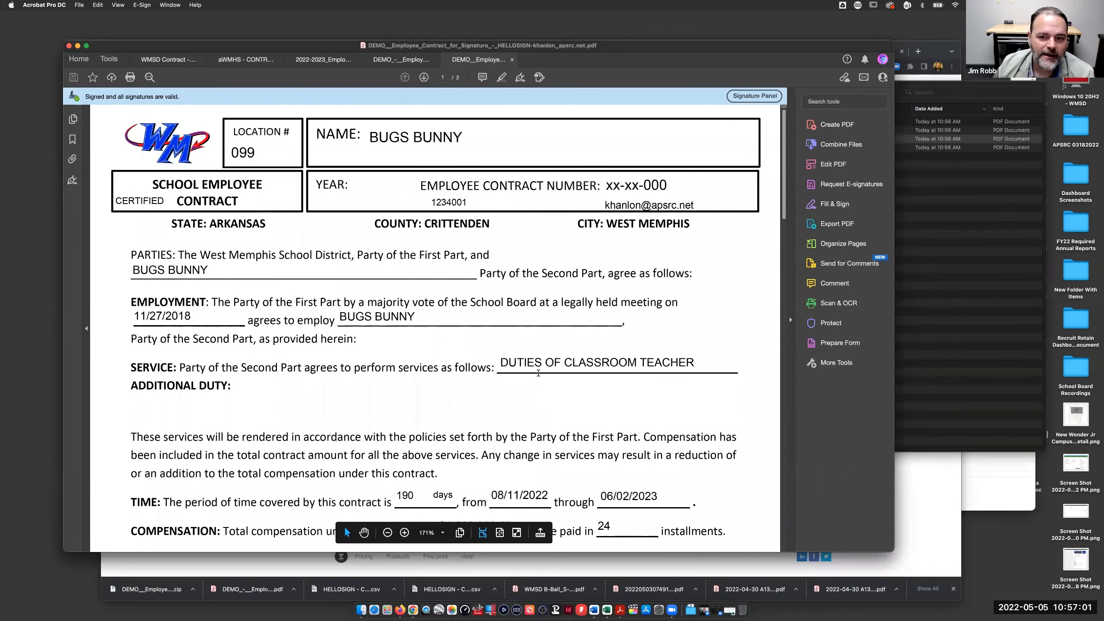
scroll(538, 372, "down", 2)
scroll(538, 372, "down", 2)
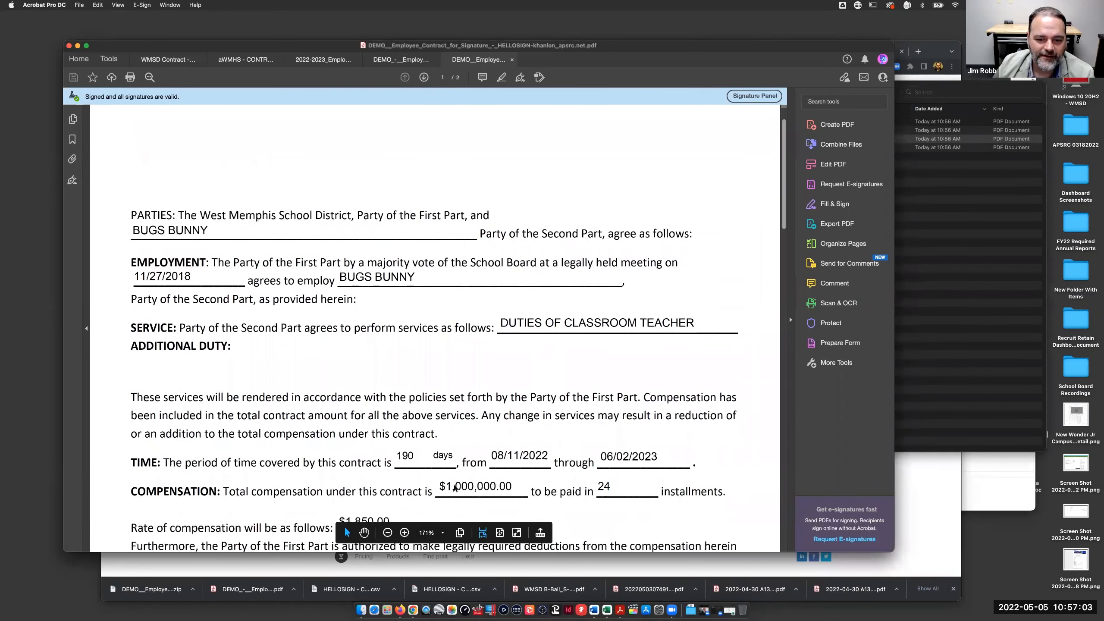
scroll(736, 292, "down", 6)
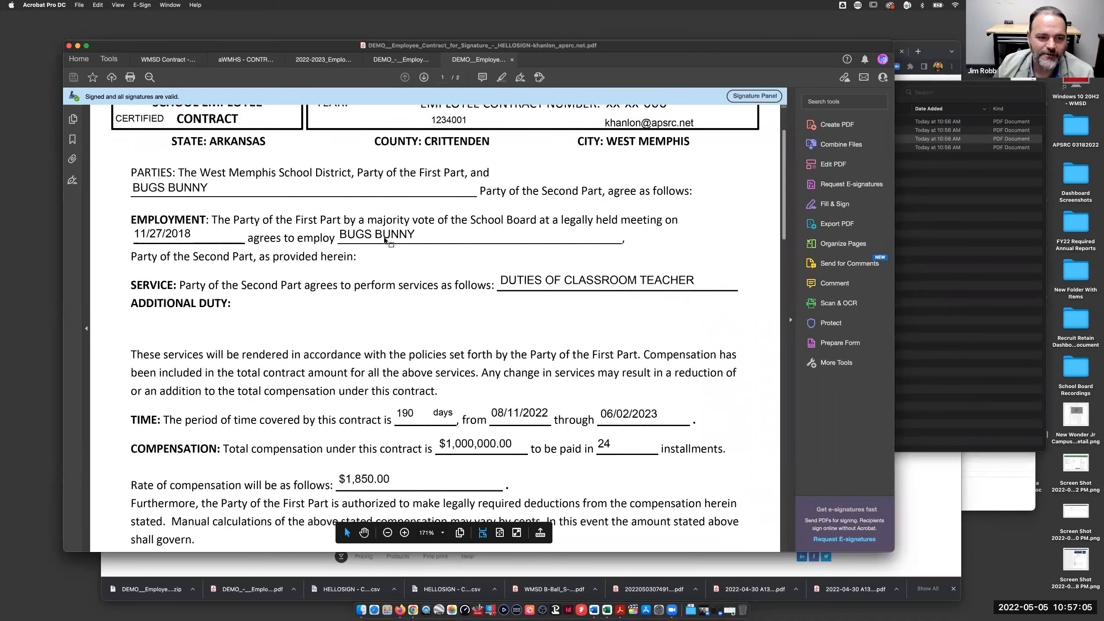
left_click_drag(782, 226, 783, 326)
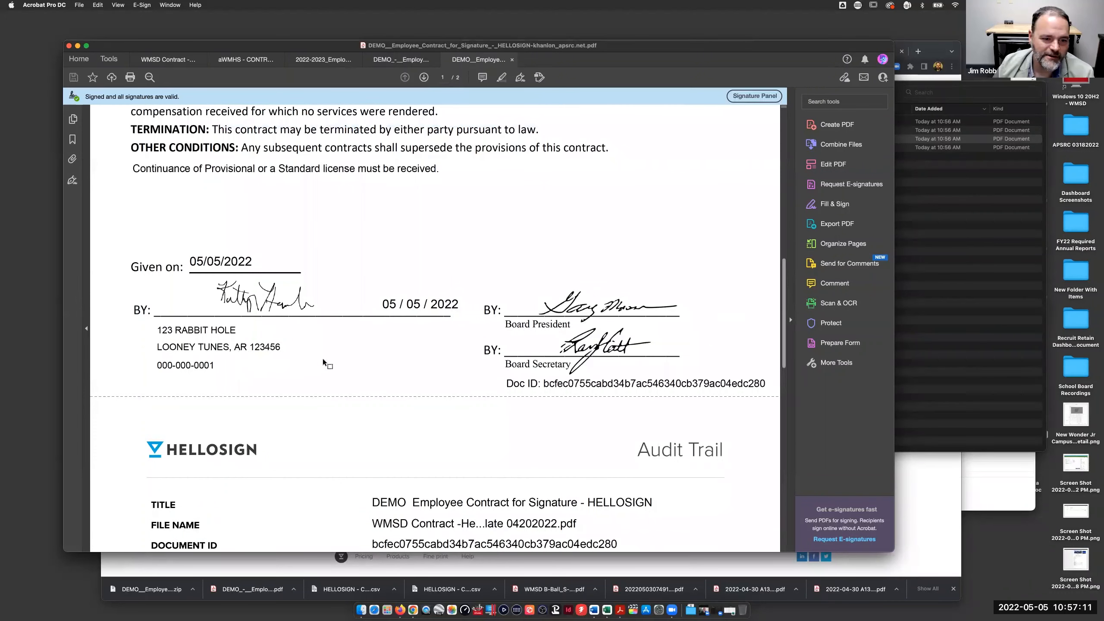
mouse_move(782, 322)
left_mouse_down()
mouse_move(778, 452)
mouse_move(775, 291)
left_mouse_up()
scroll(774, 289, "down", 2)
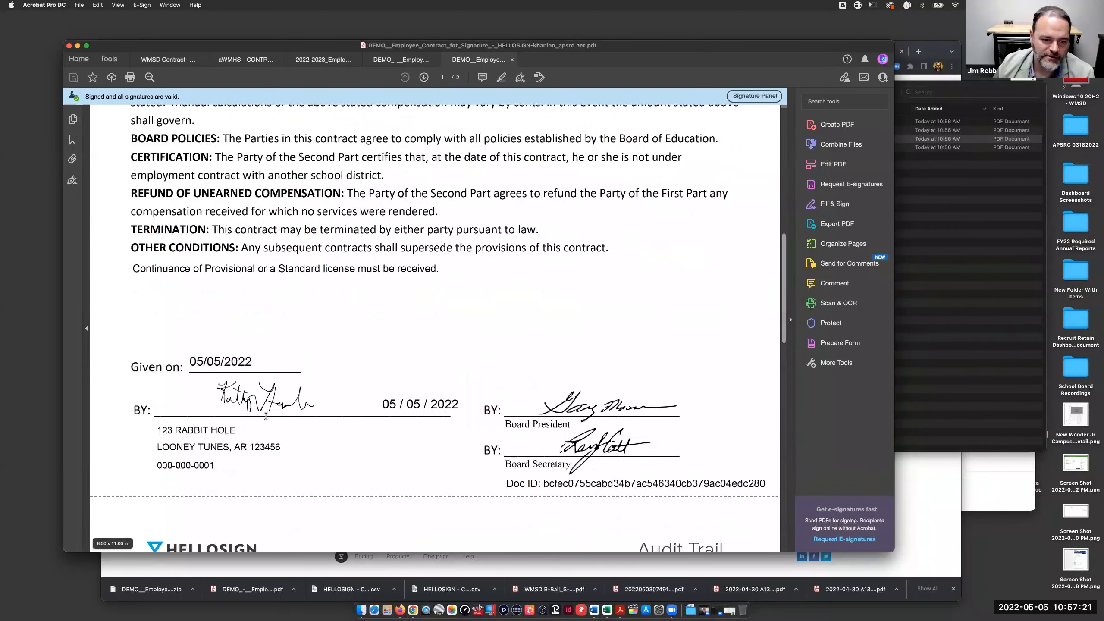
mouse_move(782, 323)
left_mouse_down()
mouse_move(784, 531)
mouse_move(770, 257)
mouse_move(782, 144)
left_mouse_up()
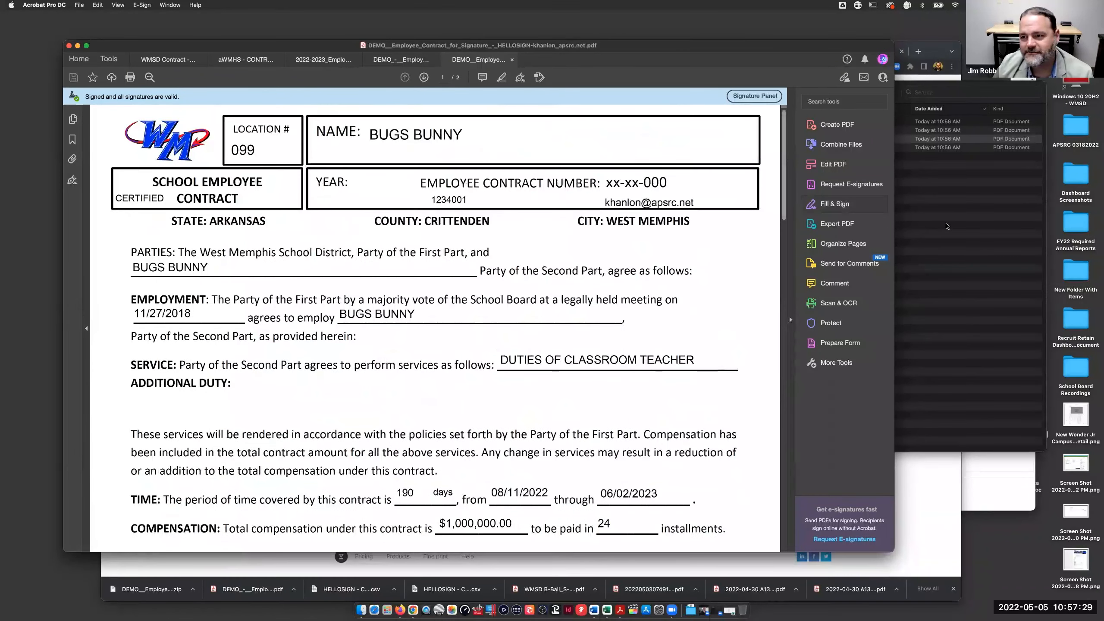
- Open and scroll through the fourth signed contract, then open the second one
key("super+Tab")
double_click(511, 147)
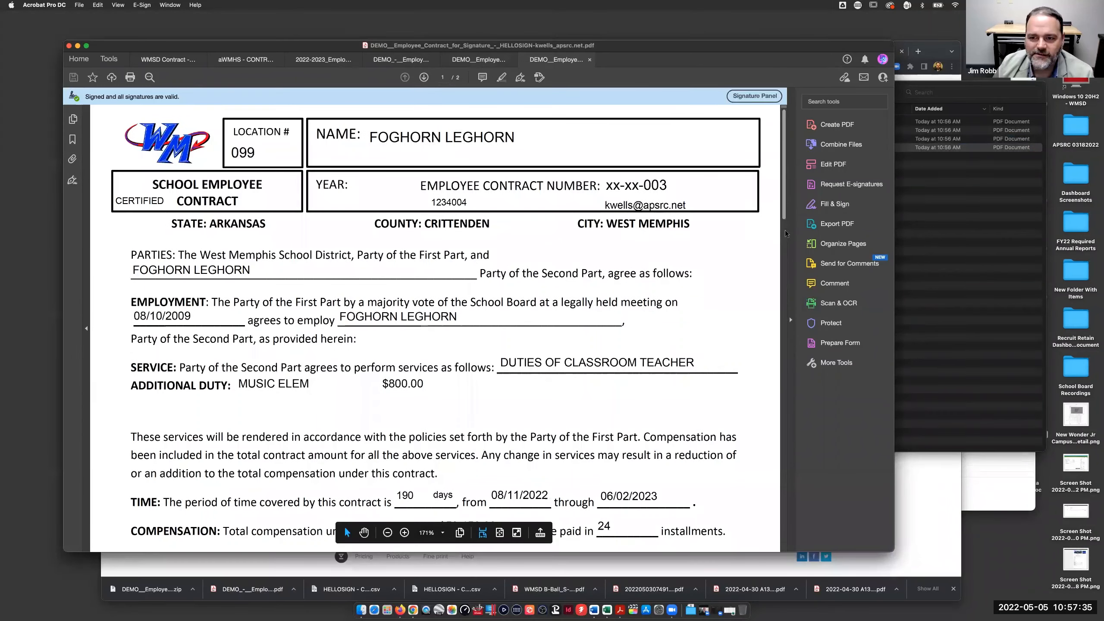
scroll(780, 192, "down", 5)
scroll(781, 252, "down", 7)
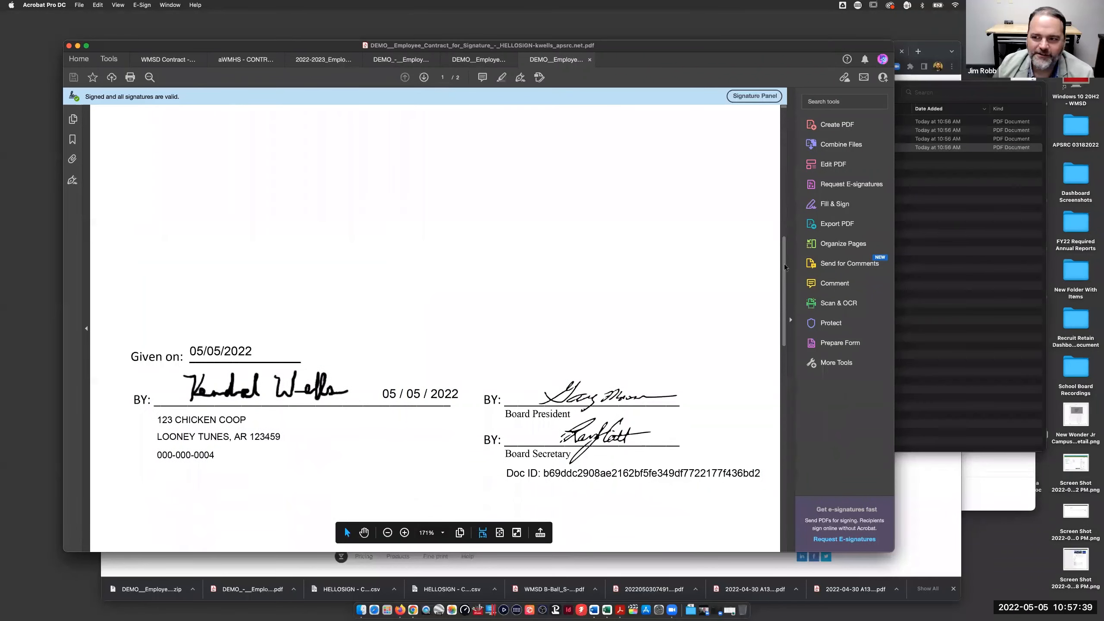
left_click(950, 191)
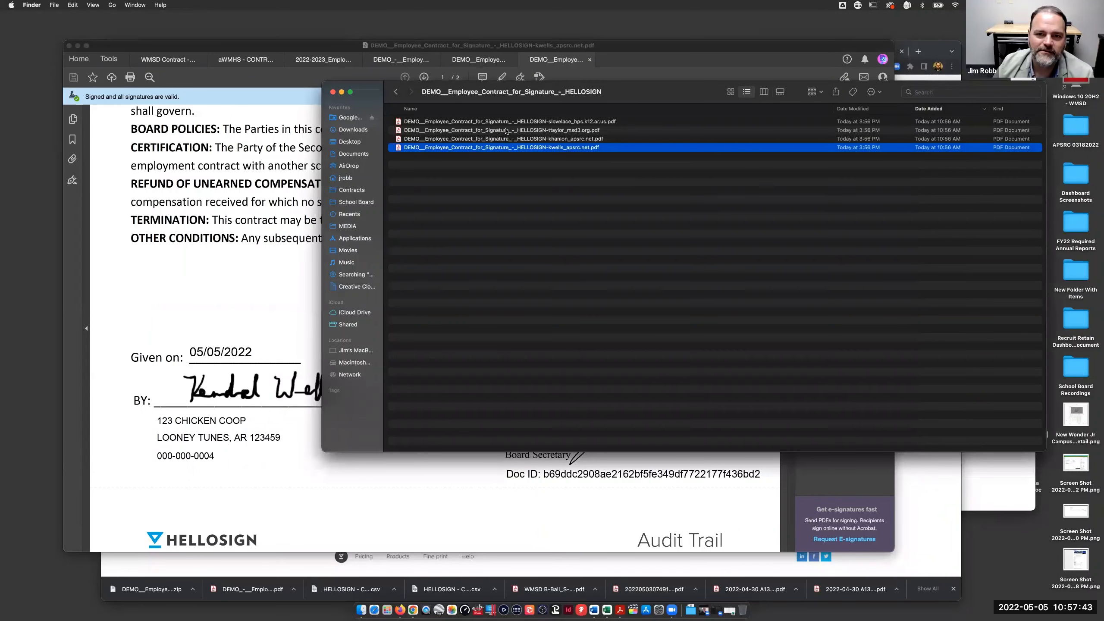
double_click(505, 130)
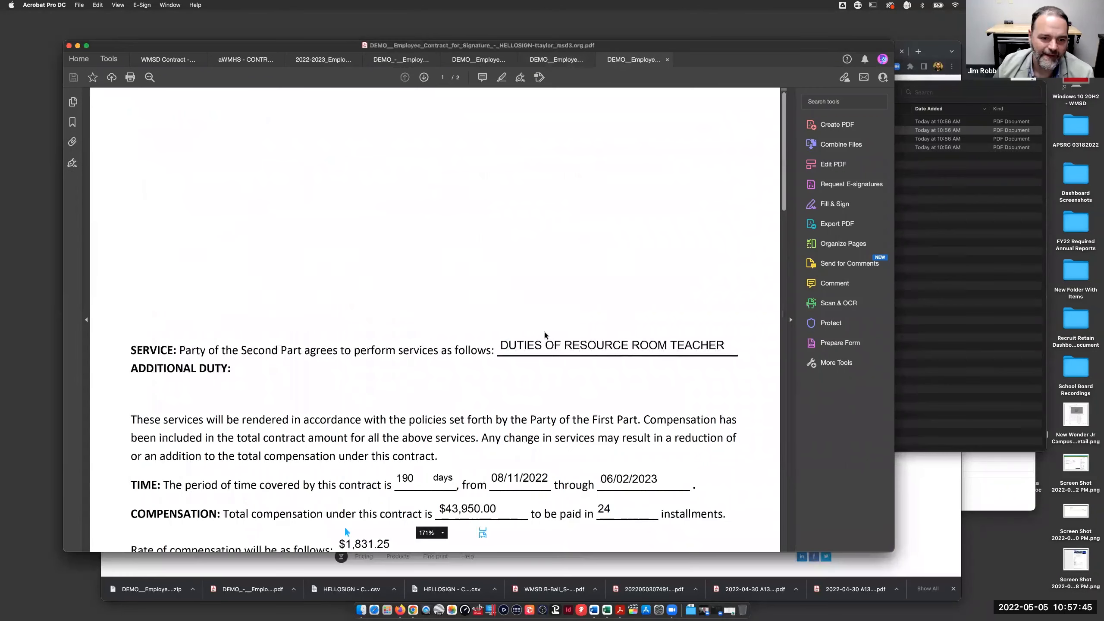
- Review the second and first signed contracts in Acrobat, then move the PDF window aside to uncover the browser
scroll(775, 326, "down", 15)
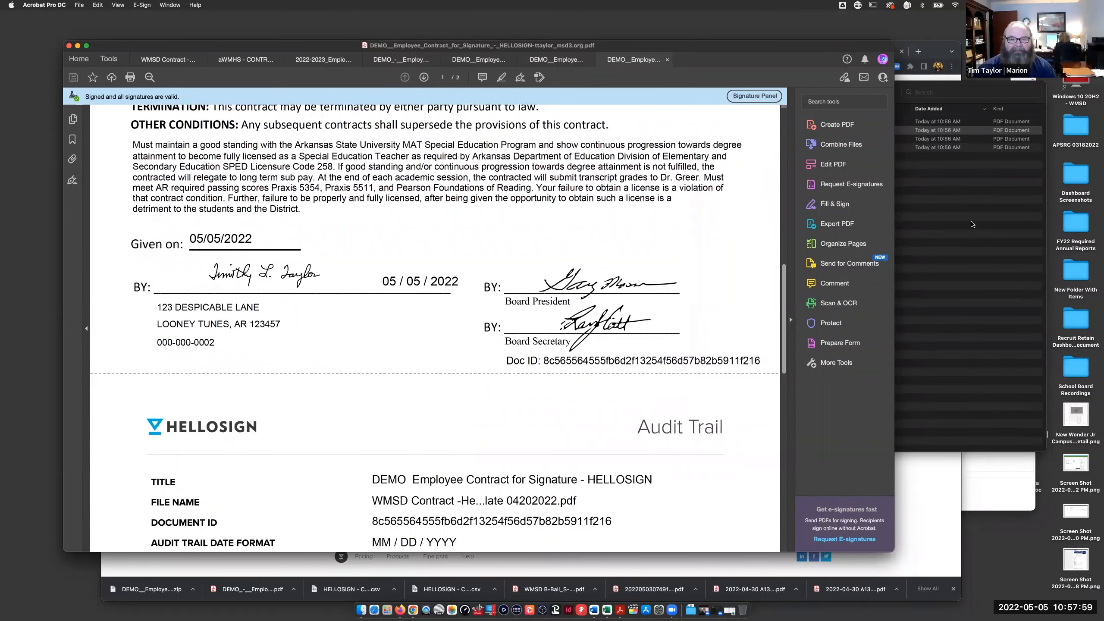
left_click(972, 224)
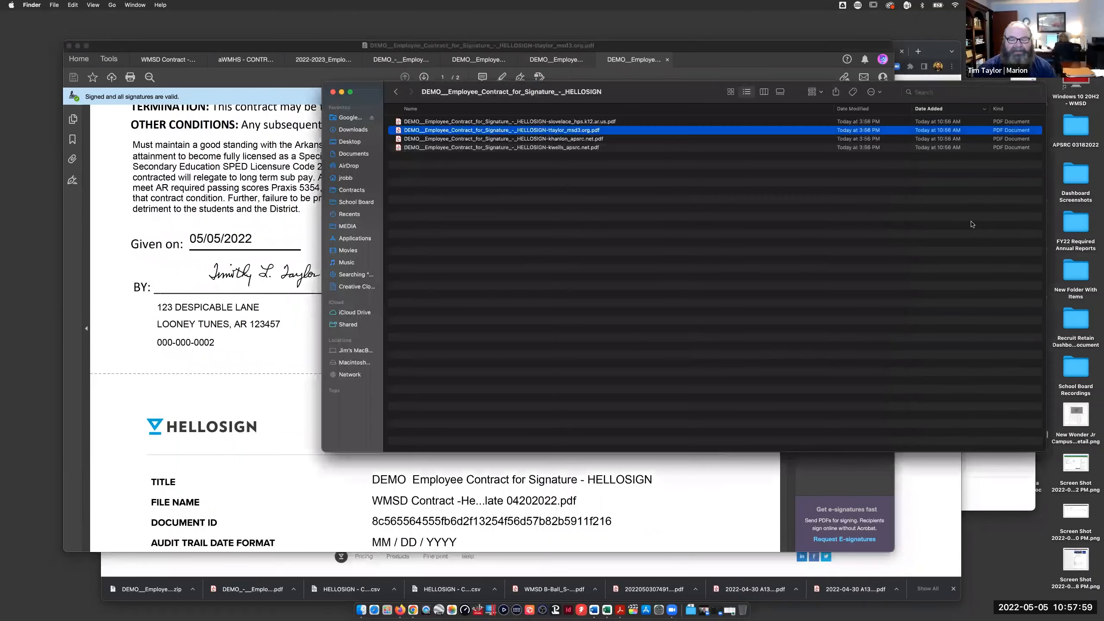
left_click(466, 124)
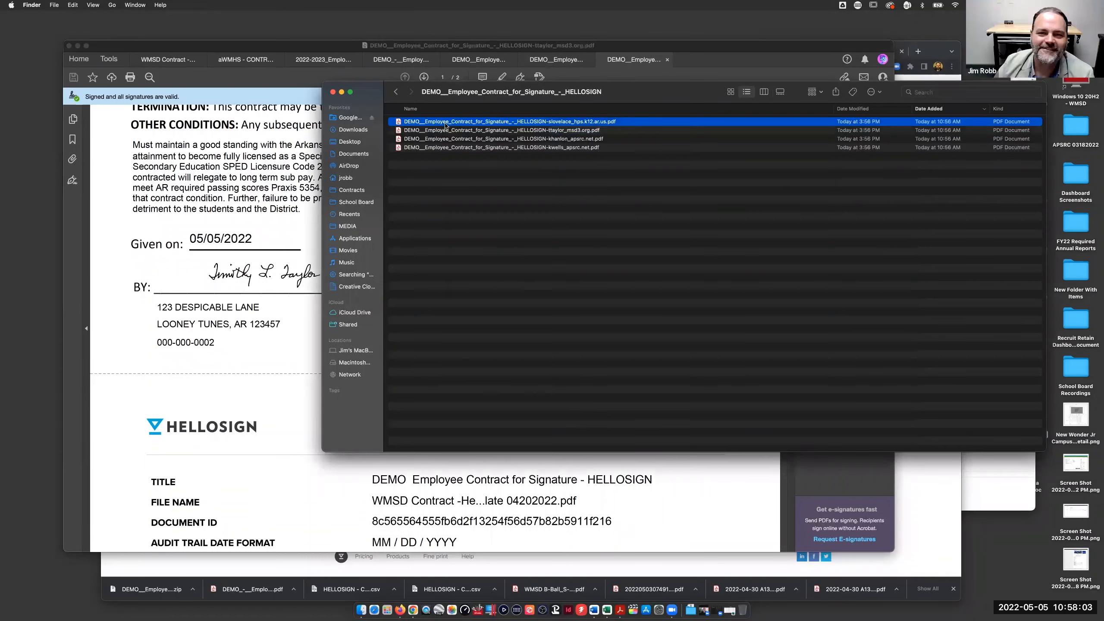
double_click(445, 125)
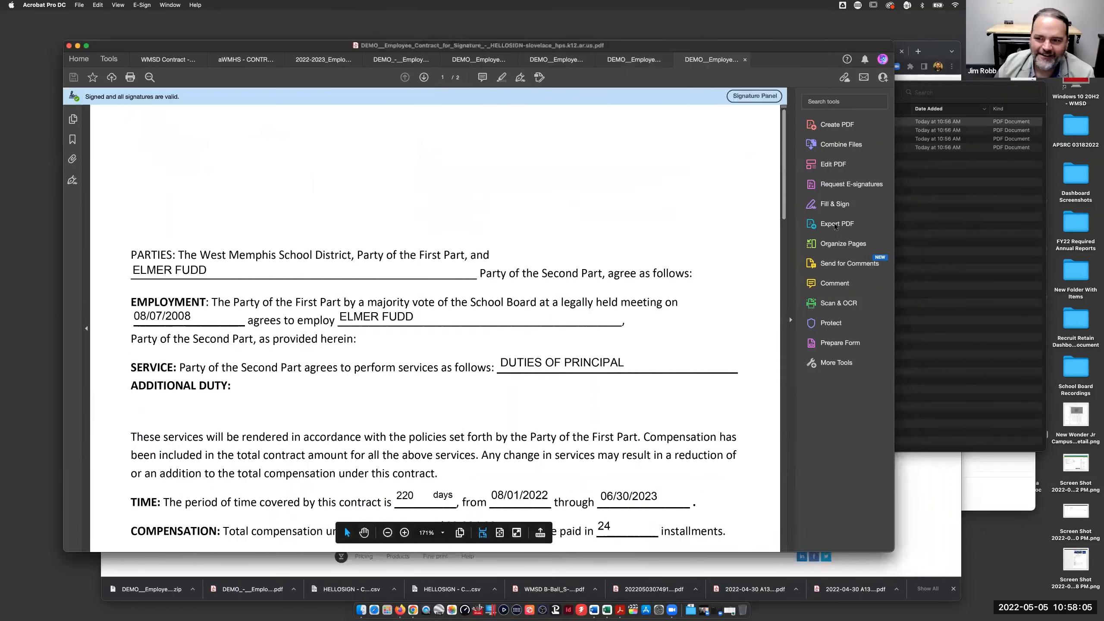
left_click_drag(782, 191, 777, 312)
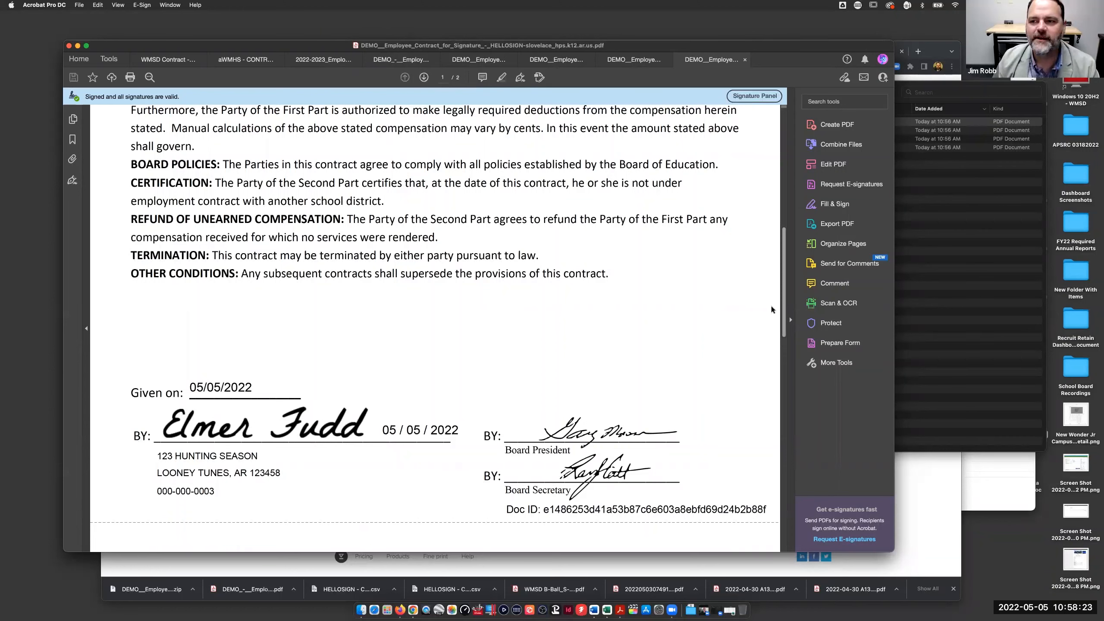
left_click(954, 228)
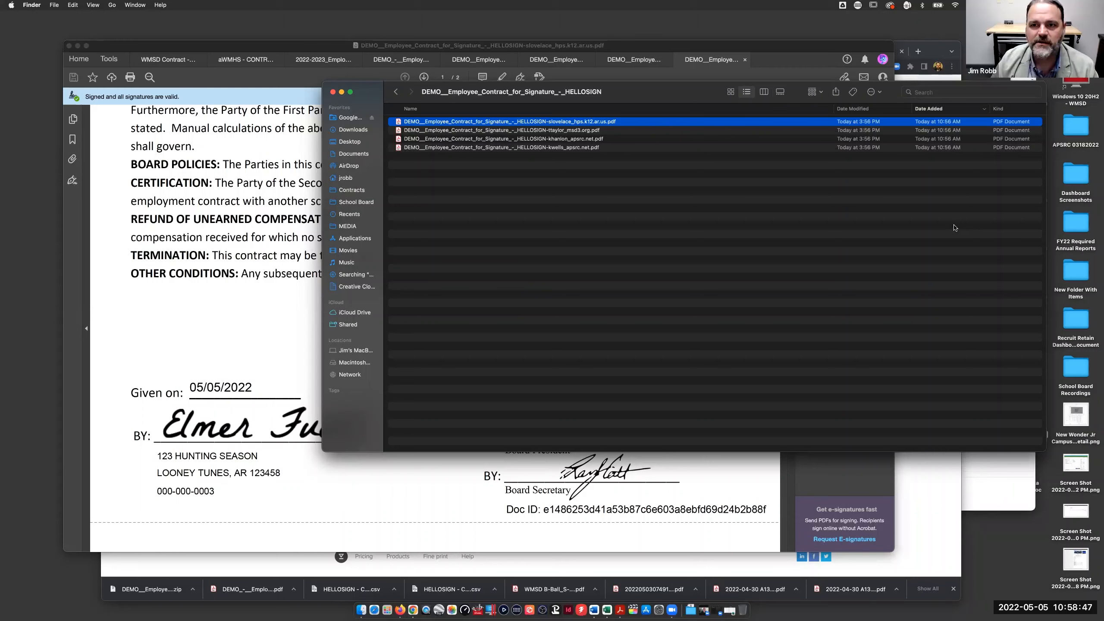
left_click(762, 58)
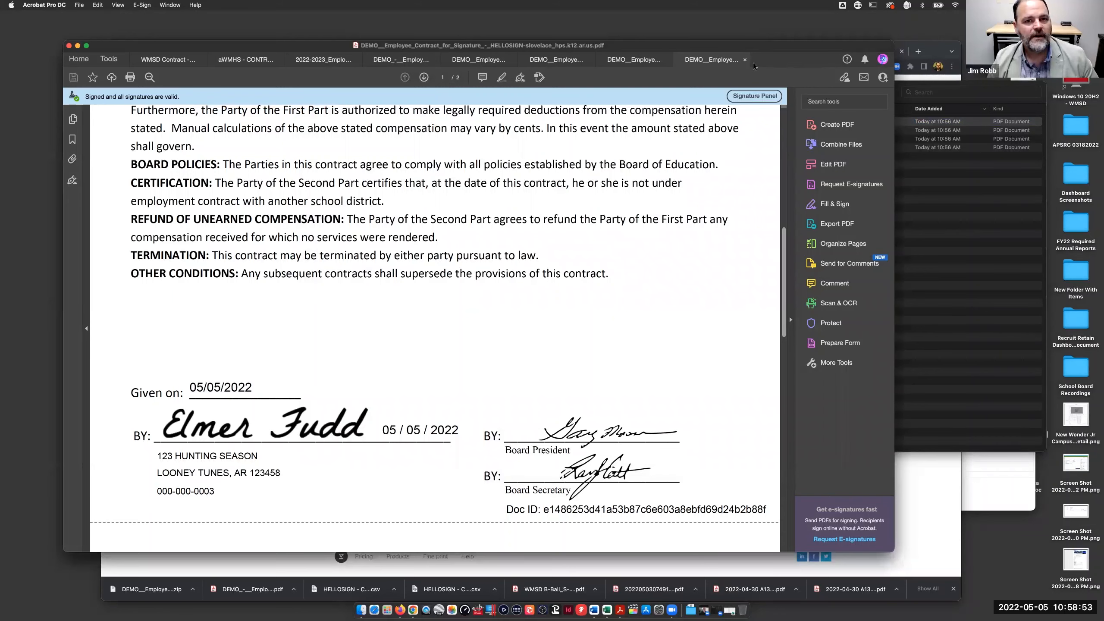
left_click_drag(816, 50, 825, 220)
- Go to the hellosign.com home page and show the Pricing dropdown
left_click(288, 51)
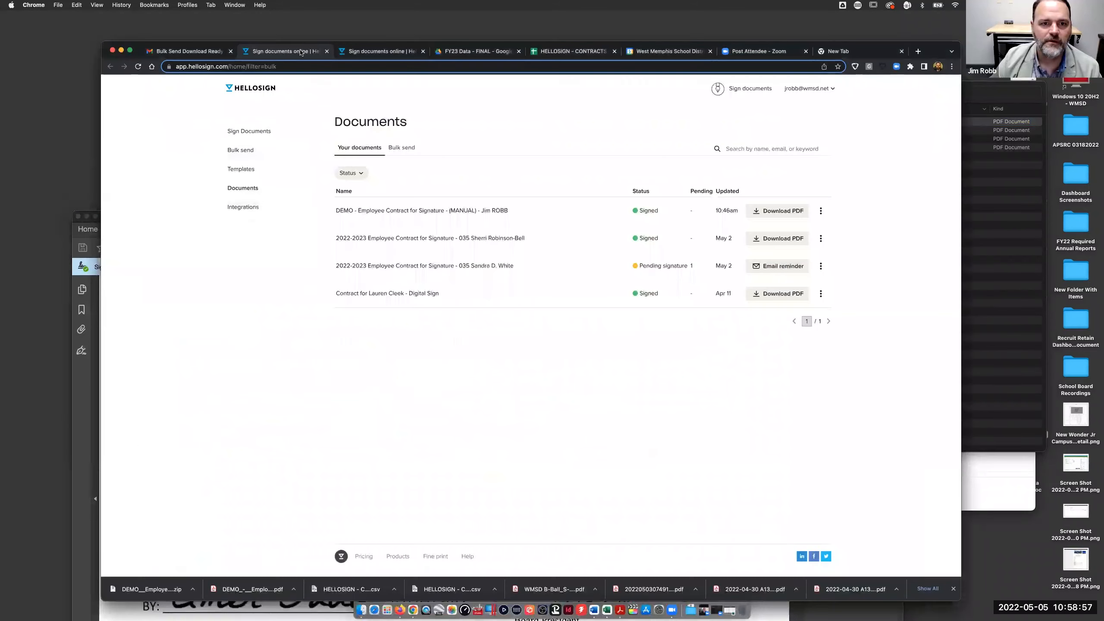
left_click(361, 55)
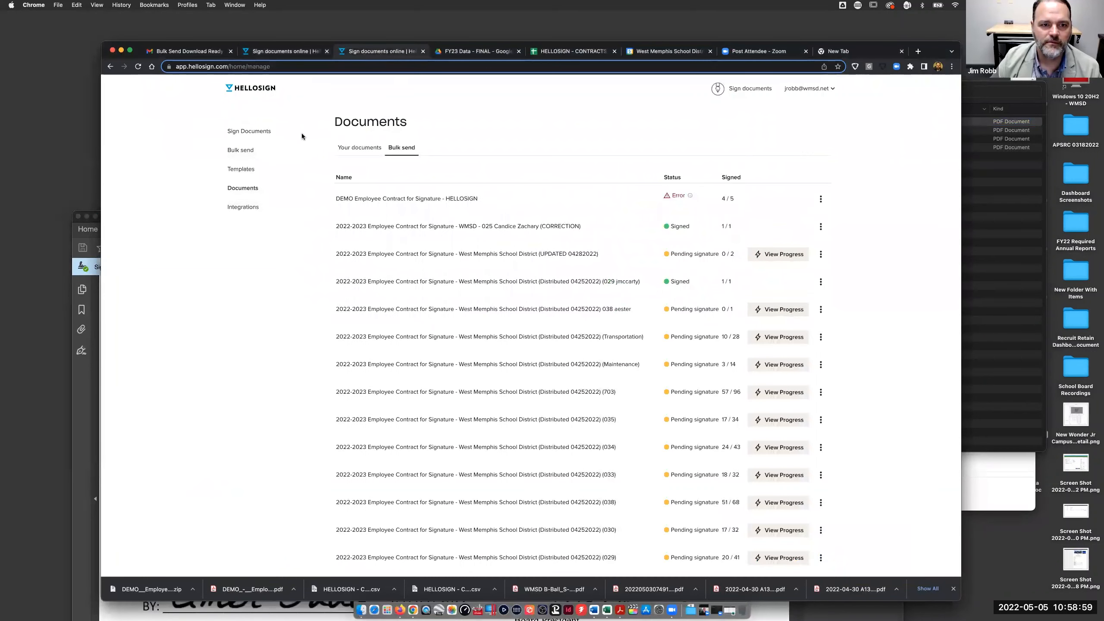
left_click(342, 65)
type("hell")
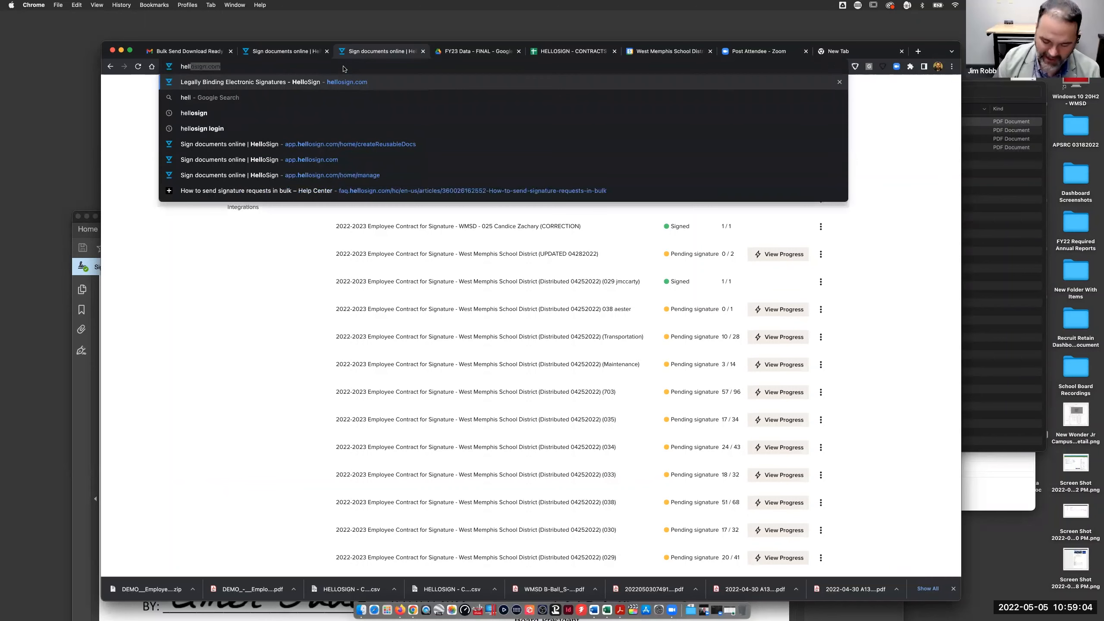
key("Return")
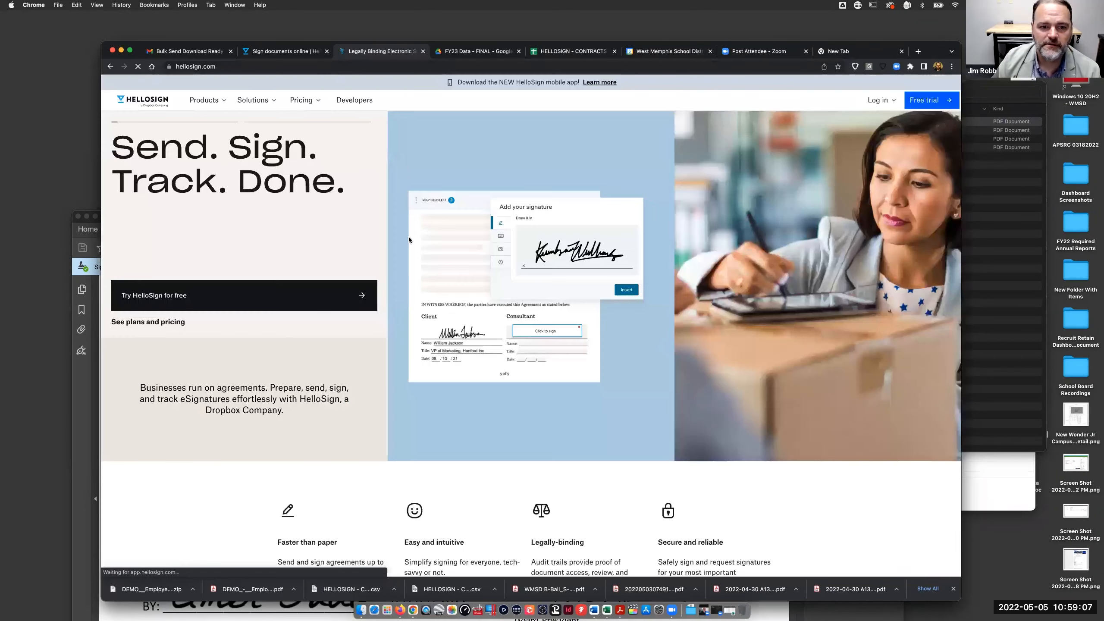
left_click(309, 105)
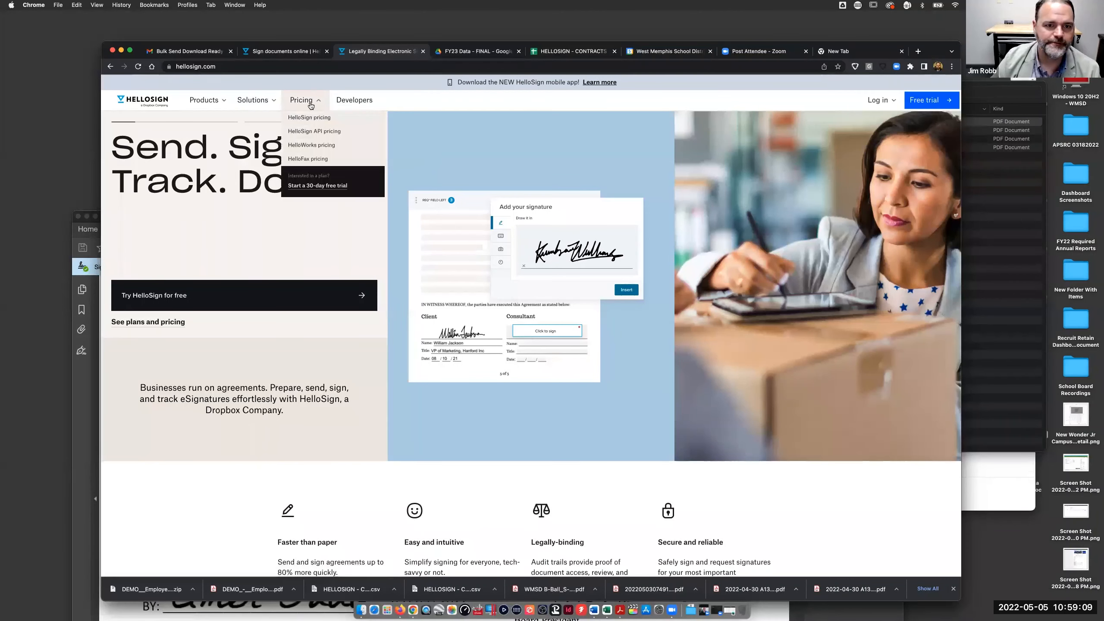
- Open HelloSign pricing and scroll through the Free, Essentials, Standard and Premium plan comparison
left_click(309, 117)
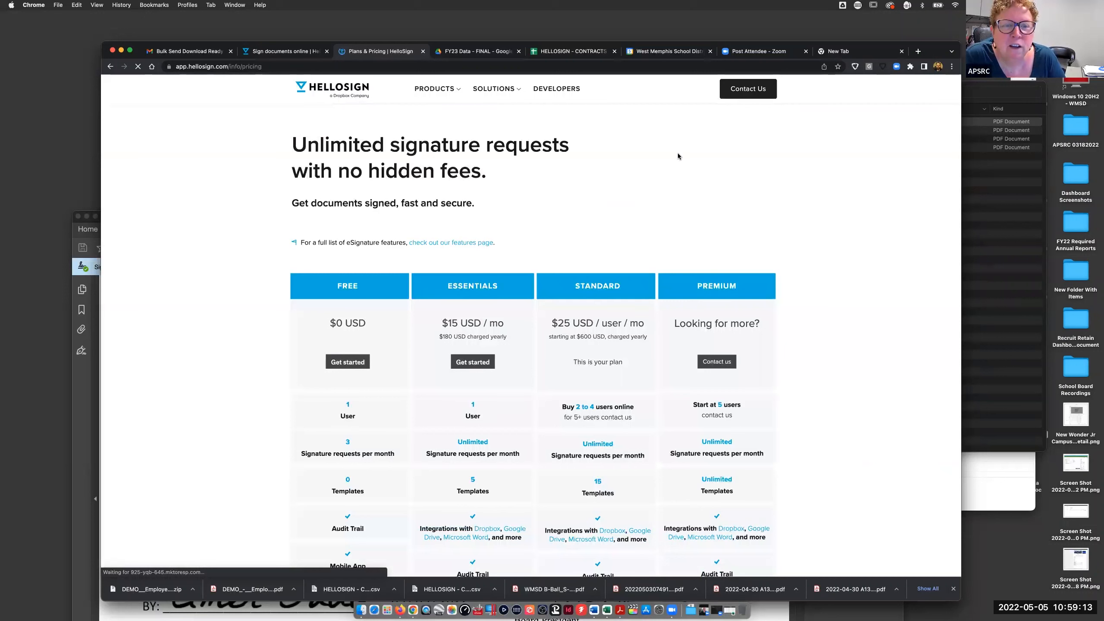
scroll(539, 248, "down", 1)
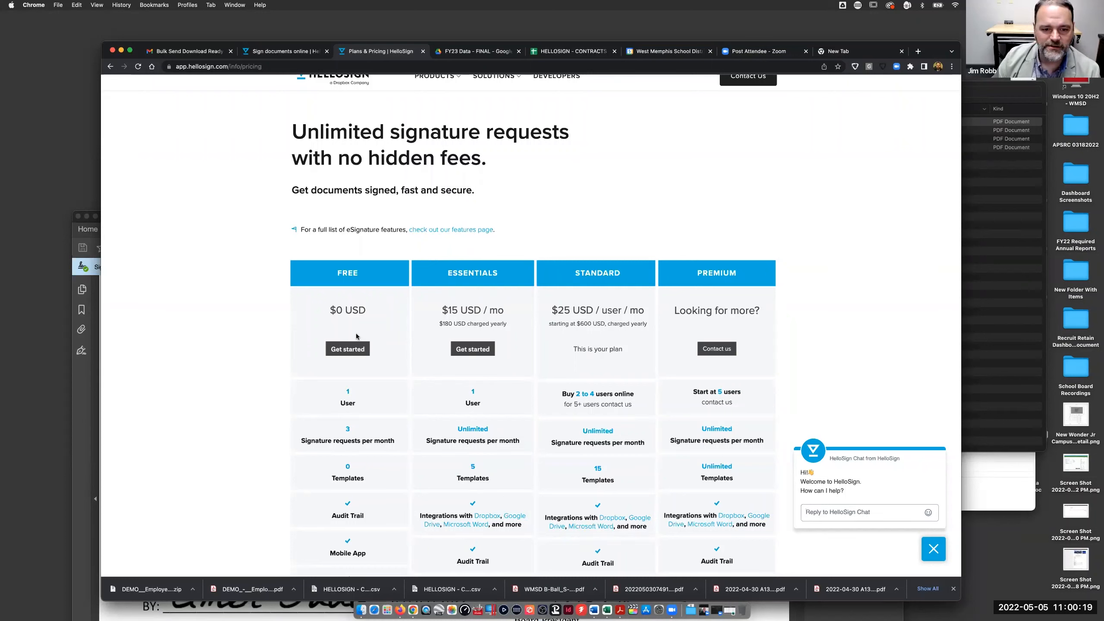
scroll(371, 372, "down", 1)
scroll(371, 372, "down", 1)
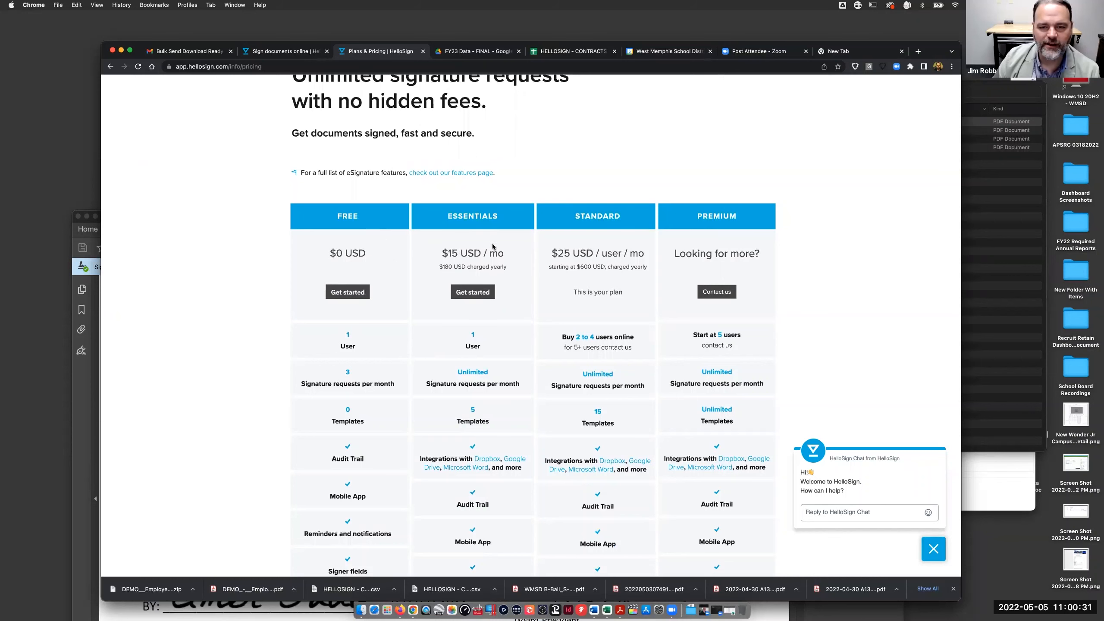
scroll(389, 473, "down", 1)
scroll(389, 473, "down", 5)
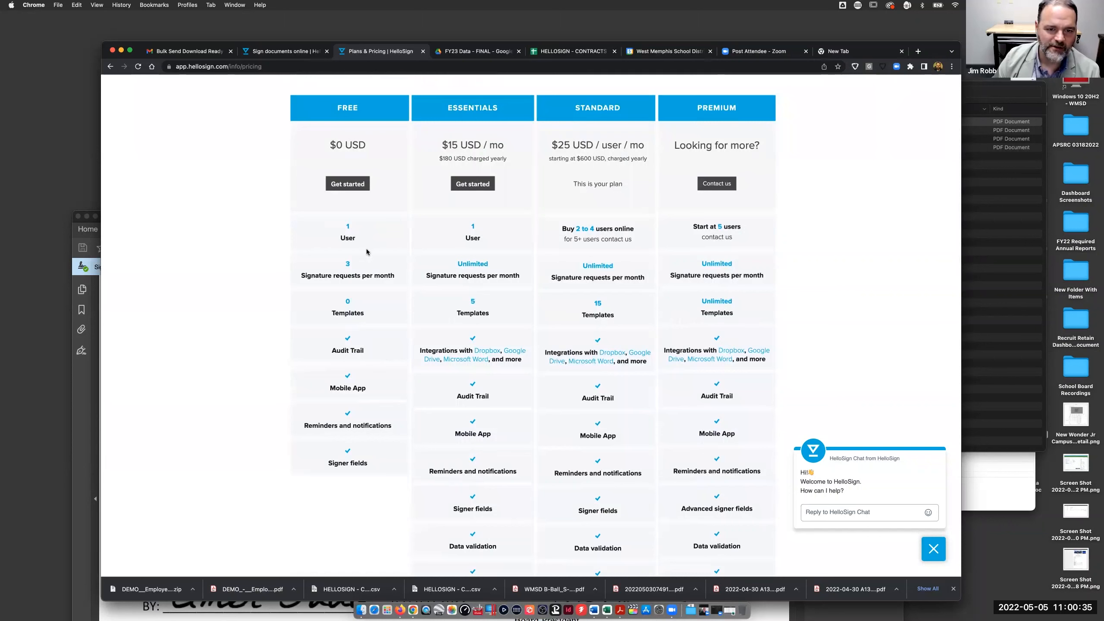
scroll(474, 277, "up", 2)
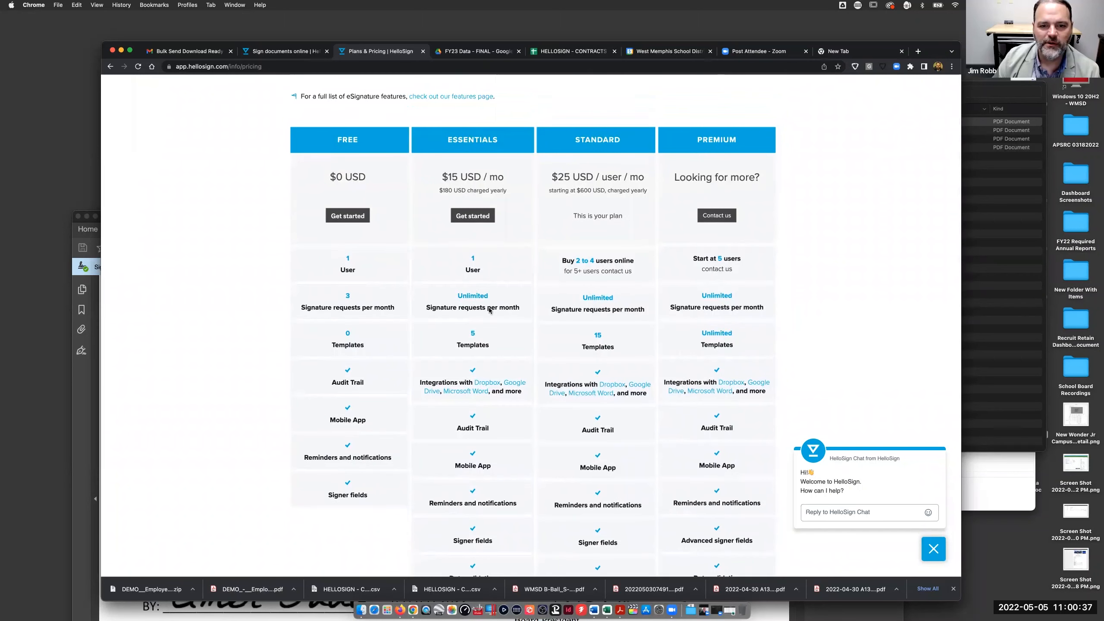
scroll(482, 332, "up", 4)
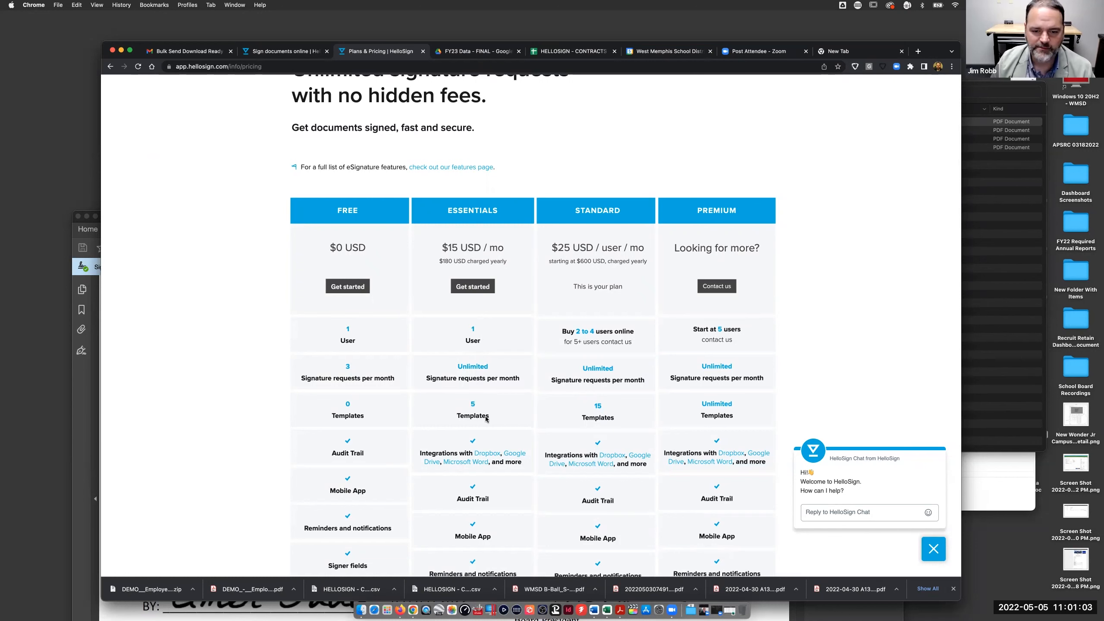
scroll(491, 416, "down", 3)
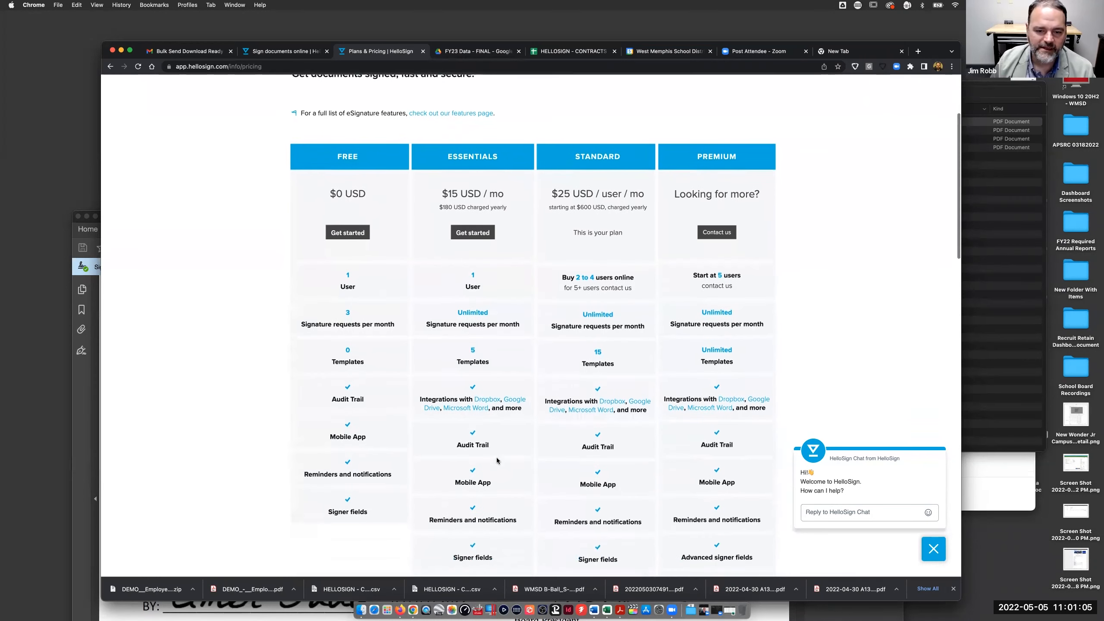
scroll(495, 413, "down", 5)
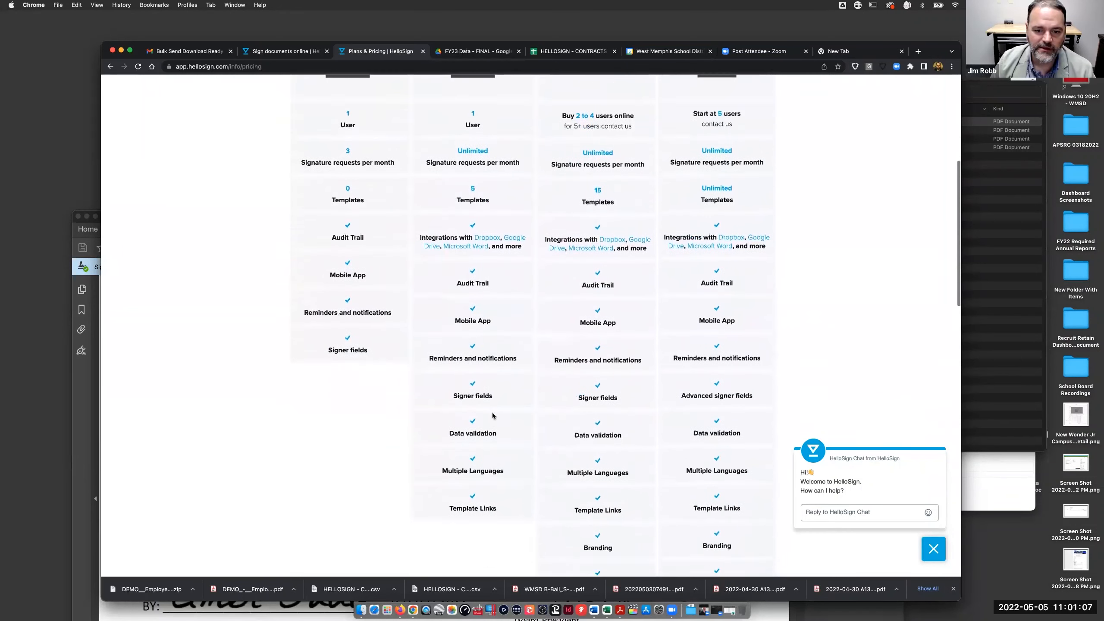
scroll(493, 415, "down", 1)
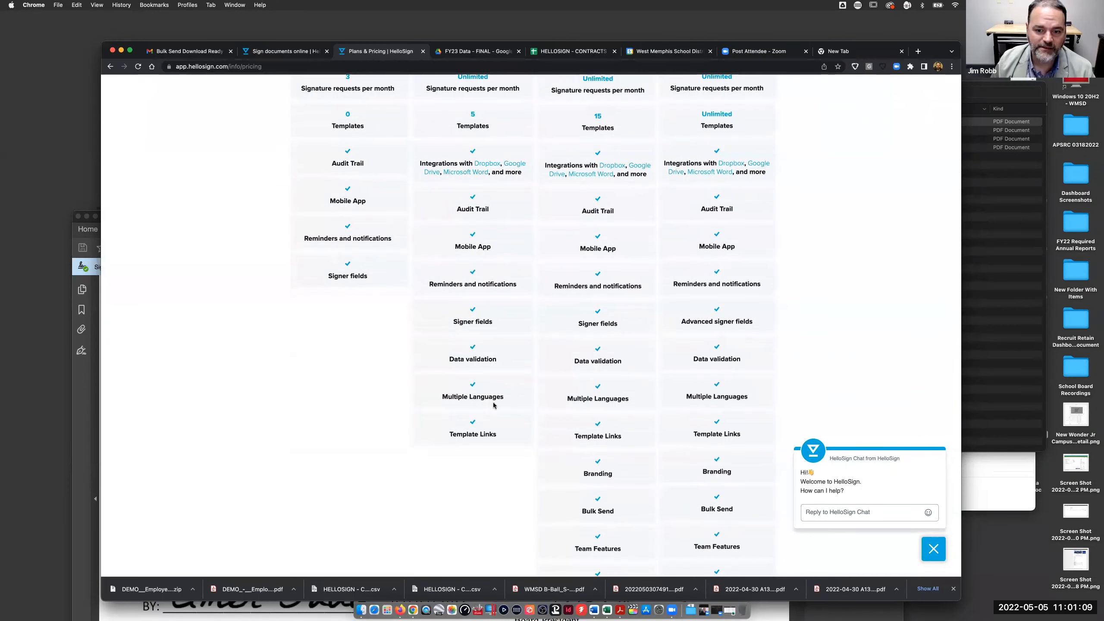
scroll(654, 459, "down", 2)
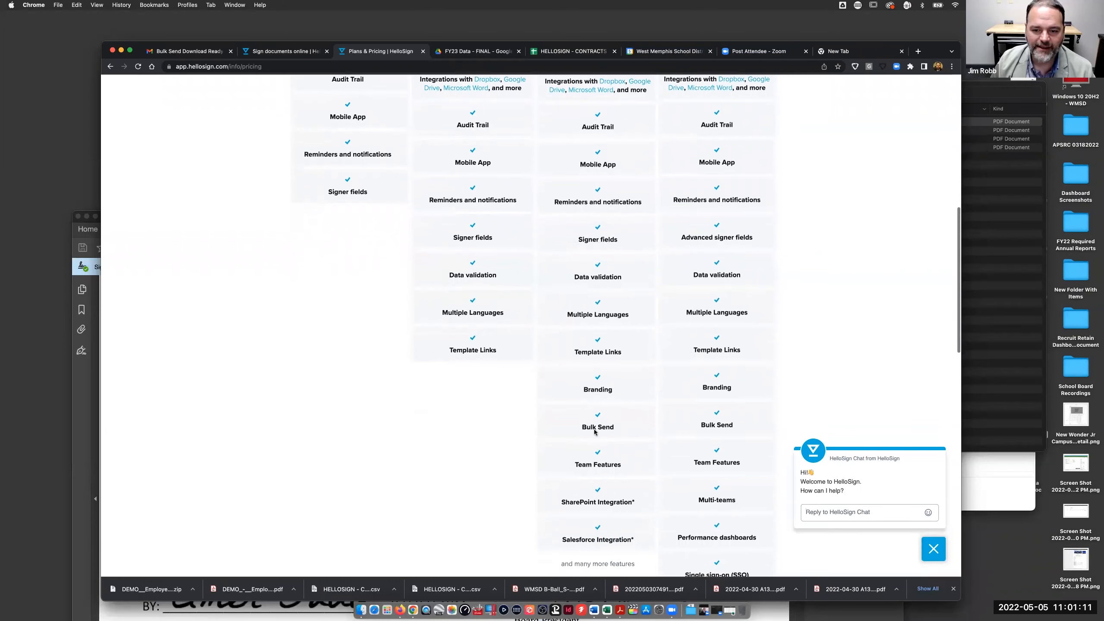
scroll(601, 391, "up", 10)
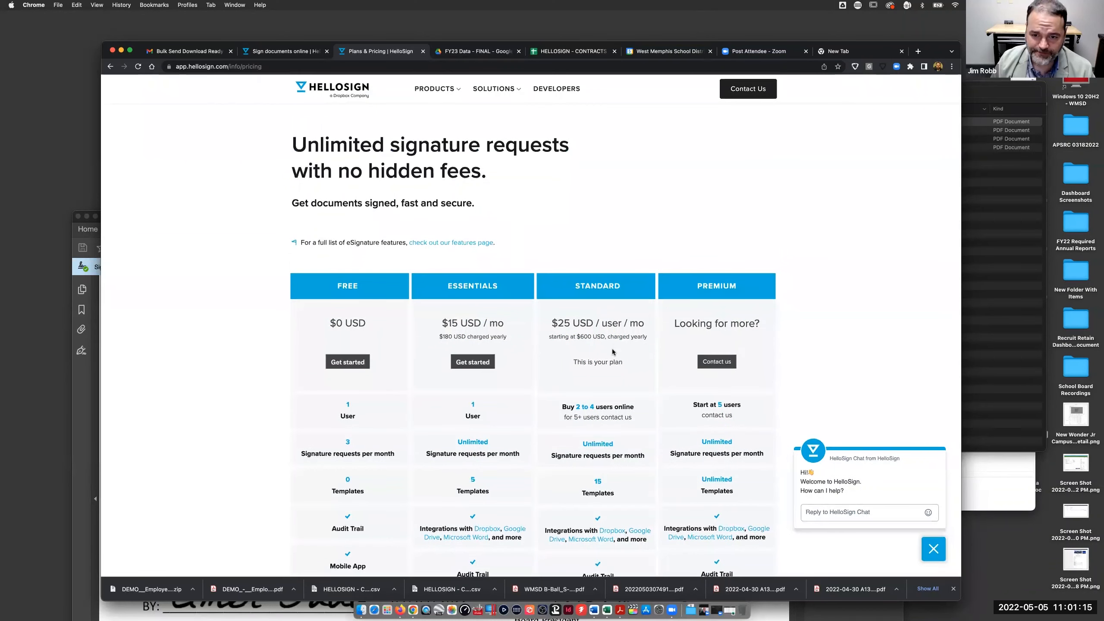
scroll(612, 351, "down", 3)
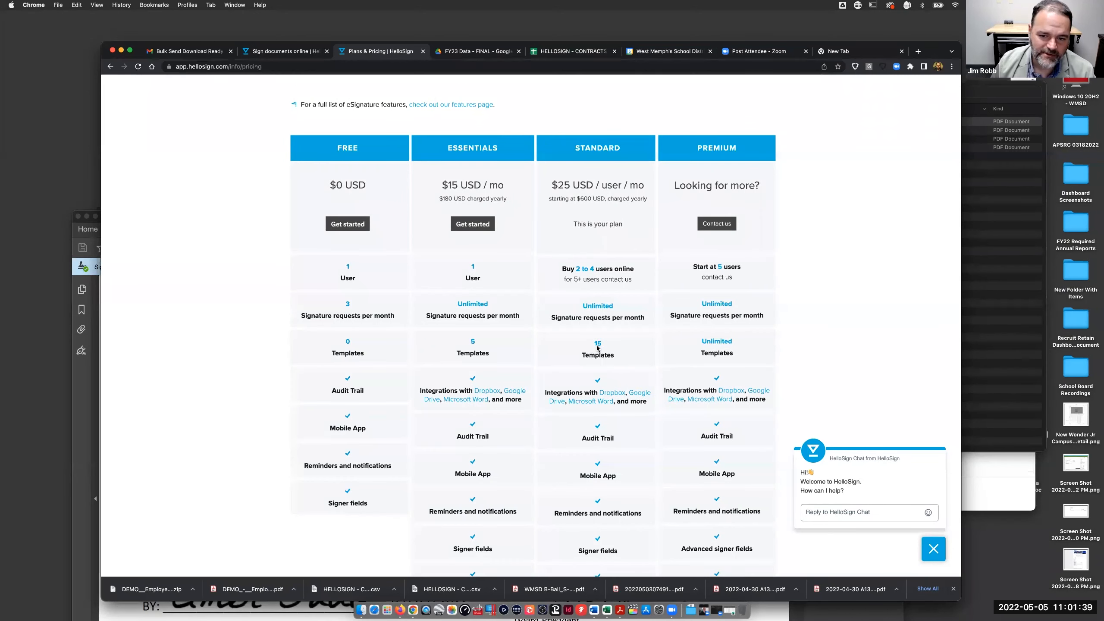
scroll(600, 384, "down", 5)
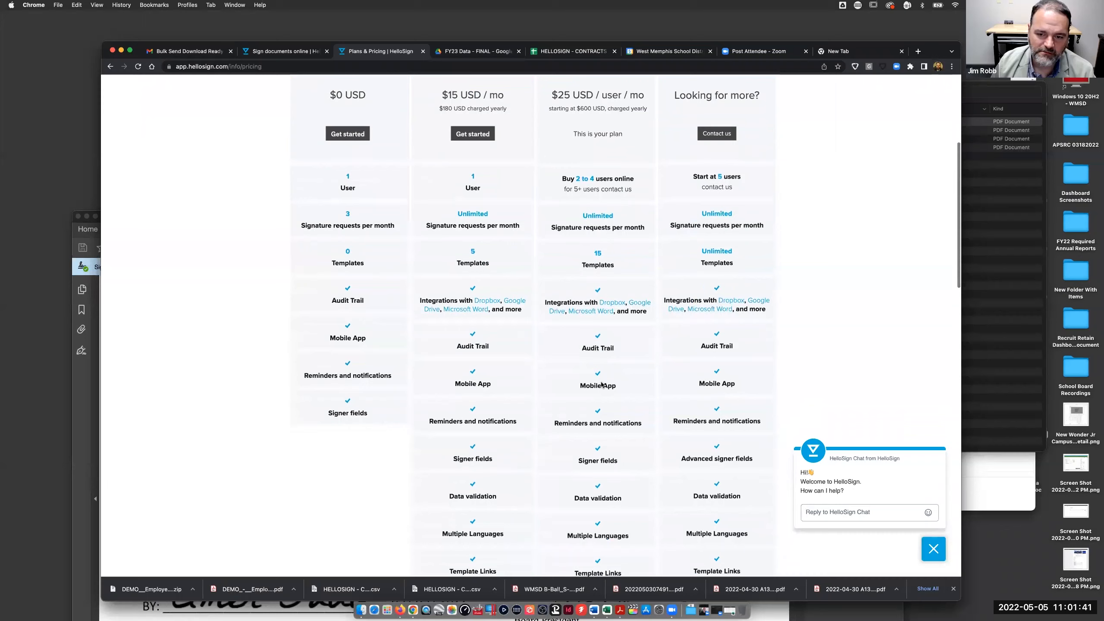
scroll(601, 384, "down", 5)
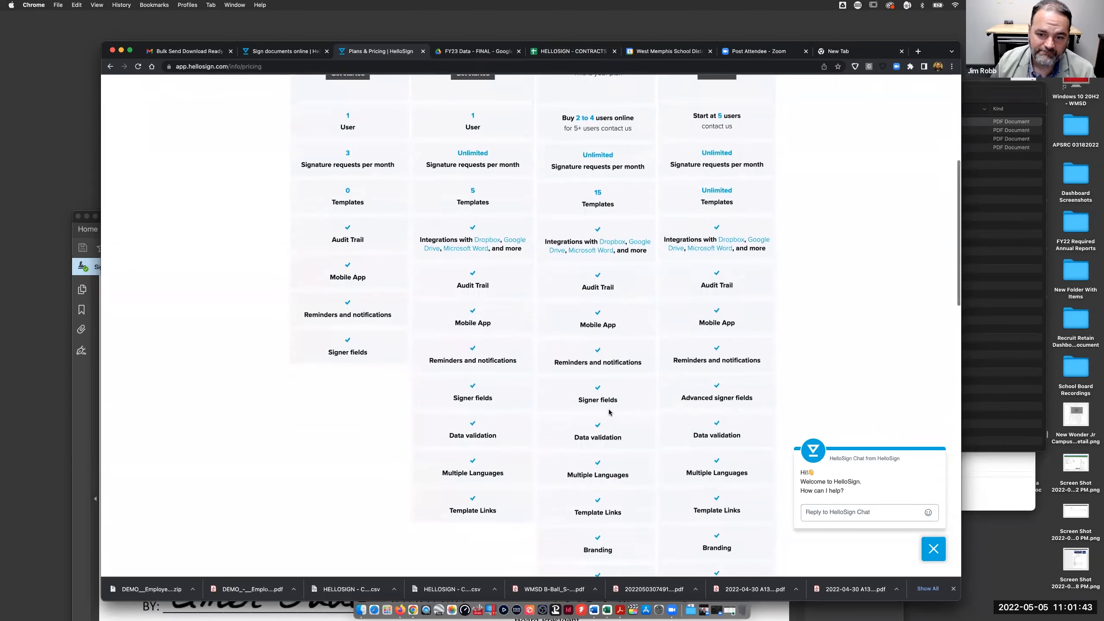
scroll(605, 222, "down", 8)
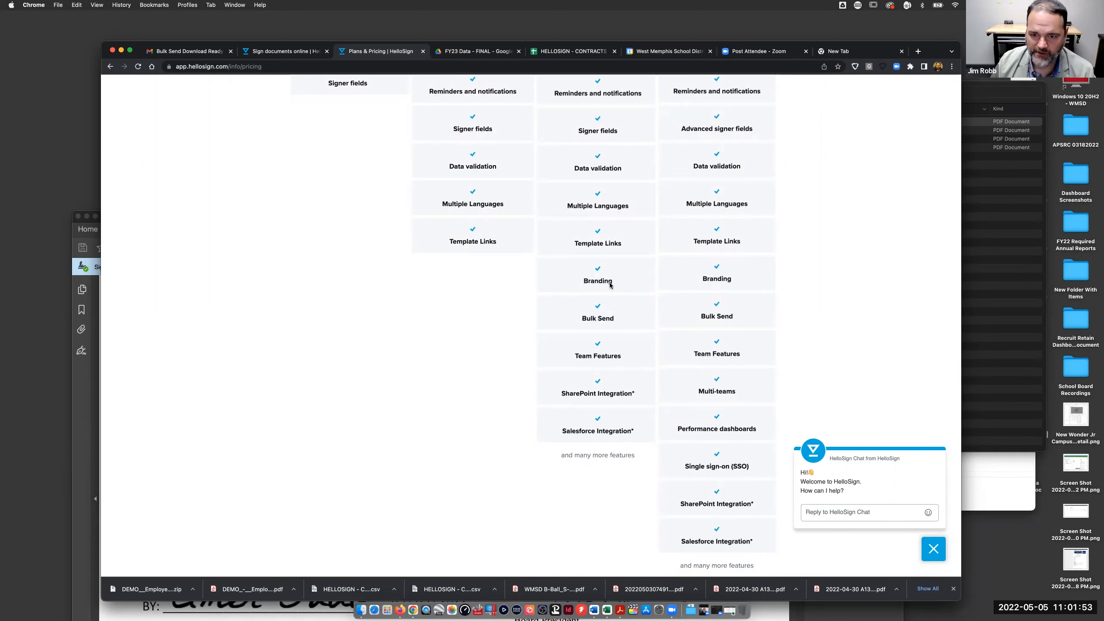
scroll(607, 282, "up", 2)
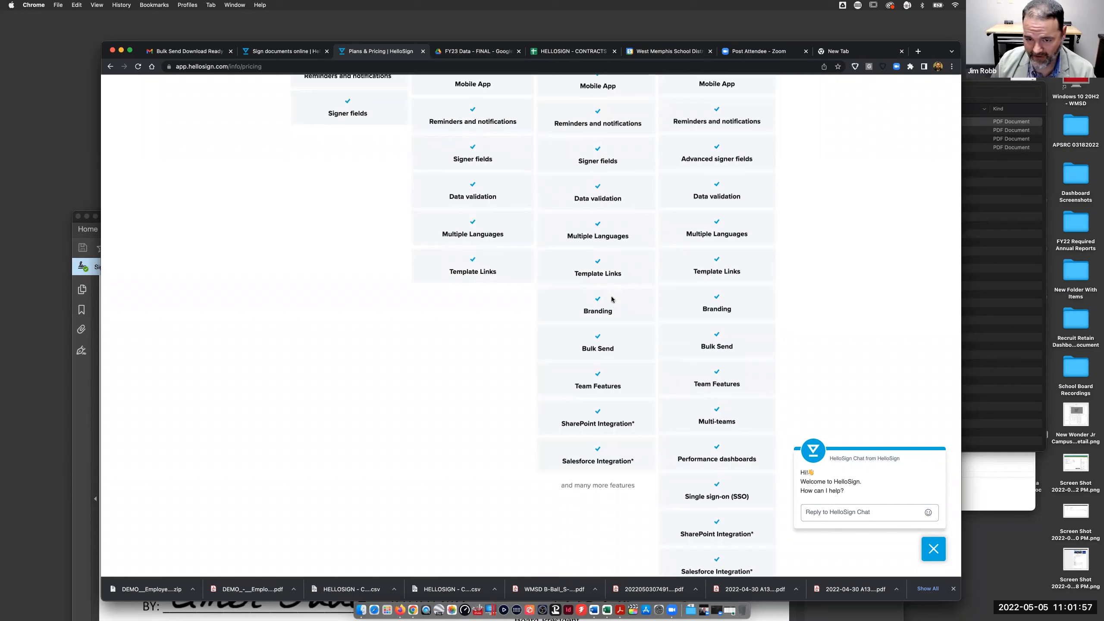
scroll(612, 299, "up", 3)
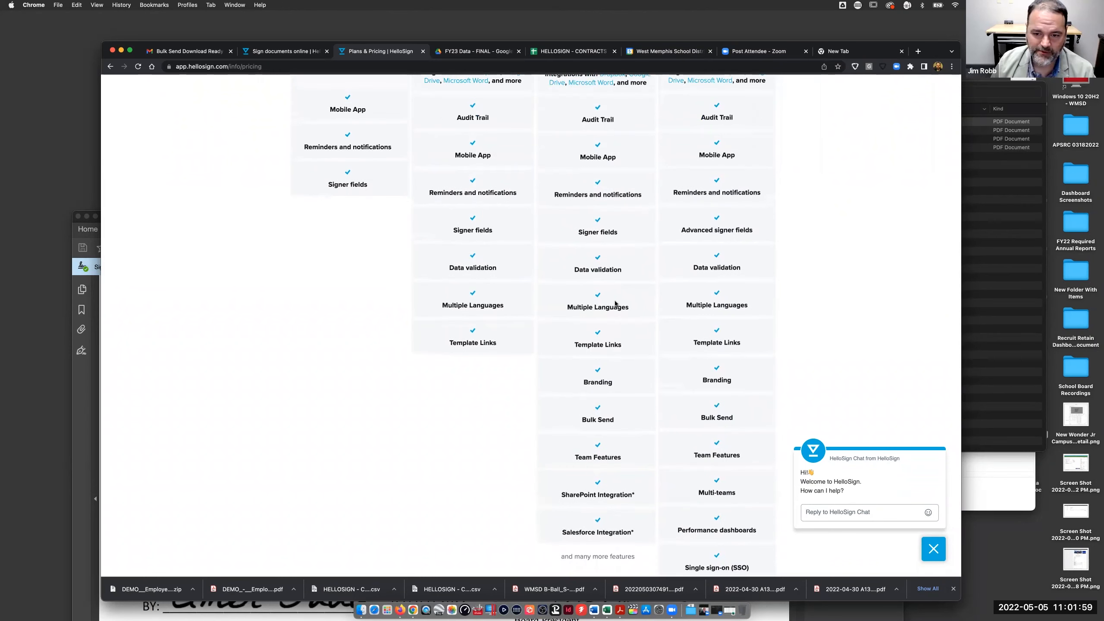
scroll(619, 322, "up", 6)
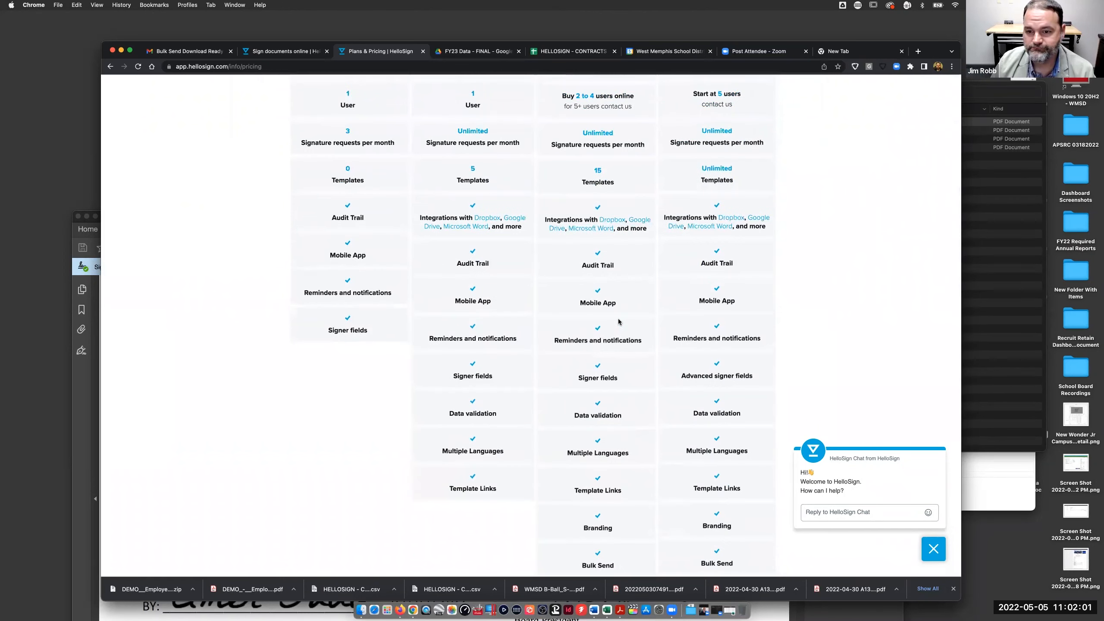
scroll(617, 322, "up", 10)
scroll(732, 195, "down", 4)
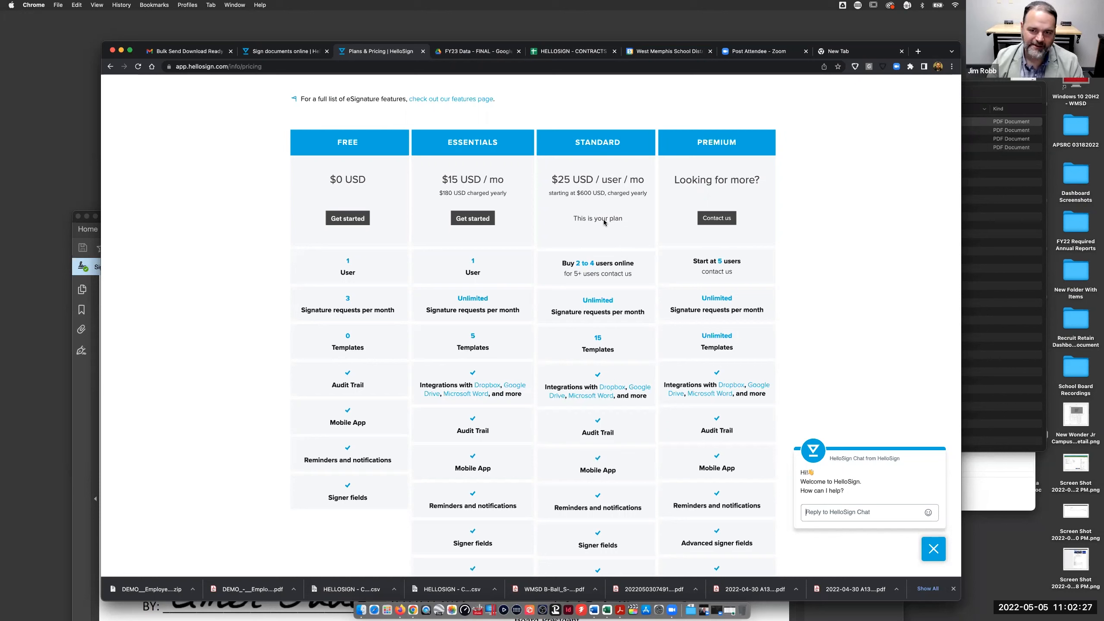
scroll(601, 243, "down", 5)
scroll(601, 242, "down", 6)
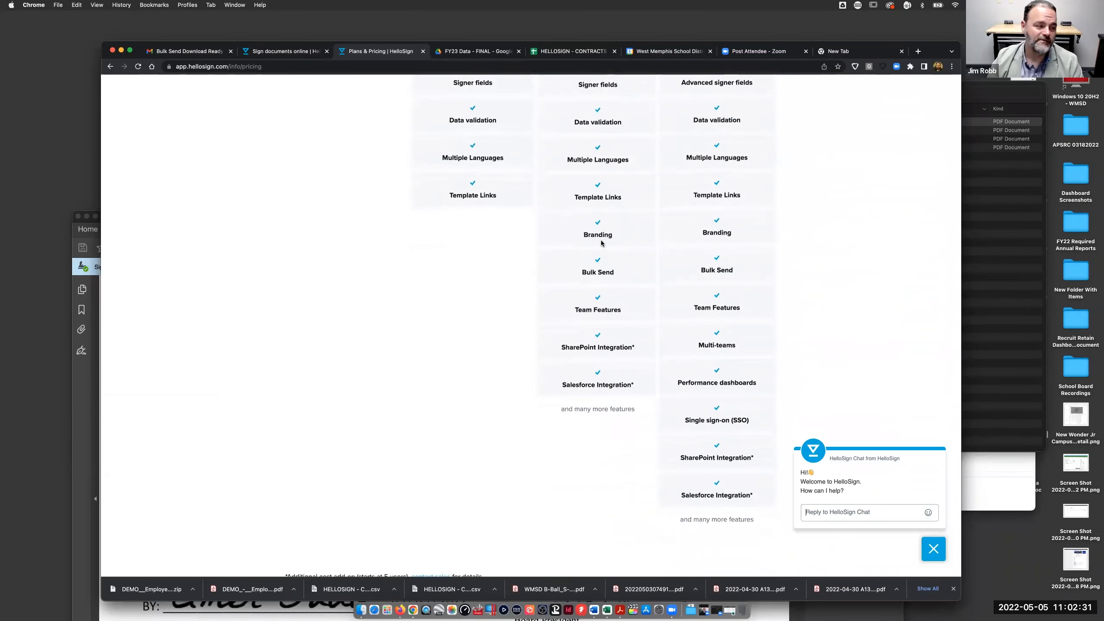
scroll(601, 243, "up", 10)
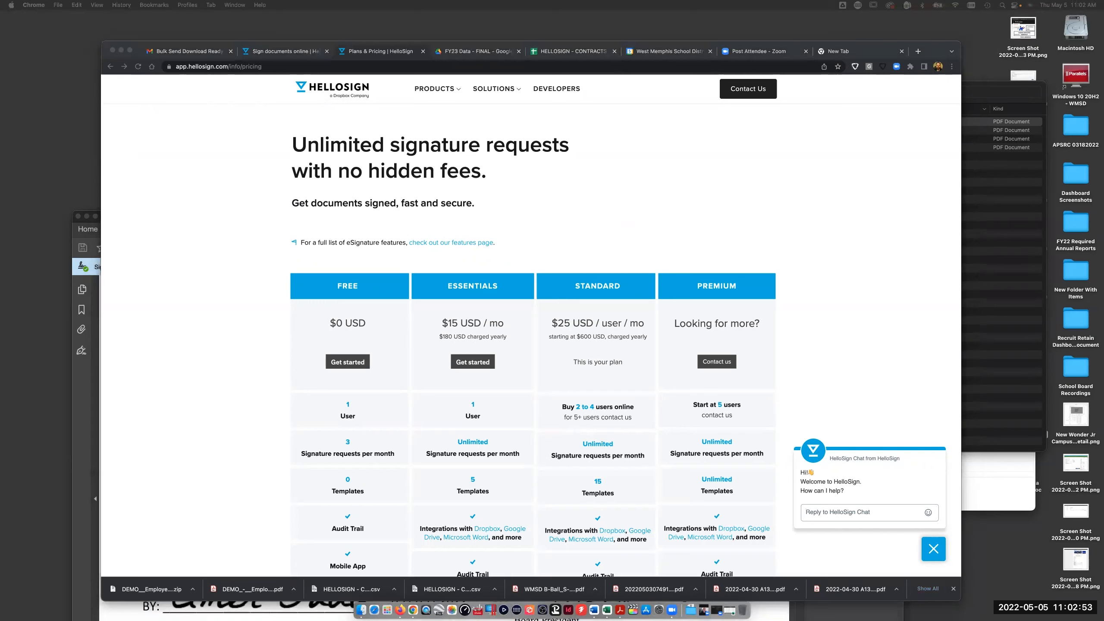
- Move from the Word contract document back to the HelloSign Plans & Pricing page in Chrome
key("super+m")
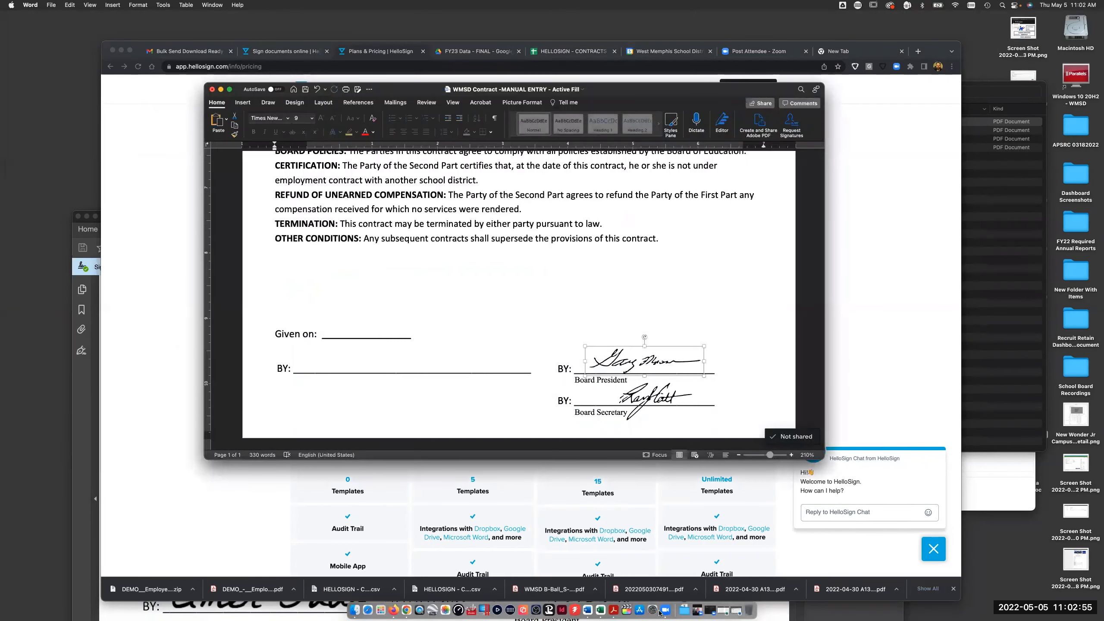
left_click(674, 606)
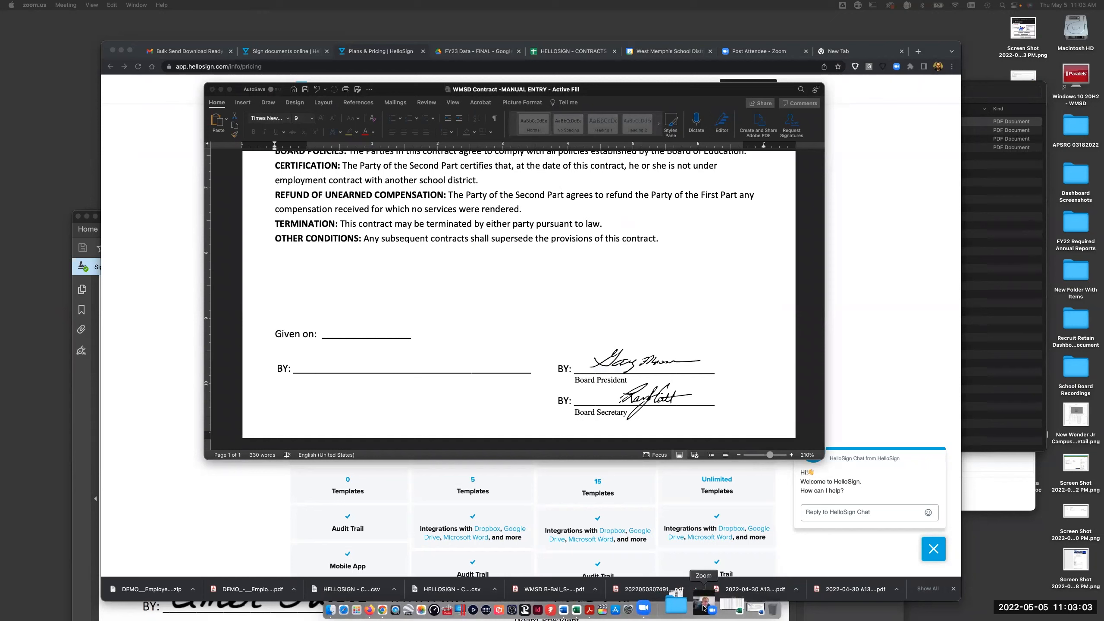
left_click(175, 480)
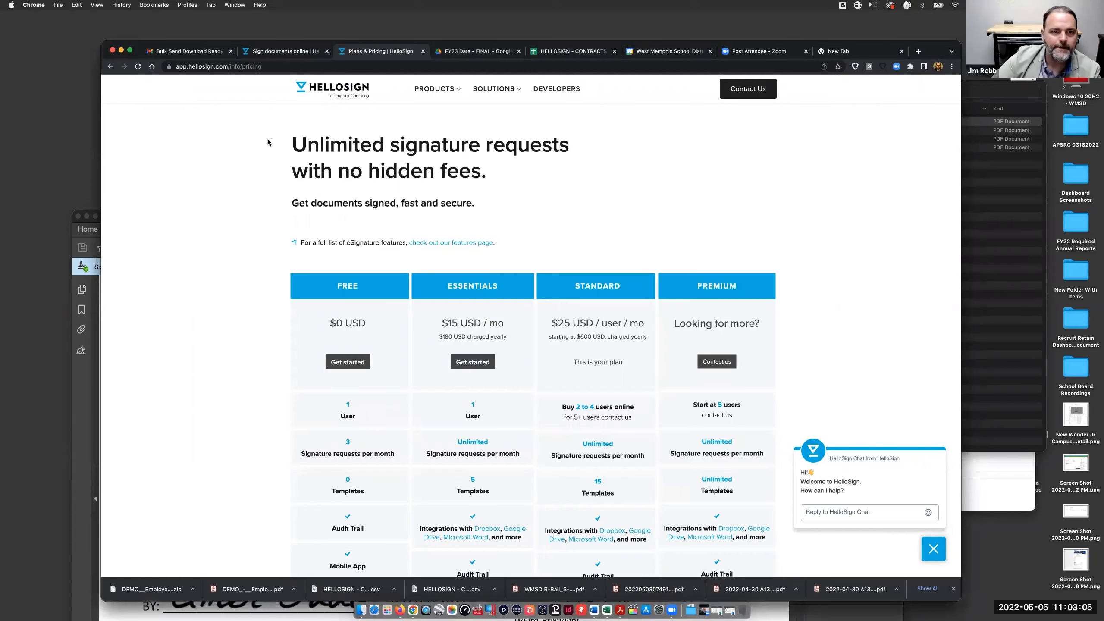
- Return to HelloSign's Documents page and list the three 2022-2023 Employee Contract templates
left_click(279, 53)
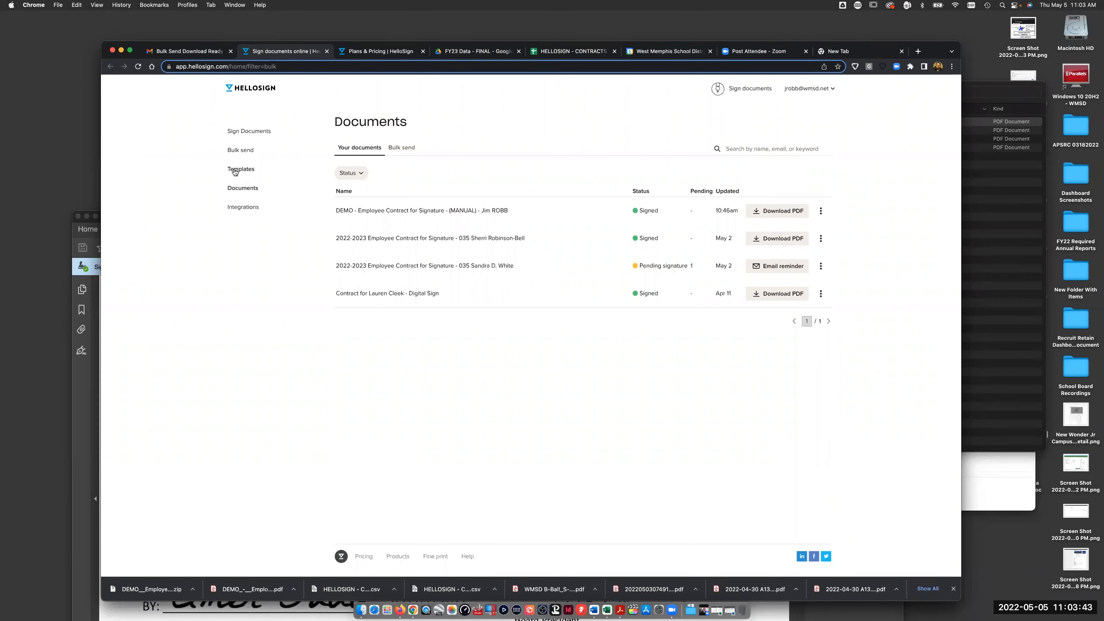
left_click(235, 172)
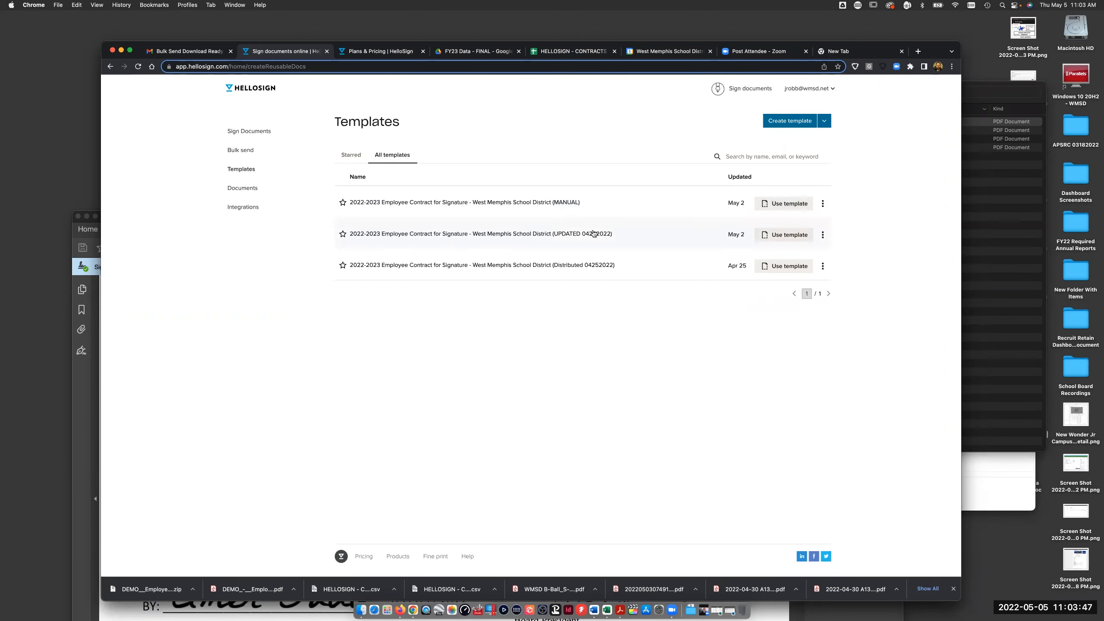
- Edit the MANUAL template and advance to Place fields showing fullname, Title and SALARY merge fields
left_click(822, 204)
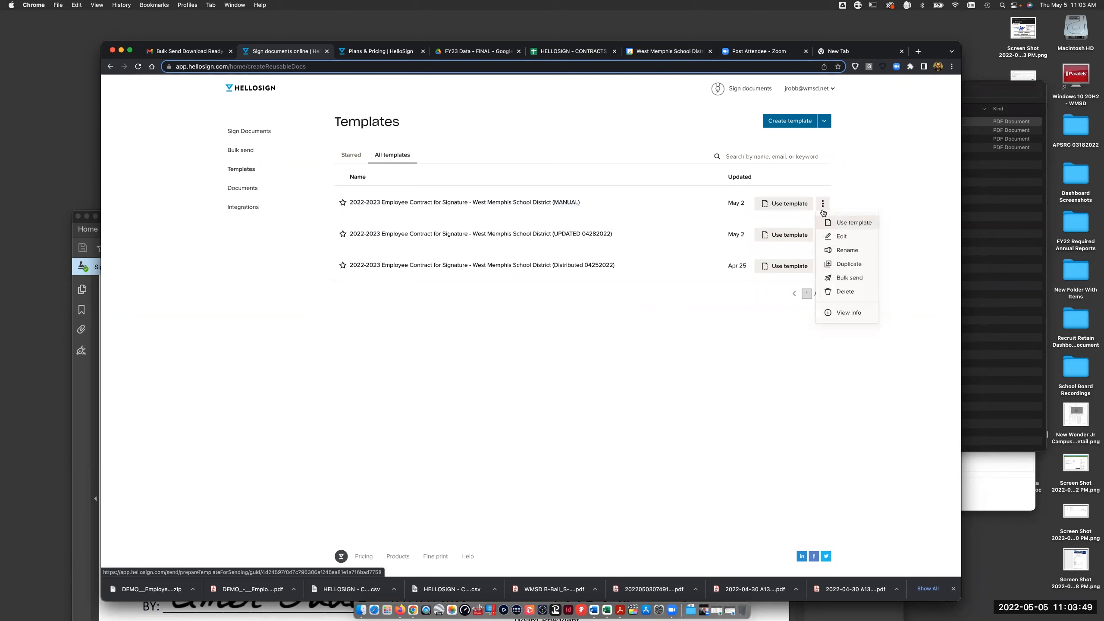
left_click(838, 238)
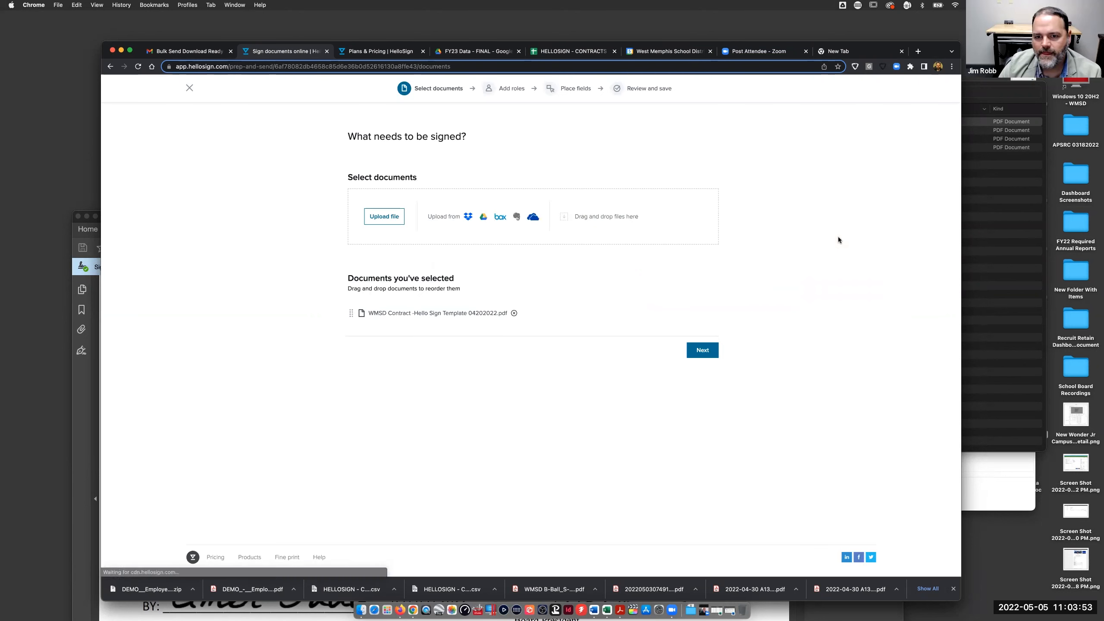
left_click(703, 351)
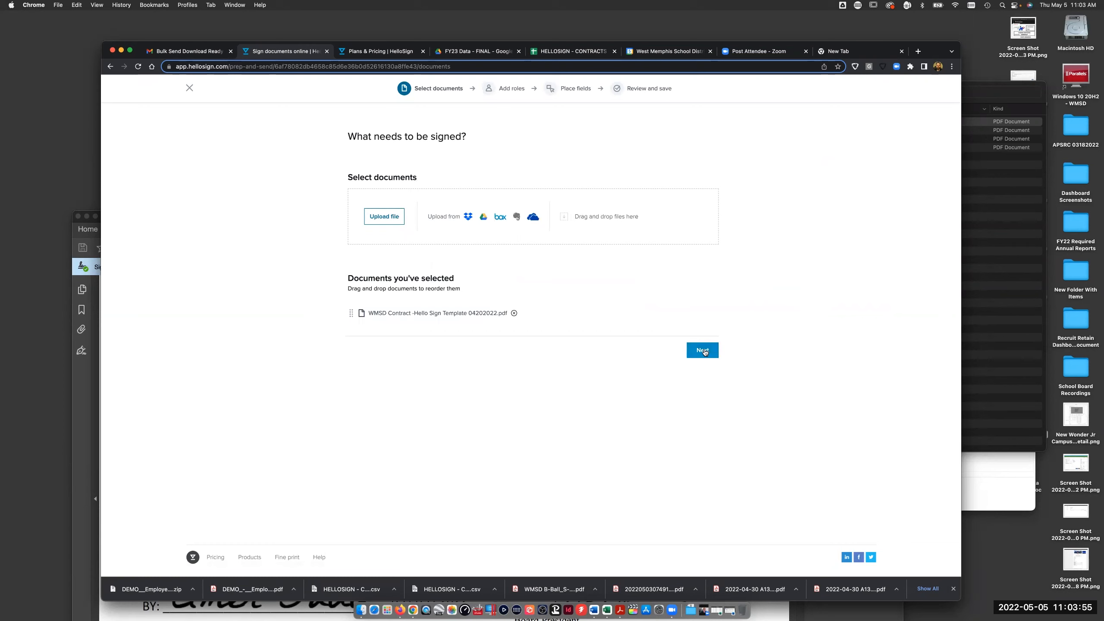
left_click(707, 286)
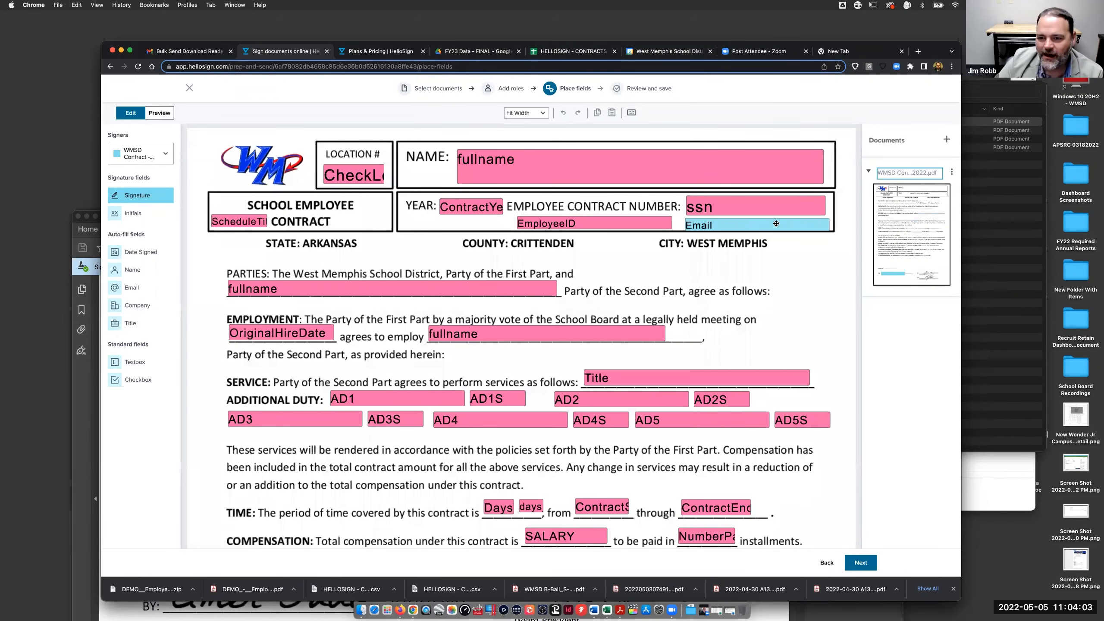
- Inspect the fullname and CONDITIONS merge fields, then bring the eFinancePlus CONTRACTS report forward in Firefox
left_click(542, 331)
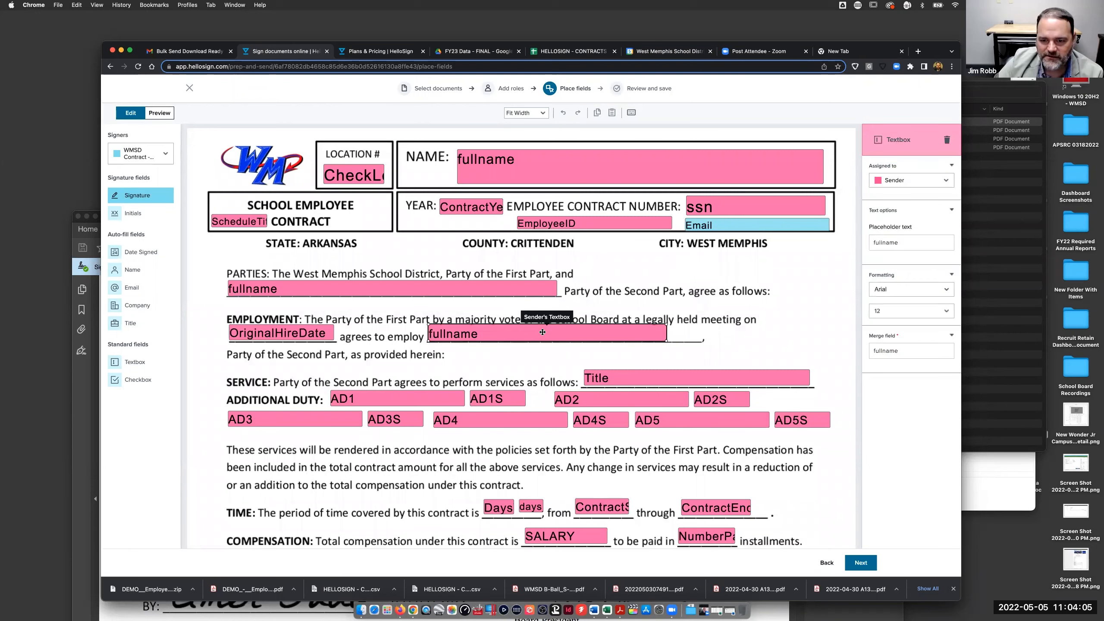
scroll(527, 425, "down", 8)
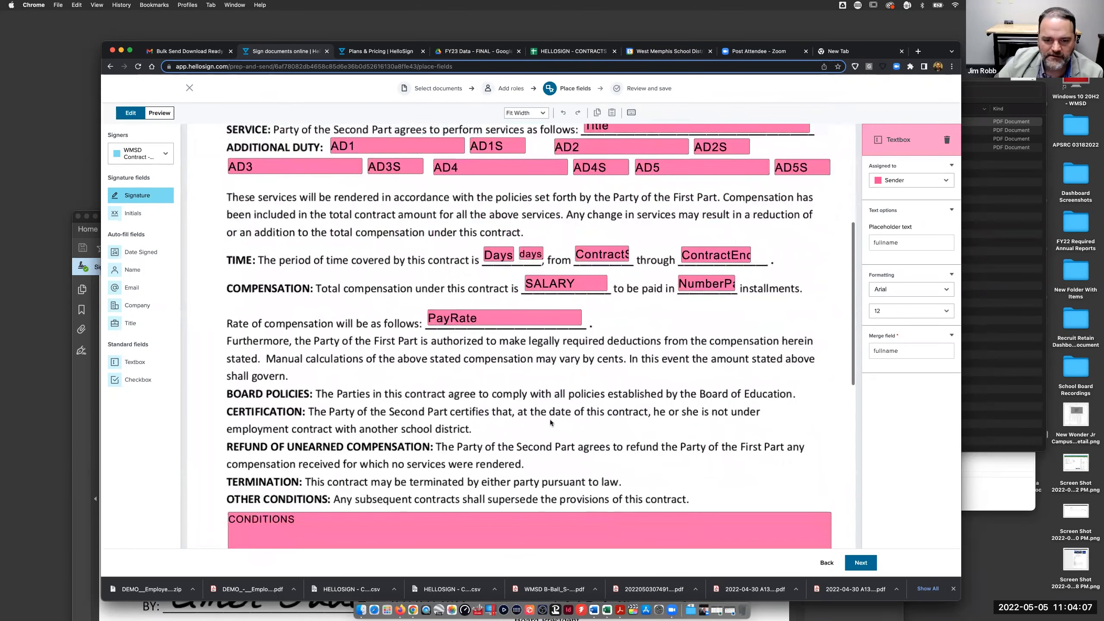
left_click(527, 424)
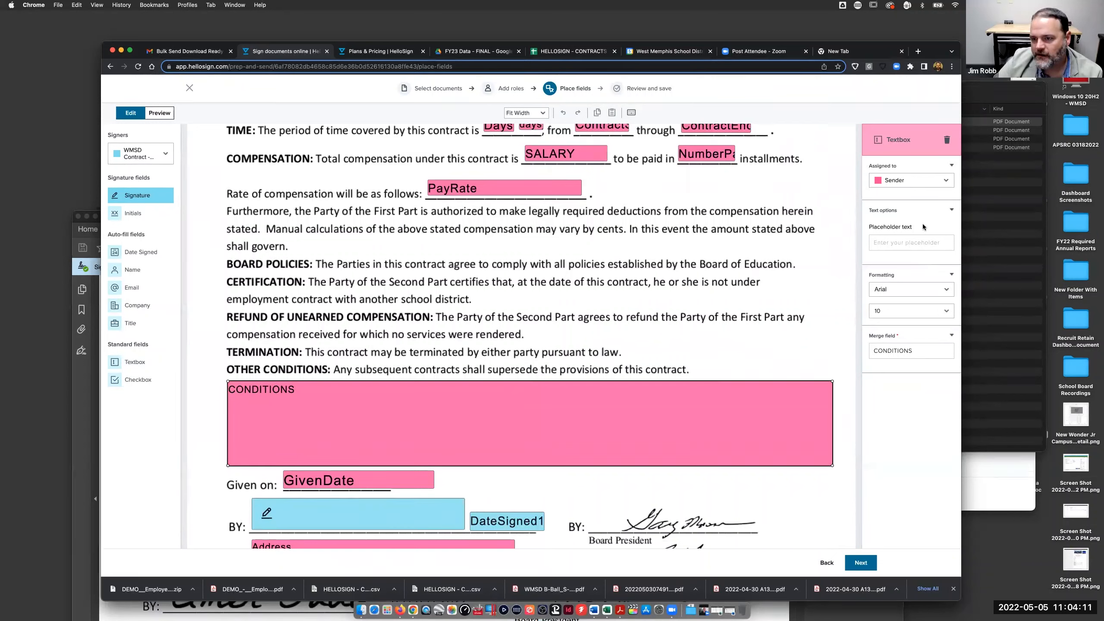
left_click(951, 274)
left_click(951, 275)
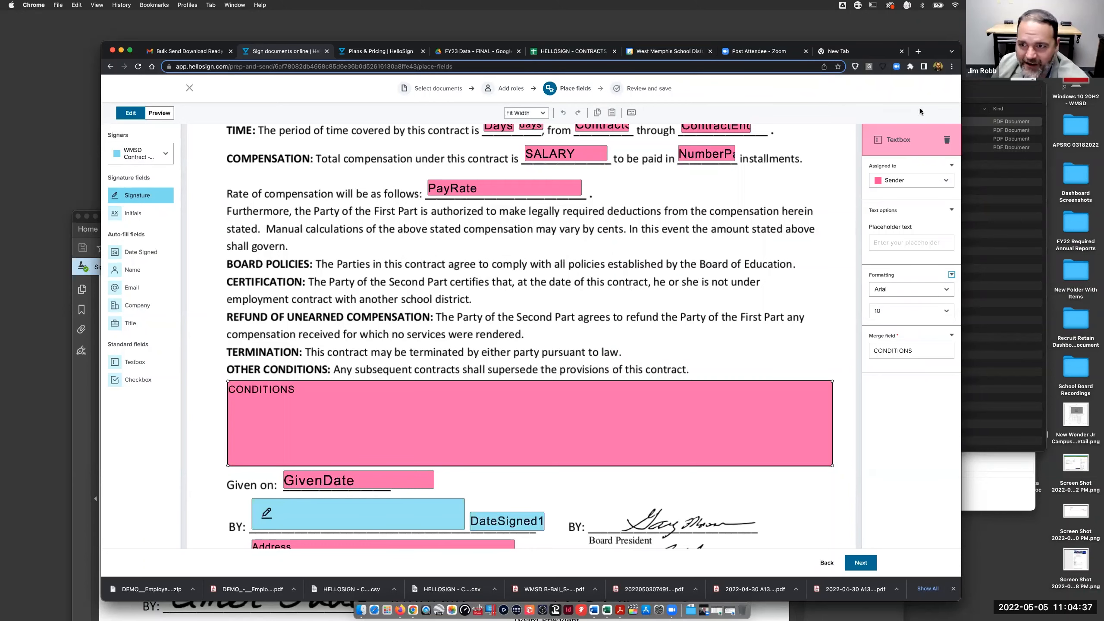
mouse_move(935, 51)
left_mouse_down()
mouse_move(736, 64)
mouse_move(695, 100)
mouse_move(928, 45)
left_mouse_up()
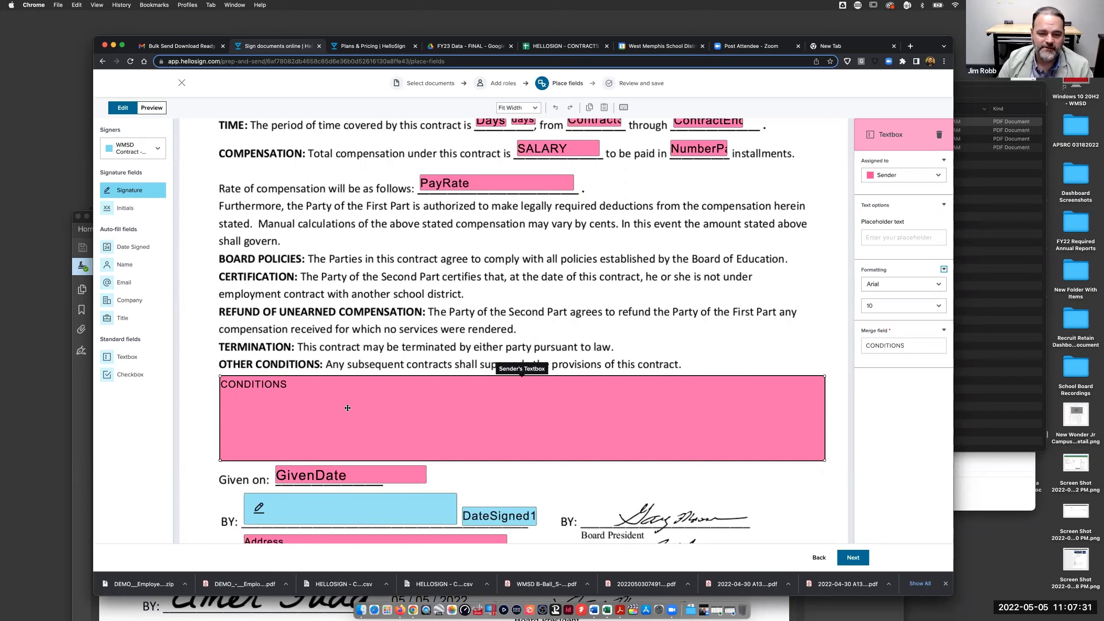
left_click(404, 610)
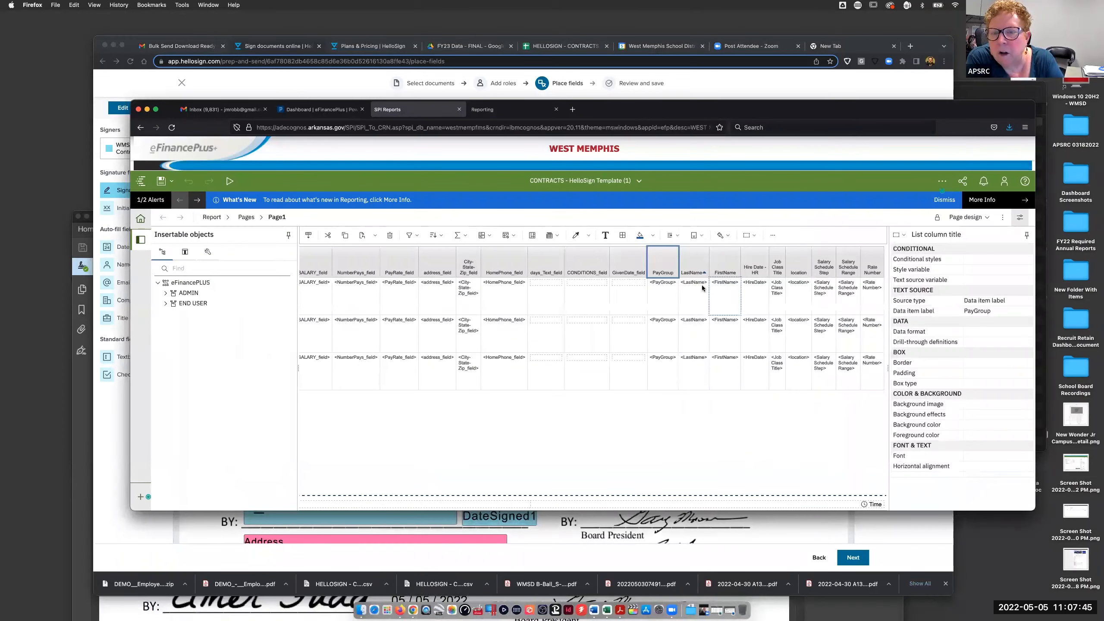
- Move the eFinancePlus report editor window aside and bring the HelloSign contract template forward
left_click_drag(807, 118, 767, 105)
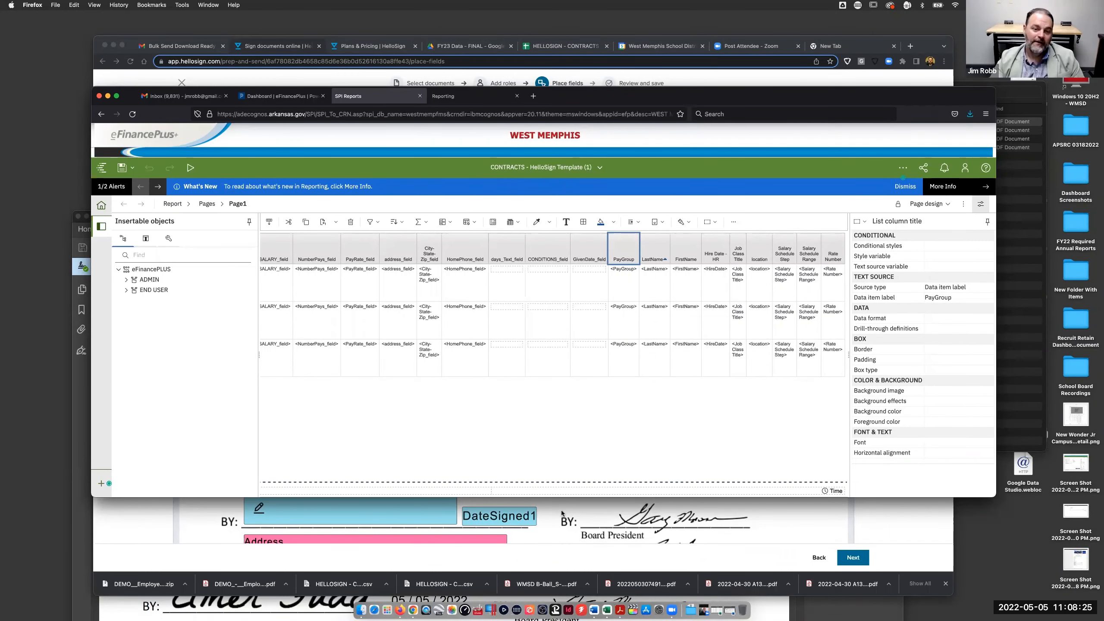
left_click(561, 514)
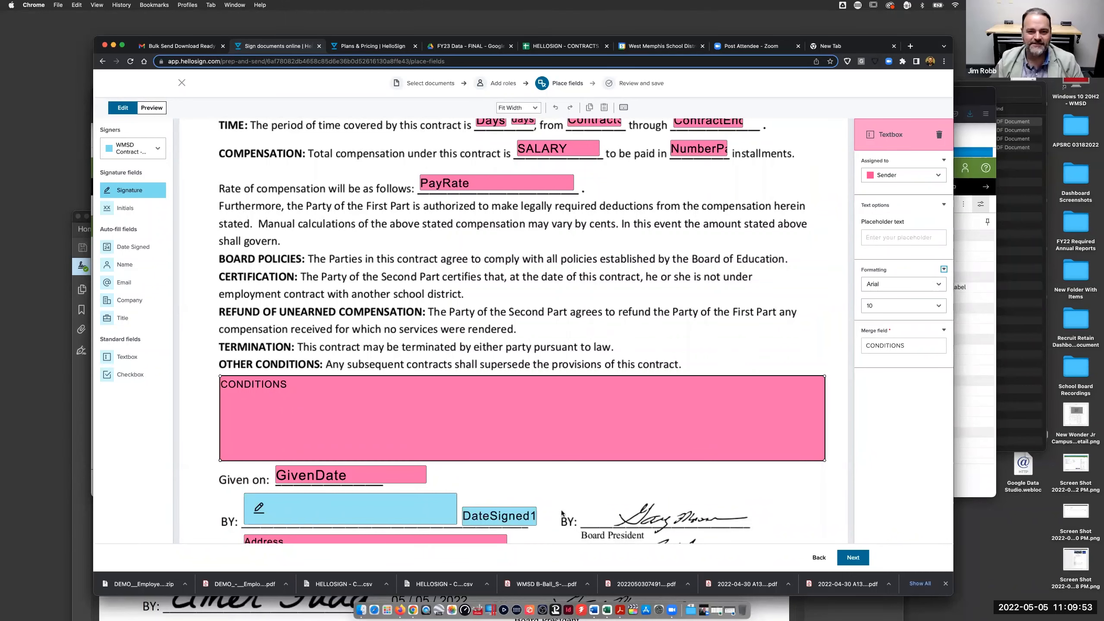
scroll(336, 232, "up", 6)
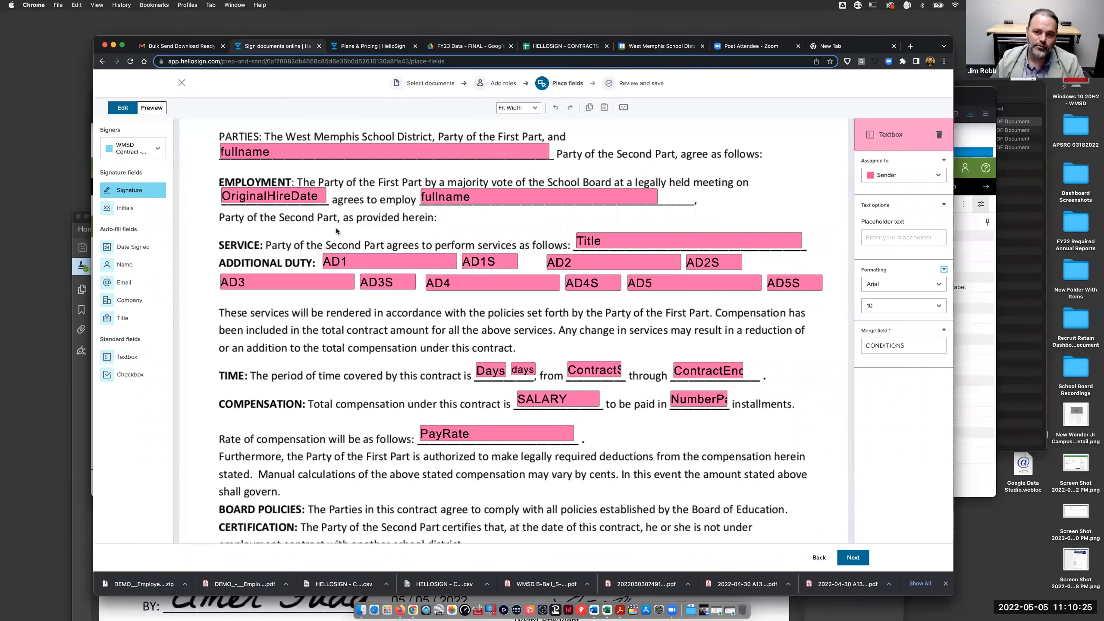
scroll(420, 367, "down", 10)
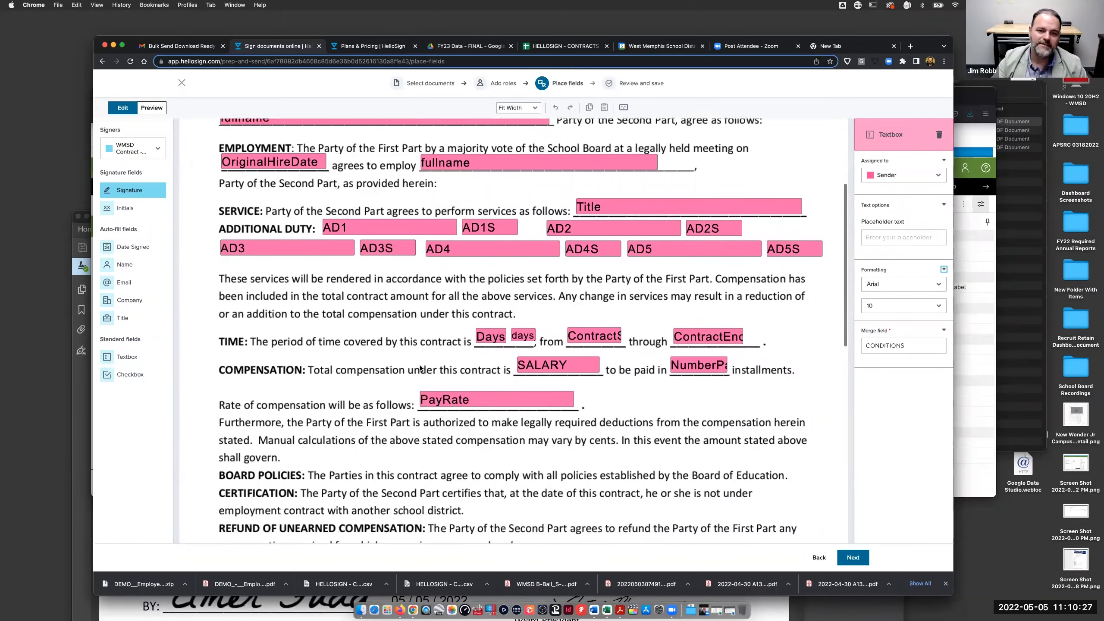
scroll(420, 367, "down", 1)
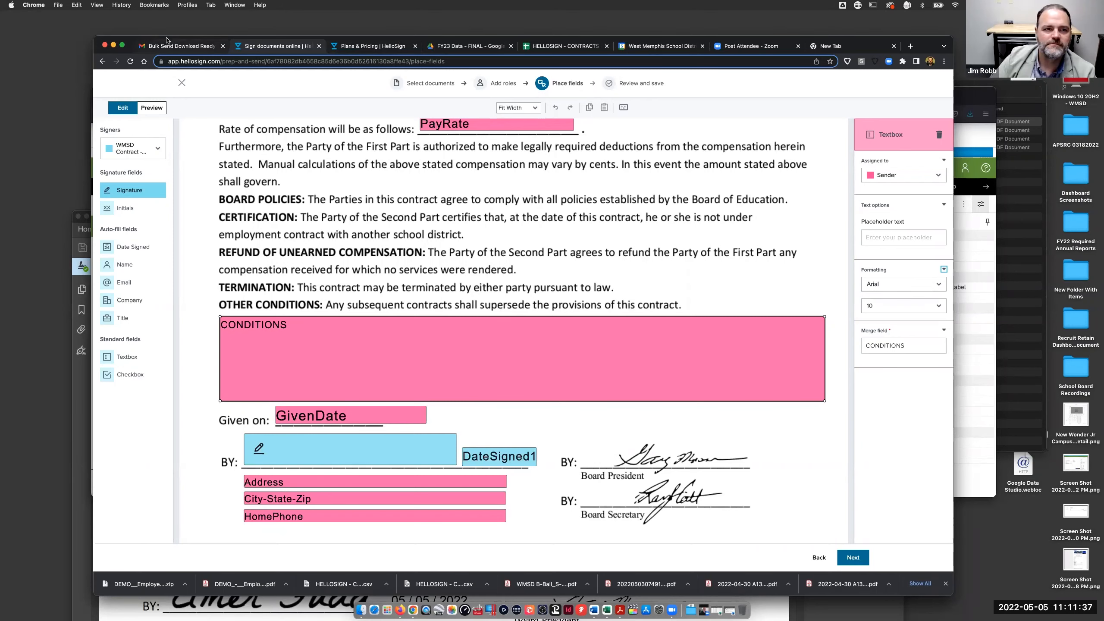
- Move HelloSign aside, place the eFinancePlus report window lower left, and check Mission Control
left_click_drag(167, 38, 232, 384)
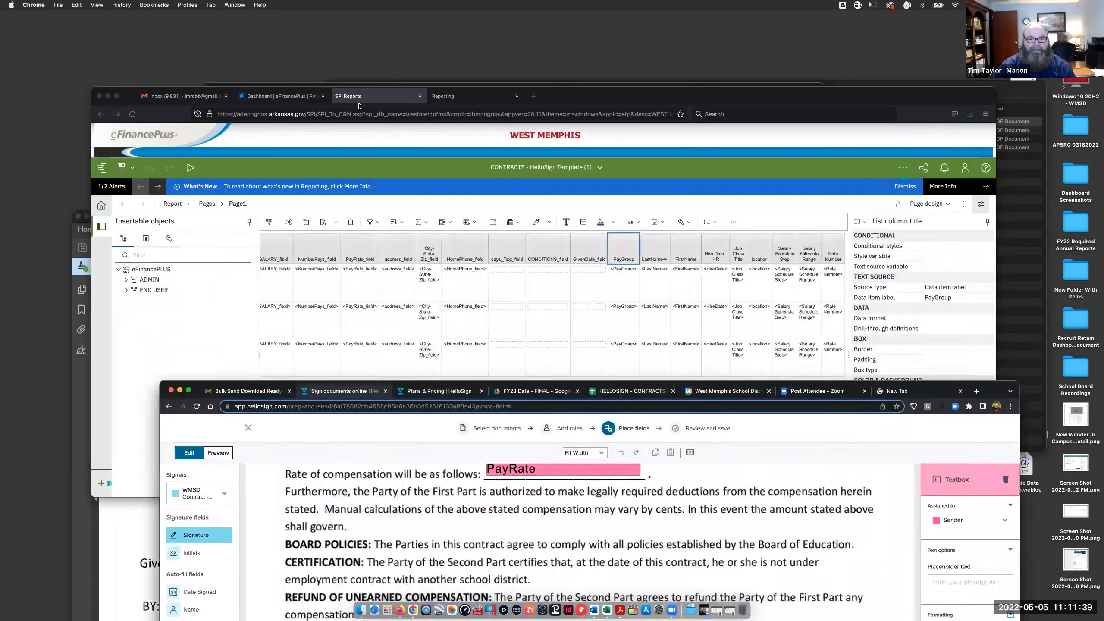
left_click(358, 105)
left_click_drag(358, 106, 267, 312)
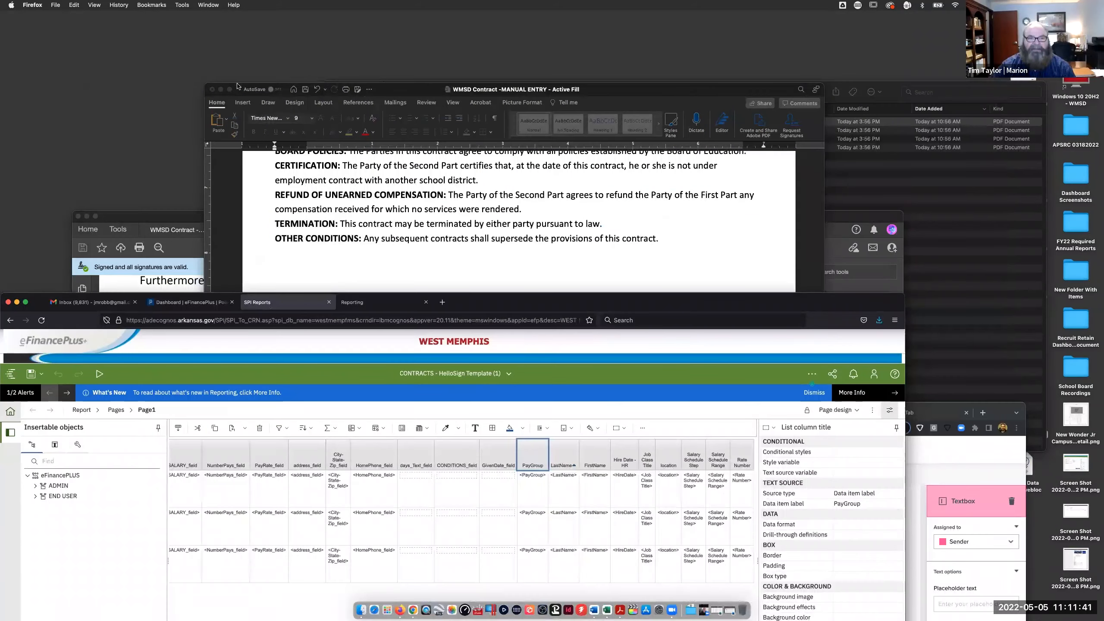
key("ctrl+Up")
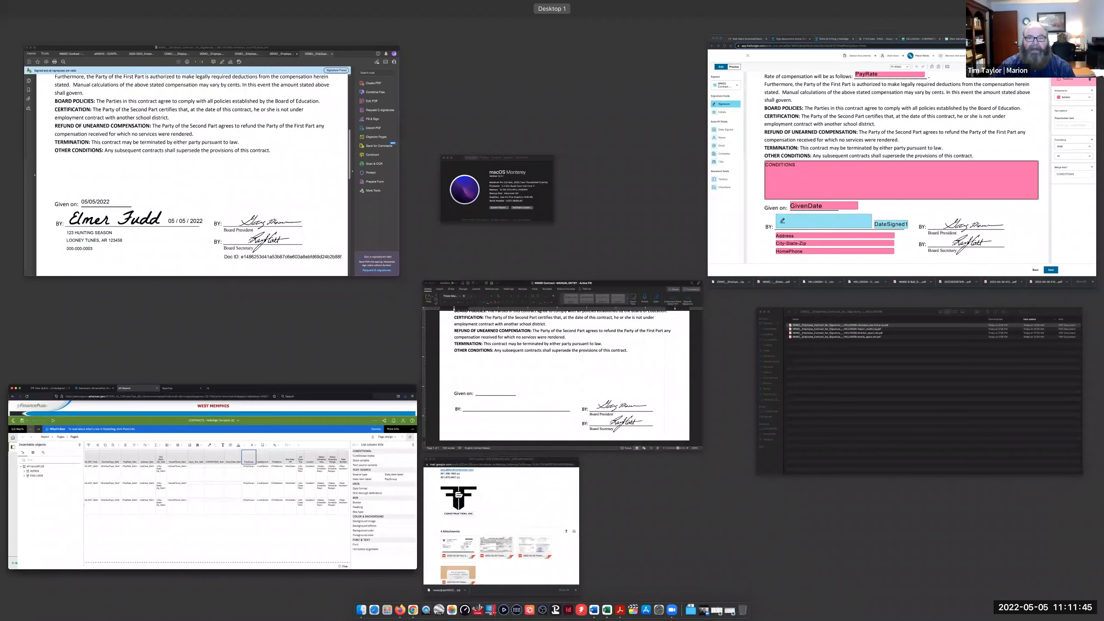
key("ctrl+Up")
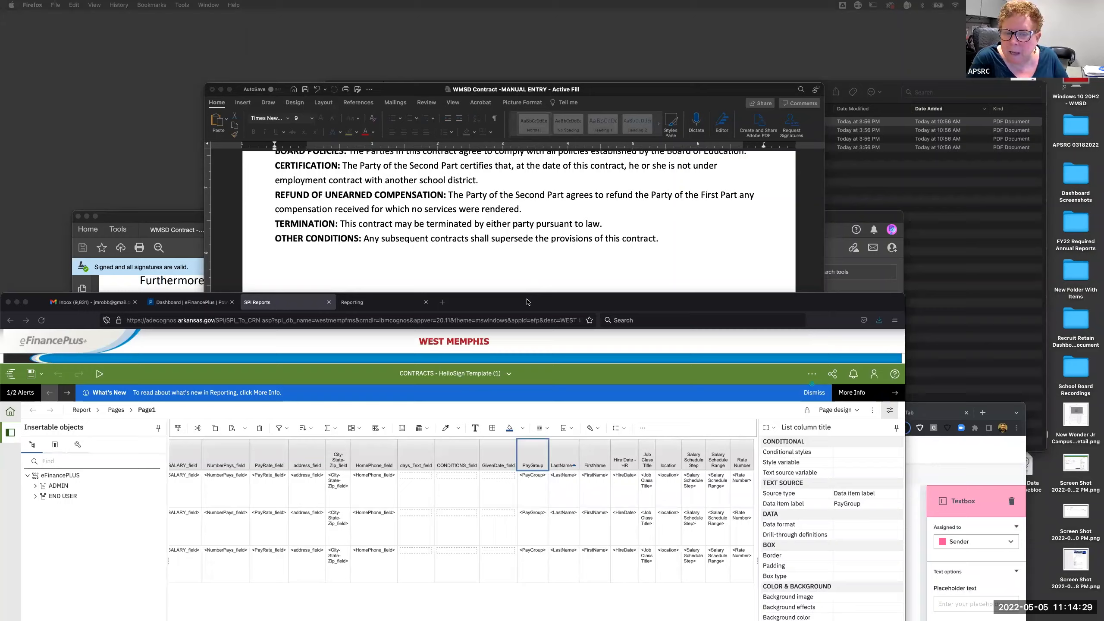
left_click_drag(528, 303, 594, 150)
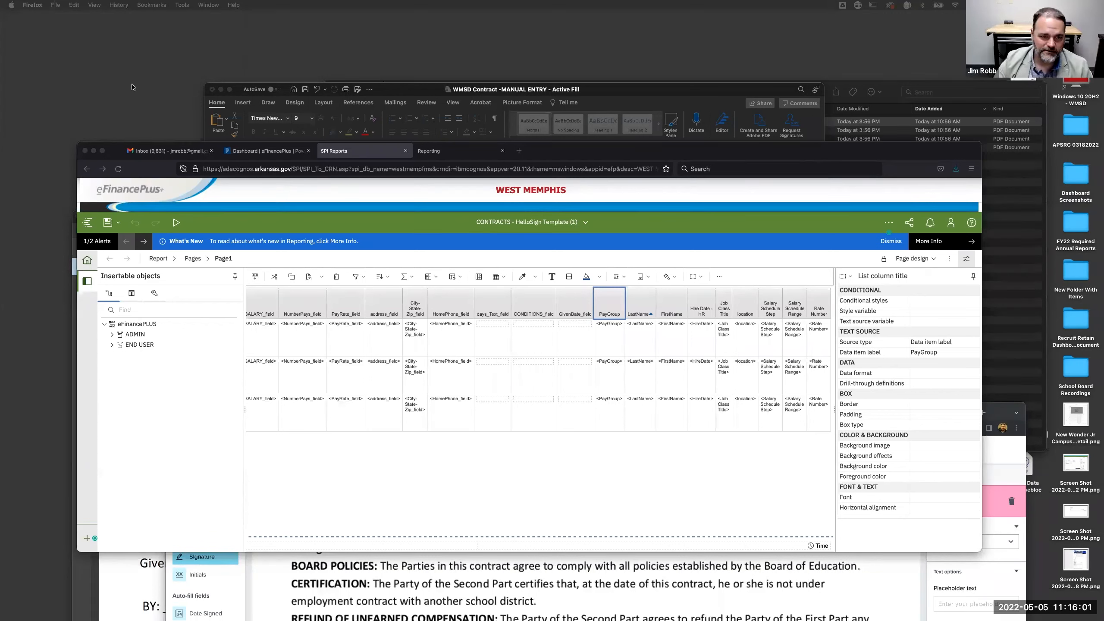
- Switch from the contract template to the HelloSign Plans & Pricing page, raising the browser window
left_click(433, 594)
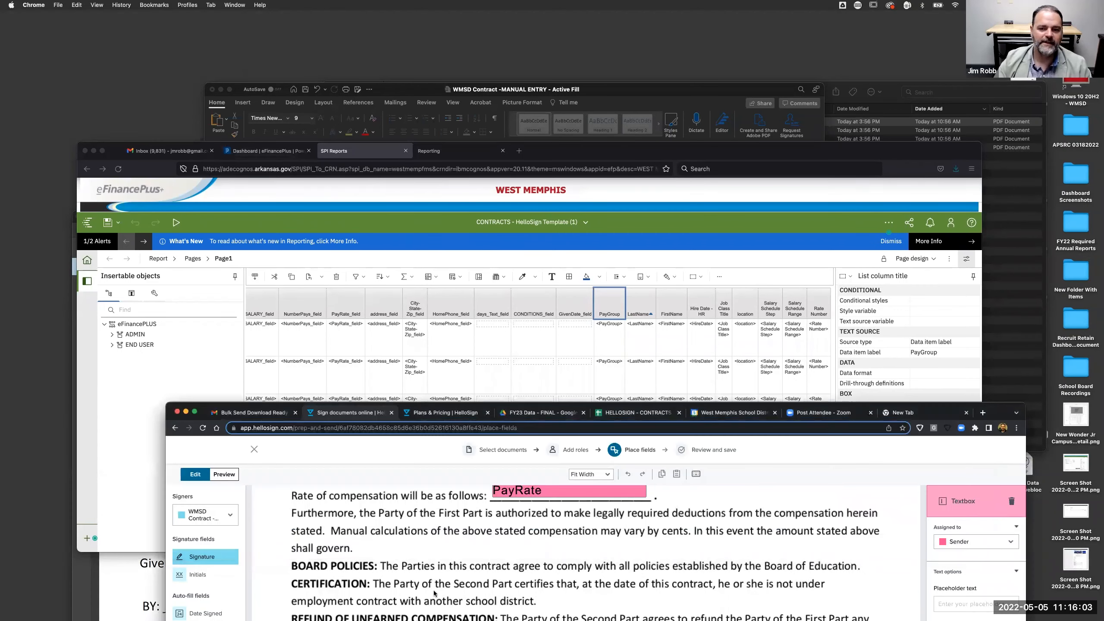
left_click_drag(999, 407, 904, 117)
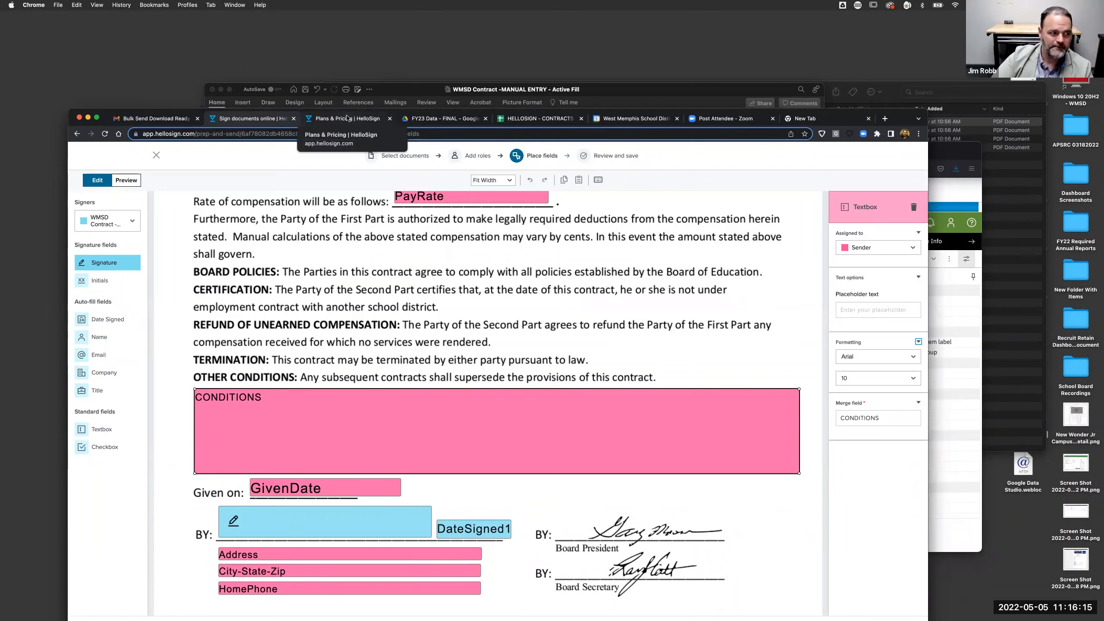
left_click(371, 118)
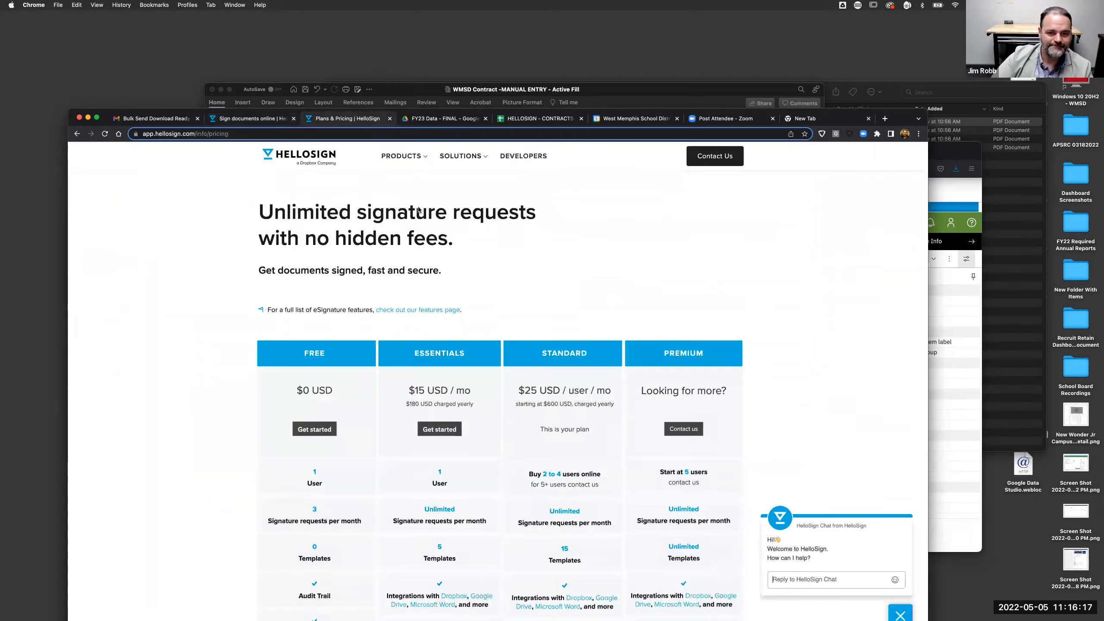
left_click_drag(898, 114, 899, 43)
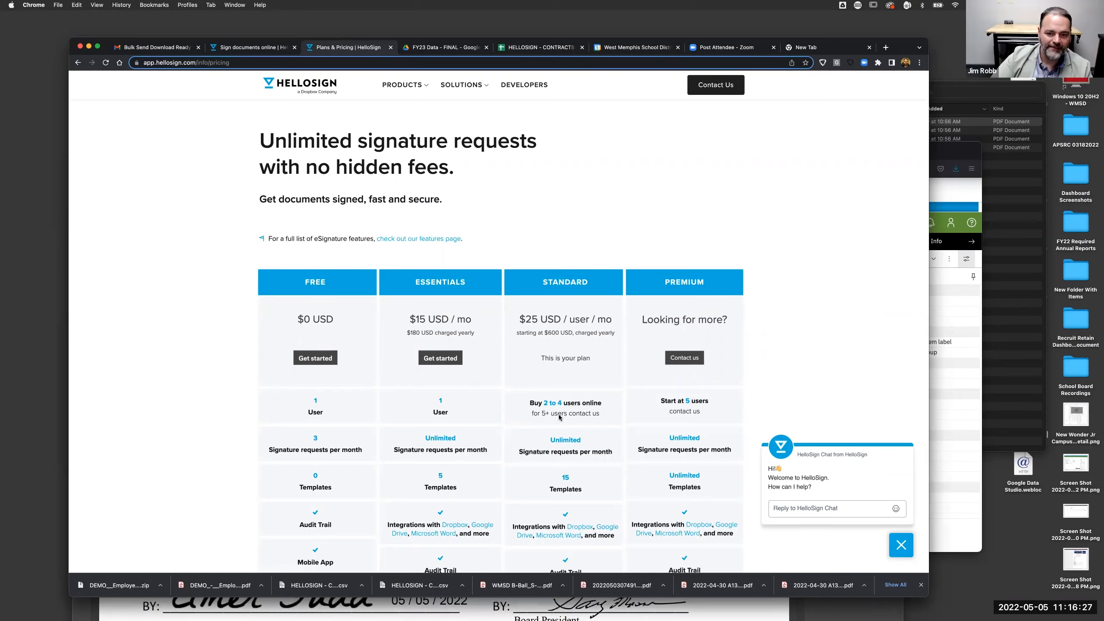
- Scroll through the pricing tiers, then return to the HELLOSIGN - CONTRACTS spreadsheet
scroll(559, 417, "down", 3)
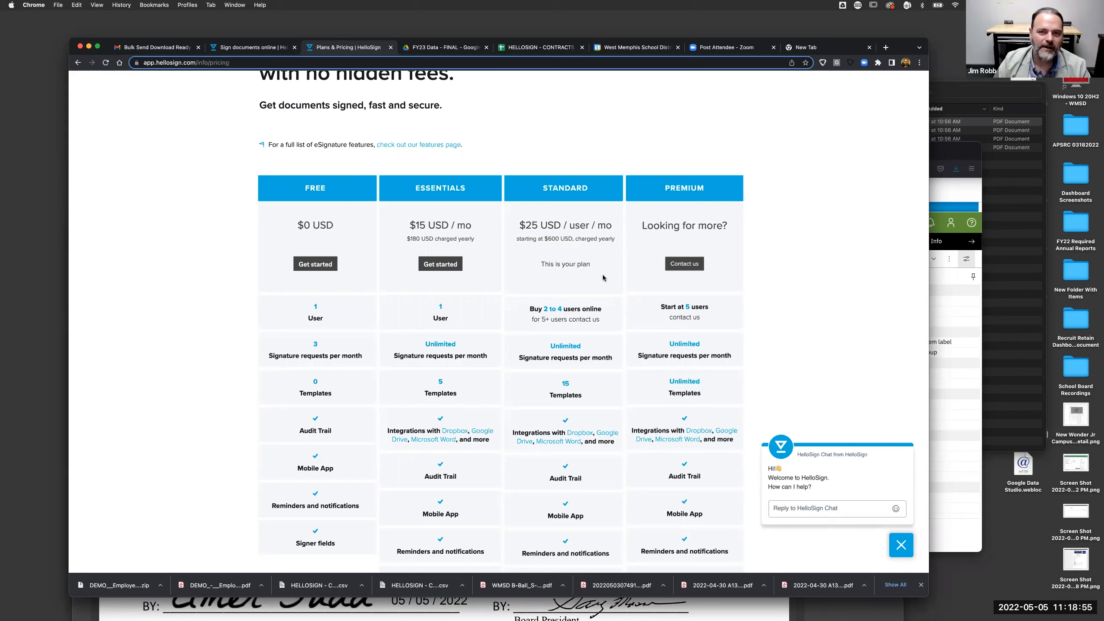
left_click(556, 50)
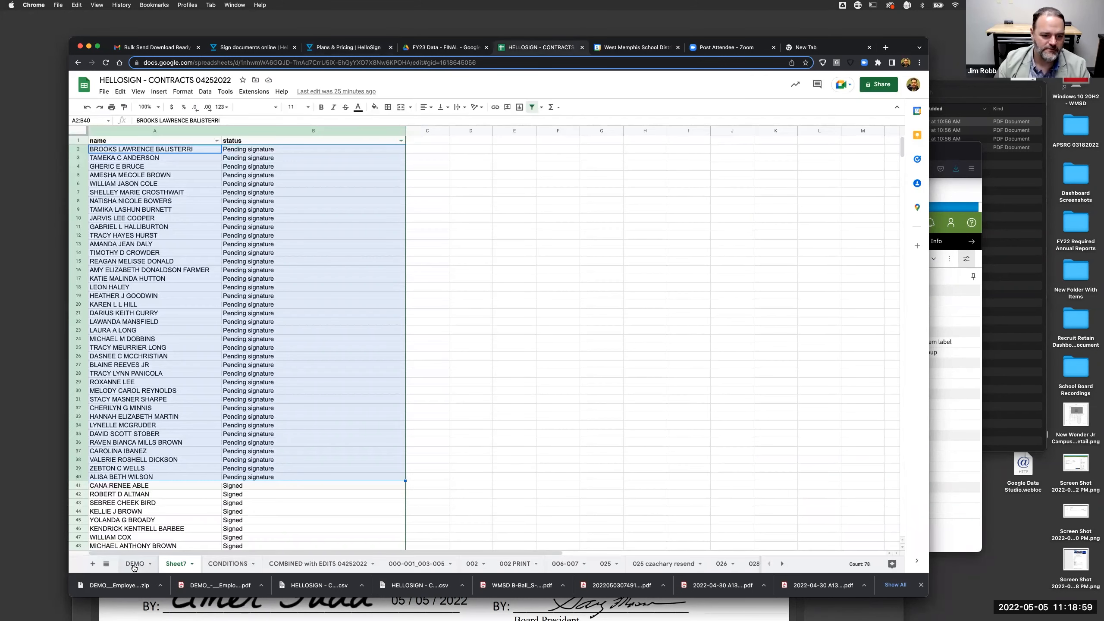
- Open the DEMO sheet, select A1, and scroll right toward the CONDITIONS_field column
left_click(133, 564)
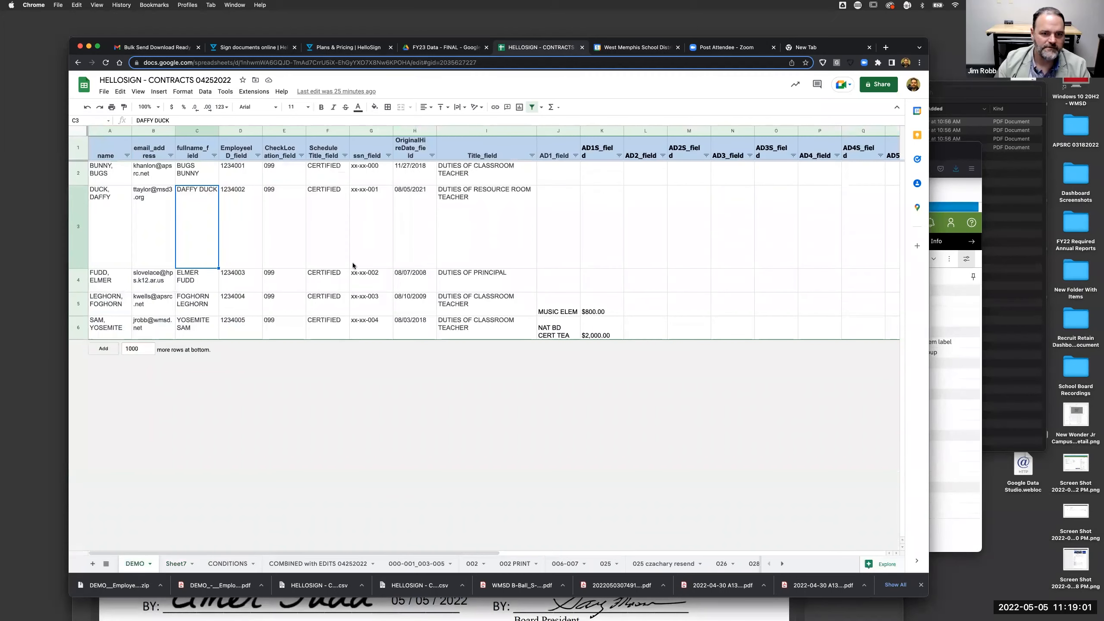
left_click(109, 151)
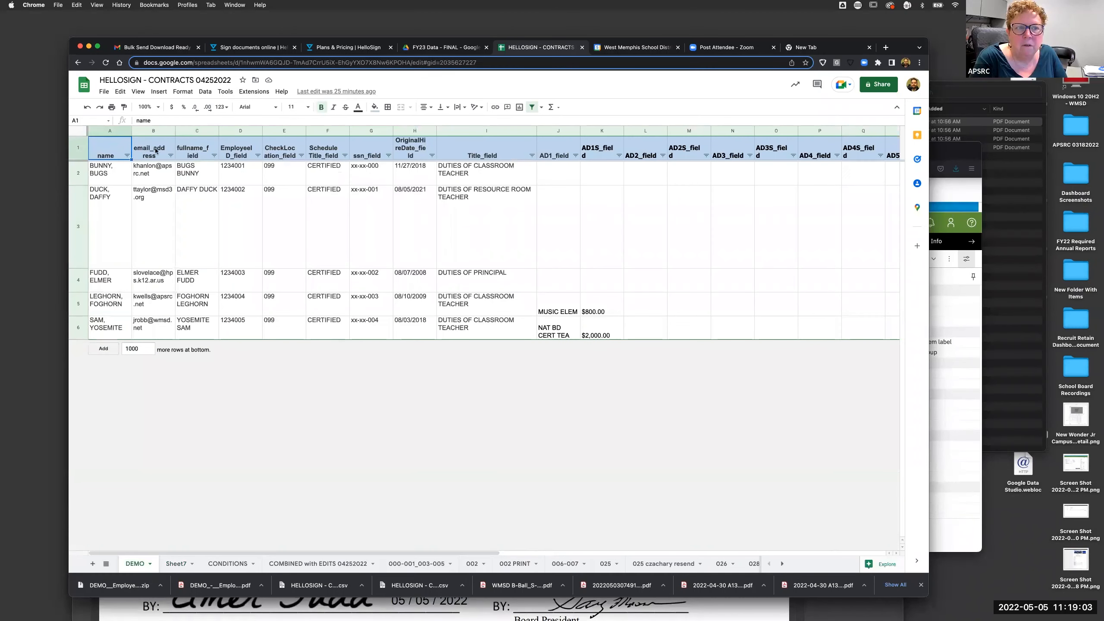
scroll(884, 153, "right", 15)
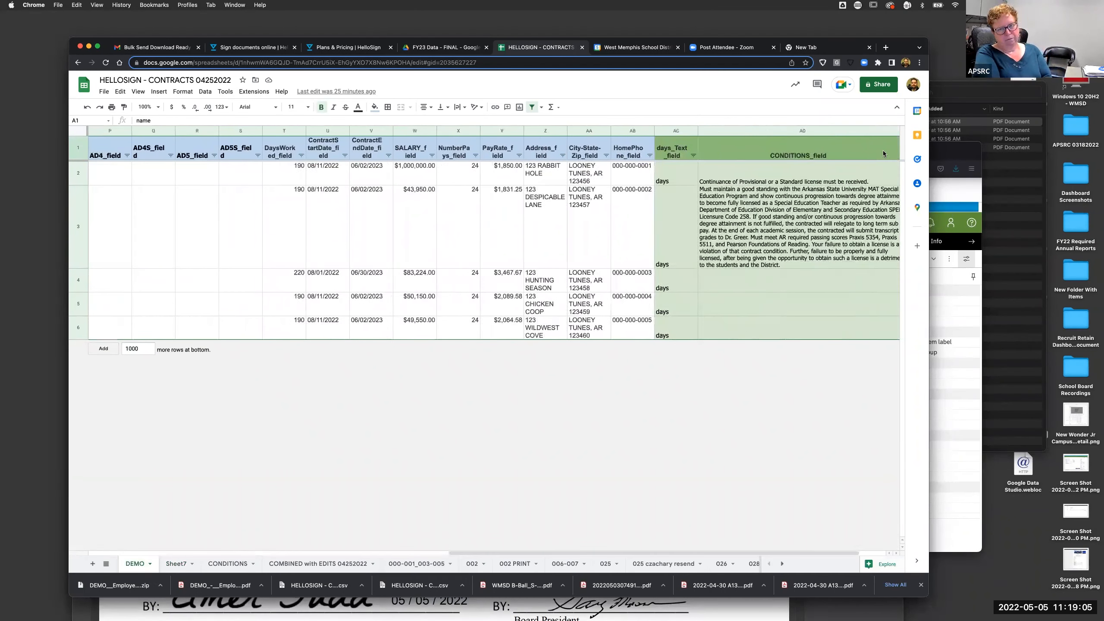
scroll(883, 153, "right", 2)
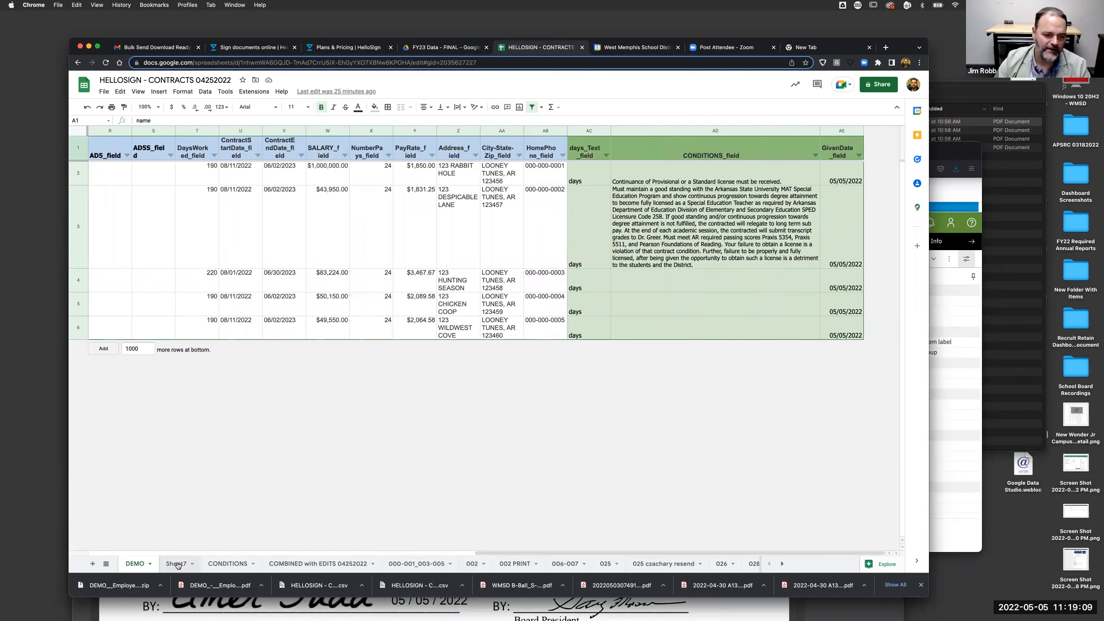
- Compare DEMO's CONDITIONS_field entries, like AD2's Provisional license, against the CONDITIONS sheet
left_click(213, 567)
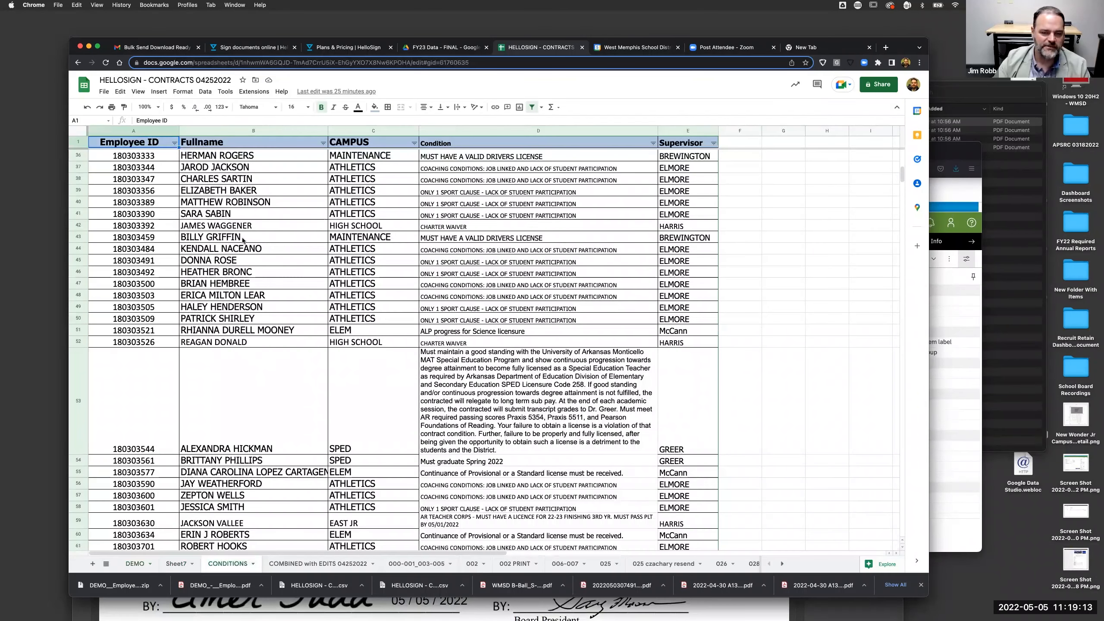
left_click(132, 564)
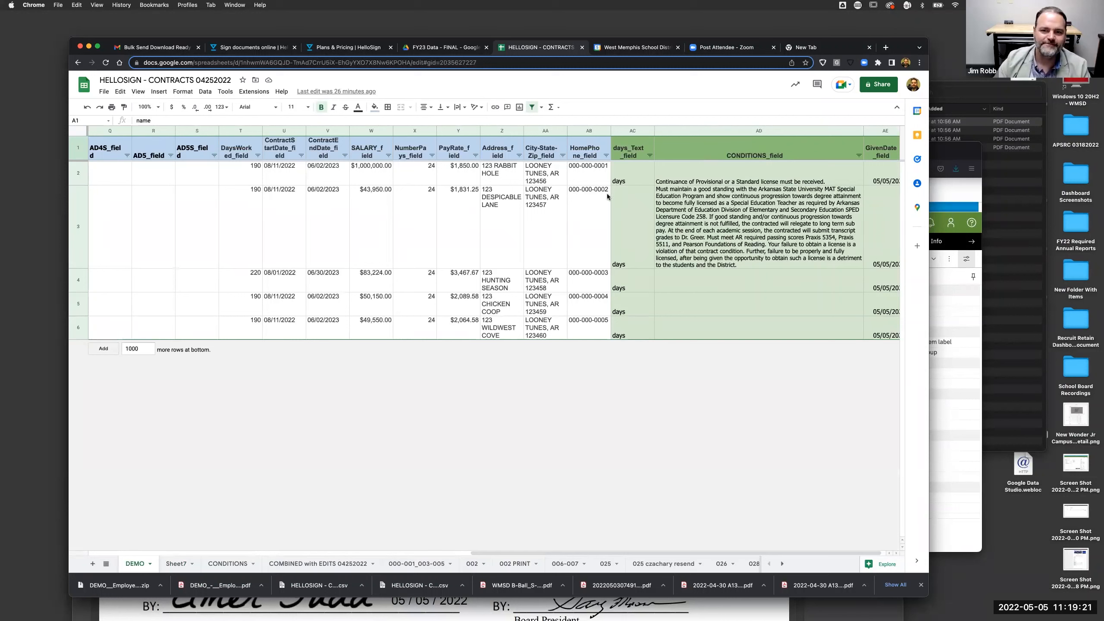
left_click(650, 156)
left_click(726, 329)
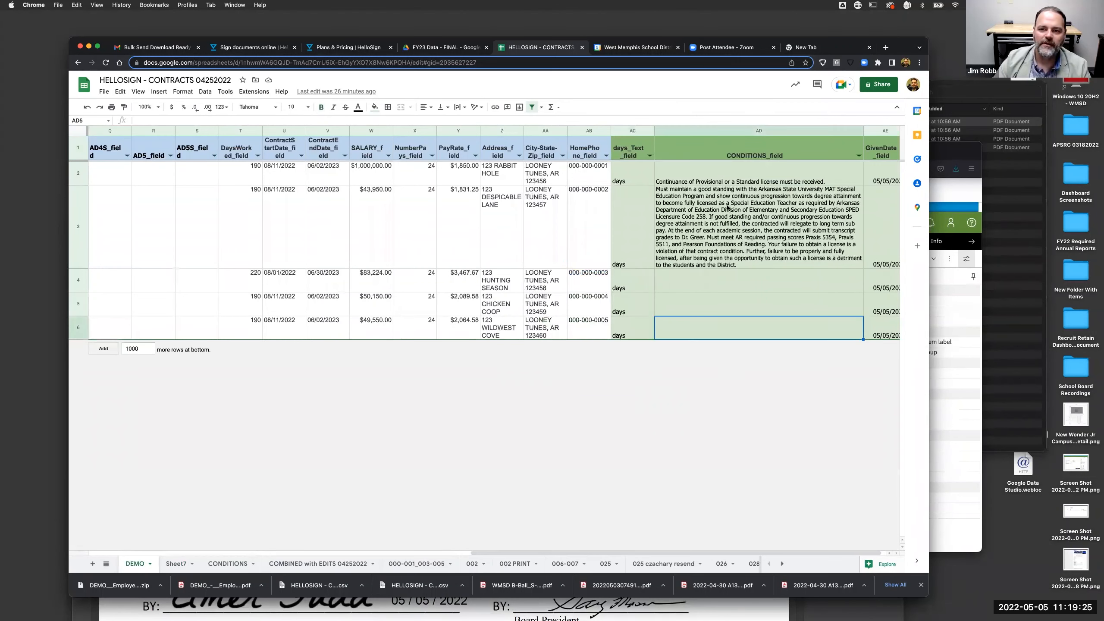
left_click(699, 178)
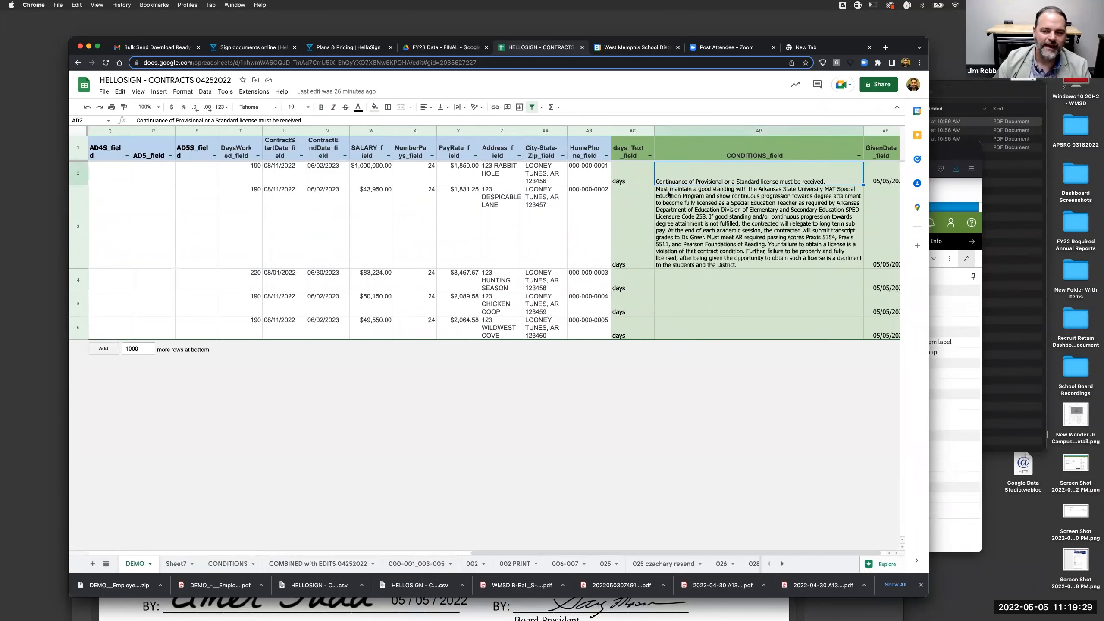
left_click(226, 564)
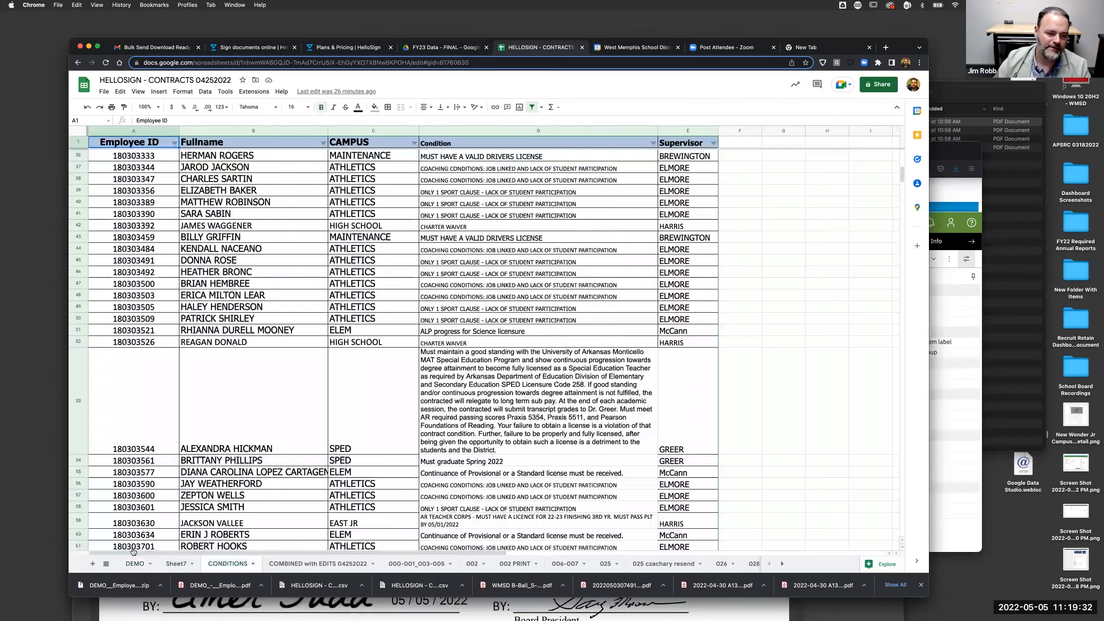
left_click(140, 564)
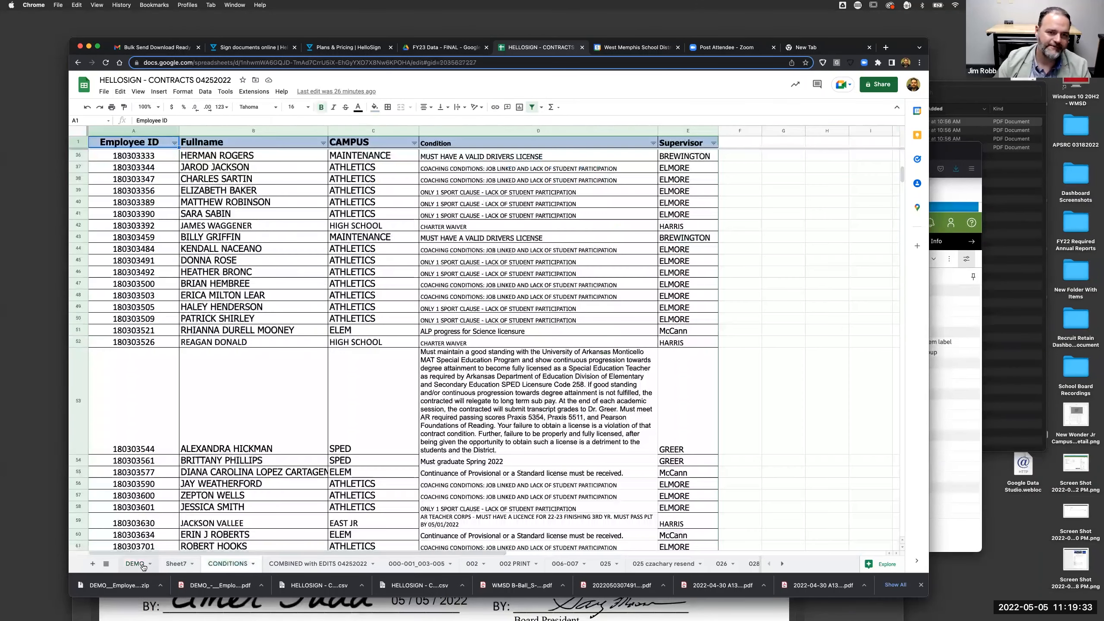
scroll(249, 266, "left", 15)
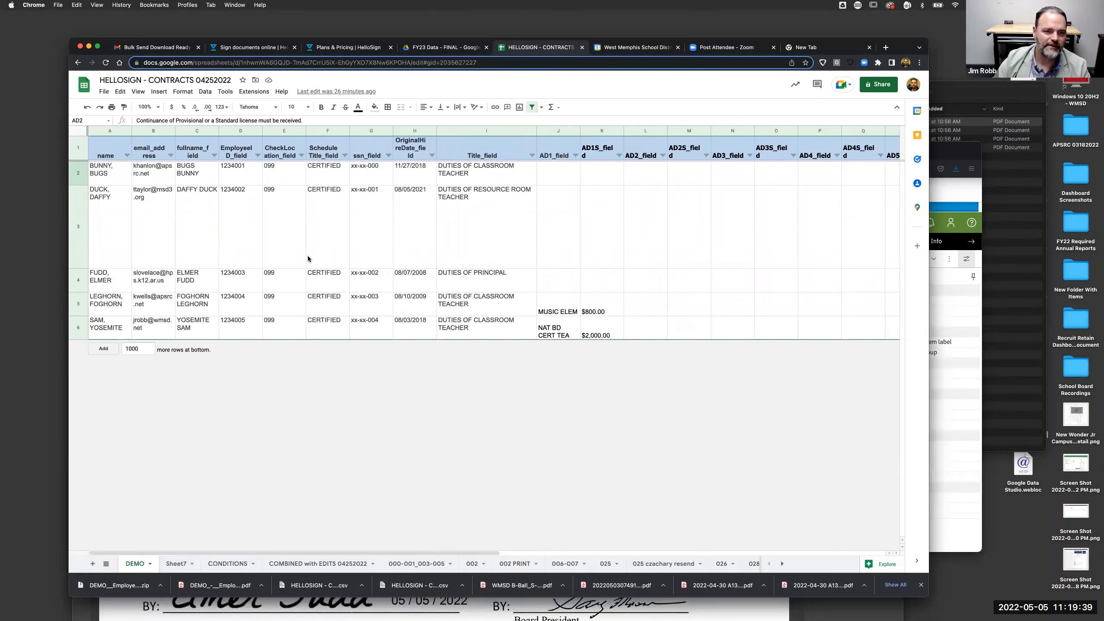
left_click(227, 564)
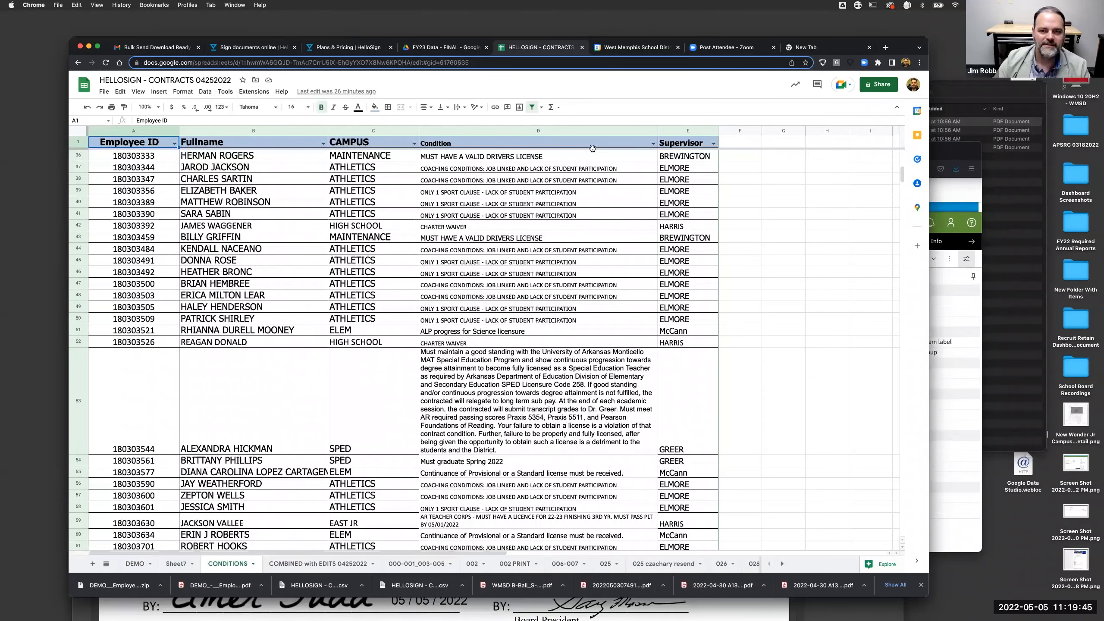
left_click(140, 564)
scroll(749, 286, "right", 15)
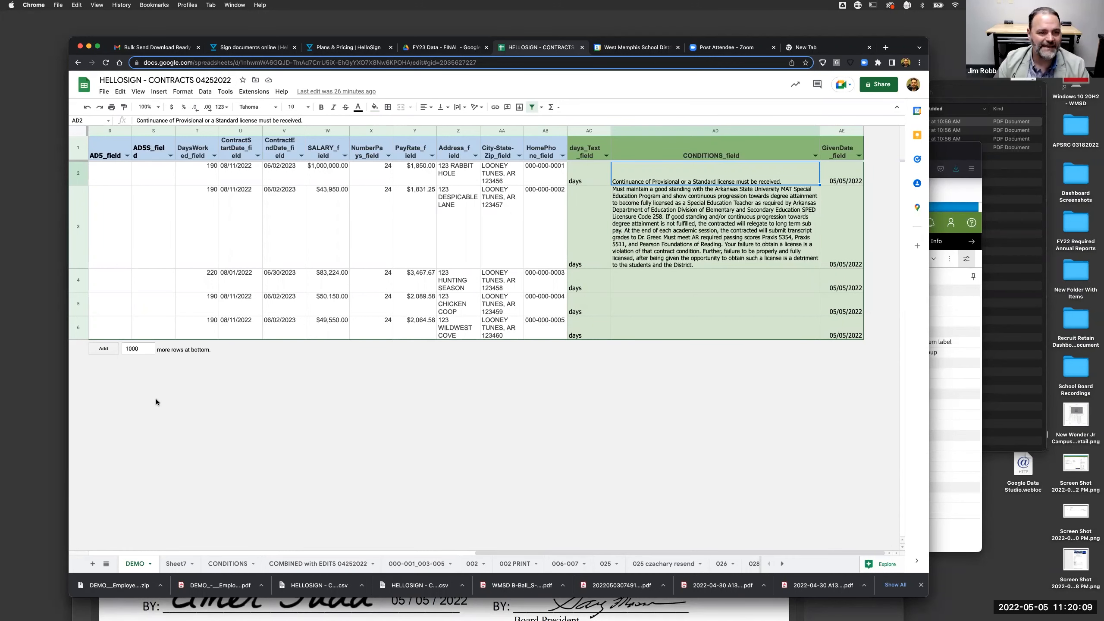
scroll(200, 263, "left", 15)
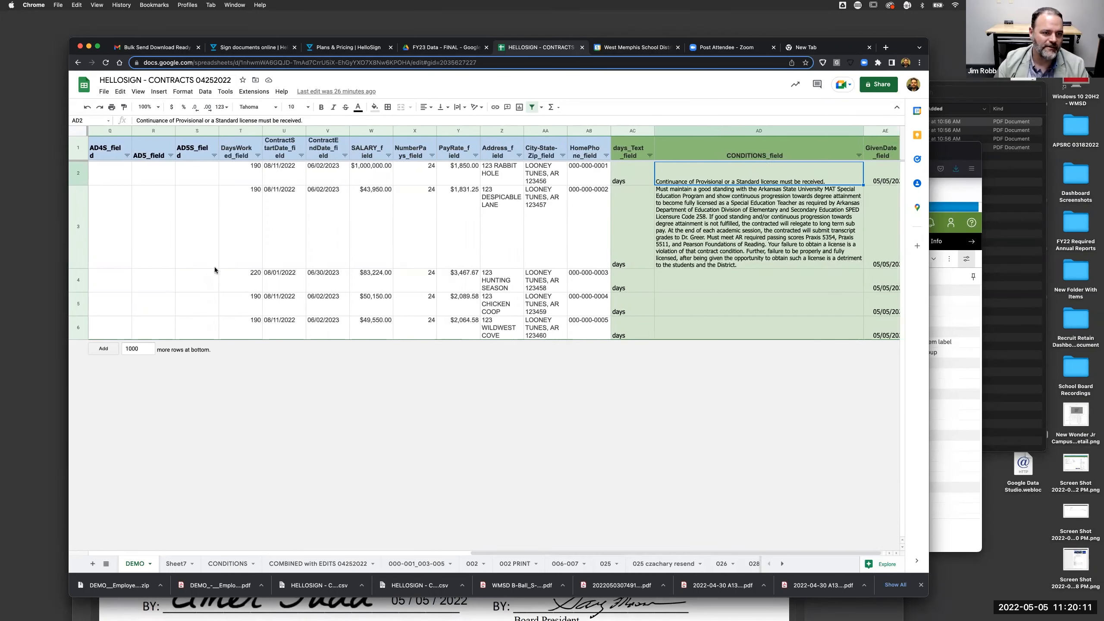
left_click(124, 176)
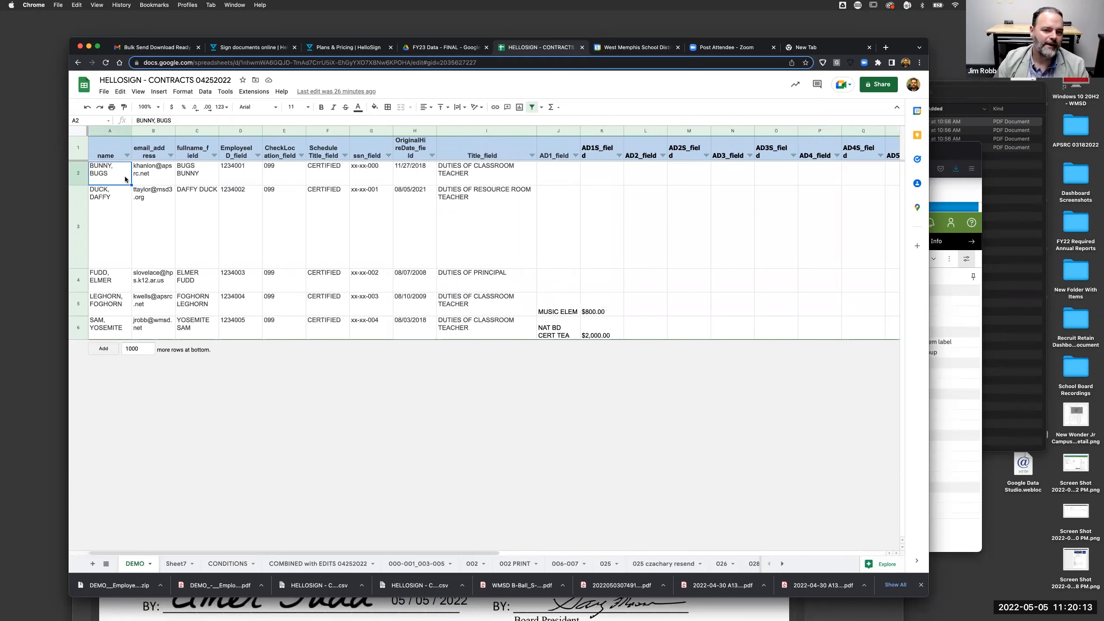